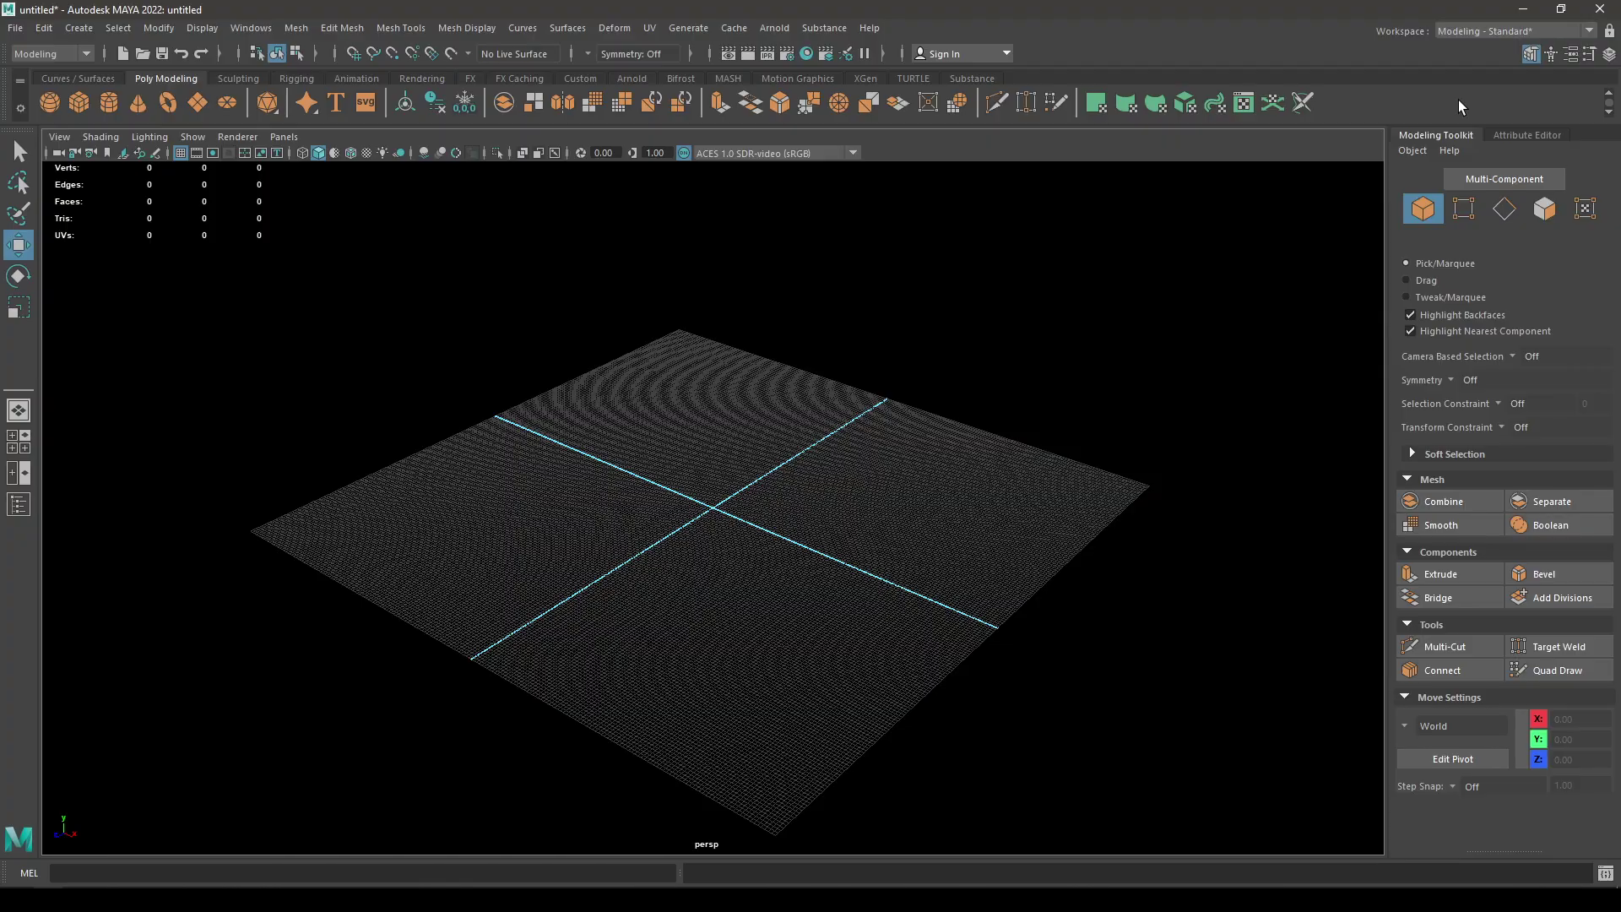
Step: Open the Content Browser and show the Bipeds models among the Sculpting Base Meshes examples
scroll(760, 568, "up", 2)
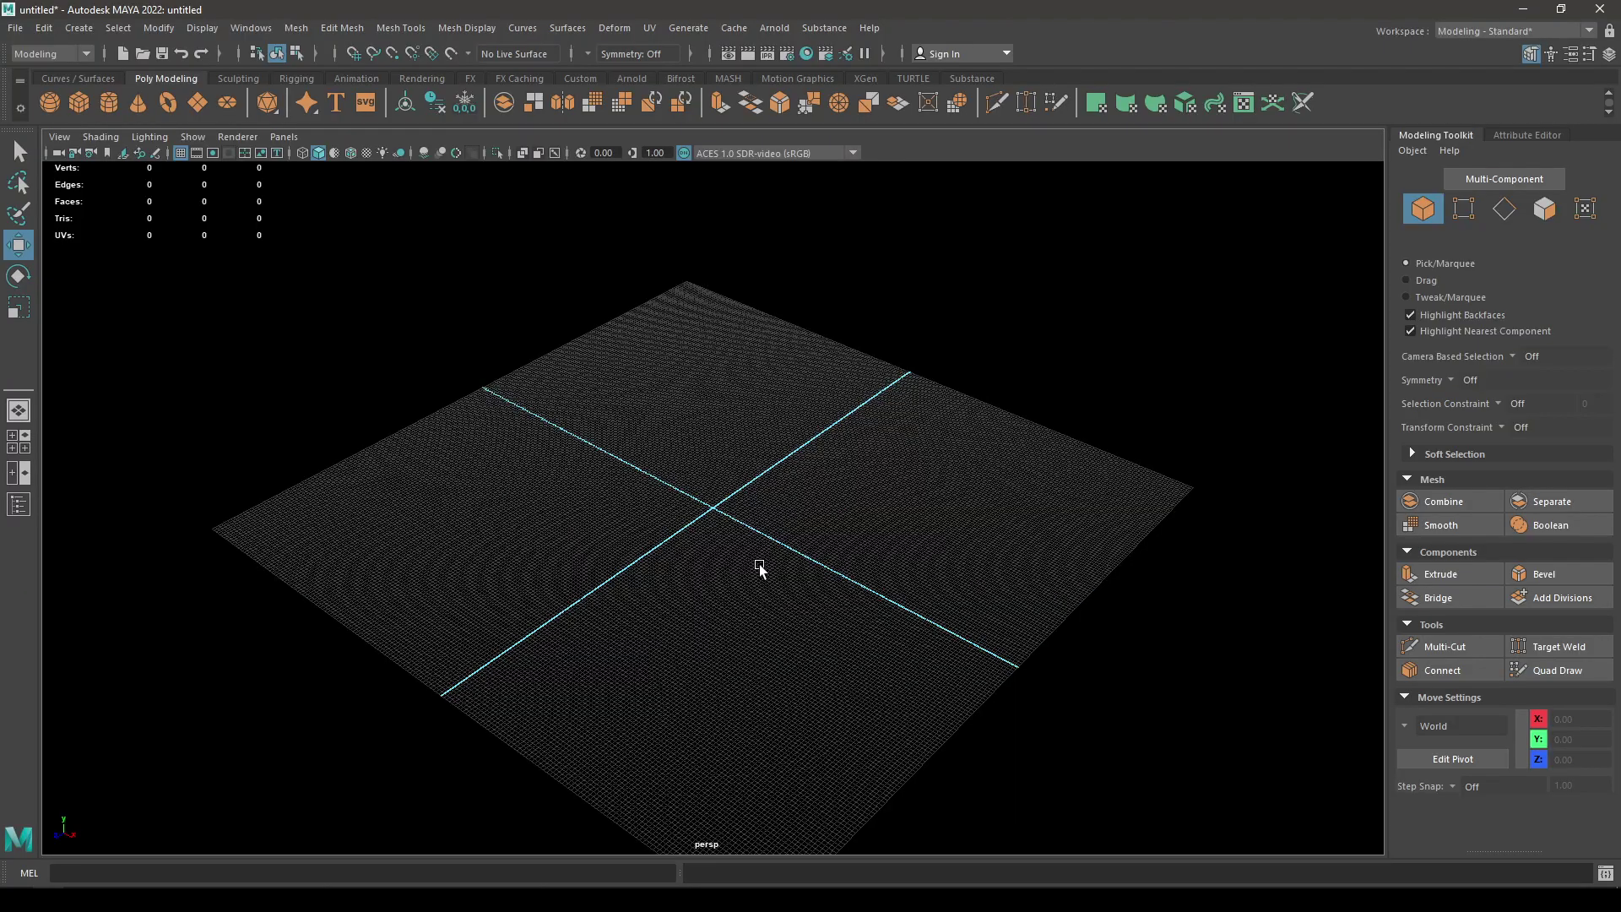
left_click_drag(655, 572, 737, 321, "alt")
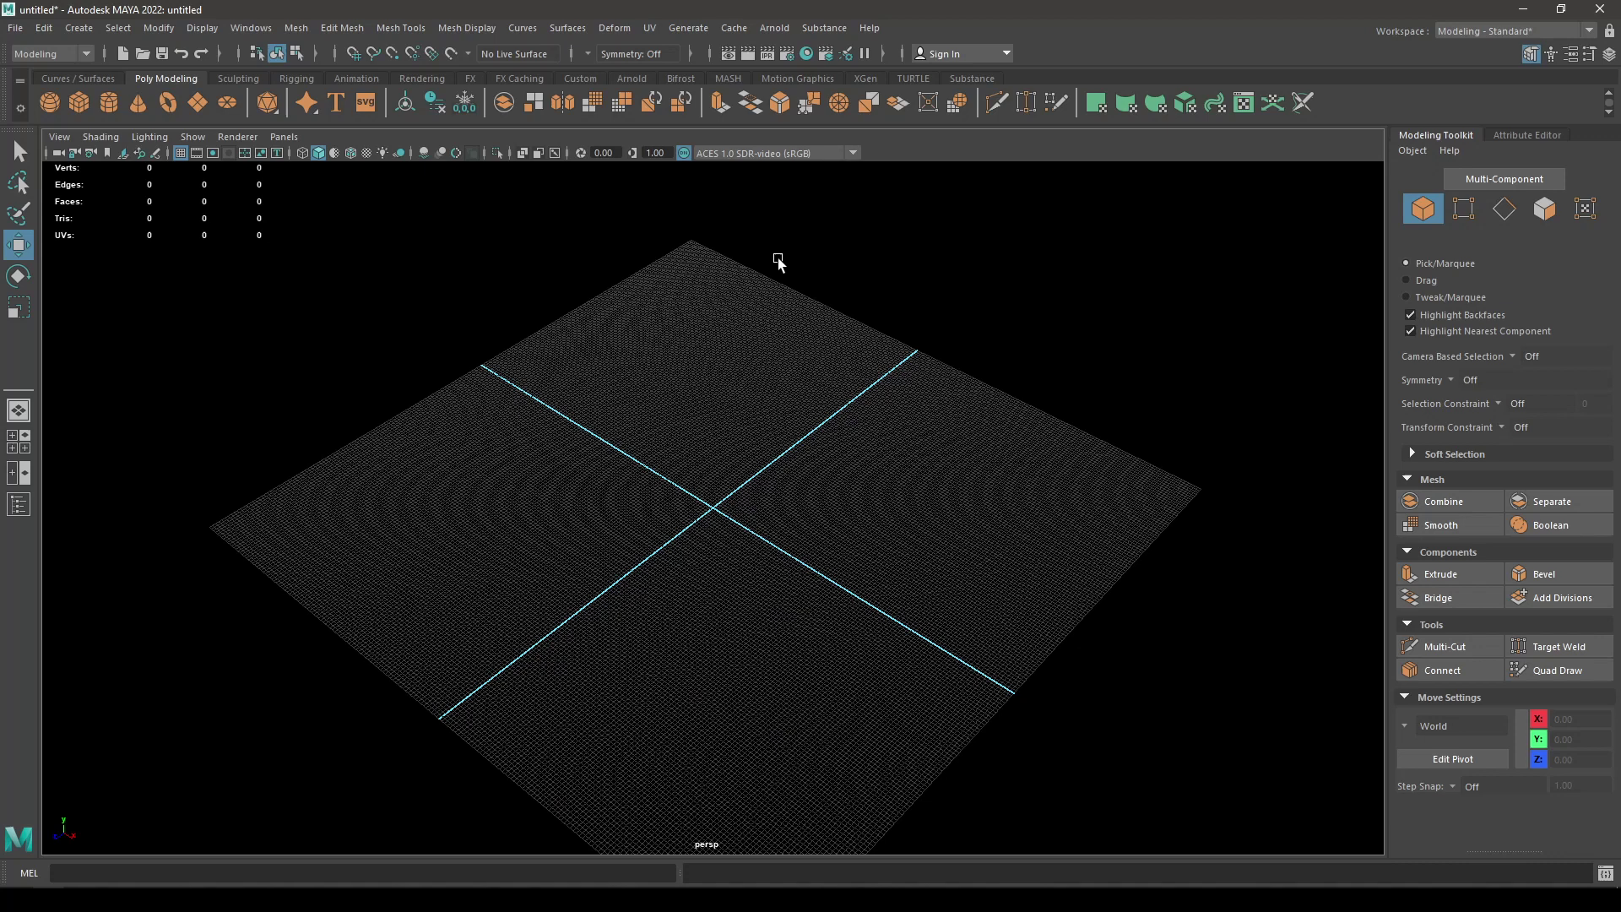
left_click(684, 30)
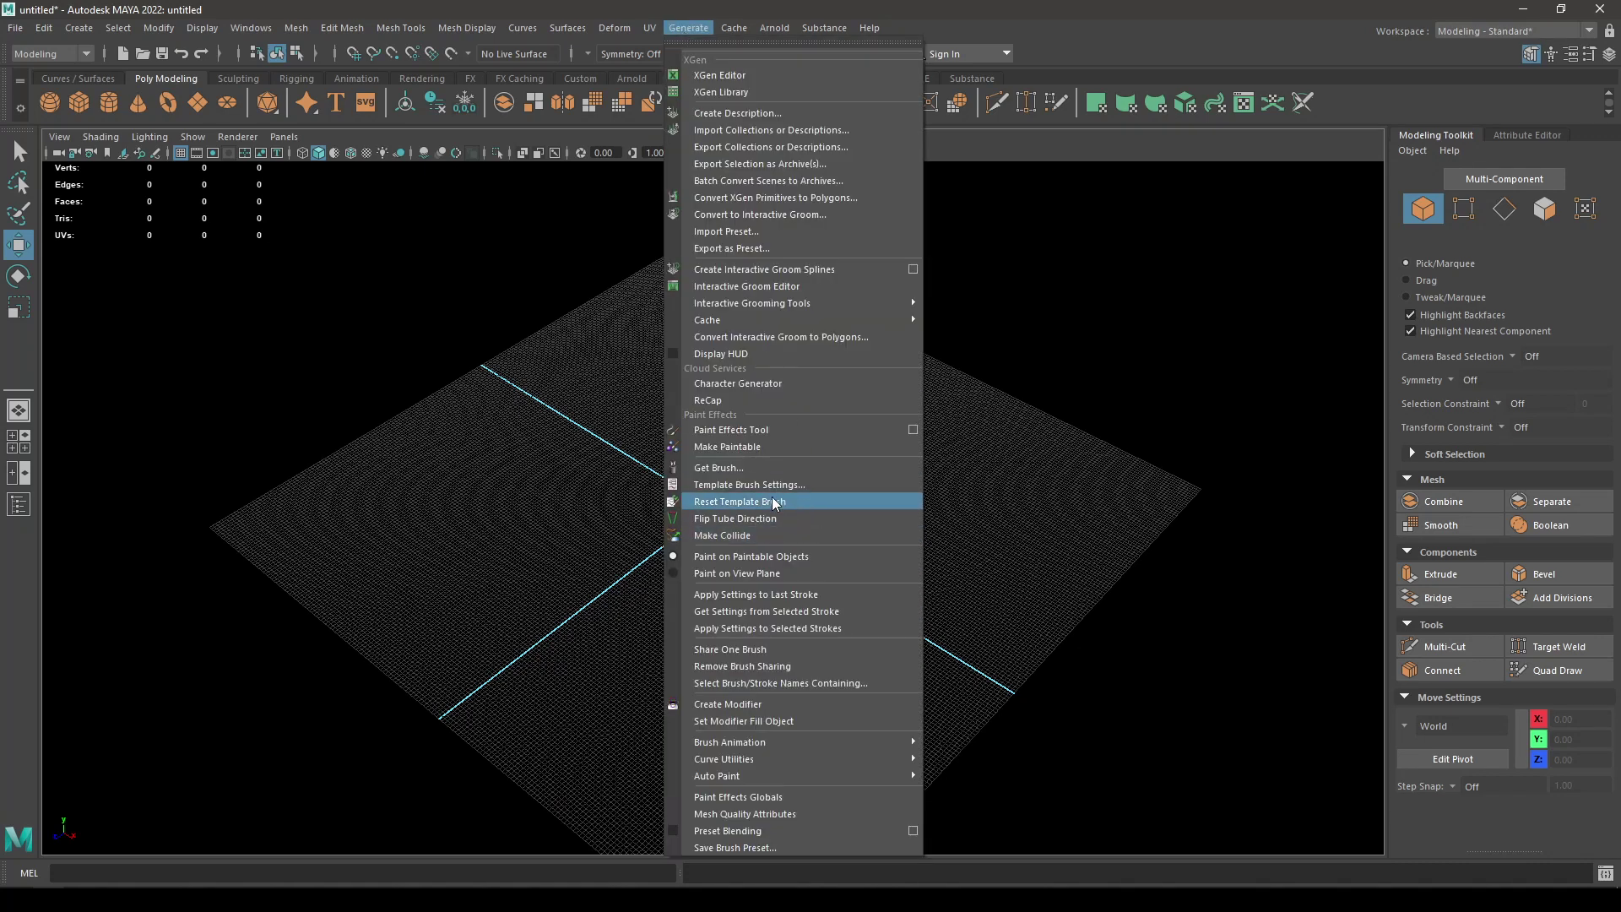
left_click(718, 468)
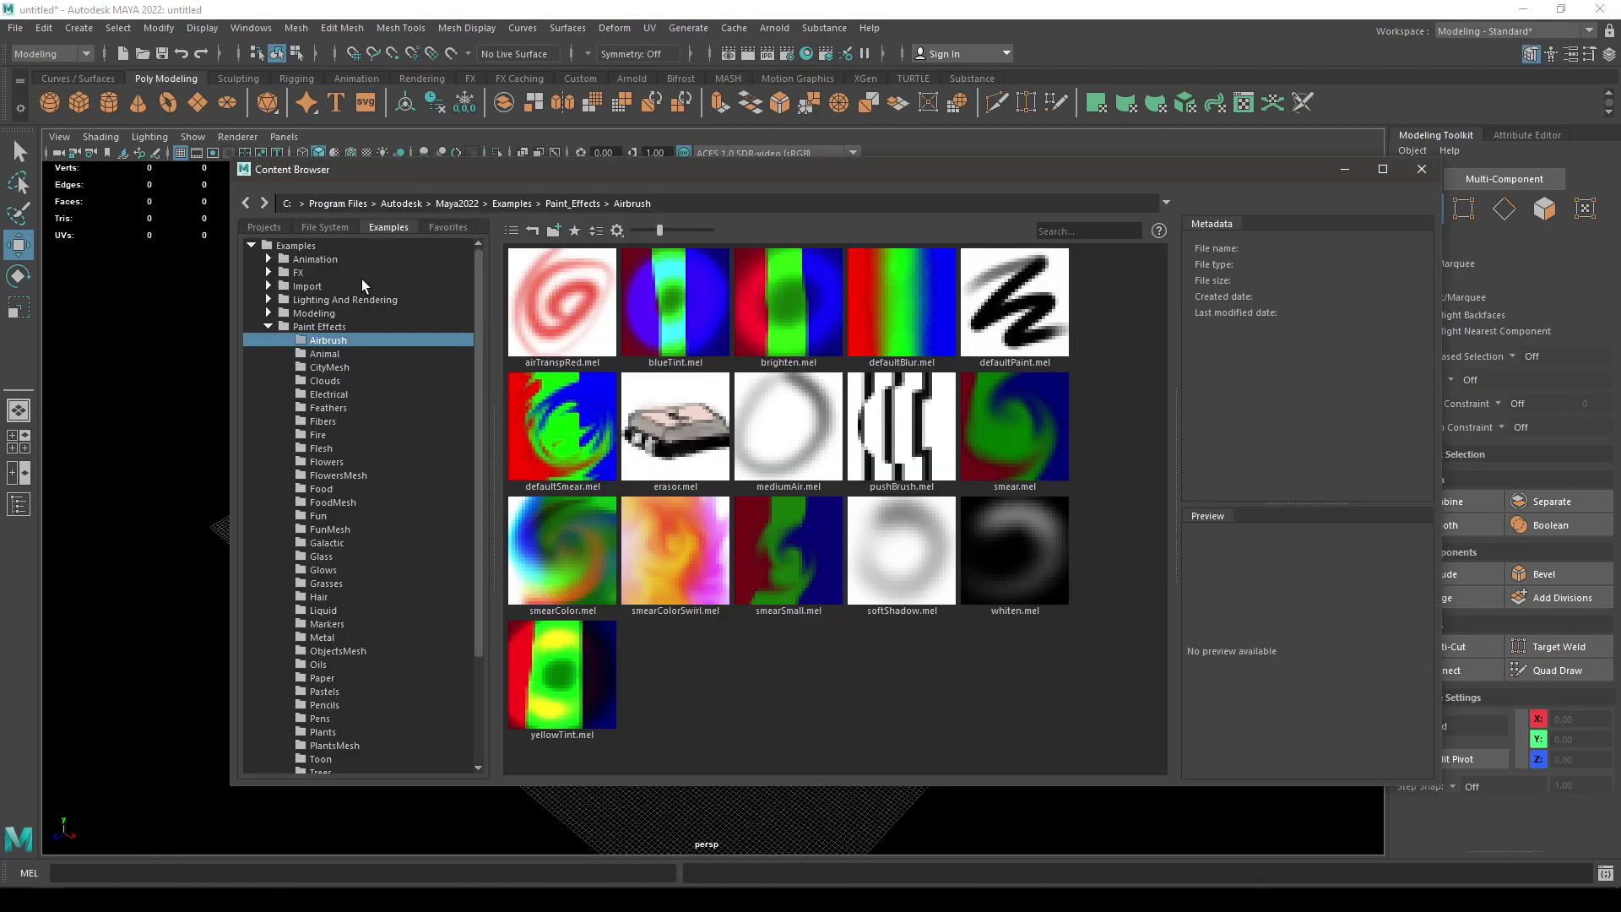
left_click(269, 326)
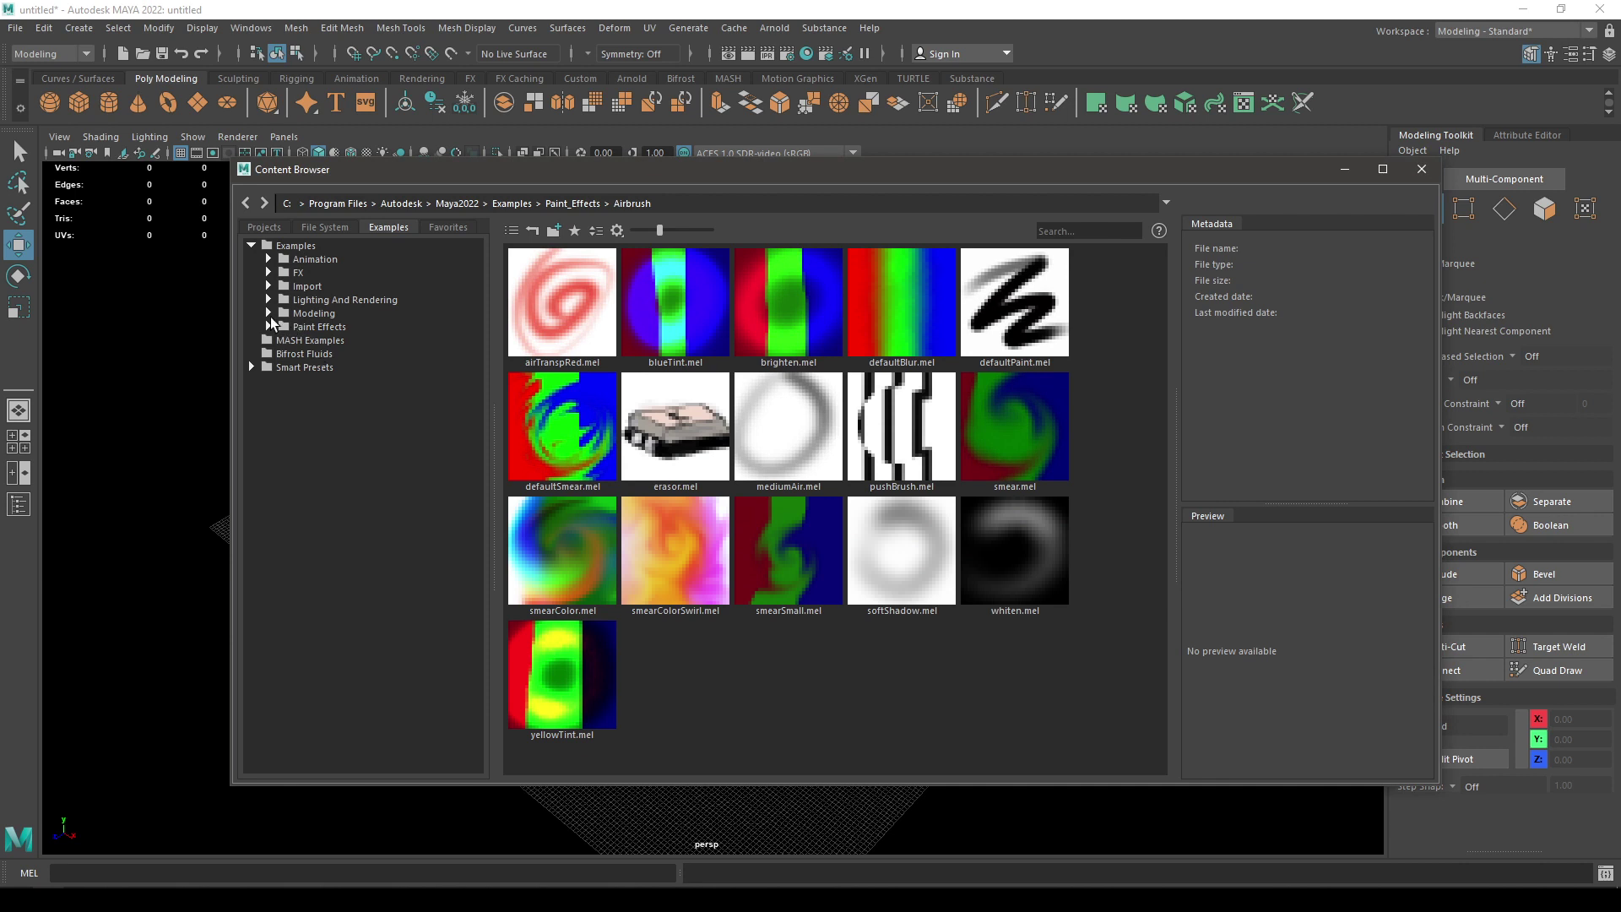
left_click(268, 314)
left_click(286, 340)
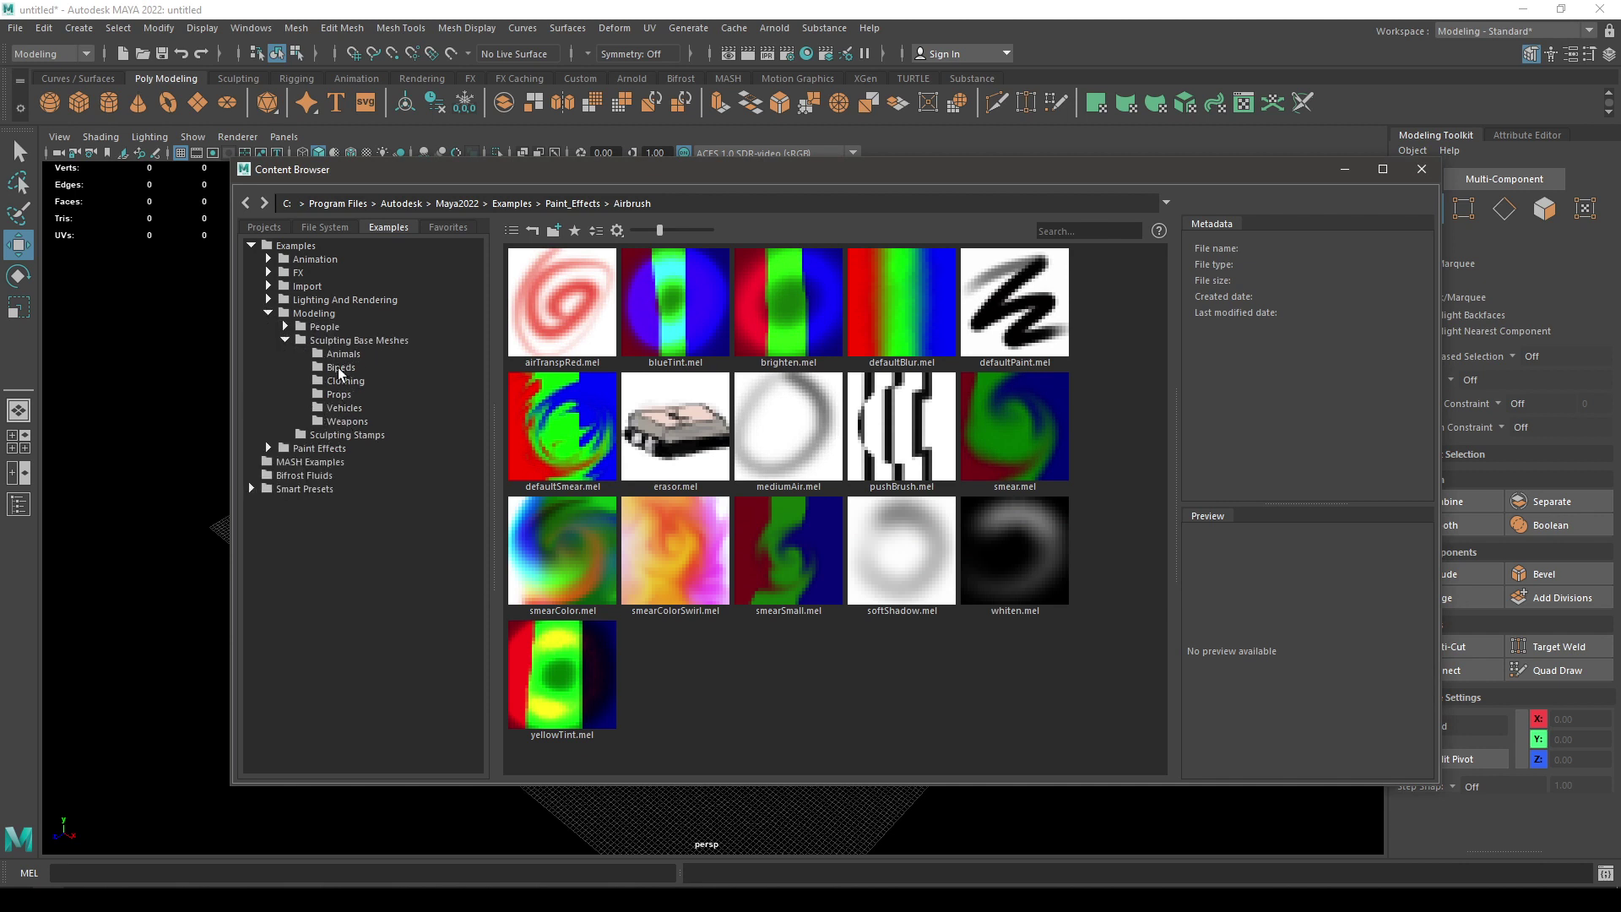
left_click(338, 367)
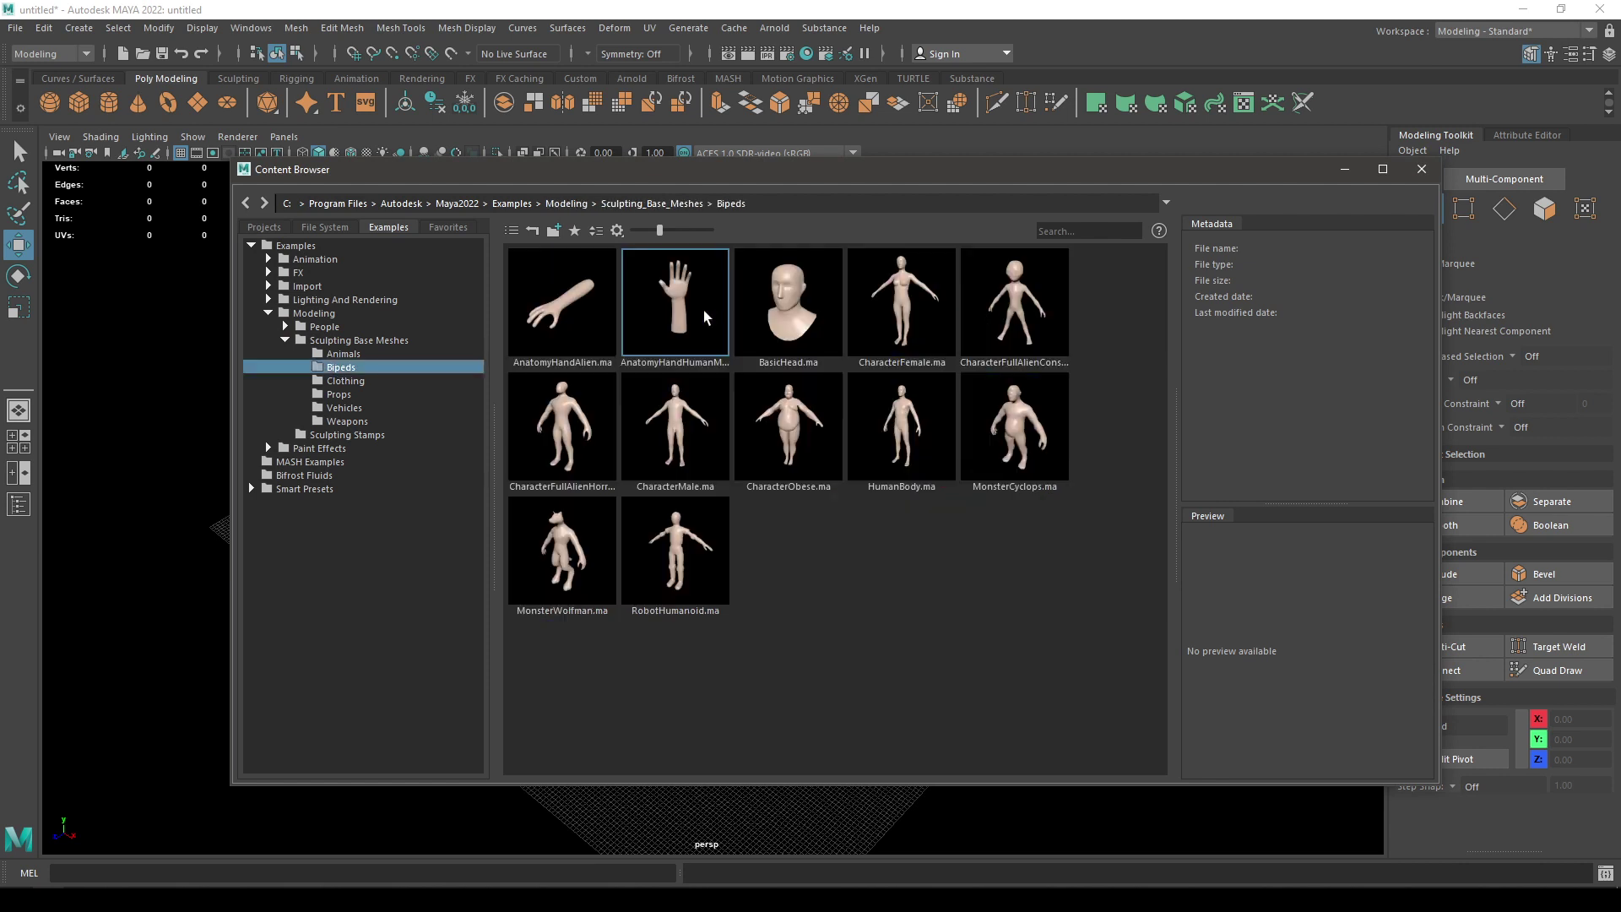
Step: Import the HumanBody.ma base mesh into the scene and move it forward along the Z axis
left_click_drag(769, 184, 1226, 218)
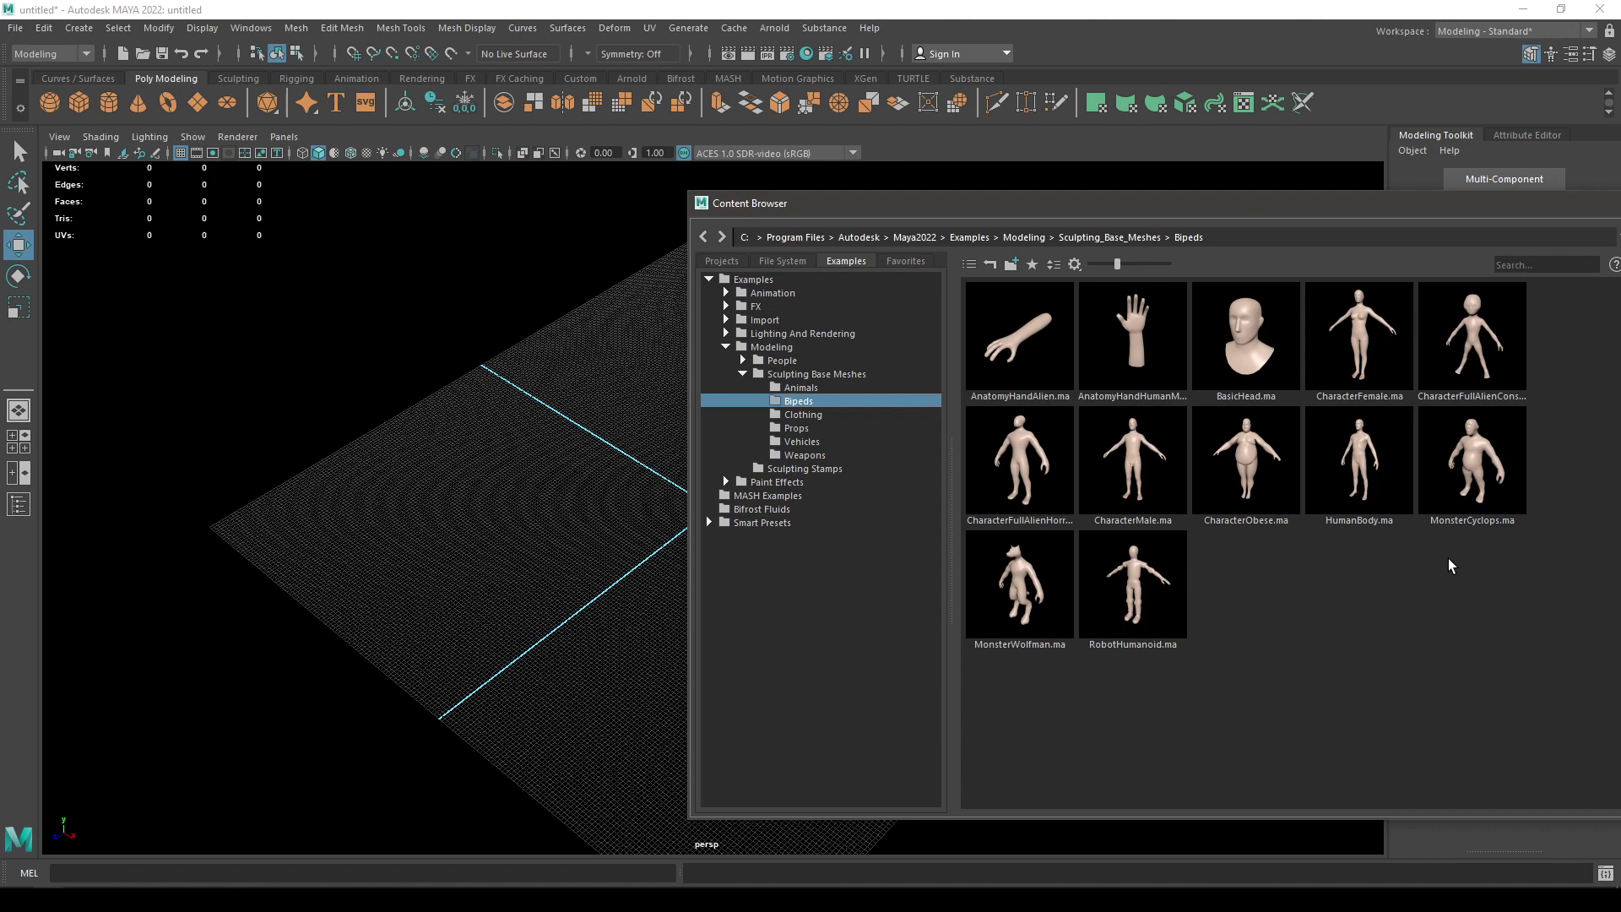
left_click_drag(1359, 460, 657, 508)
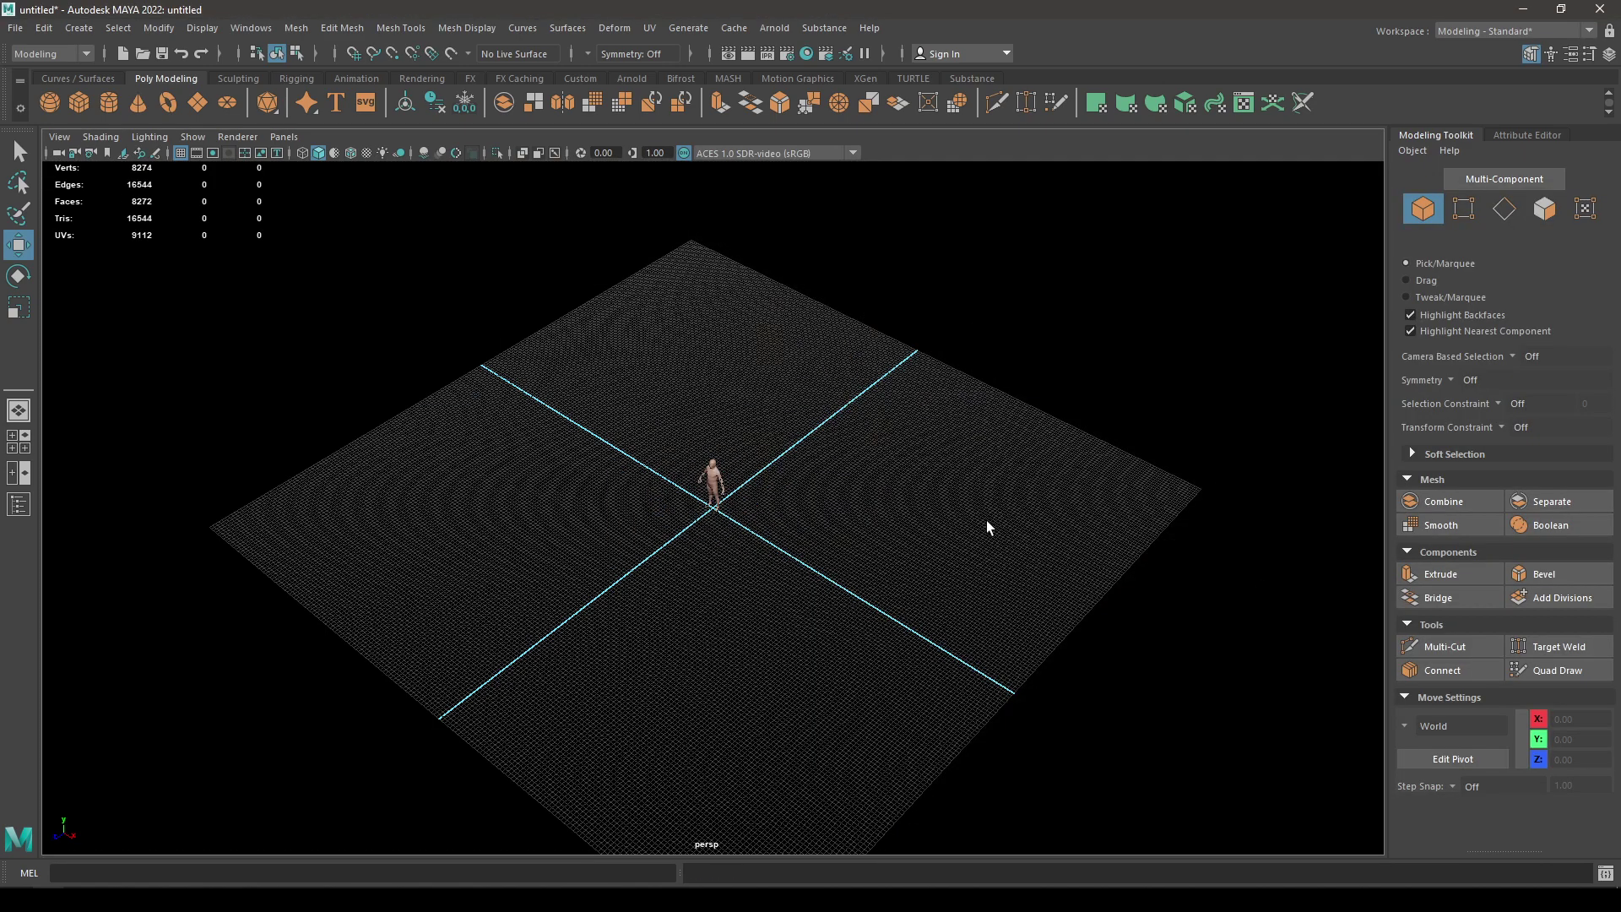
key("f")
mouse_move(826, 641)
left_mouse_down("alt")
mouse_move(692, 591)
mouse_move(556, 600)
mouse_move(671, 758)
mouse_move(944, 611)
mouse_move(900, 595)
mouse_move(968, 534)
mouse_move(939, 691)
mouse_move(825, 633)
left_mouse_up("alt")
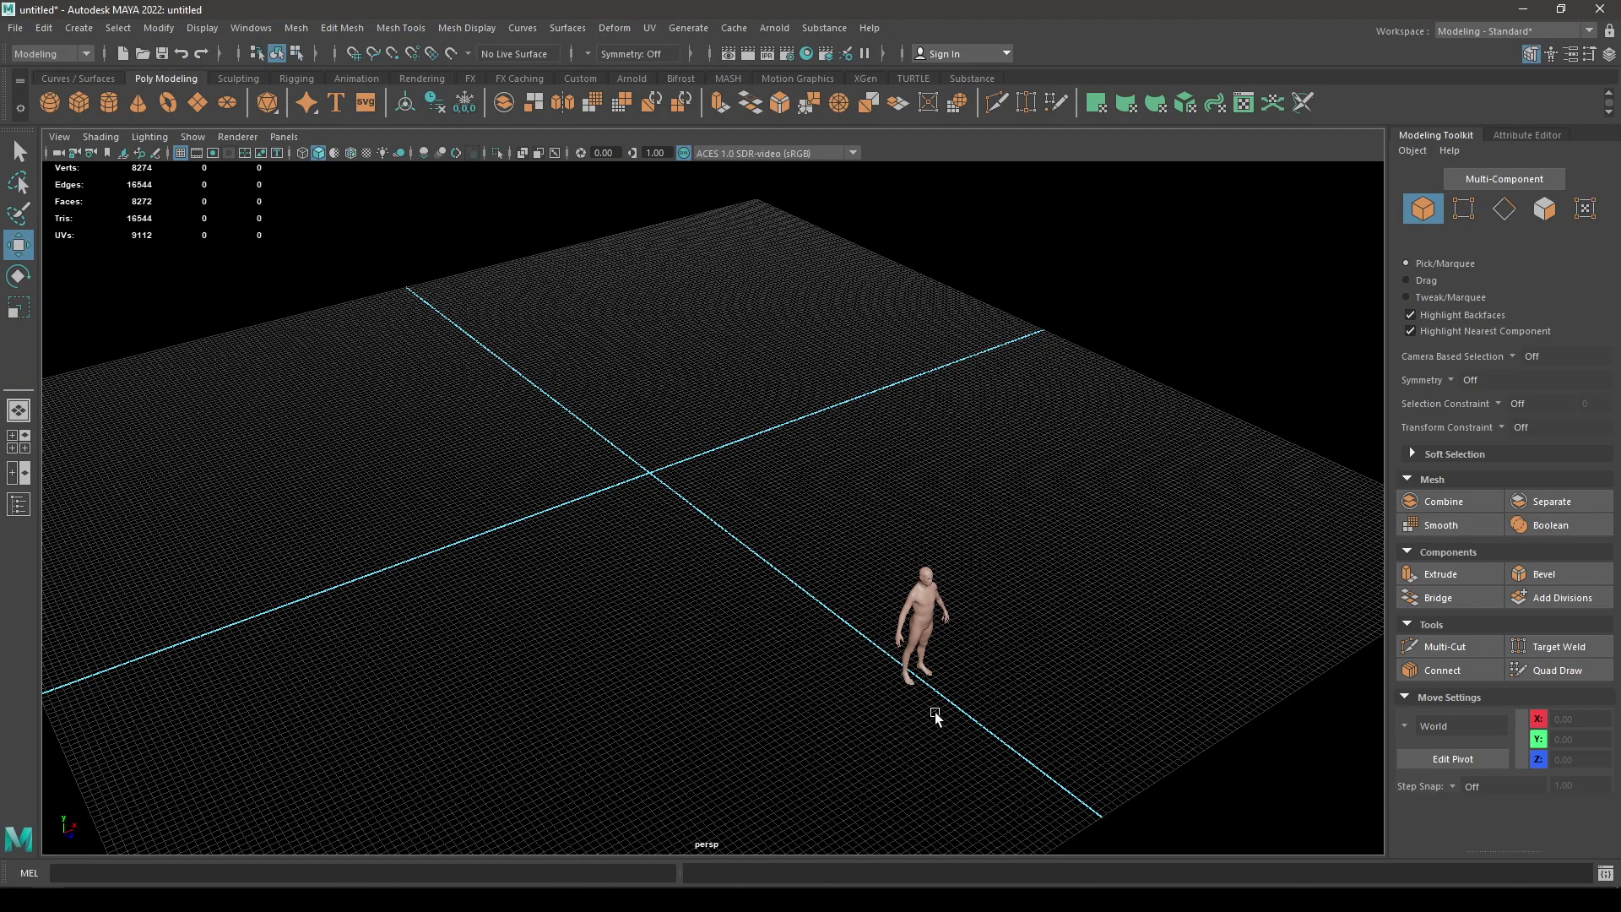
Step: Create a polygon cube and move it beside the human figure, to about X -335, Z 696
left_click_drag(873, 654, 758, 537, "alt")
right_click(760, 434, "shift")
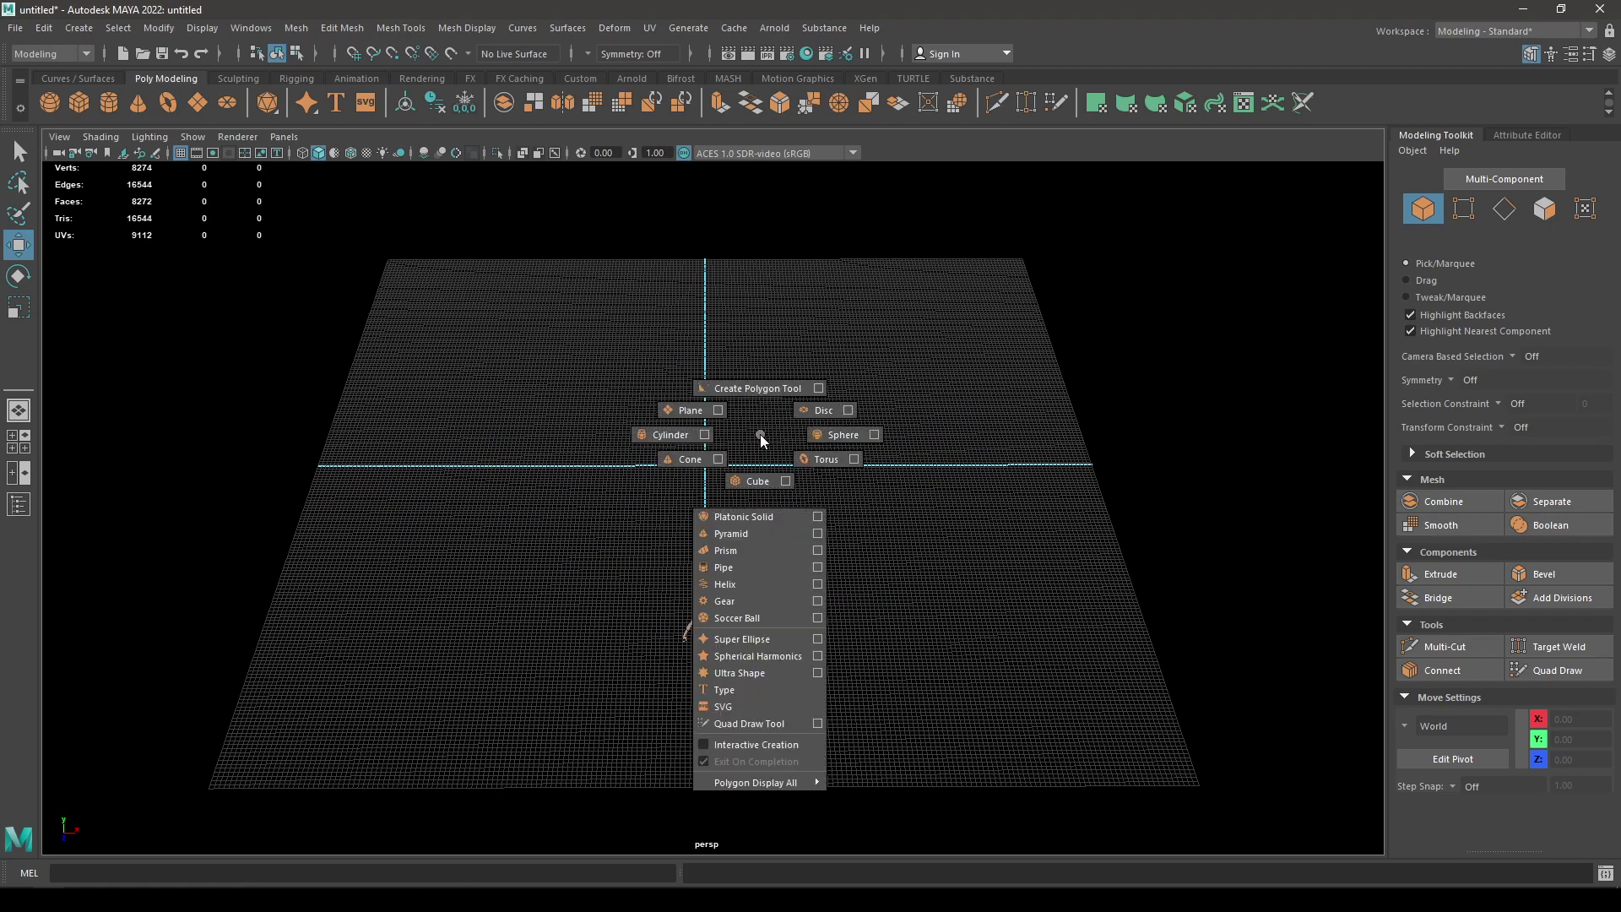
left_click(748, 481)
left_click_drag(742, 481, 814, 655, "alt")
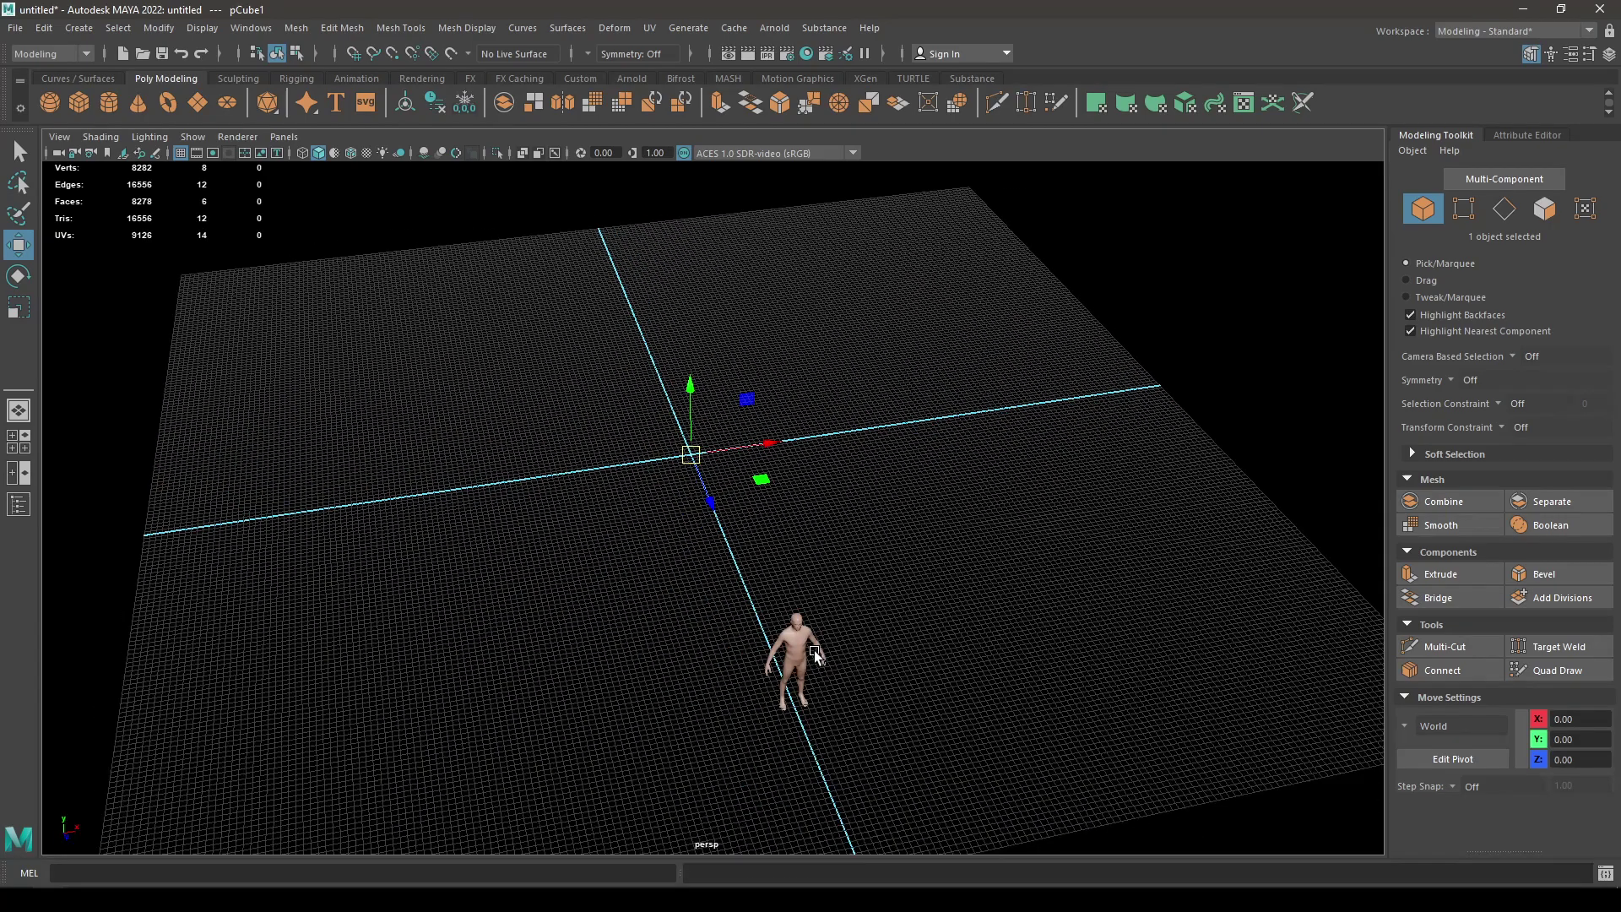
left_click_drag(708, 503, 852, 646)
left_click_drag(923, 589, 694, 626)
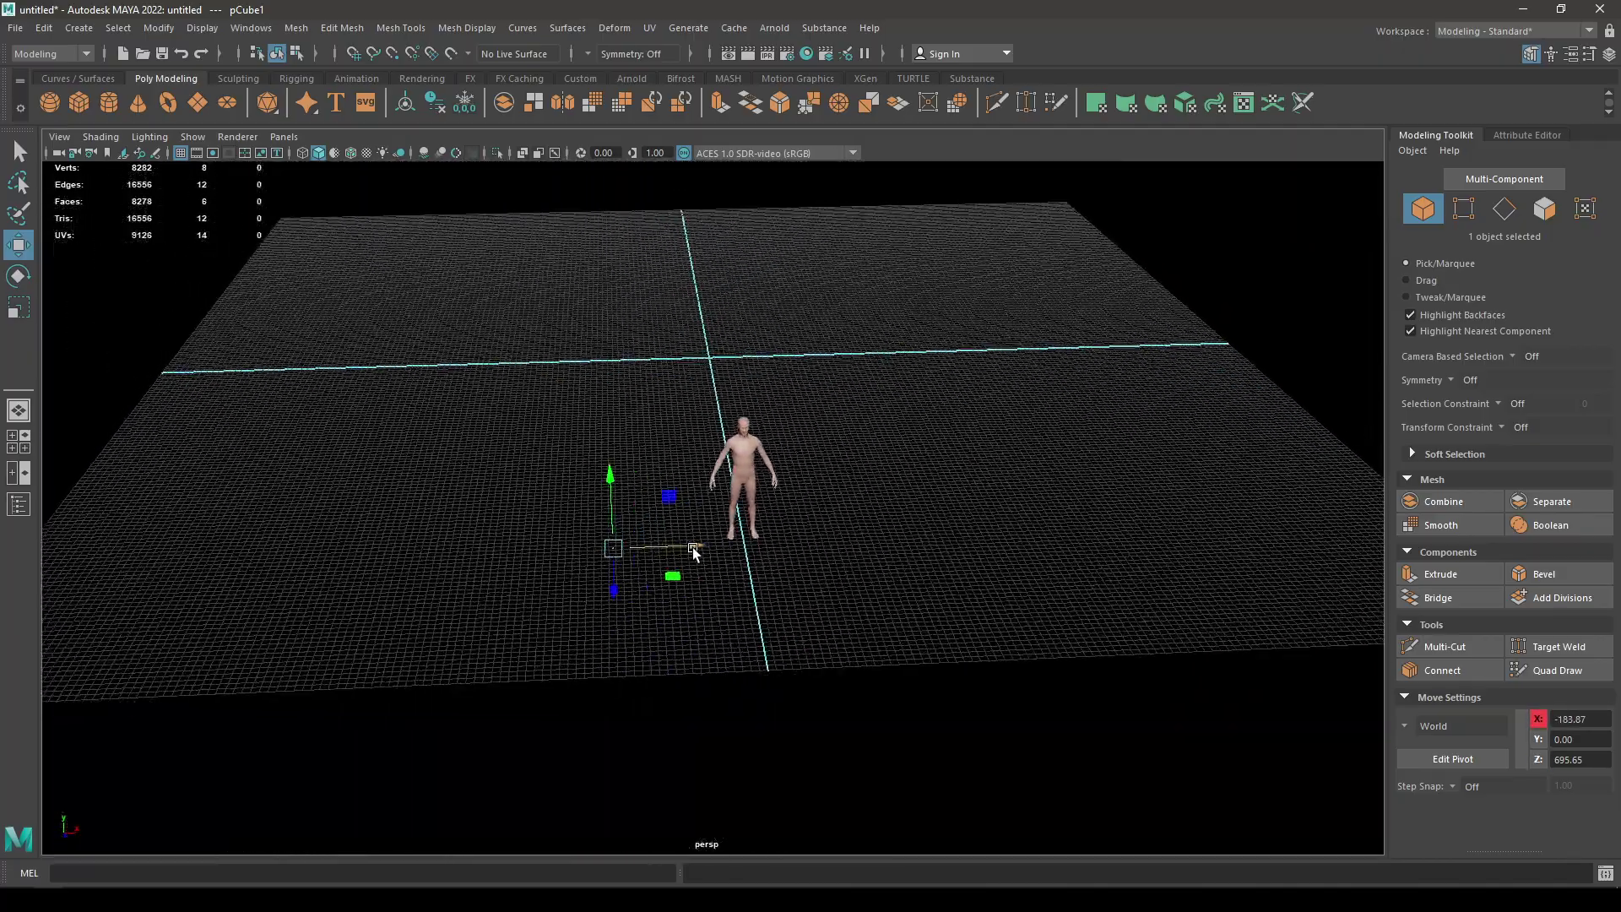
left_click_drag(692, 547, 577, 564)
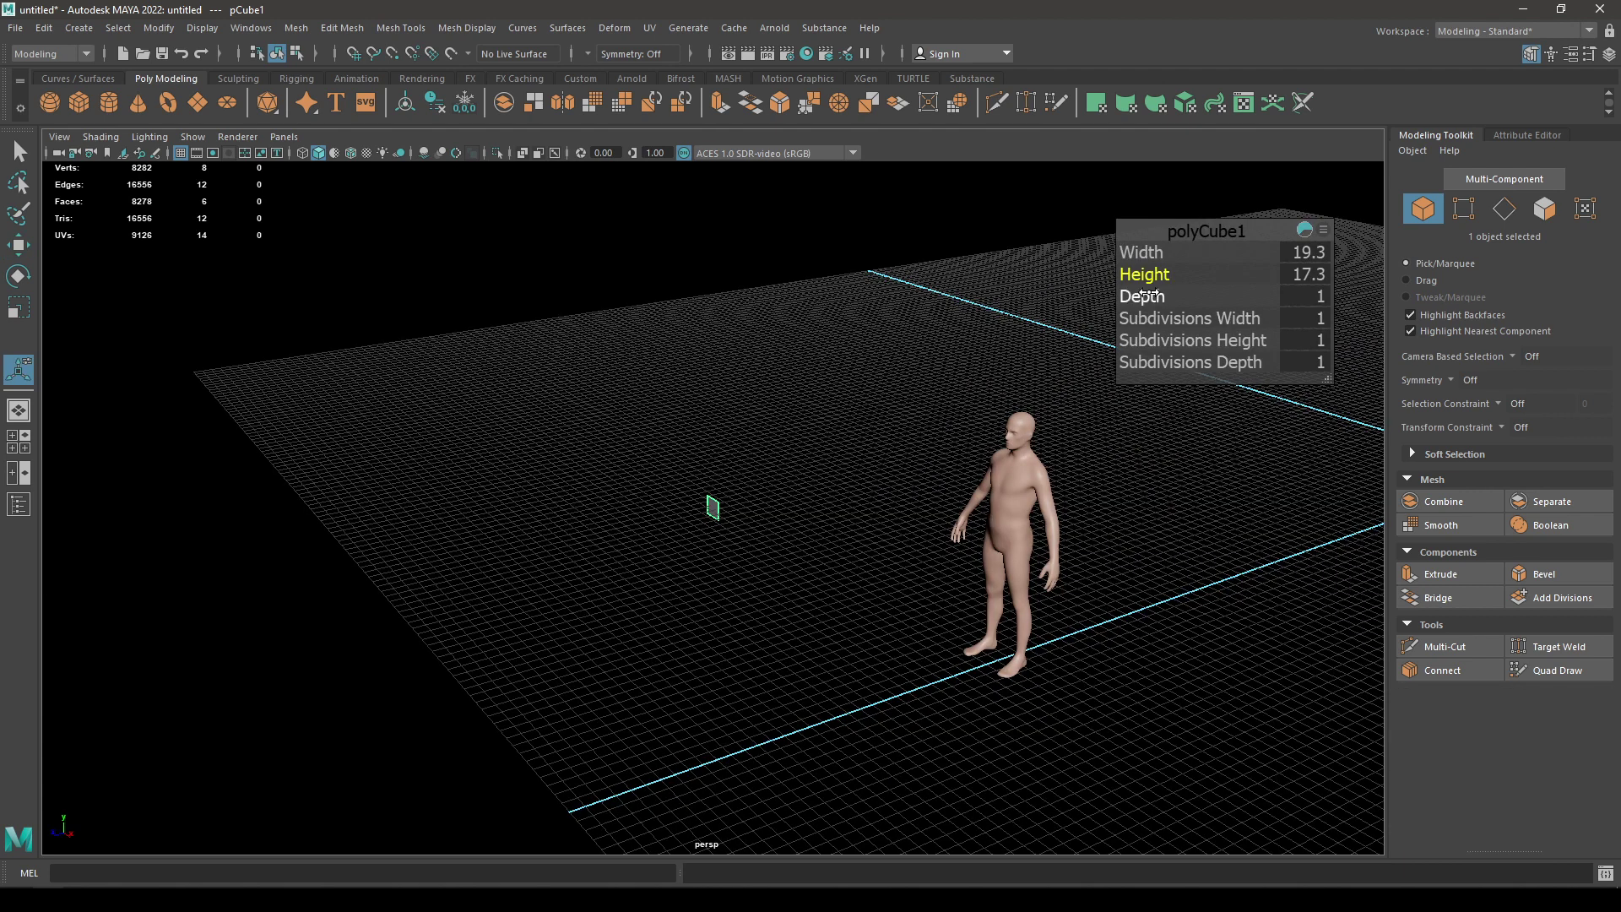
Step: Try heights of 100, 1500, 1000 and 800 for the cube against the human figure
left_click_drag(1144, 279, 1347, 264)
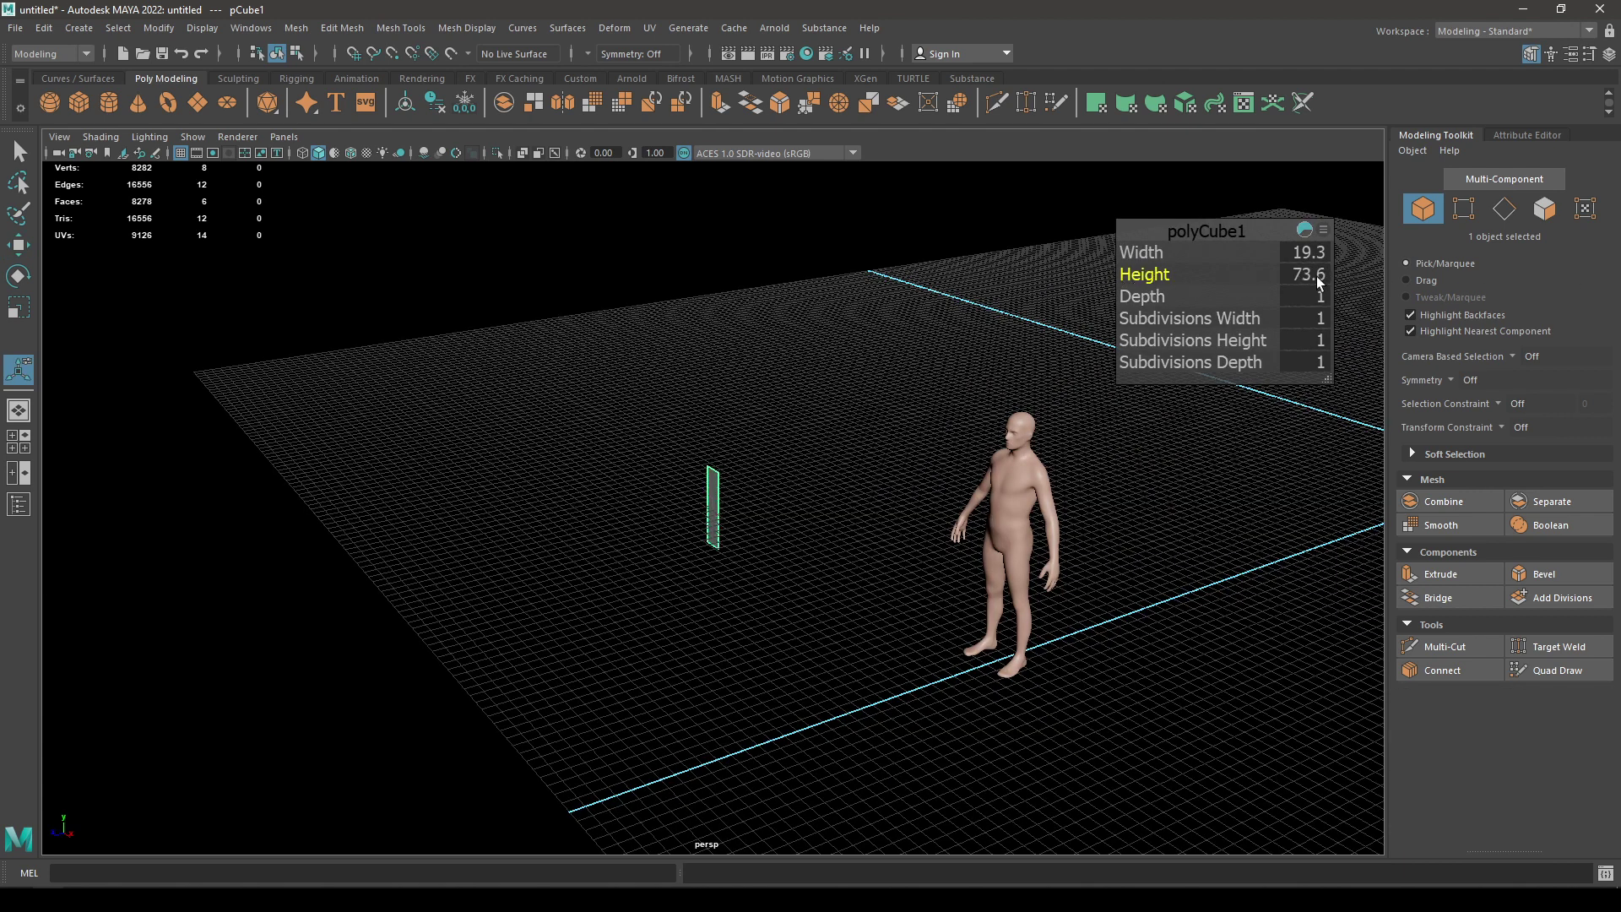
left_click(1320, 281)
type("2")
type("0")
key("Return")
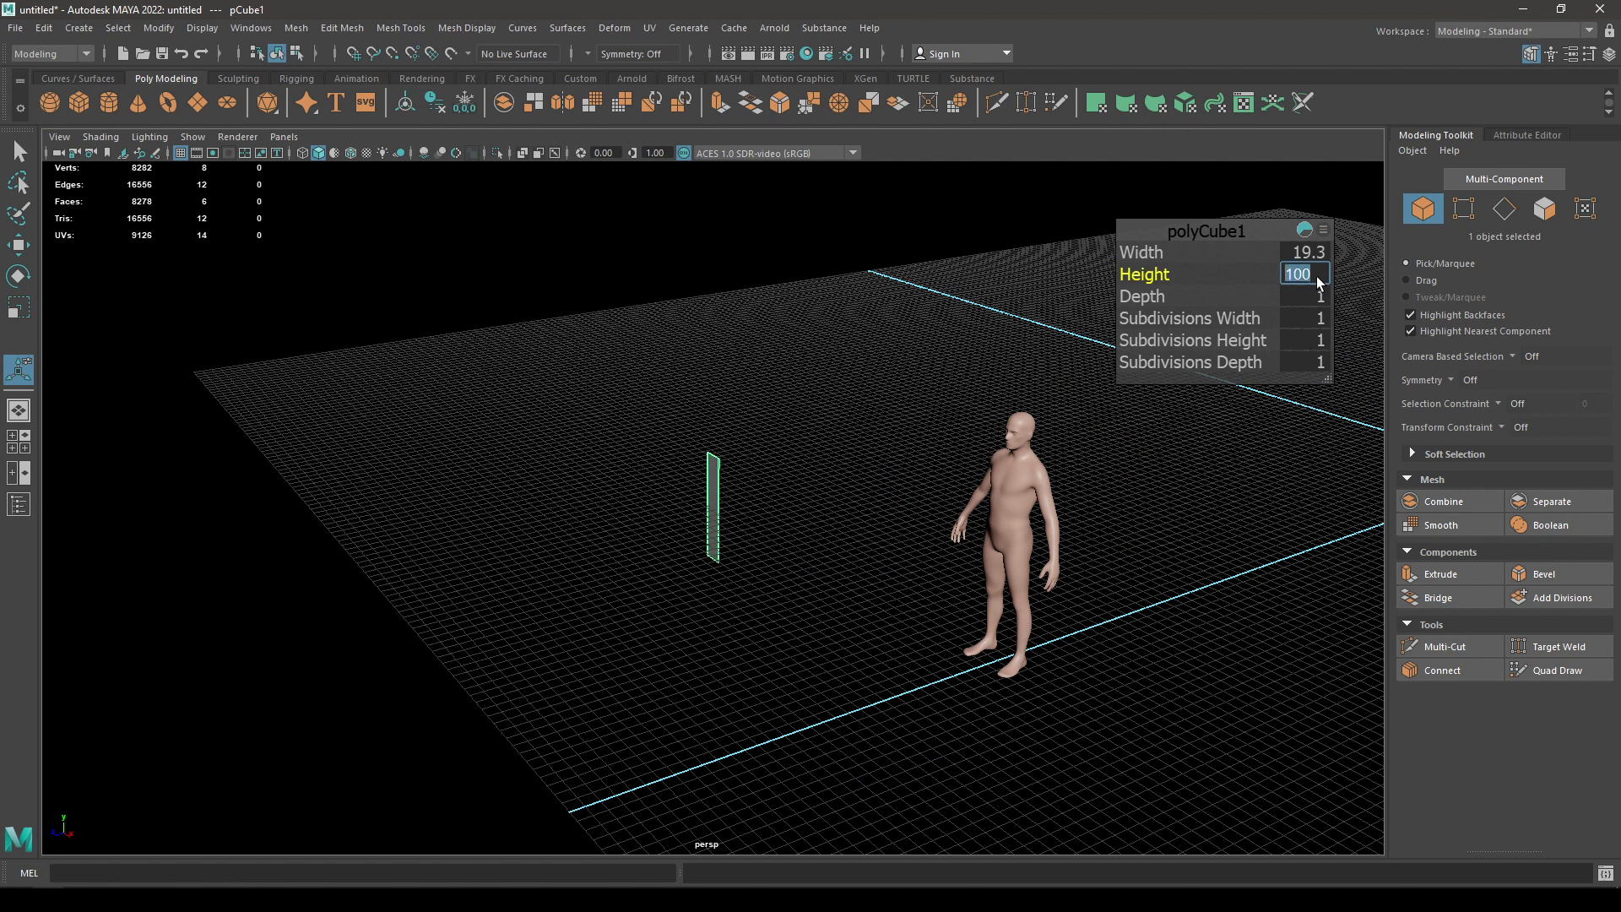
key("Return")
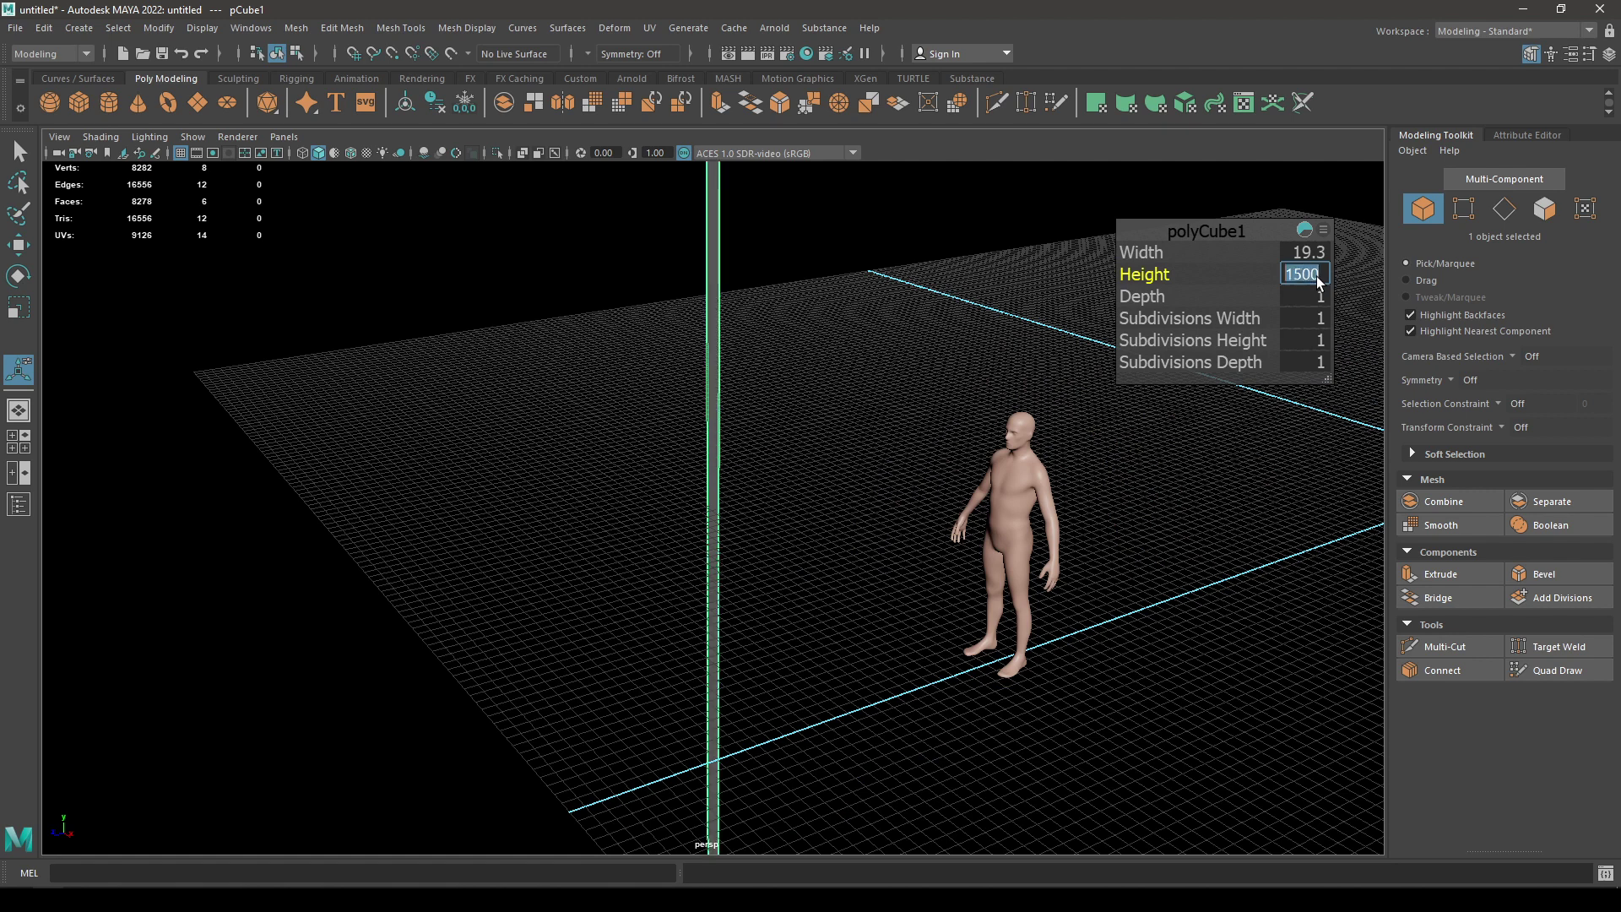
scroll(1000, 512, "down", 6)
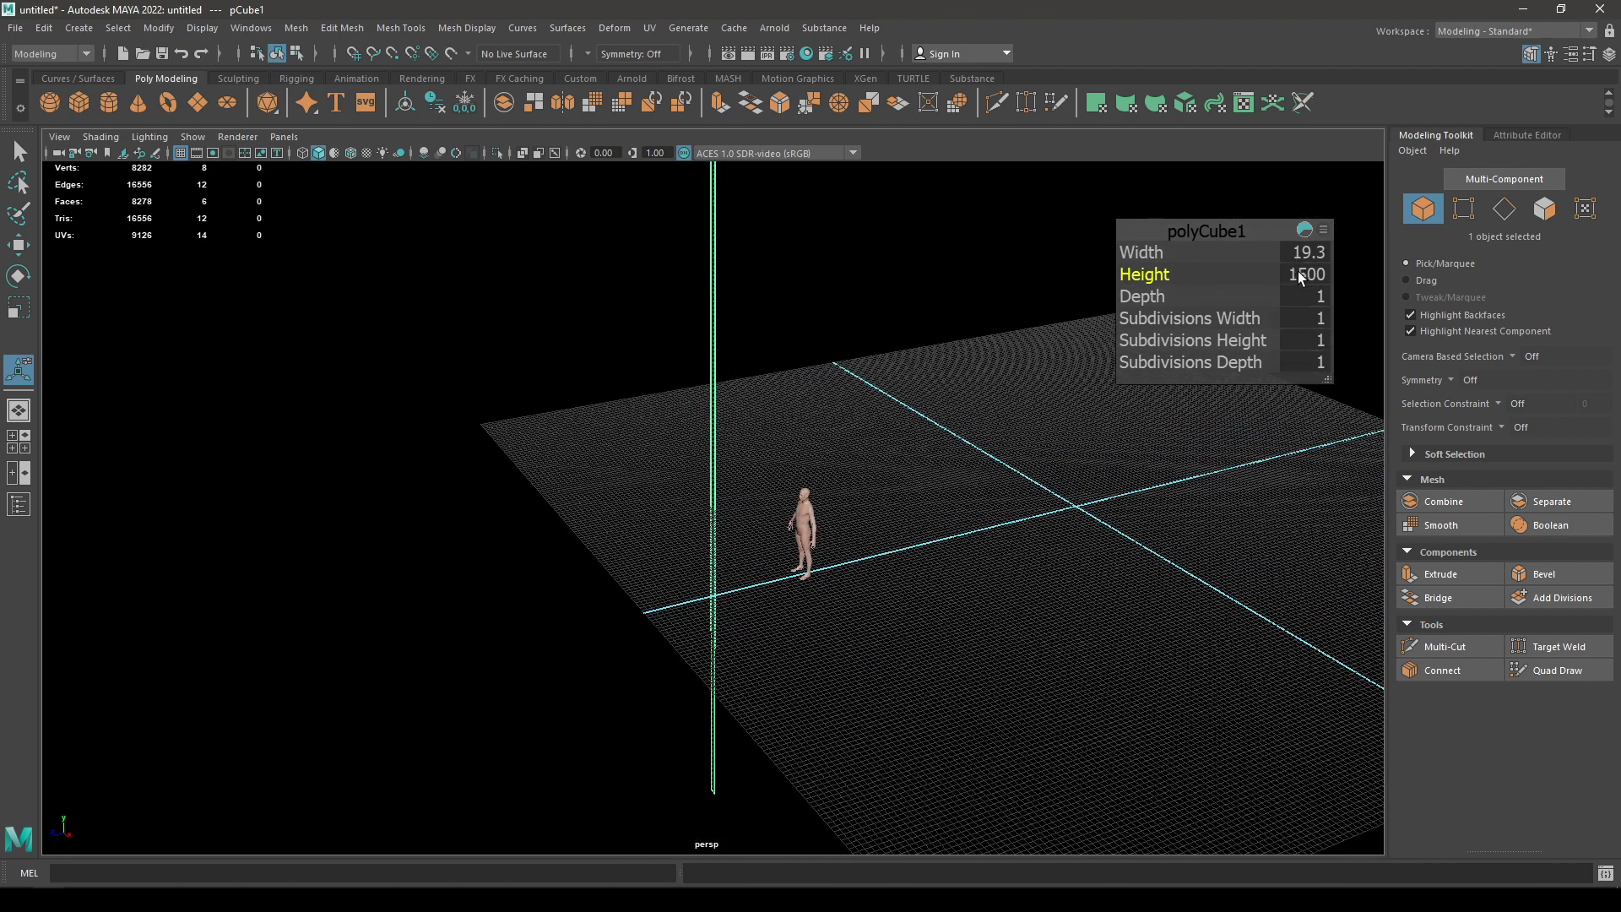
type("1")
key("Return")
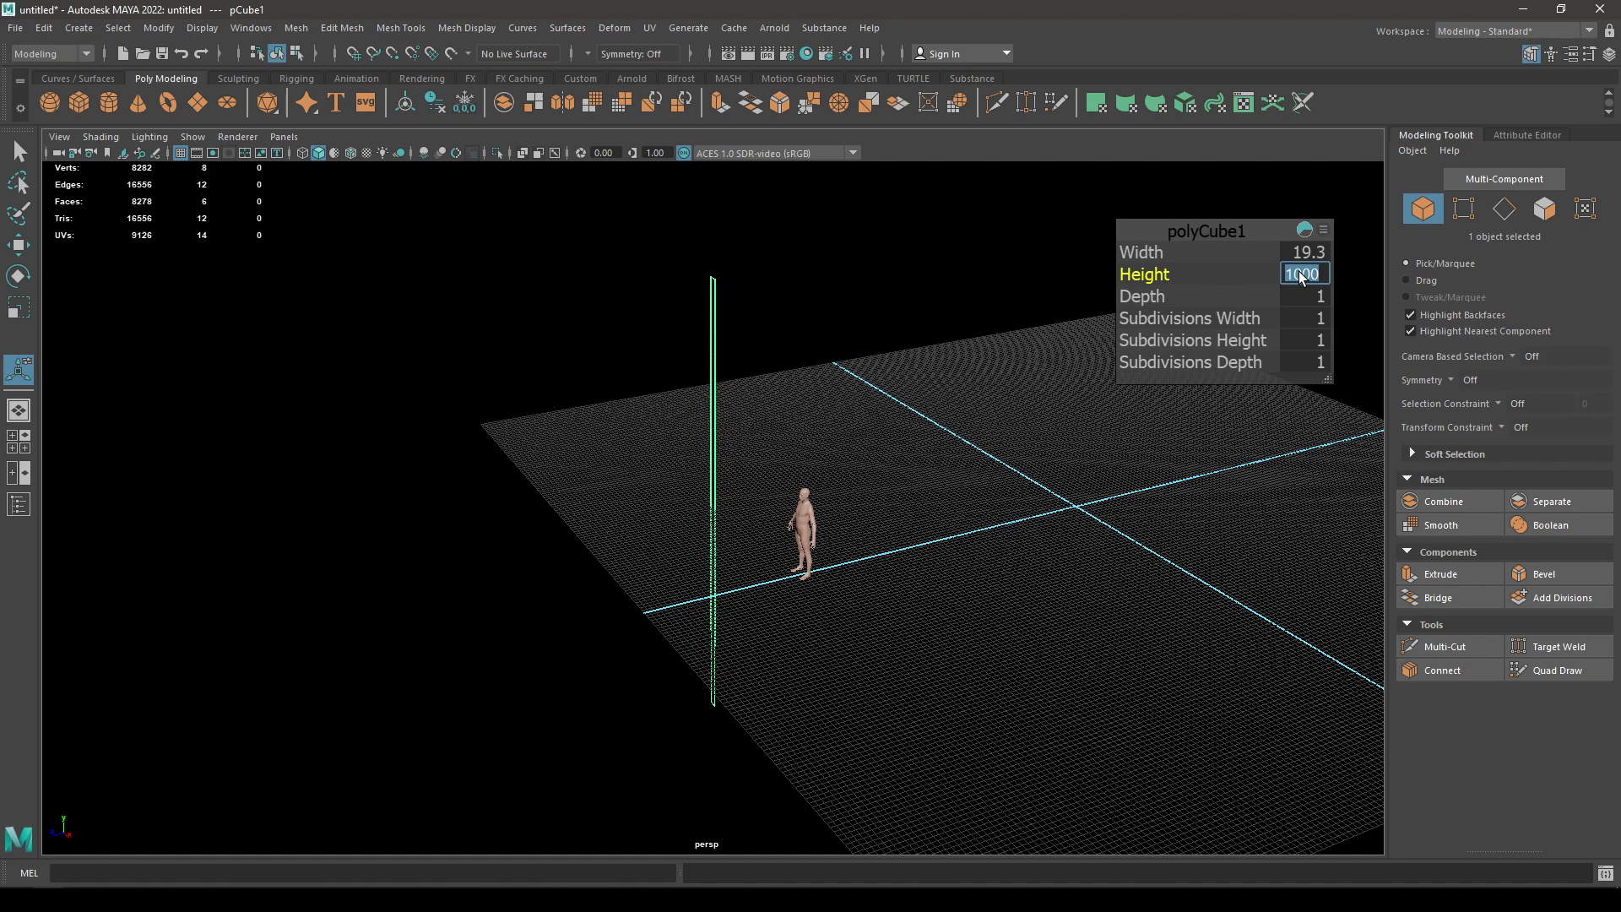
type("800")
key("Return")
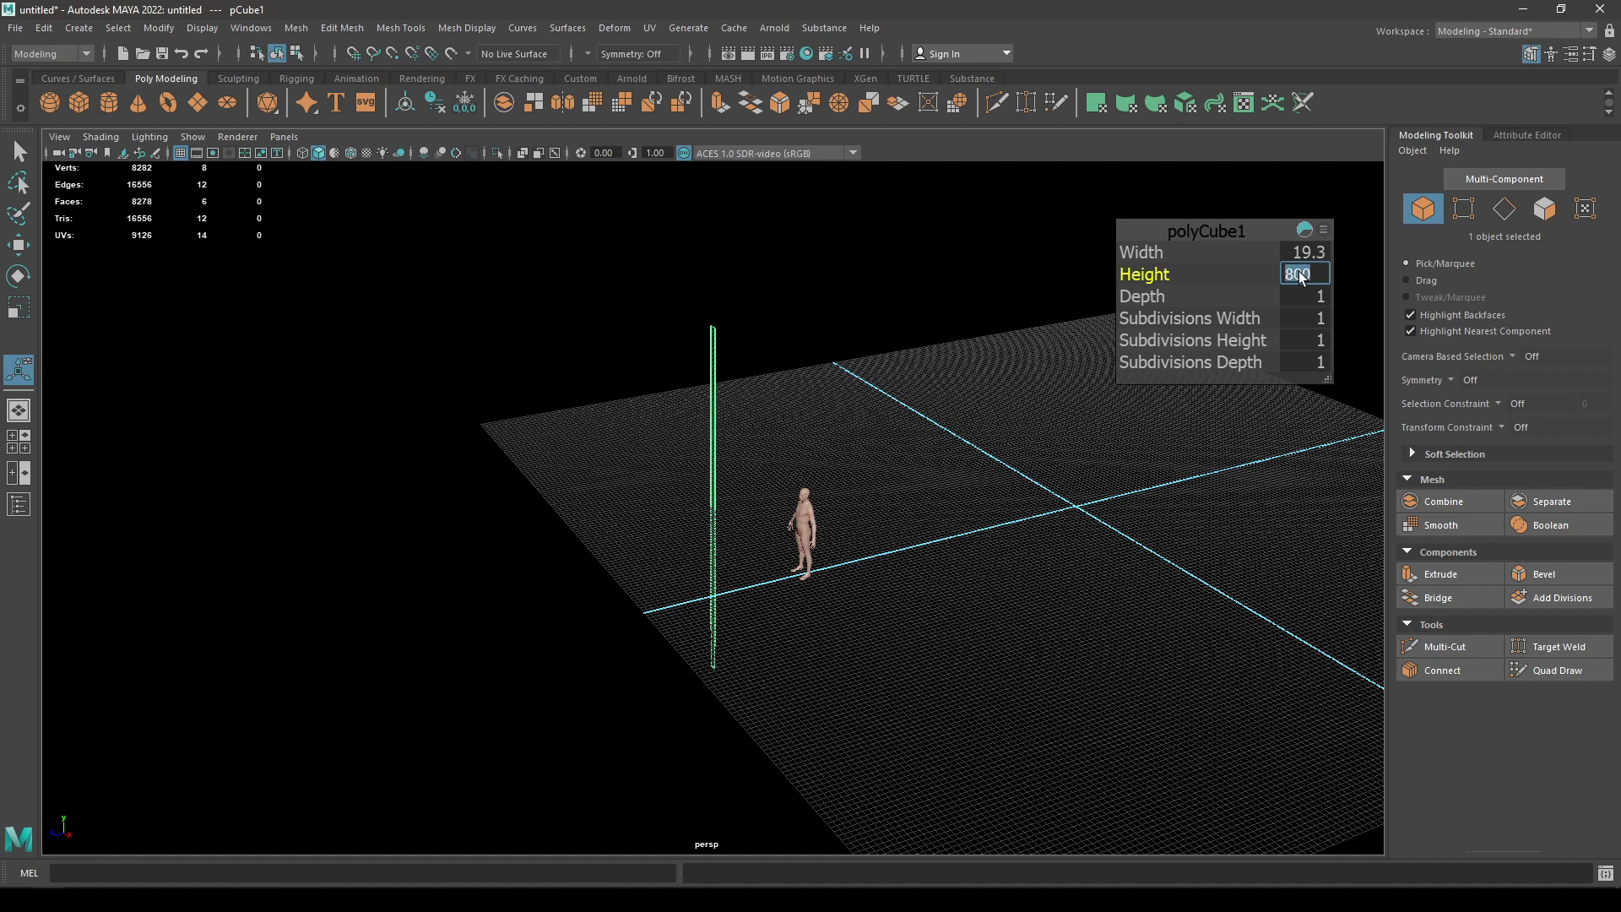
Step: Set the cube's height to 600 and its width to 5
type("600")
key("Return")
left_click_drag(844, 489, 972, 641, "alt")
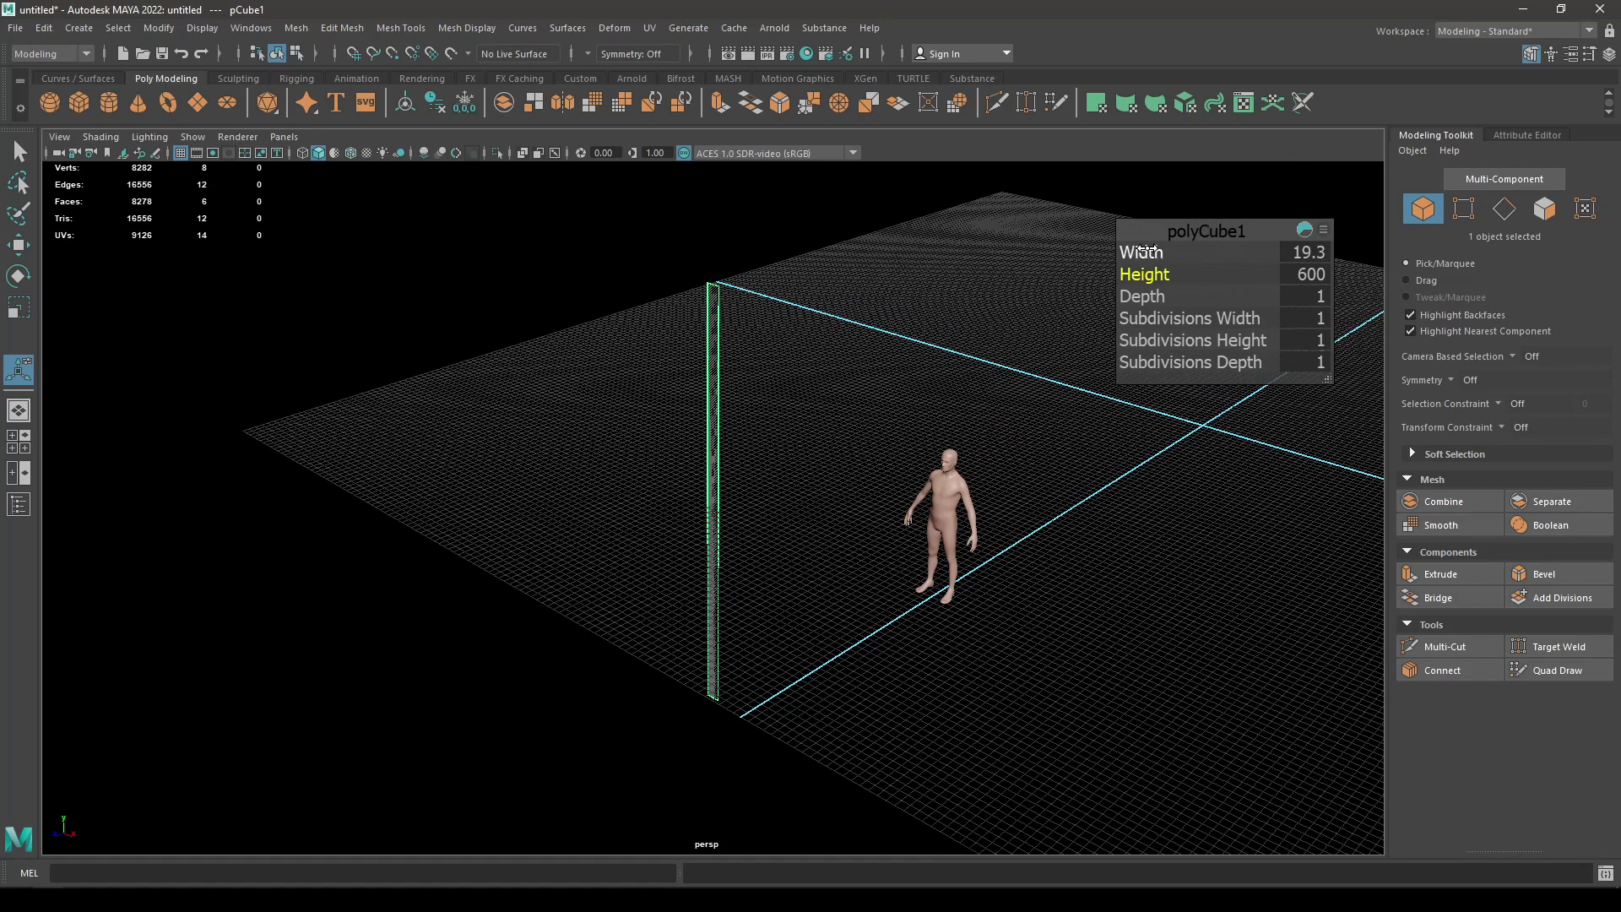
left_click_drag(1147, 250, 1031, 261)
left_click_drag(764, 372, 920, 317, "alt")
left_click(1306, 251)
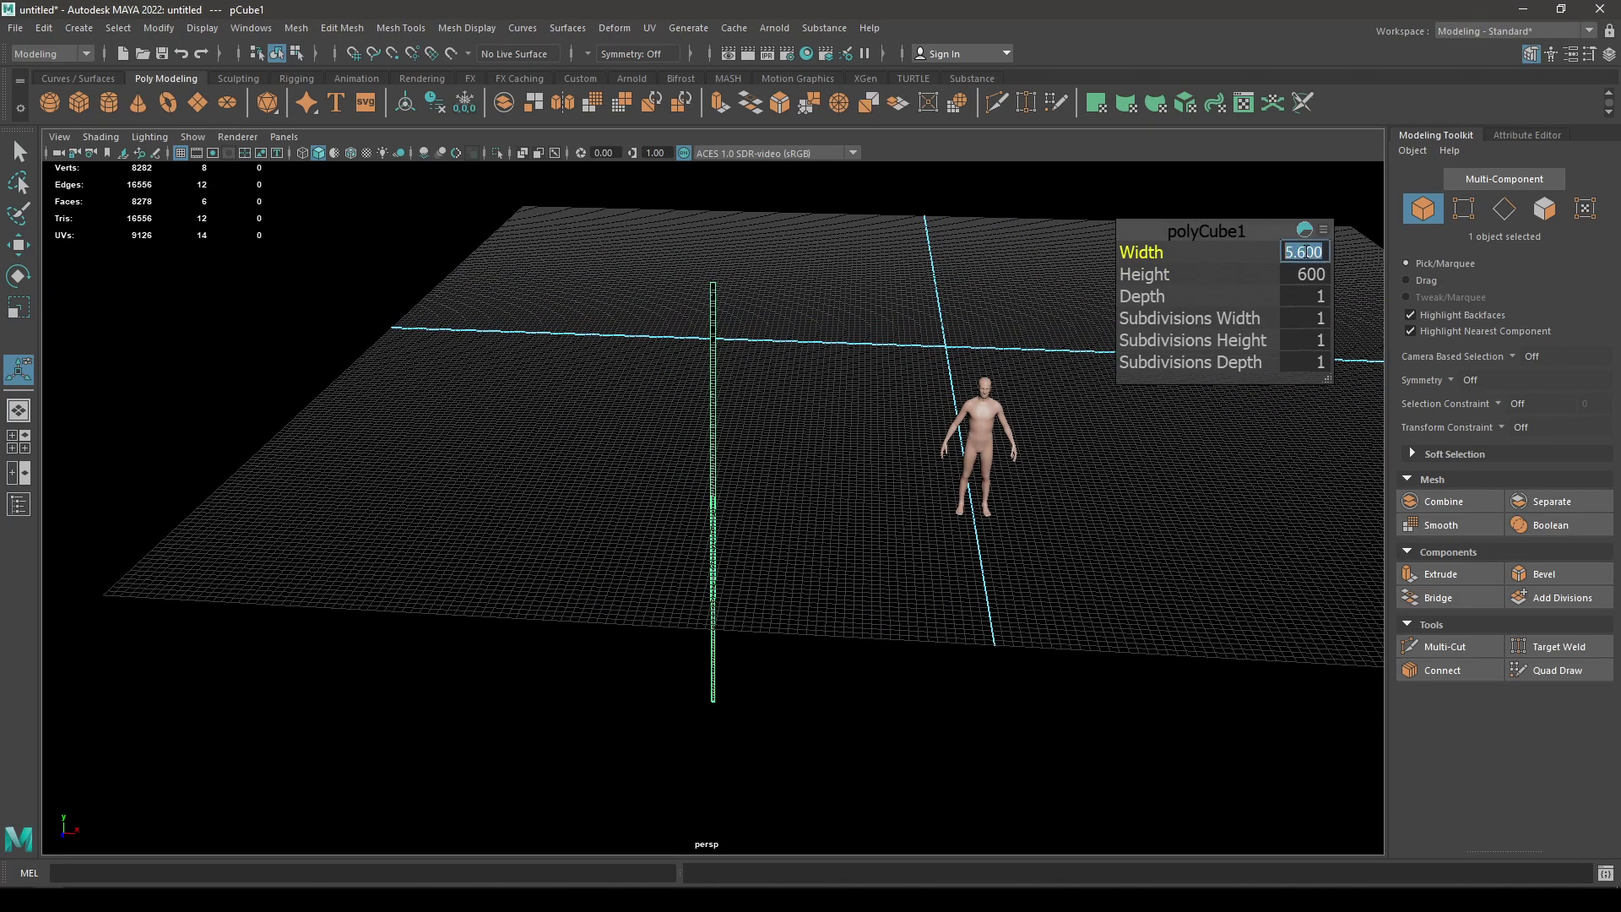
type("5")
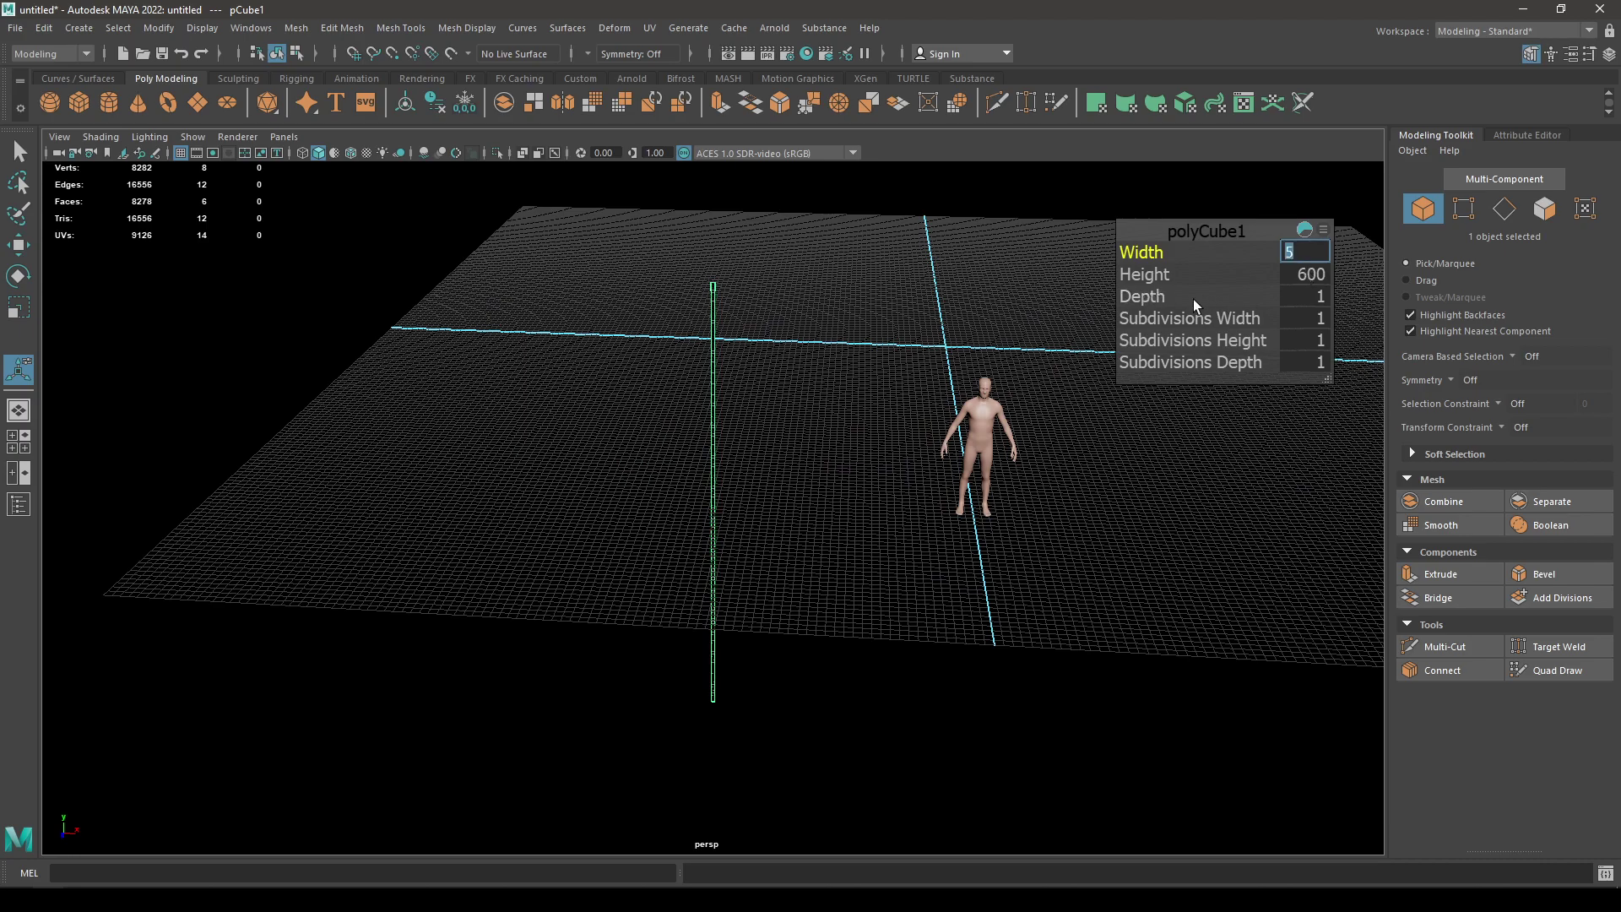
key("Return")
Step: Extend the cube's depth into a long wall and move it back to about Z 68
left_click_drag(1193, 299, 803, 477, "alt")
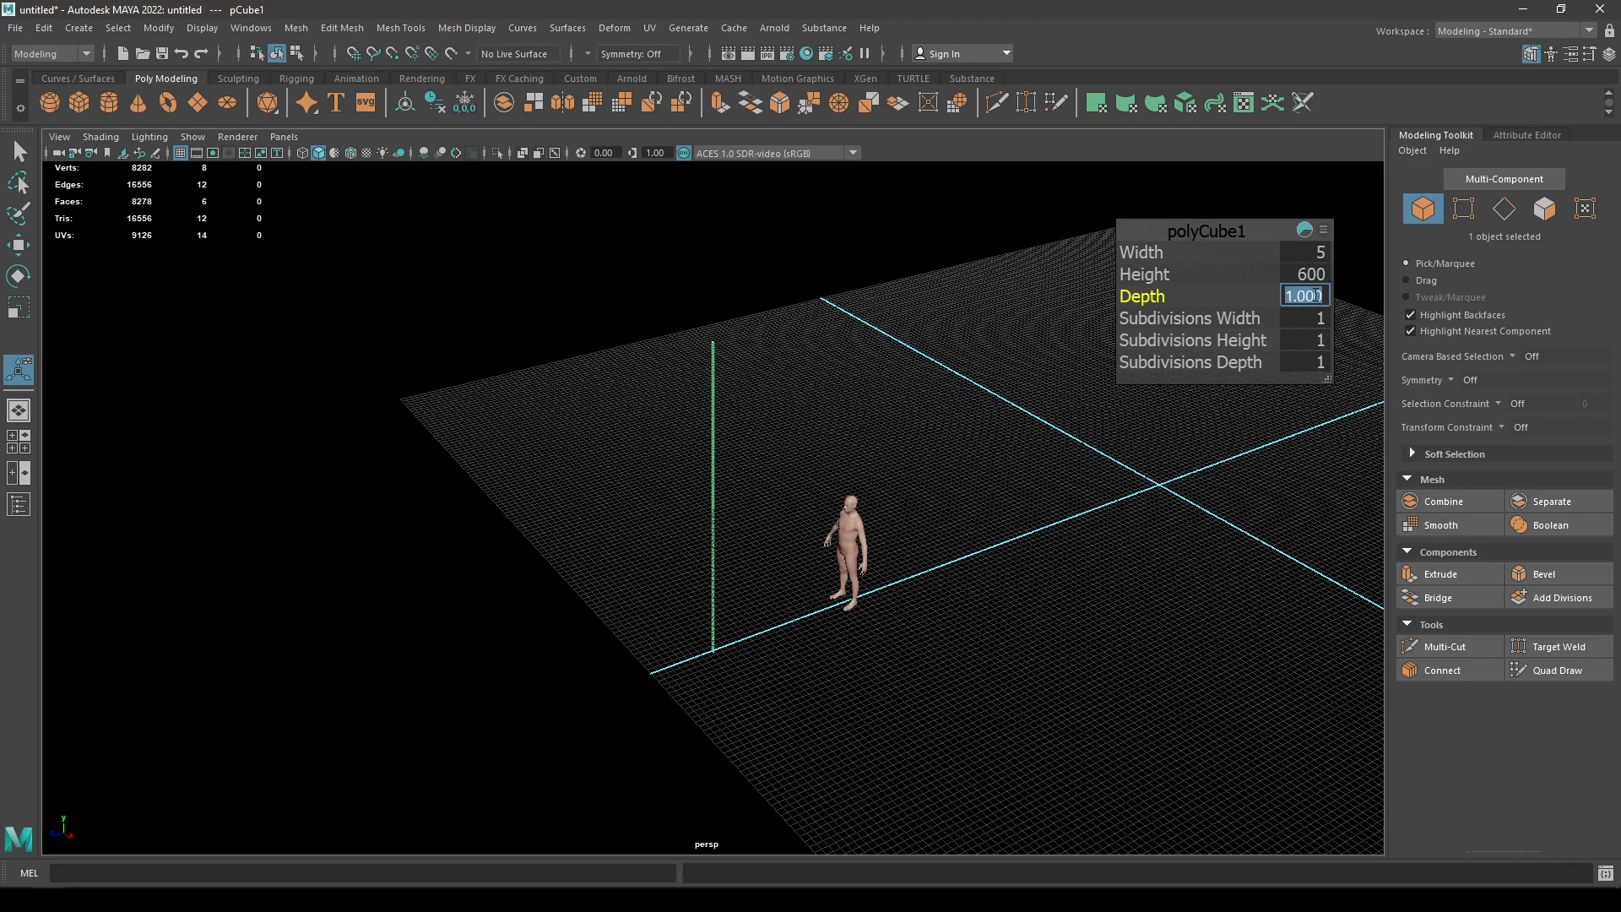
left_click_drag(1047, 422, 1050, 585, "alt")
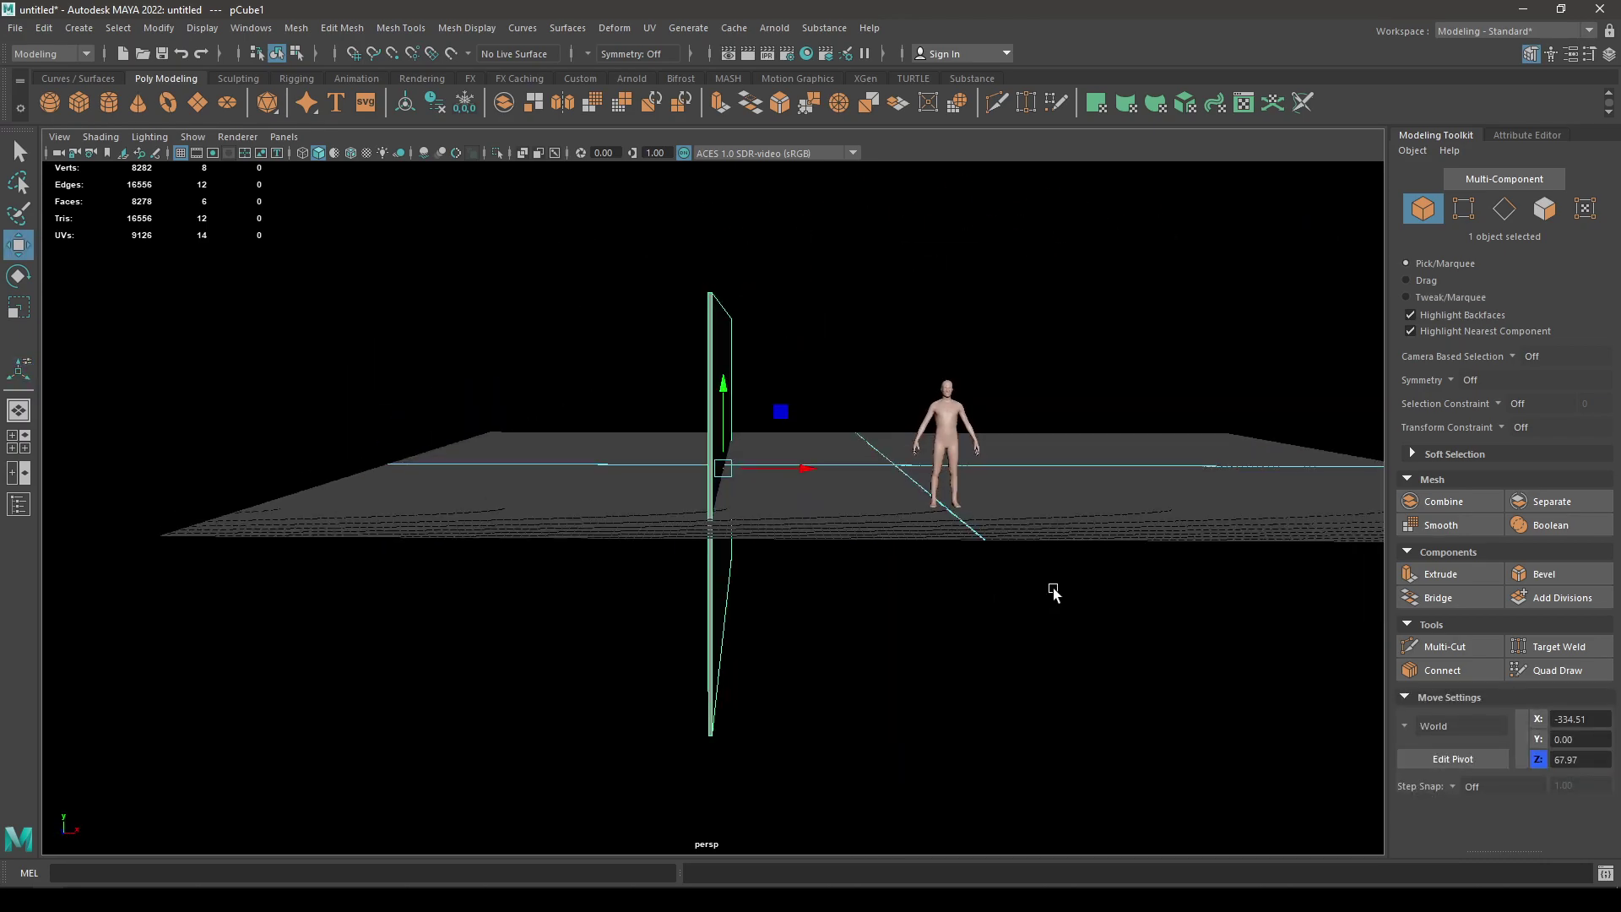
Step: In the front view, raise the wall until its base sits at ground level, and move its pivot down to the base
key("space")
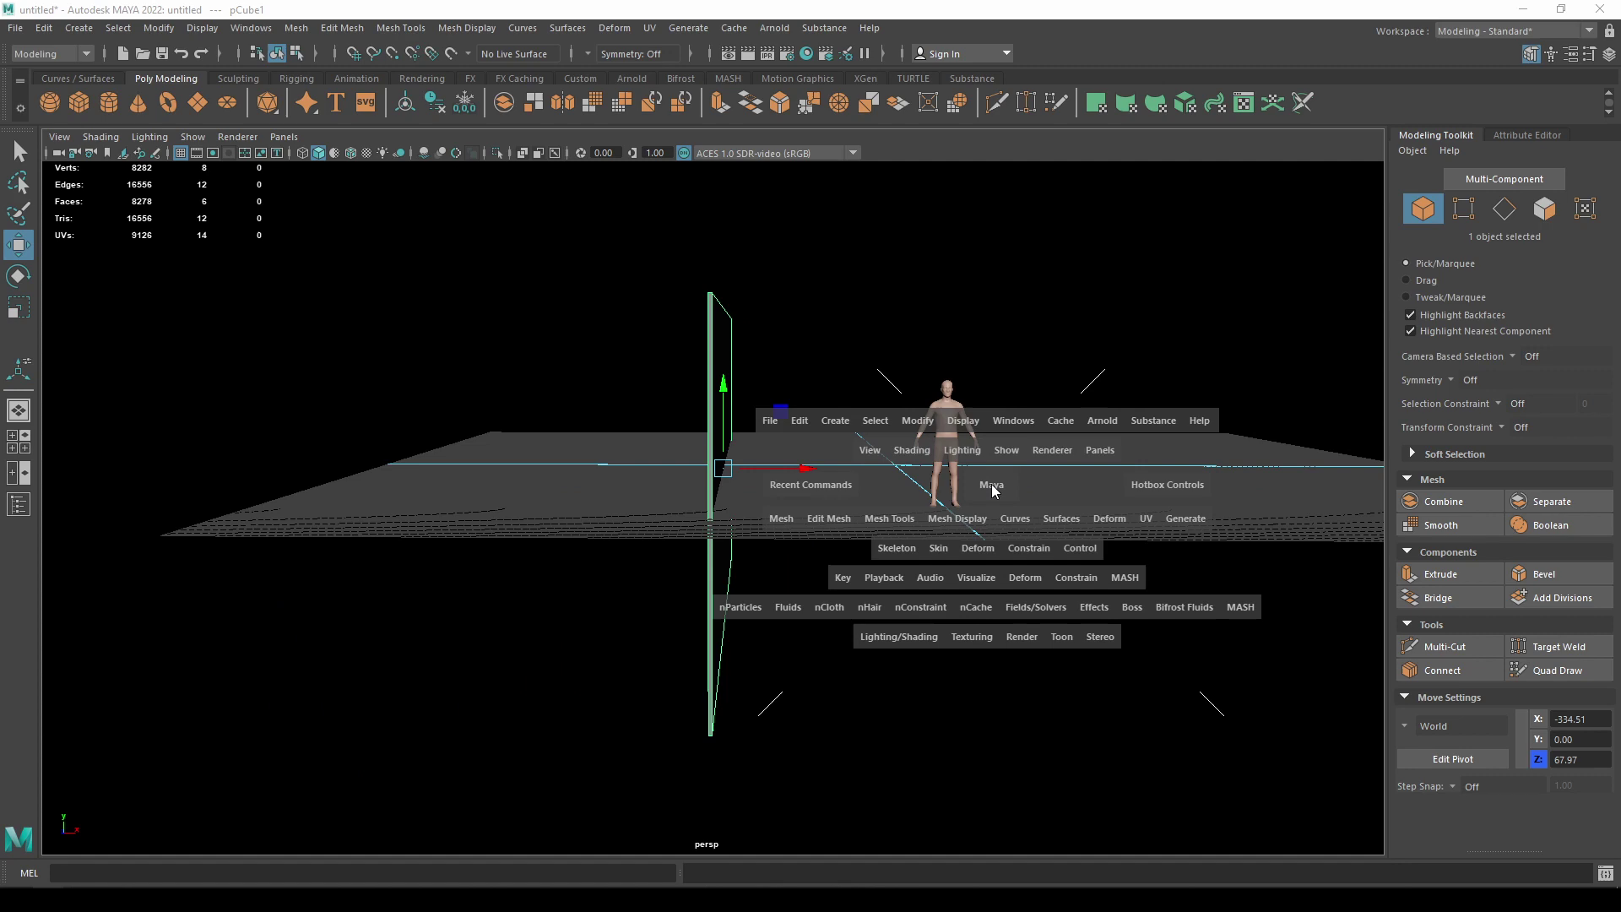
left_click_drag(992, 484, 988, 597)
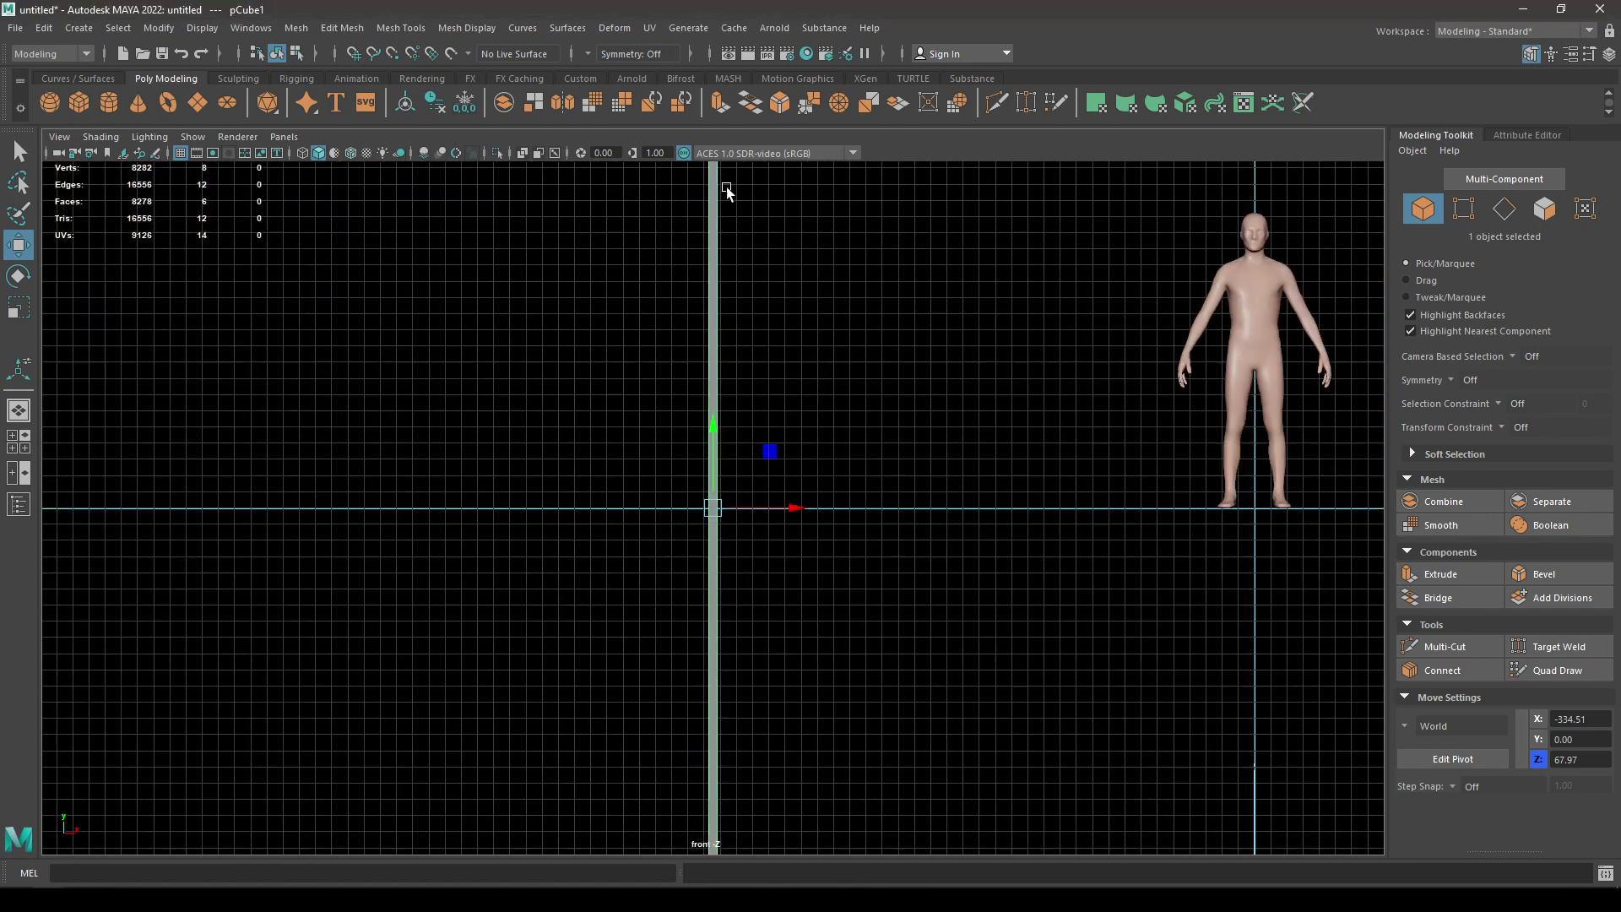
scroll(768, 512, "down", 5)
left_click_drag(713, 423, 702, 271)
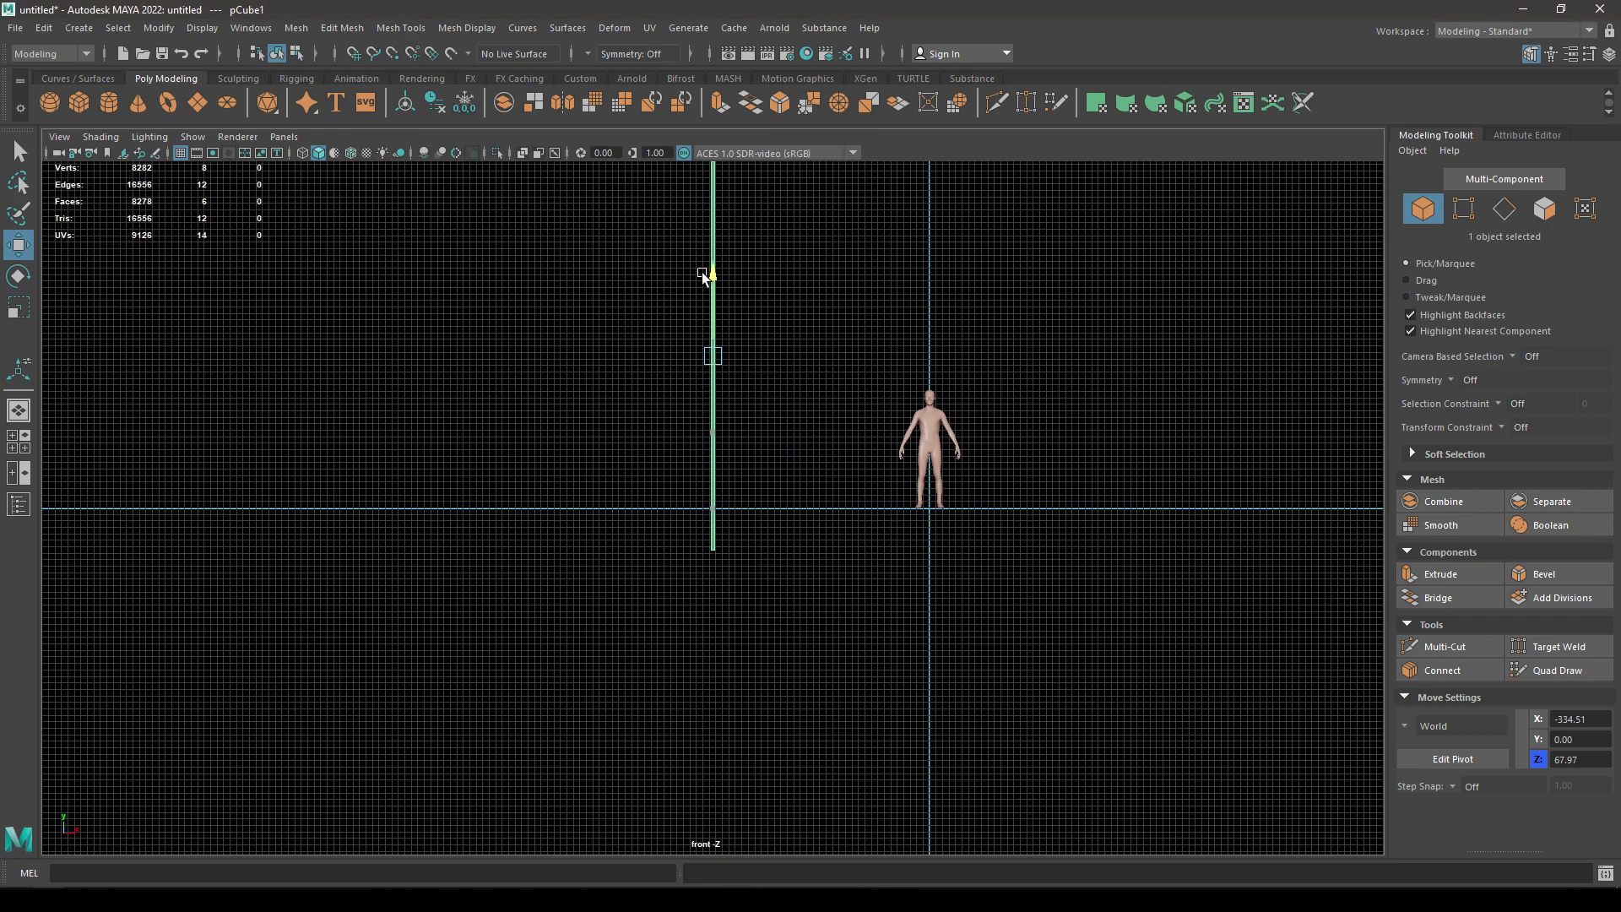
middle_click_drag(715, 329, 770, 412, "alt")
key("d")
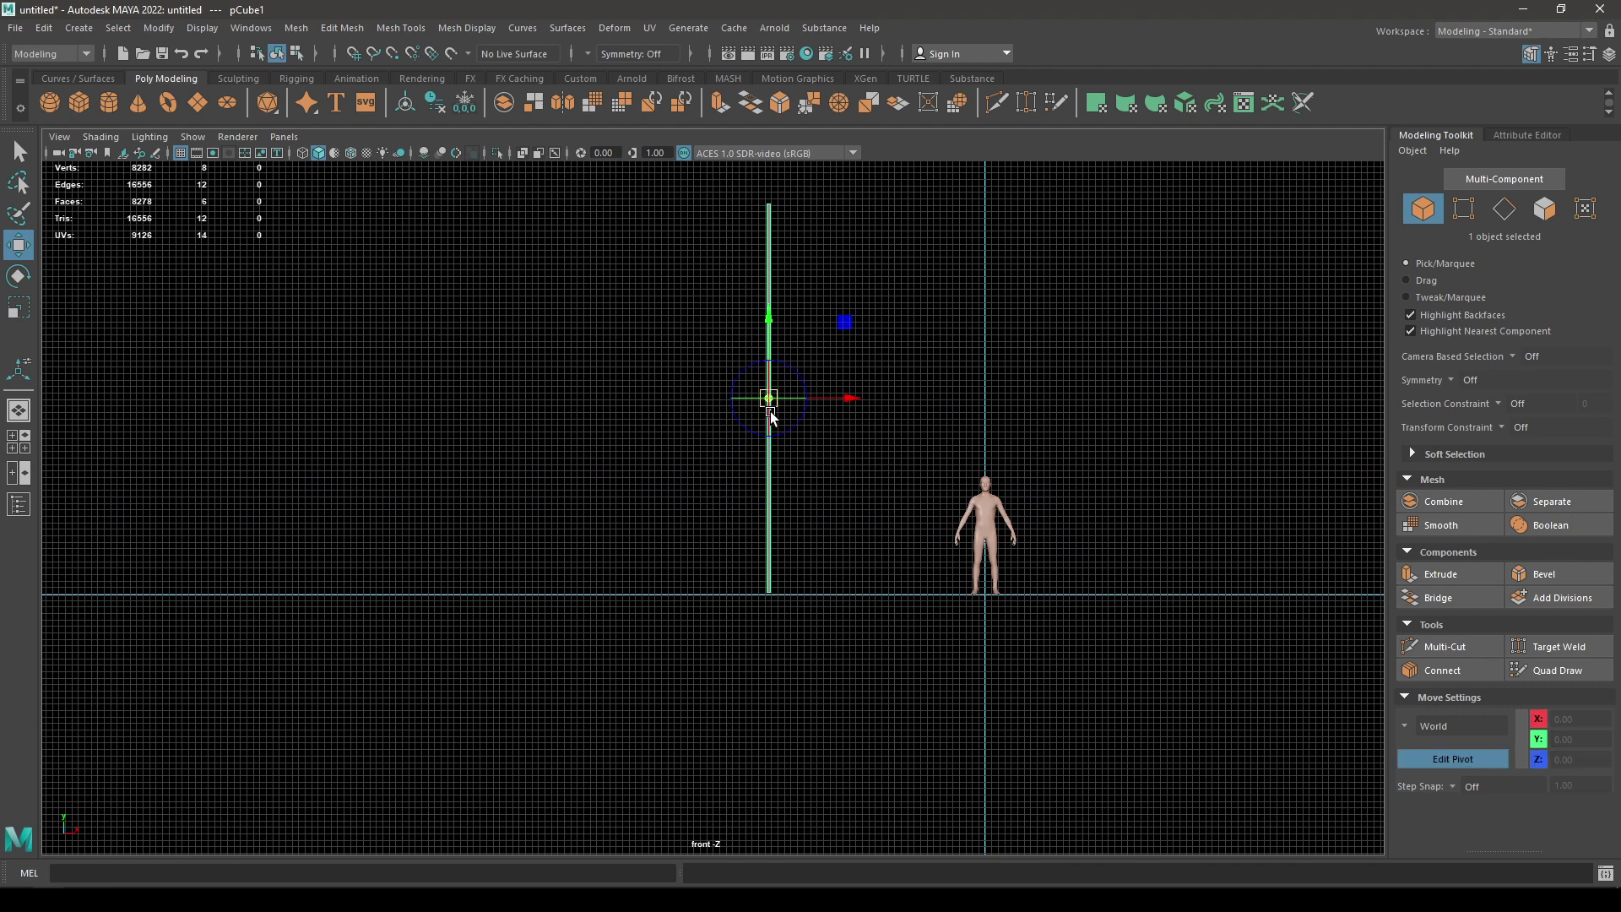
left_click_drag(768, 329, 766, 522)
Step: In the perspective view, reposition the wall beside the human figure at about X -274, Y -1, Z 164
key("space")
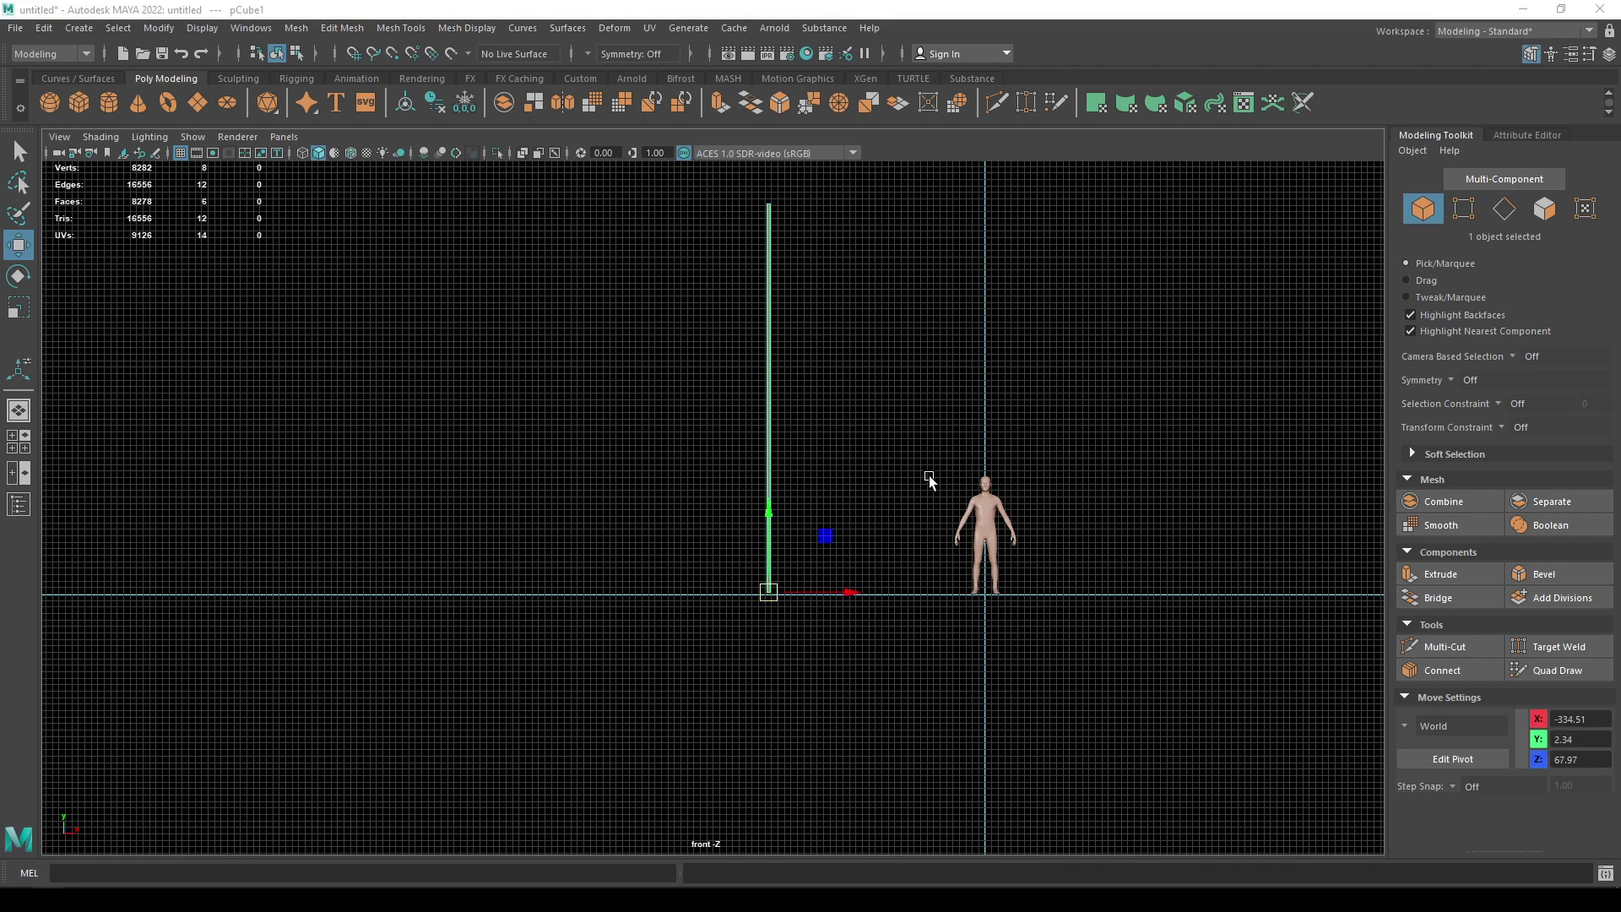
left_click_drag(929, 482, 919, 608)
right_click_drag(919, 608, 1115, 639, "alt")
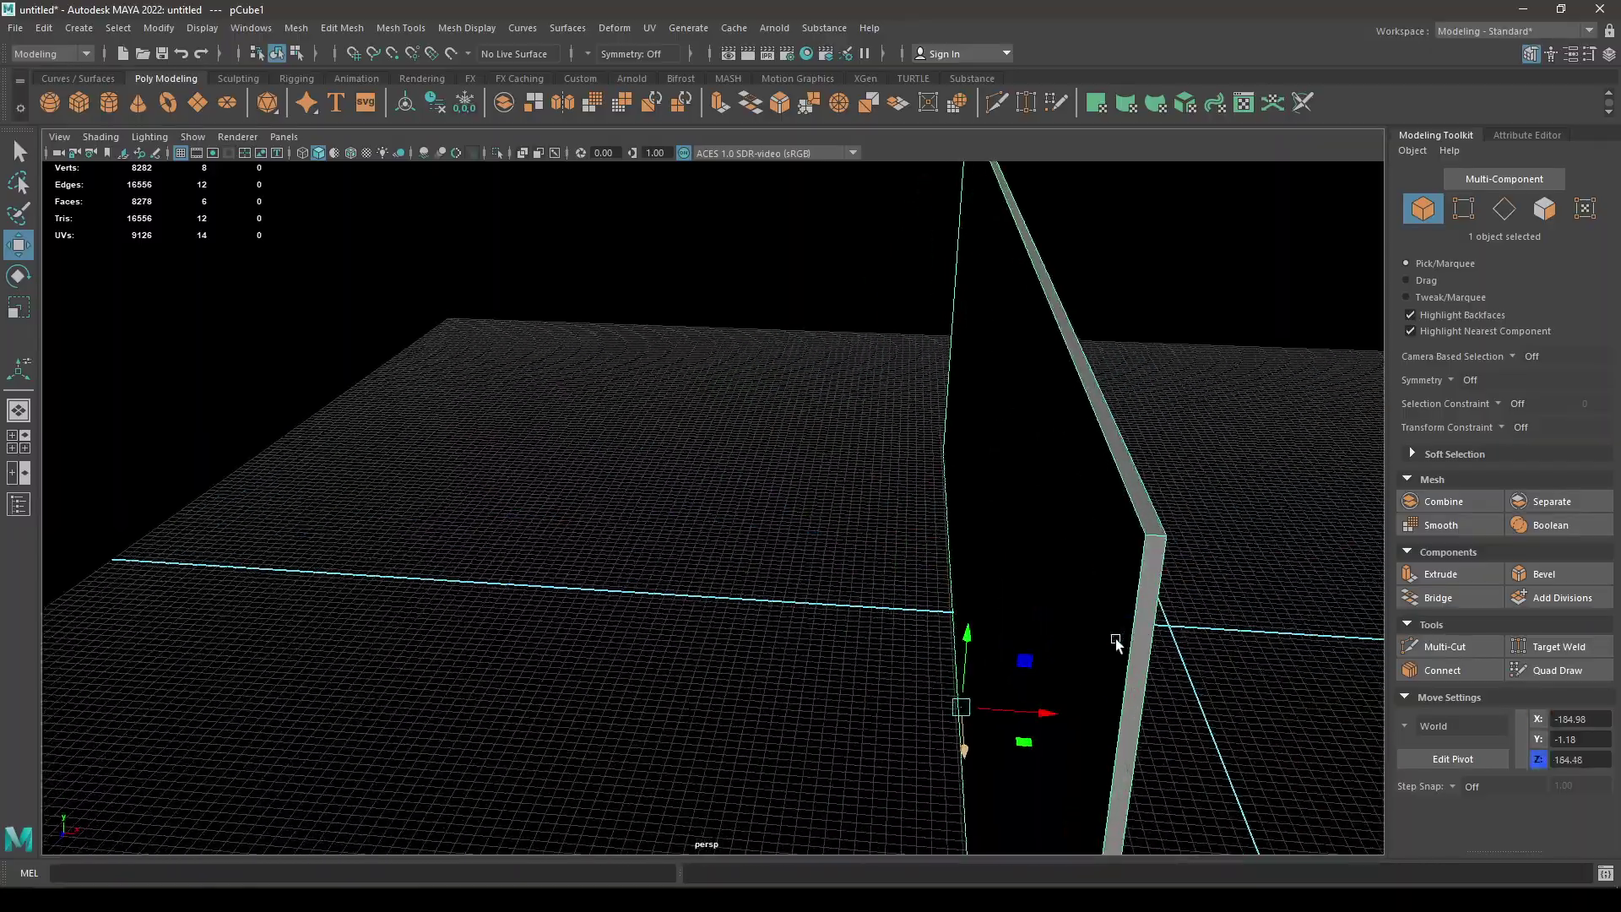
left_click_drag(1116, 644, 655, 453, "alt")
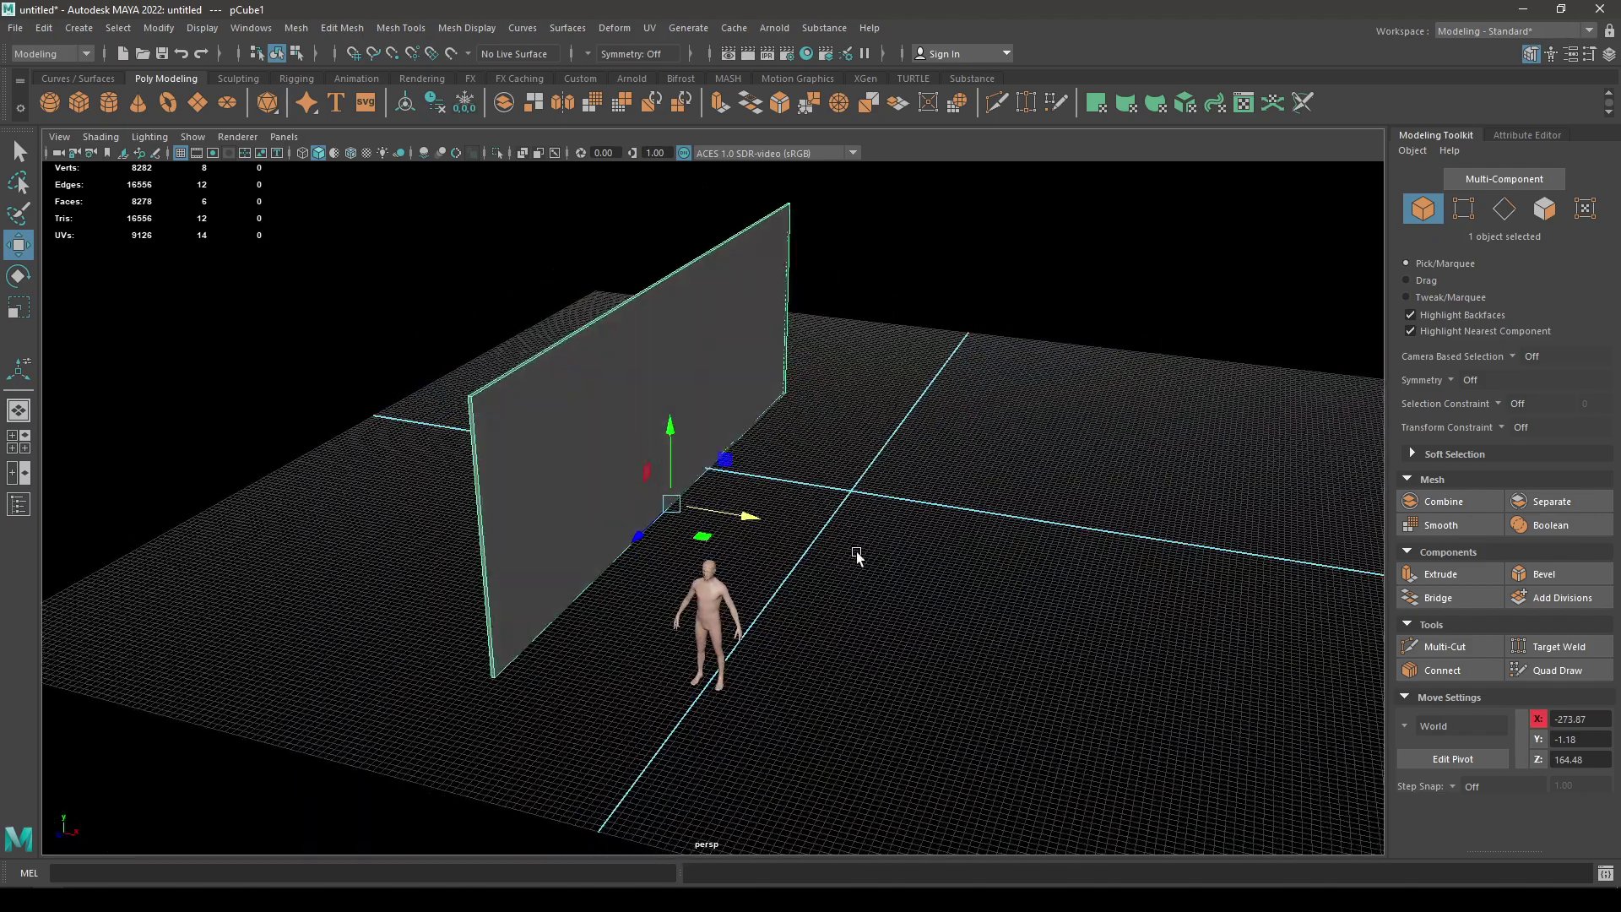
mouse_move(856, 555)
left_mouse_down("alt")
mouse_move(663, 470)
mouse_move(879, 515)
mouse_move(1081, 522)
mouse_move(789, 531)
left_mouse_up("alt")
Step: Duplicate the wall, move the copy to about X 343 on the figure's opposite side, and frame both walls in the top view
key("ctrl+d")
key("space")
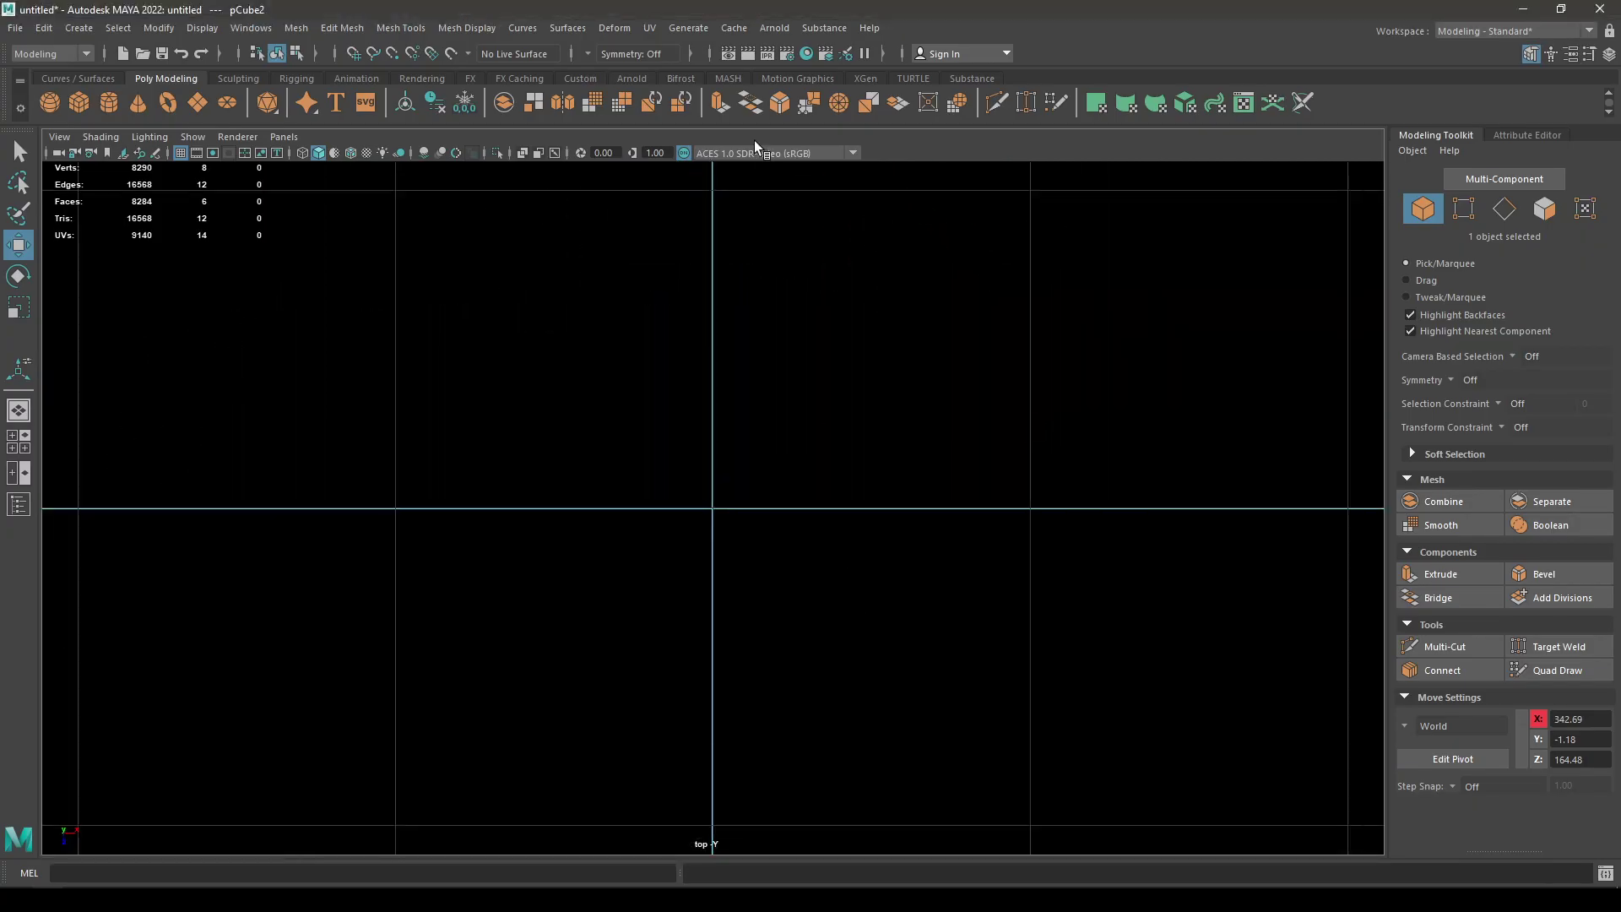
key("f")
right_click_drag(785, 514, 733, 372, "alt")
middle_click_drag(622, 534, 875, 484, "alt")
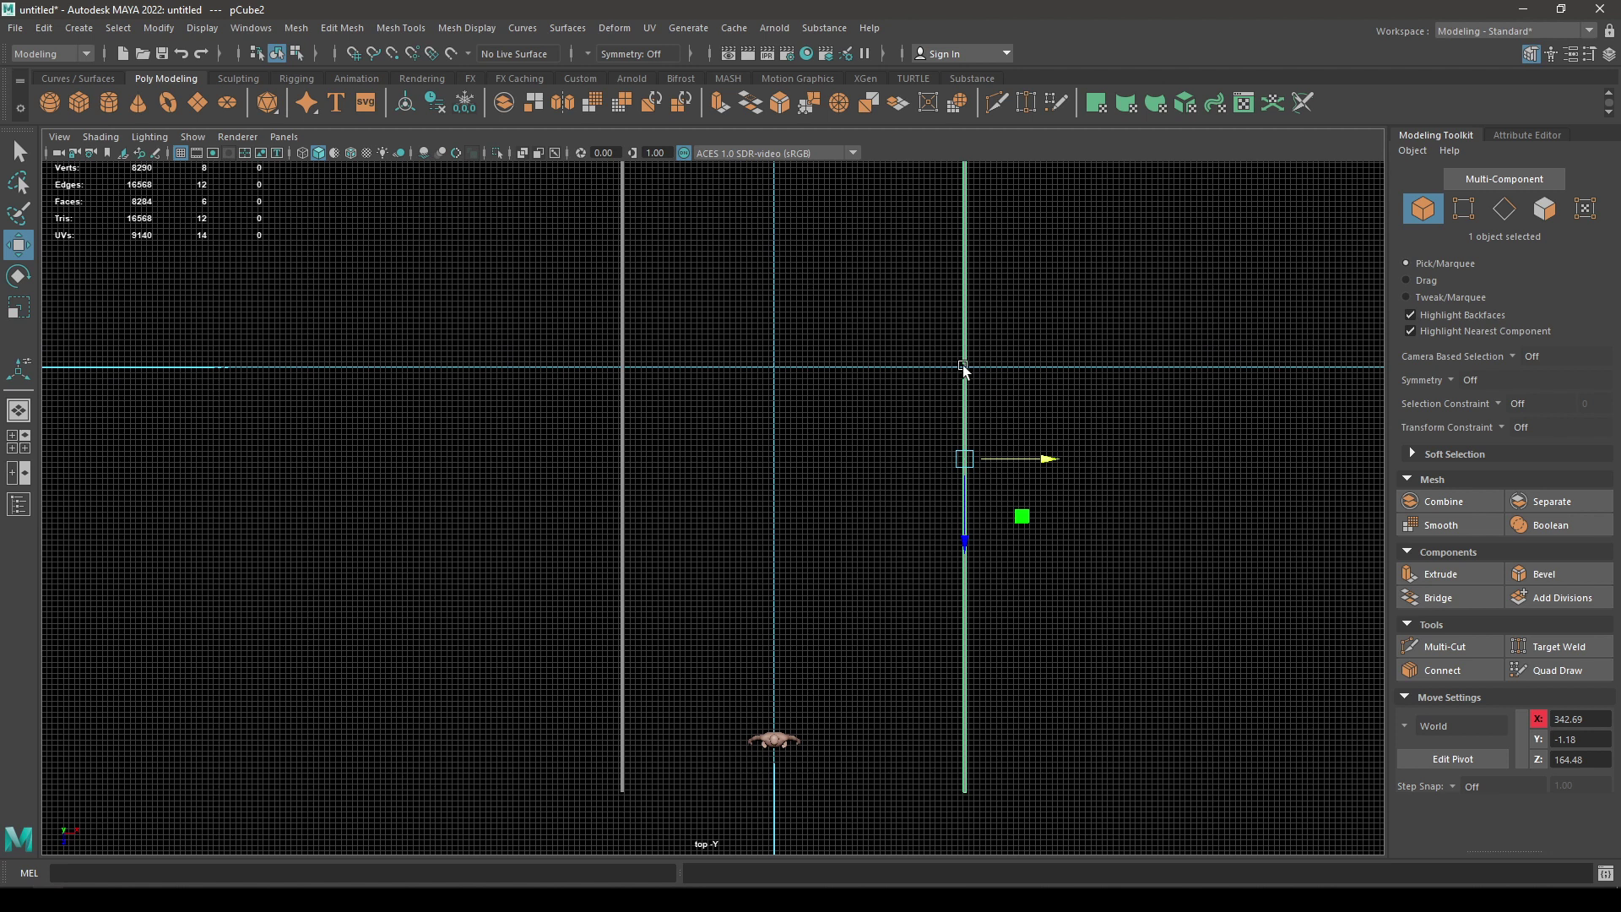
middle_click_drag(797, 358, 963, 381, "alt")
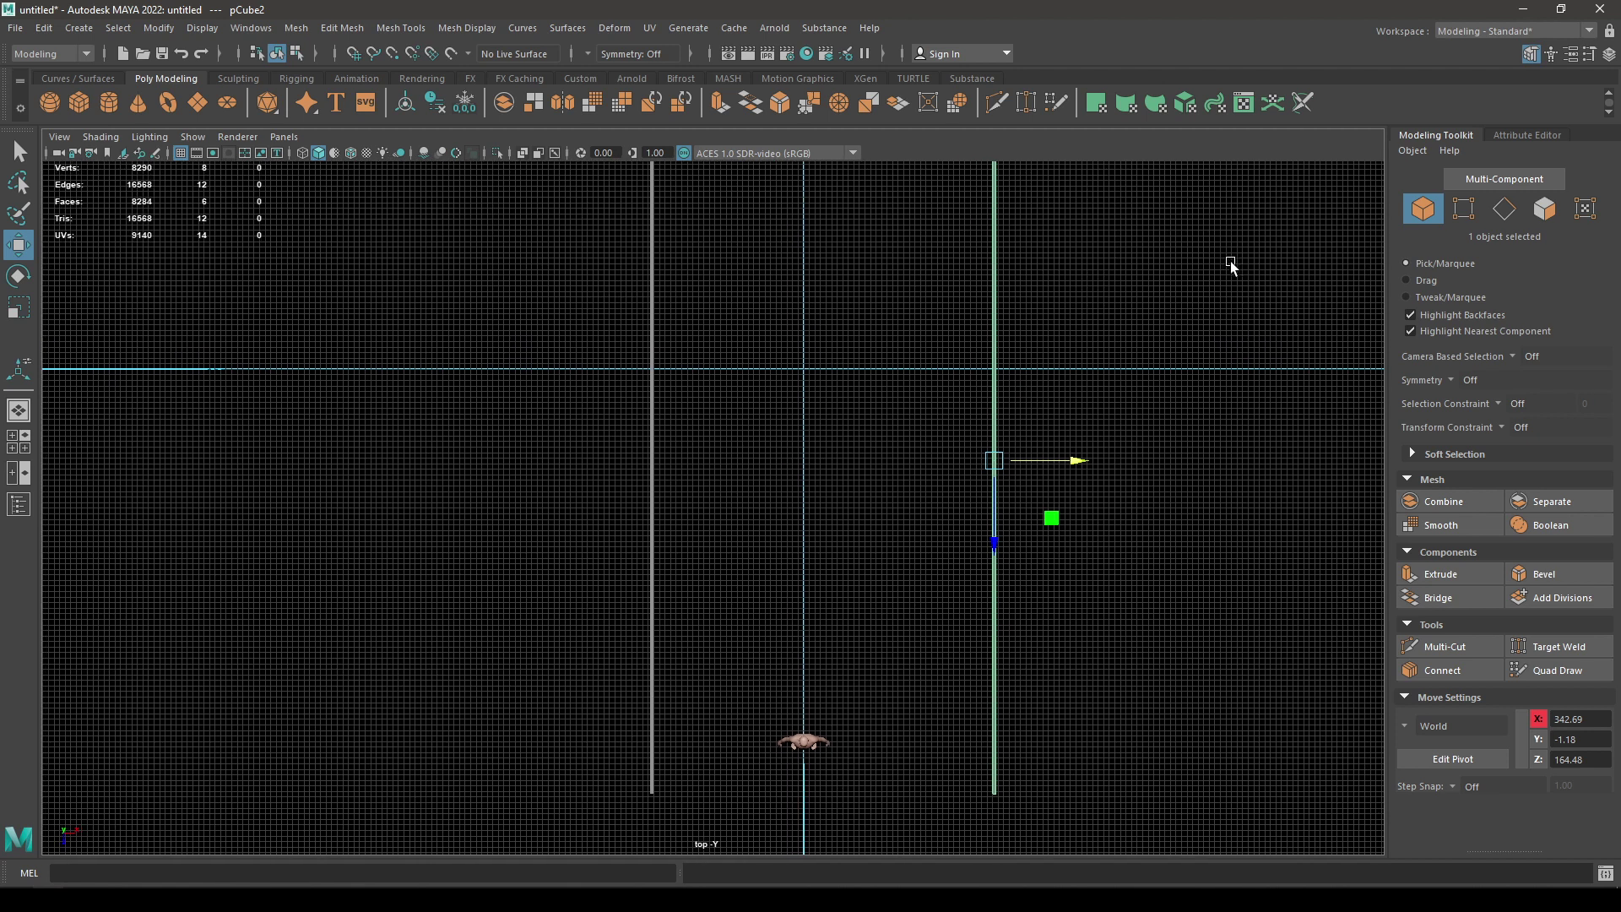
Step: Select the wall on the negative X side and set its Translate X to -300
left_click_drag(760, 362, 493, 442)
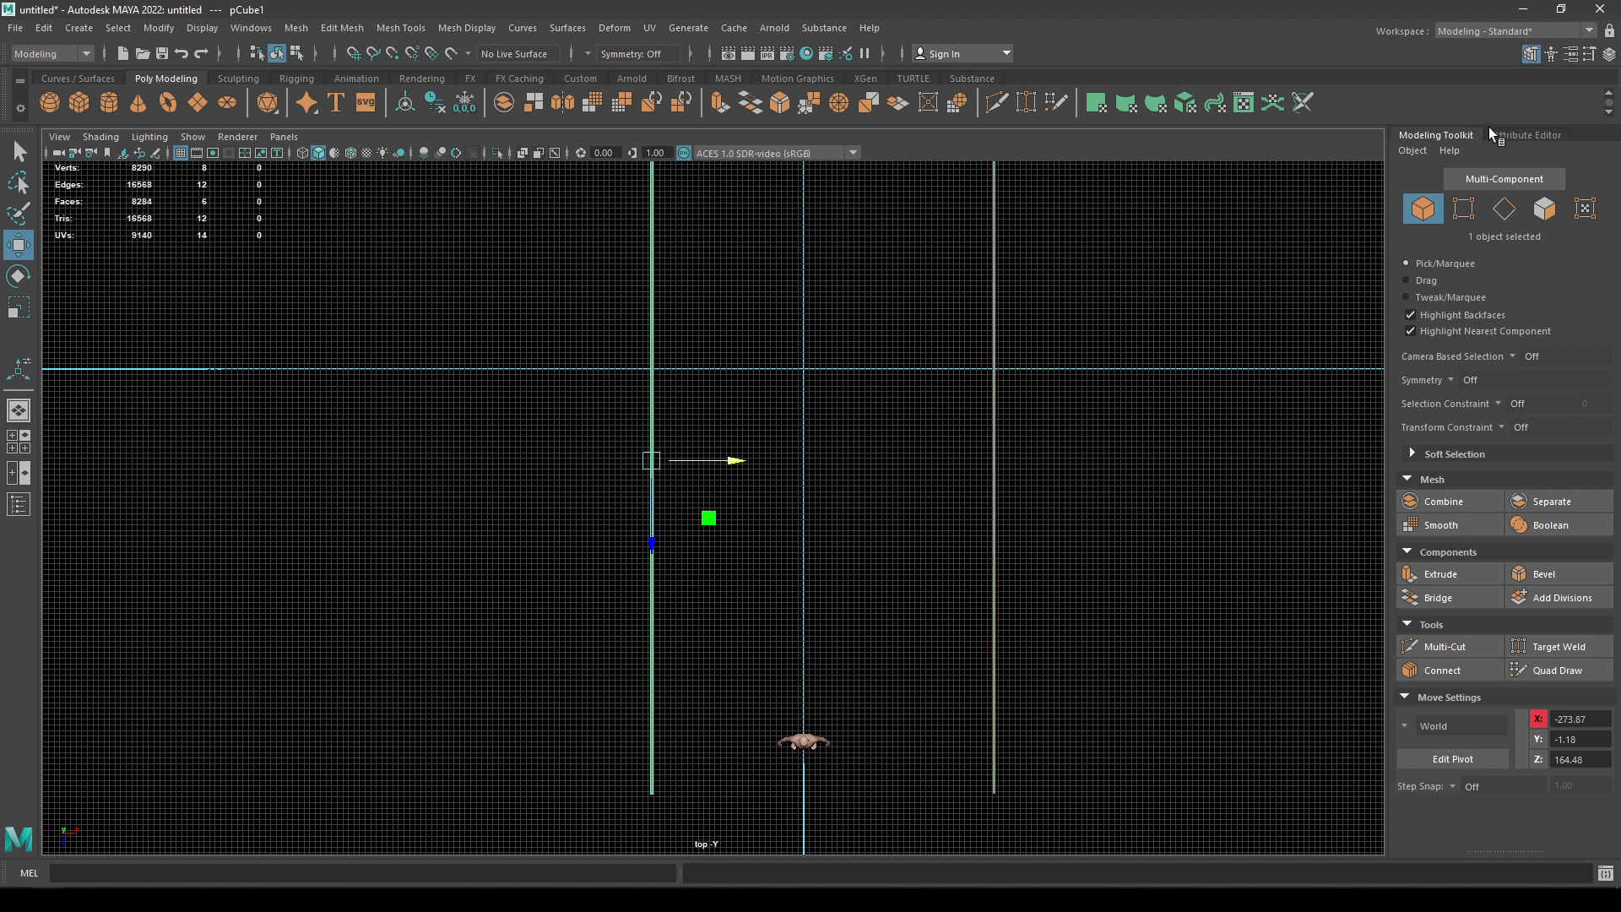
left_click(1609, 55)
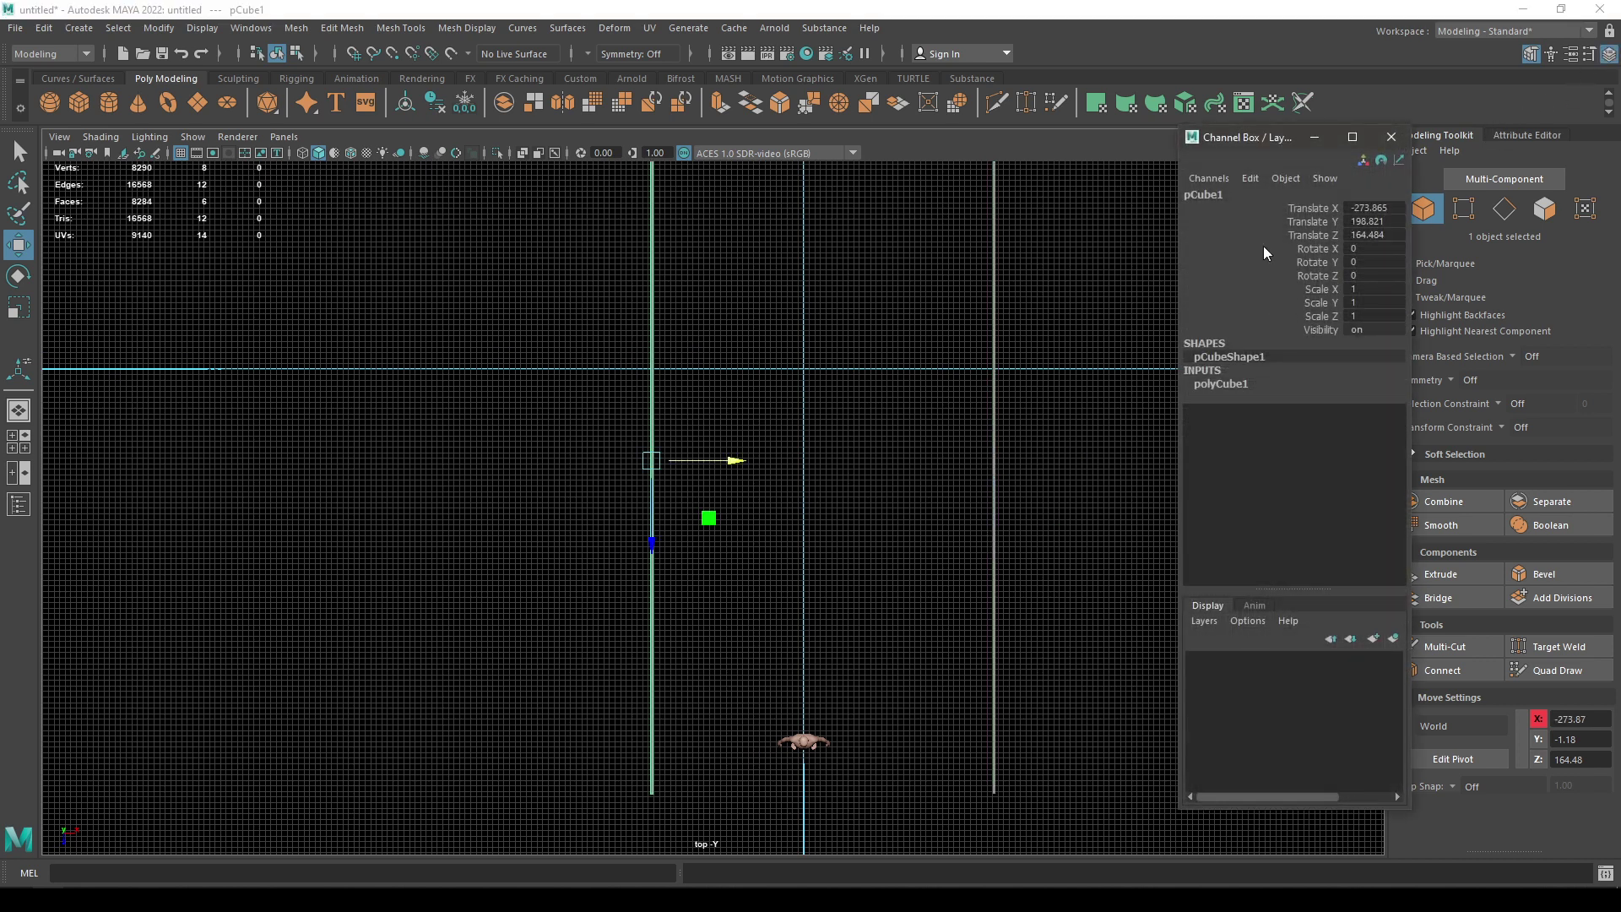
left_click(1376, 208)
type("-200")
key("Return")
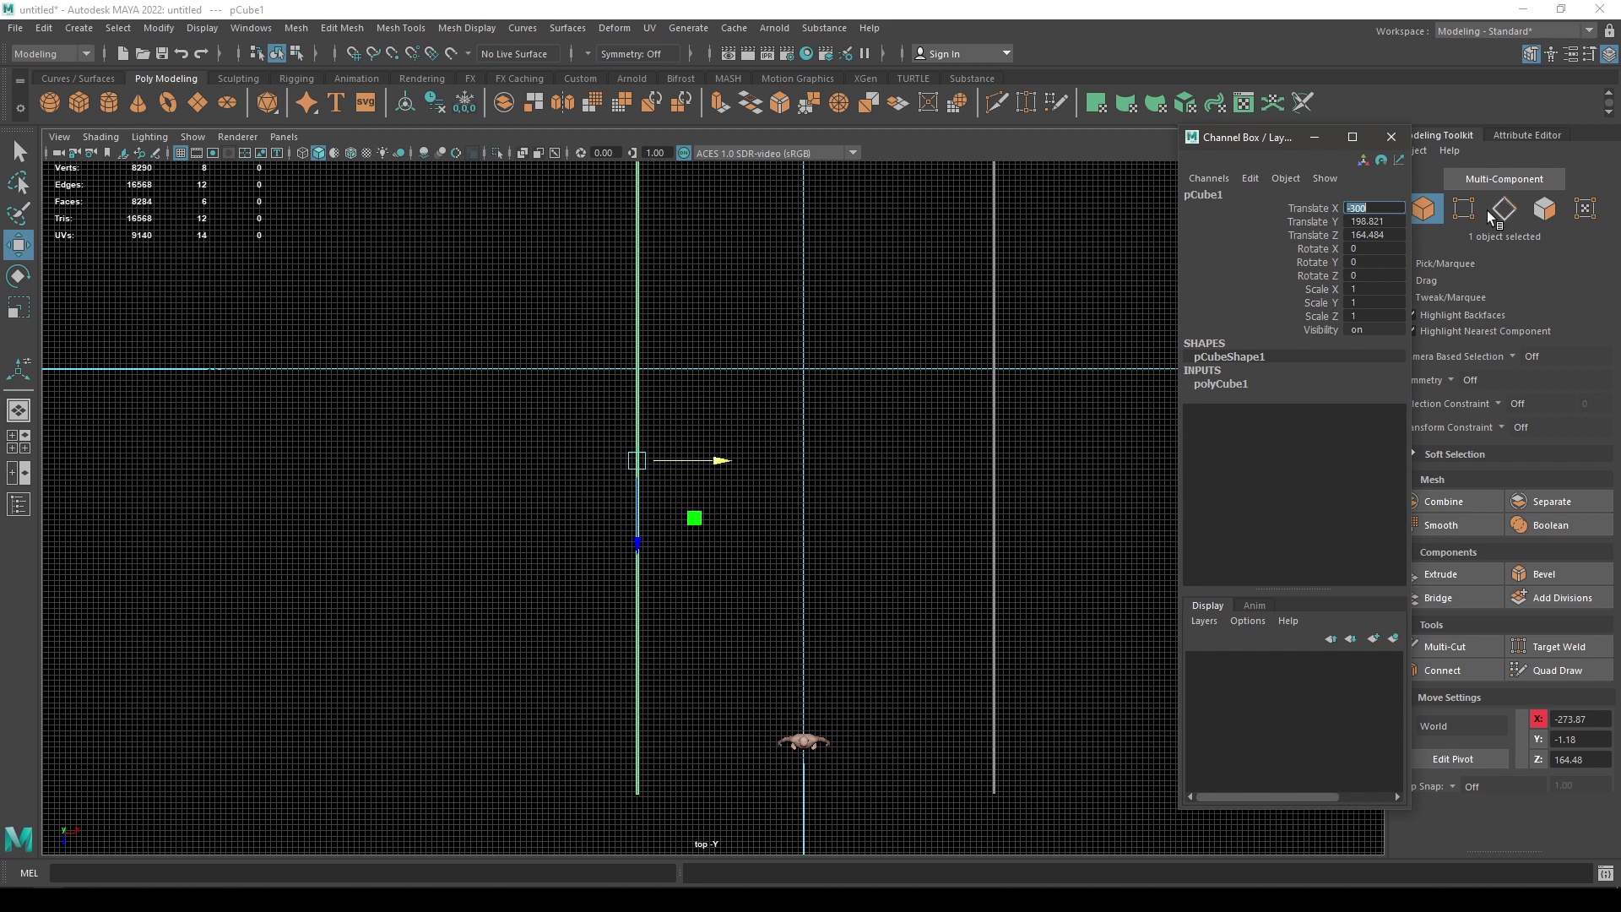
Step: Set the opposite wall's Translate X to 300 and close the channel values window
left_click(1016, 382)
left_click(1369, 211)
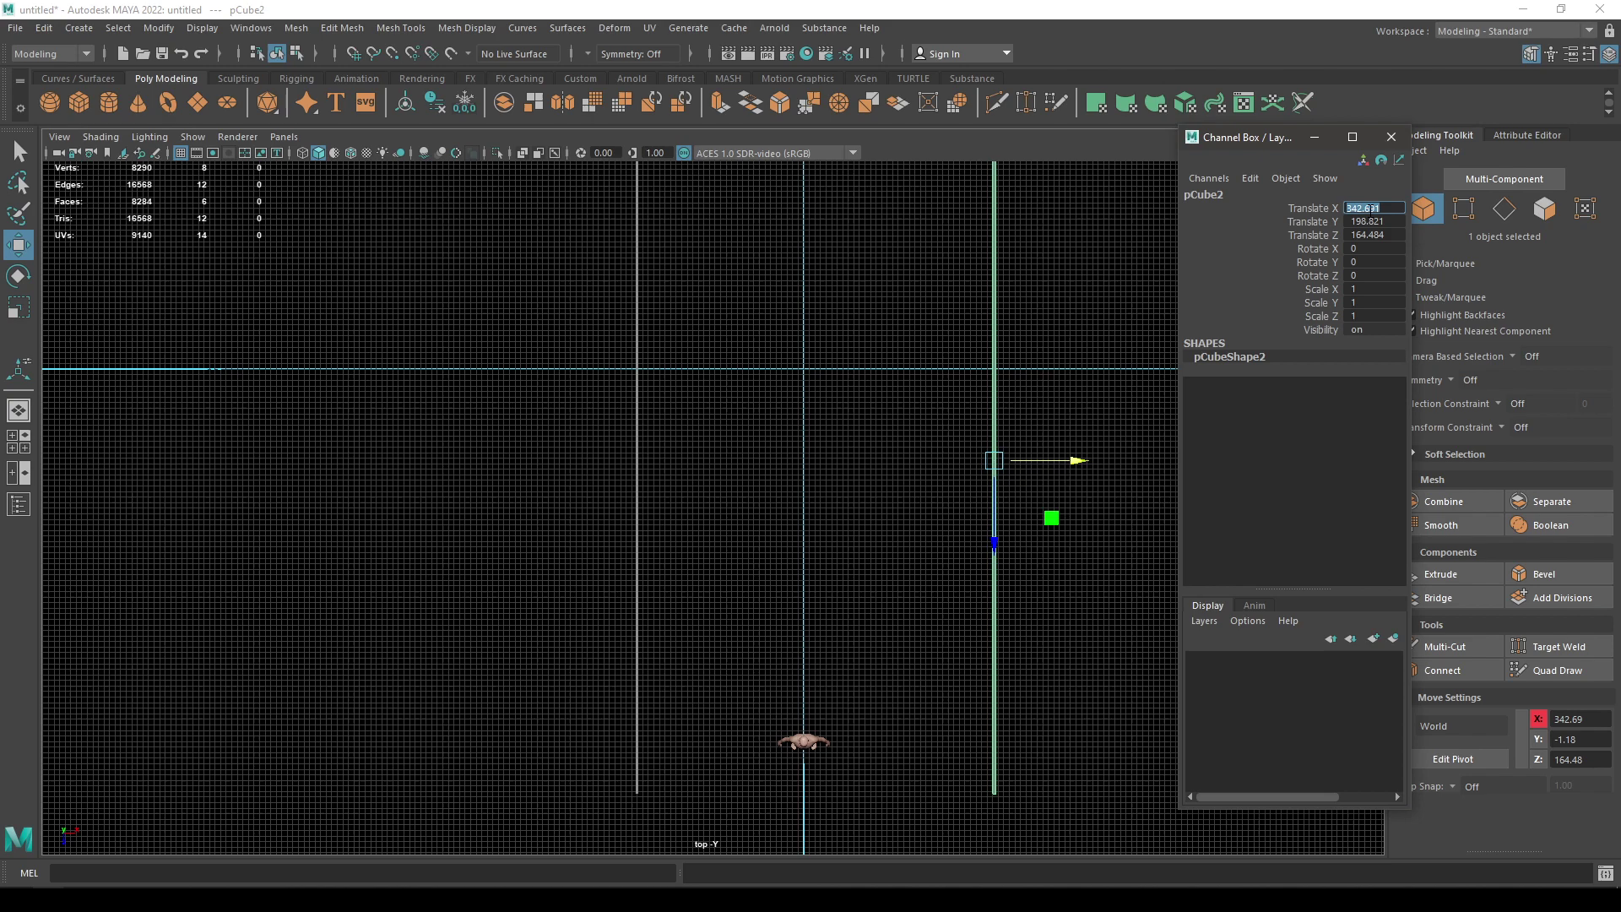
type("300")
key("Return")
mouse_move(853, 275)
right_mouse_down("alt")
mouse_move(837, 305)
mouse_move(831, 288)
right_mouse_up("alt")
left_click(1402, 134)
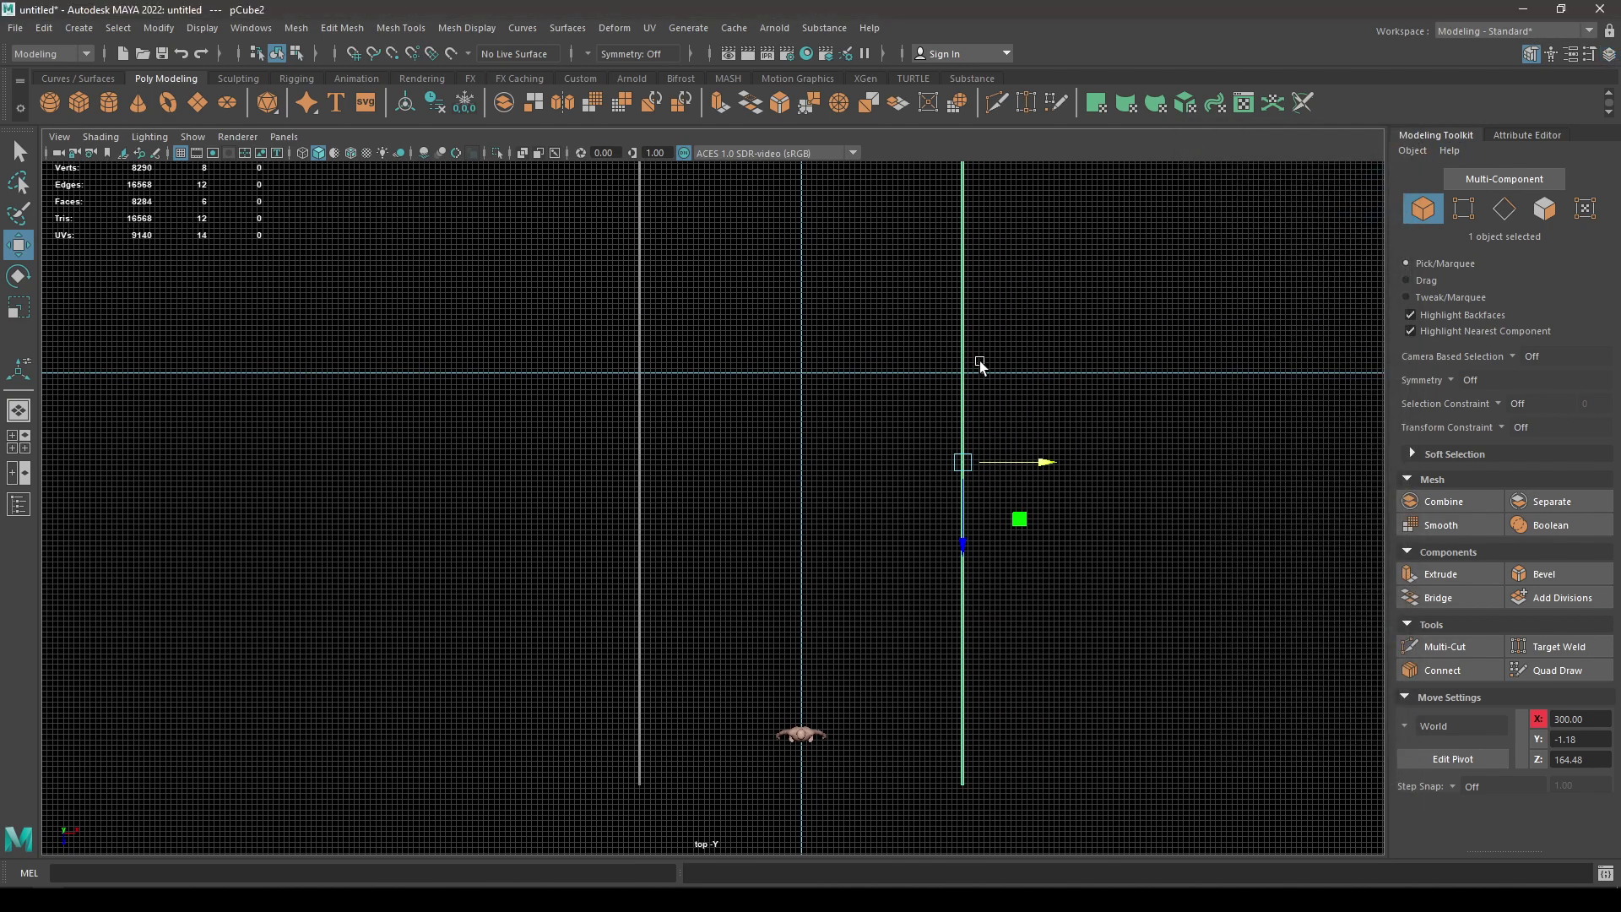
Step: In the perspective view, duplicate the positive-X wall and rotate the copy 90° so it lies flat as a floor
key("space")
left_click(1078, 352)
left_click_drag(1057, 399, 857, 471, "alt")
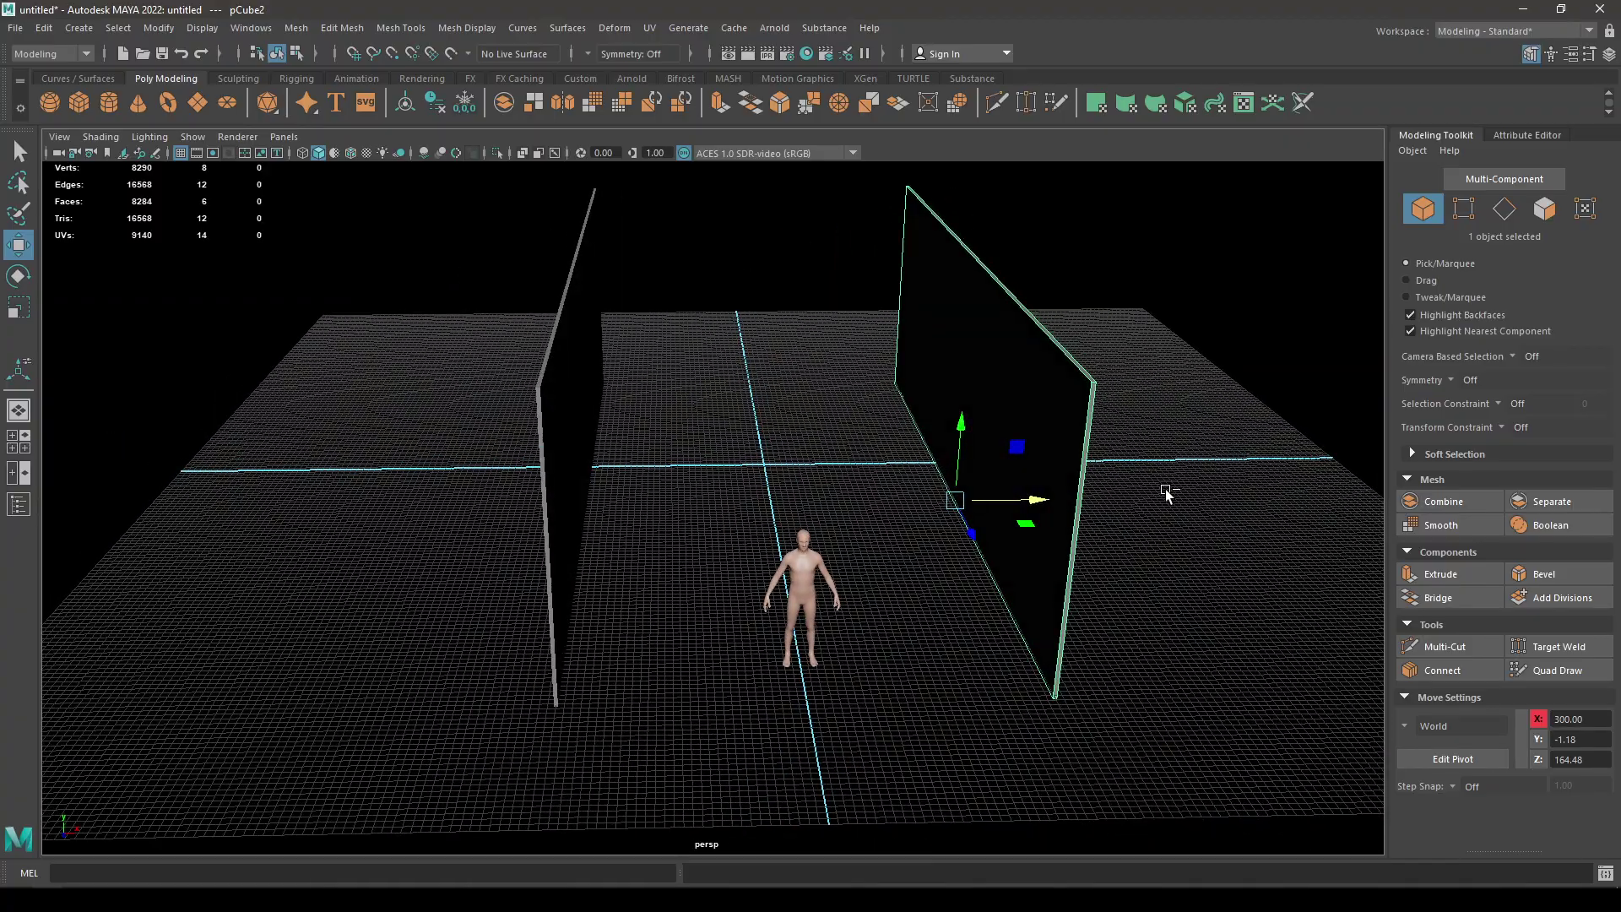
key("ctrl+d")
key("e")
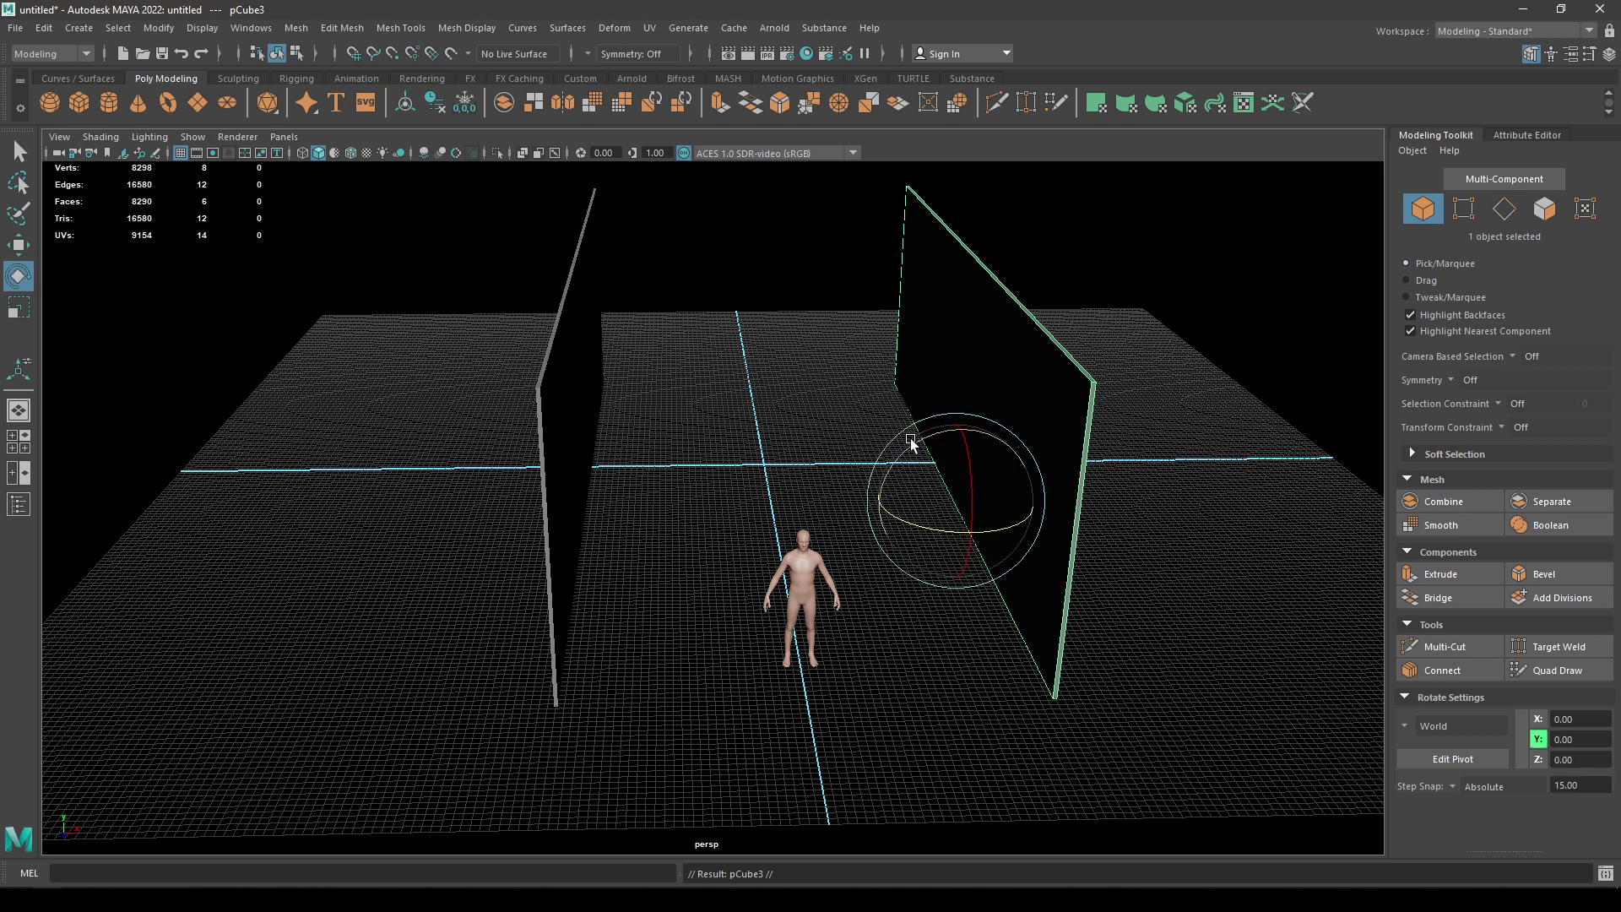
left_click_drag(912, 441, 884, 576)
key("w")
Step: In the front view, move the floor to X 302.50, Y -3.64, aligning it with the wall's outer face and underside
key("space")
right_click_drag(884, 576, 1221, 795, "alt")
middle_click_drag(1222, 794, 738, 549, "alt")
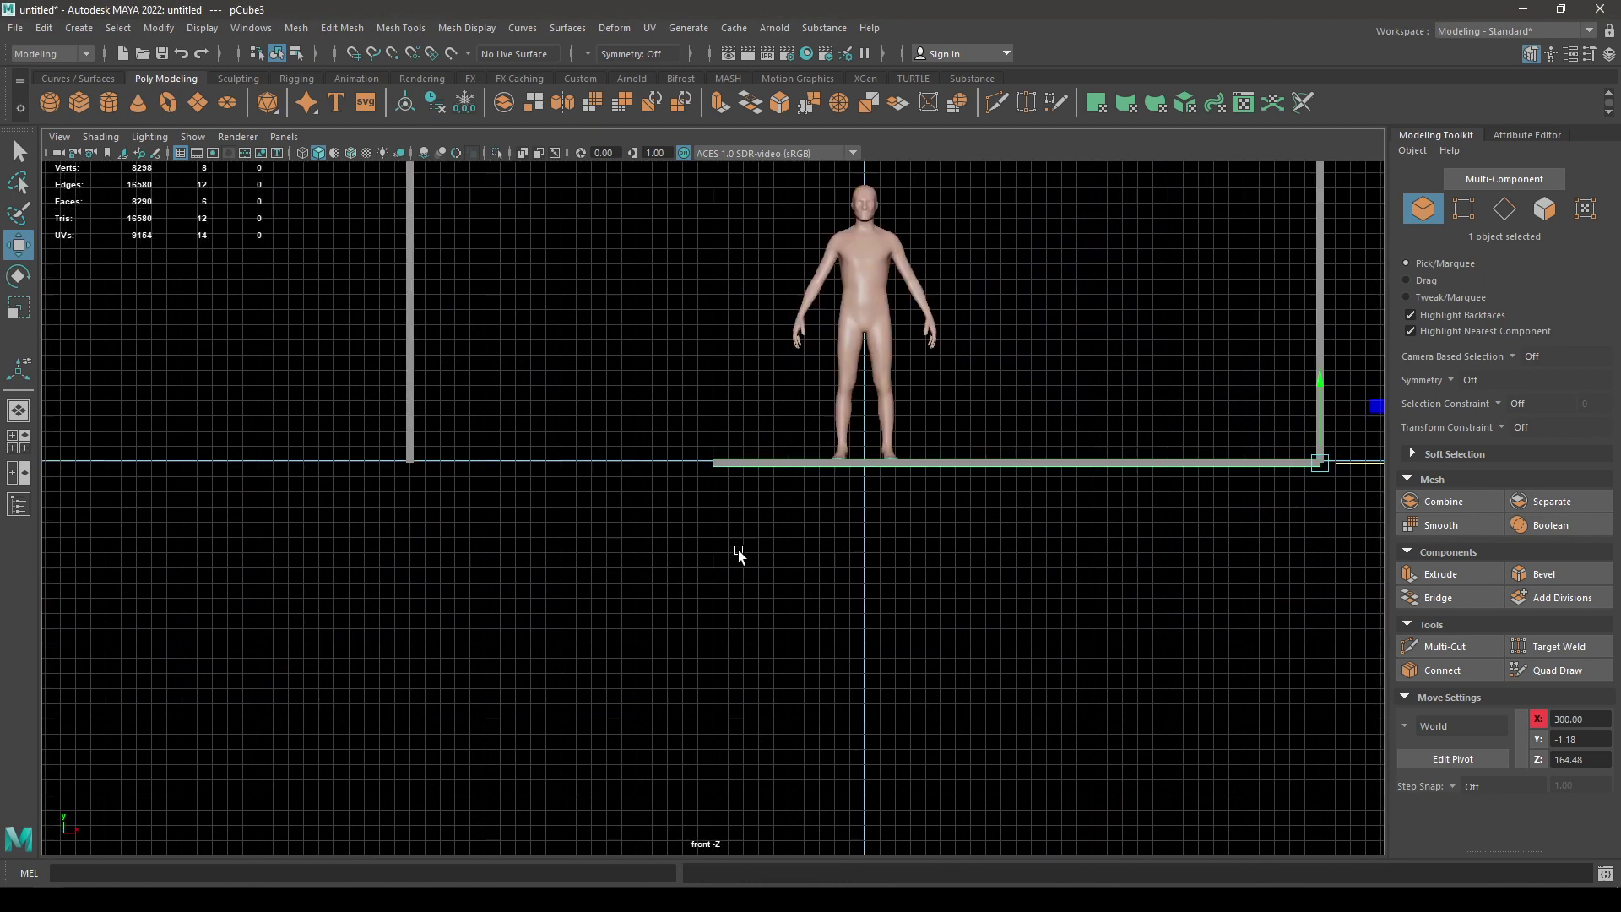
right_click_drag(738, 550, 891, 623, "alt")
middle_click_drag(891, 622, 358, 622, "alt")
right_click_drag(358, 622, 1212, 797, "alt")
middle_click_drag(1334, 397, 377, 524, "alt")
right_click_drag(377, 524, 918, 513, "alt")
middle_click_drag(919, 513, 824, 627, "alt")
left_click_drag(972, 400, 1028, 403)
left_click_drag(940, 322, 947, 378)
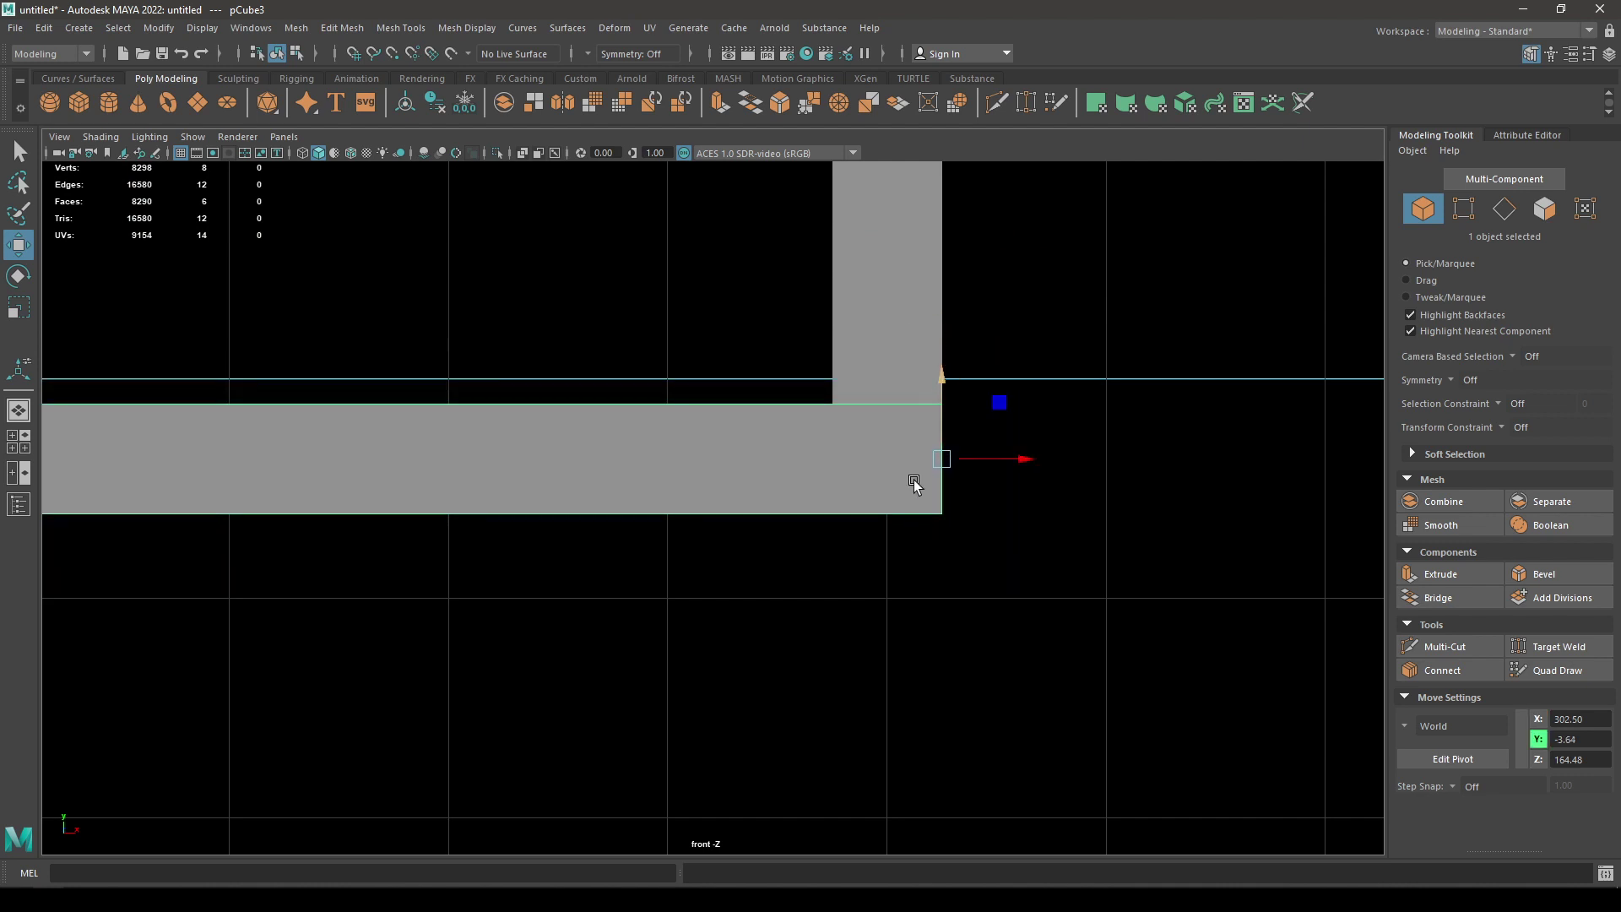
Step: Extend the floor's free-end vertices along X to the negative-X wall, then return to object selection
right_click_drag(962, 422, 625, 507, "alt")
middle_click_drag(625, 512, 1075, 517, "alt")
right_click_drag(1075, 517, 498, 266, "alt")
middle_click_drag(499, 372, 1478, 364, "alt")
middle_click_drag(507, 537, 1445, 489, "alt")
right_click_drag(1445, 489, 296, 135, "alt")
middle_click_drag(402, 380, 1093, 438, "alt")
right_click_drag(1094, 437, 540, 473, "alt")
middle_click_drag(455, 593, 1081, 633, "alt")
scroll(1010, 408, "down", 1)
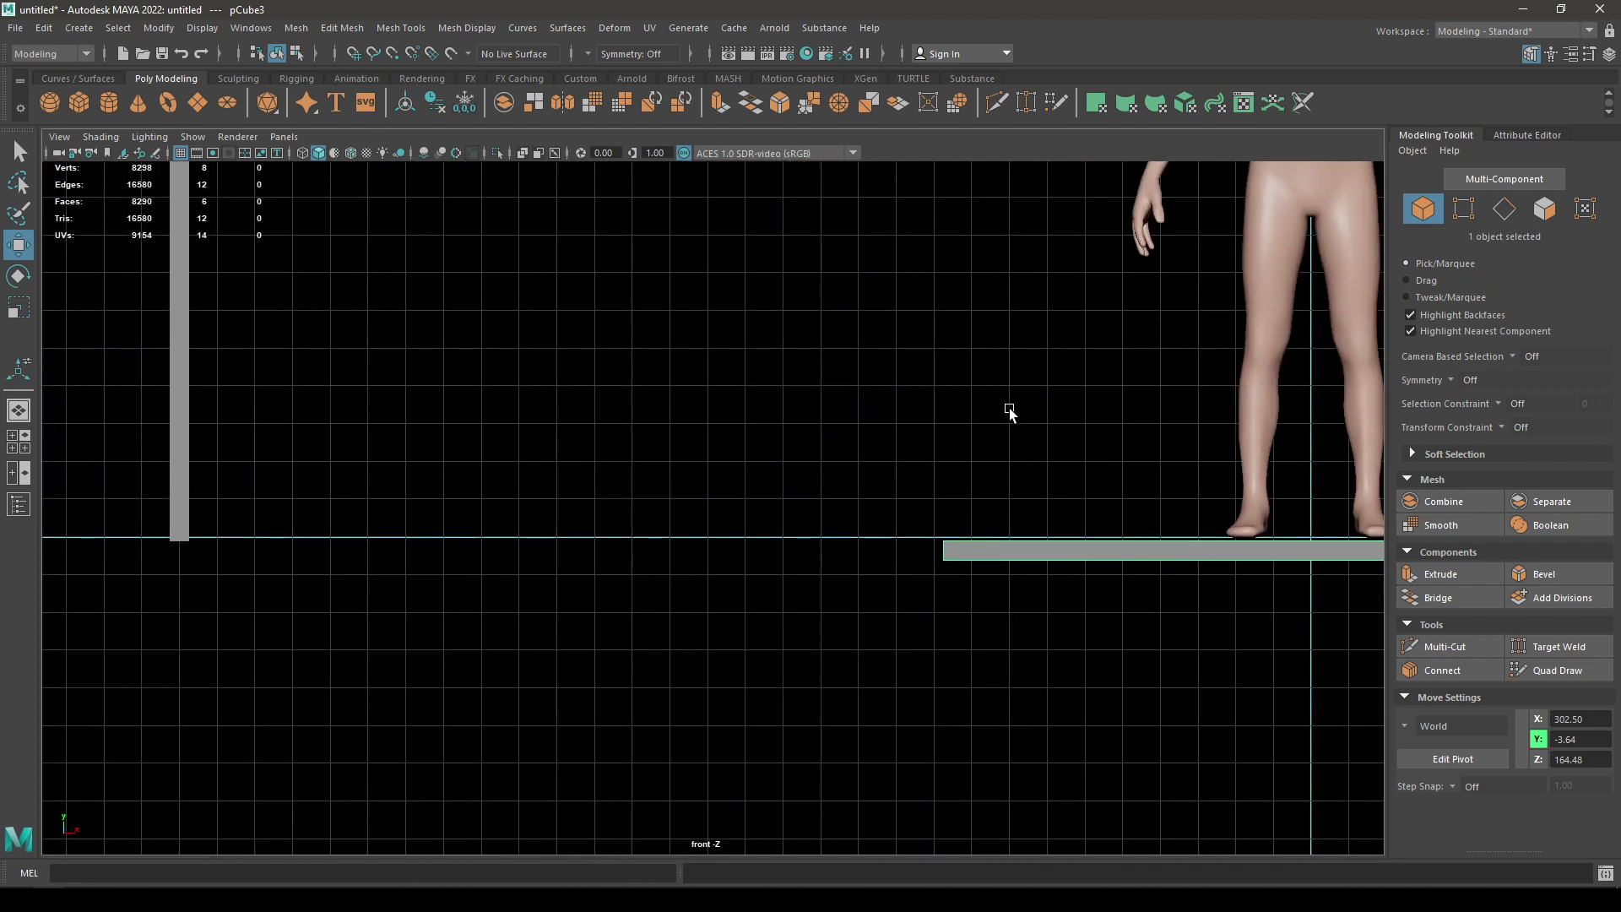
right_click_drag(954, 398, 929, 403)
left_click_drag(978, 395, 864, 596)
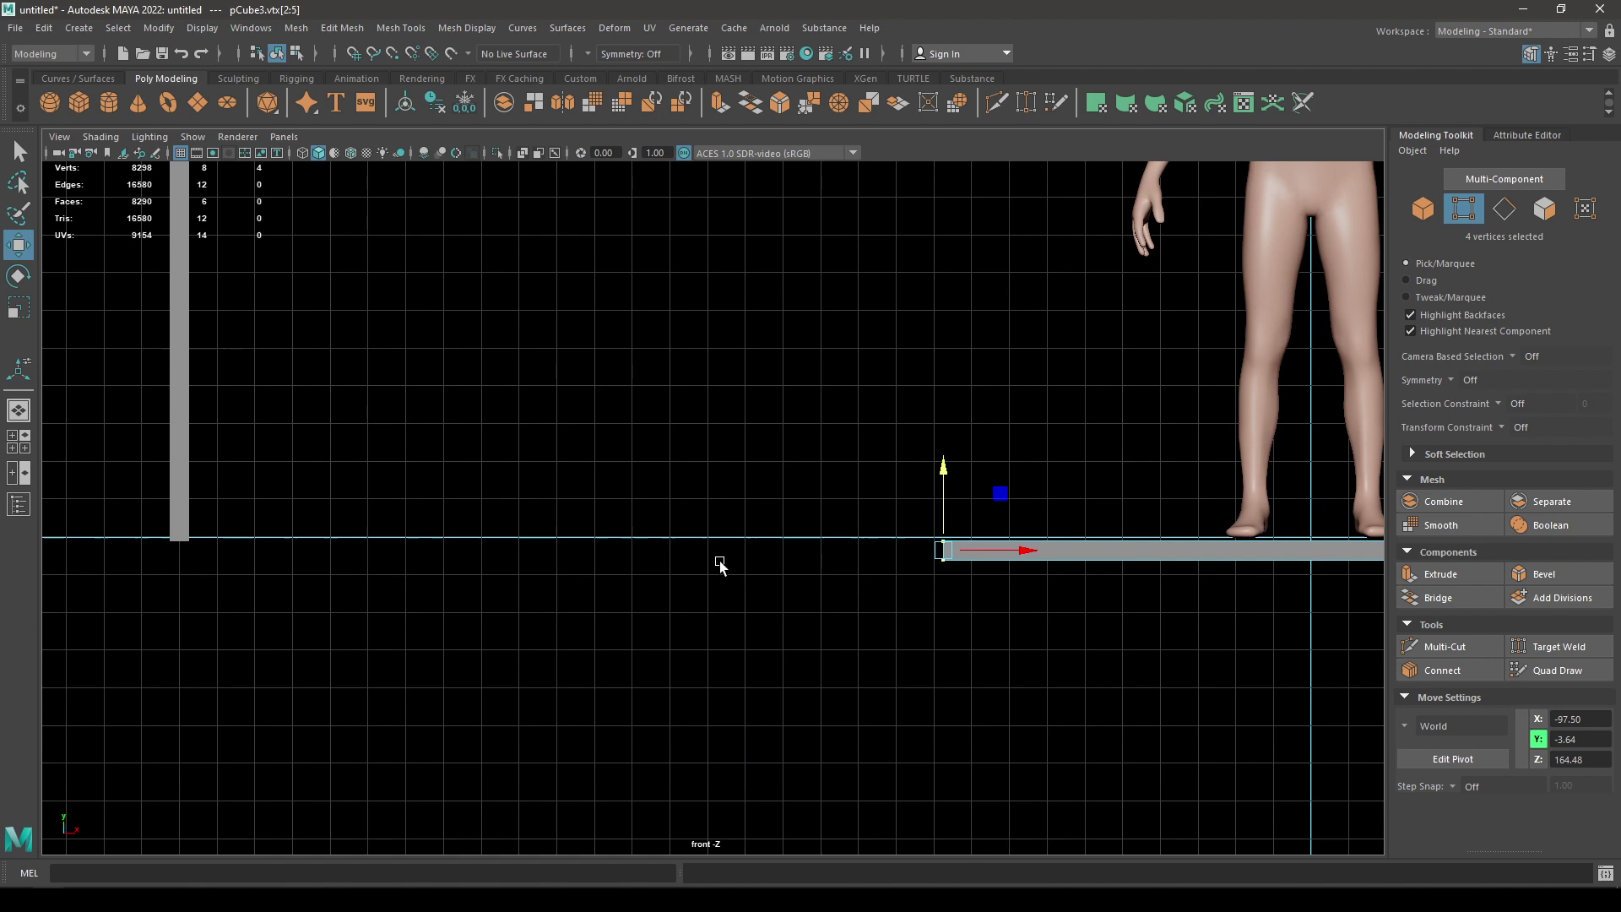
left_click_drag(1029, 550, 558, 569)
middle_click_drag(231, 422, 794, 440, "alt")
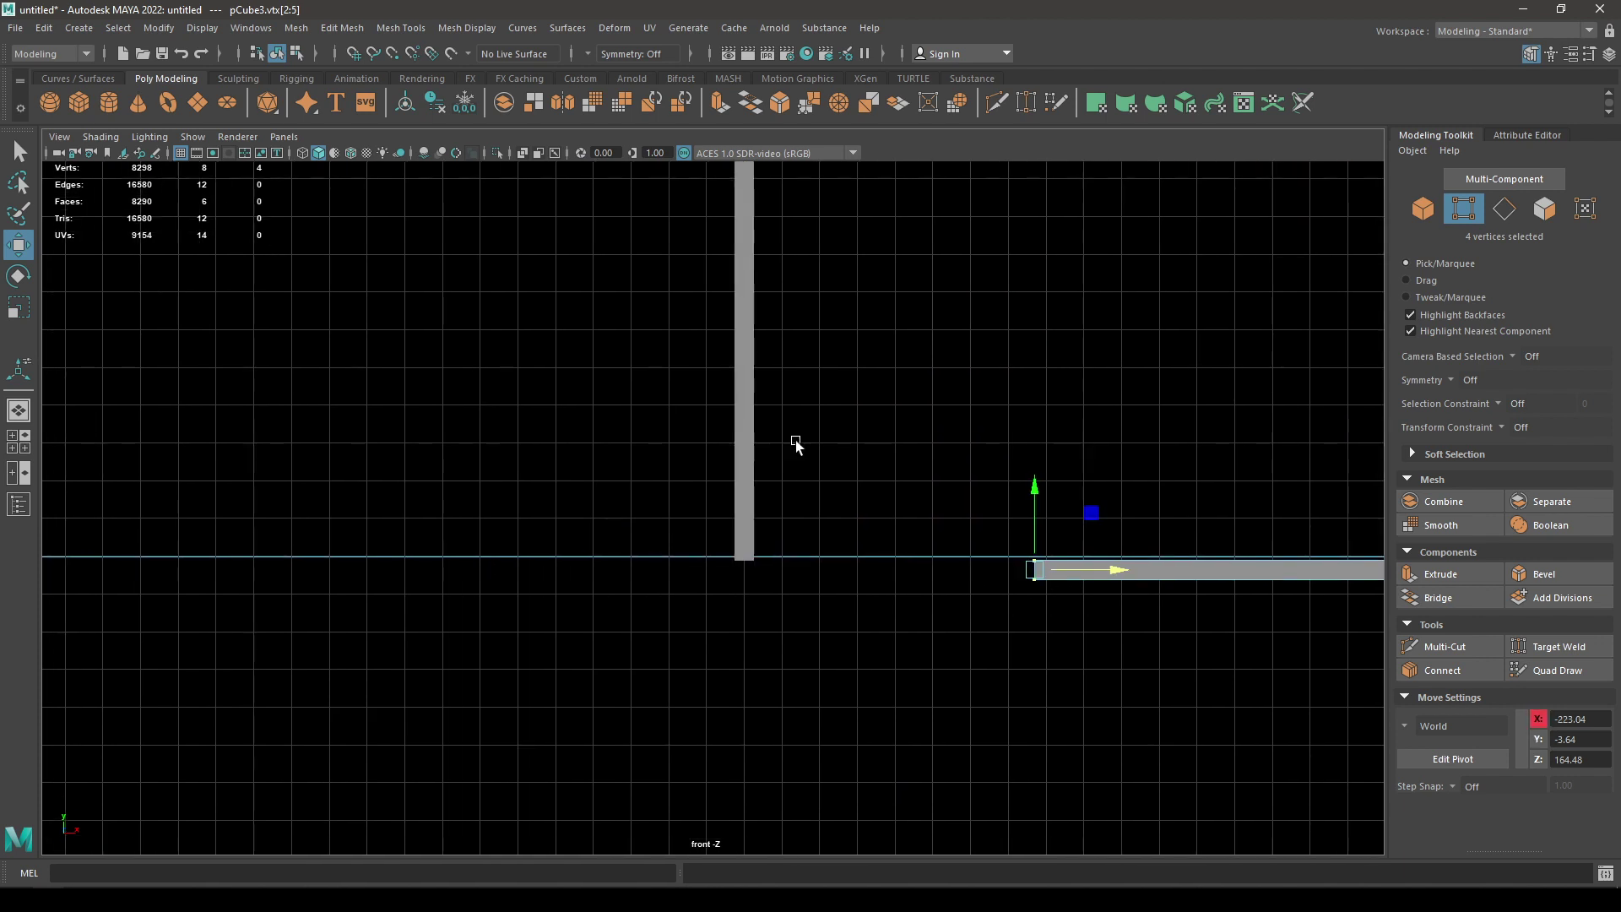
right_click_drag(794, 440, 910, 772, "alt")
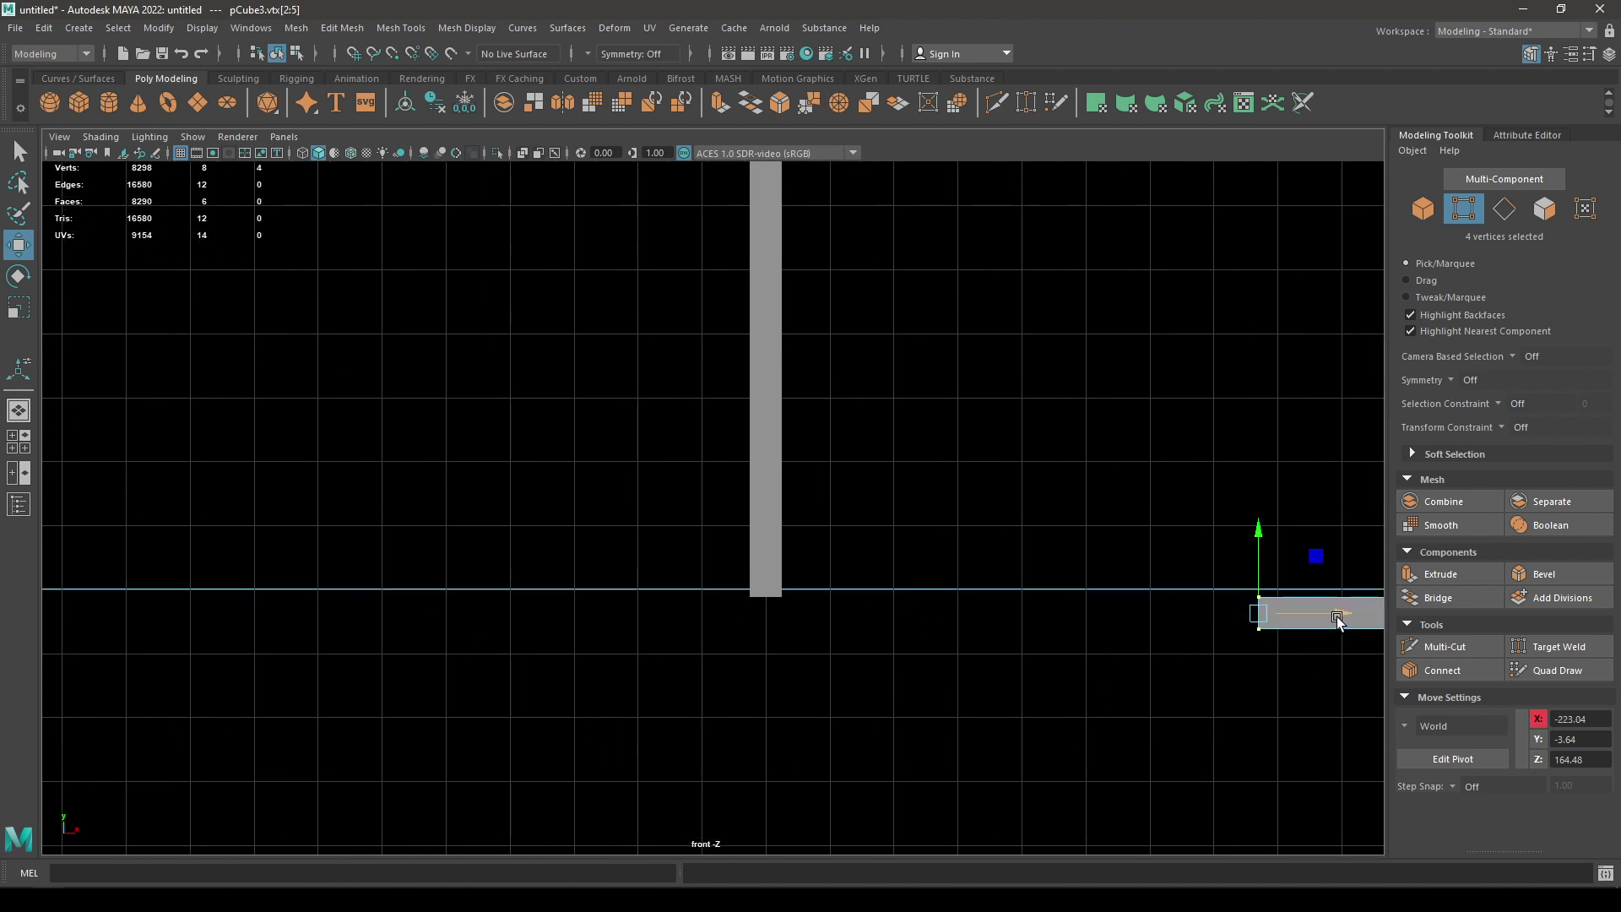
left_click_drag(1343, 618, 851, 618)
right_click_drag(893, 598, 980, 541)
Step: Select both walls and the floor without the human figure, and raise them until the floor meets its feet, with the floor at Y -2.13
right_click_drag(1028, 718, 659, 453, "alt")
middle_click_drag(887, 620, 811, 660, "alt")
left_click_drag(1225, 675, 108, 220)
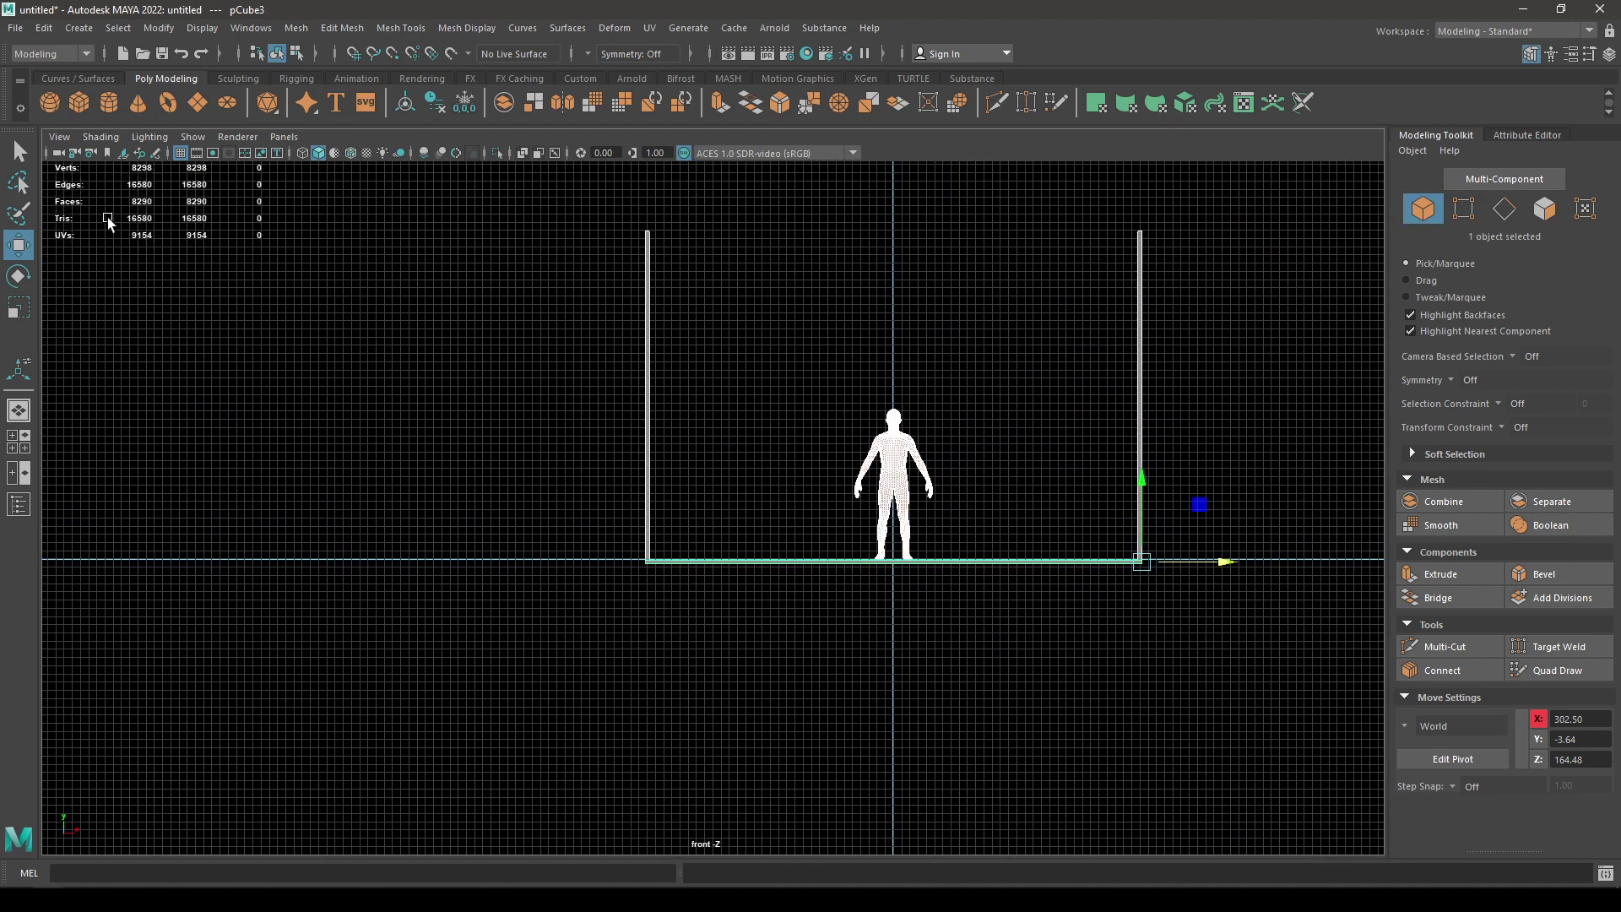
right_click_drag(675, 591, 943, 849, "alt")
left_click(1135, 506, "ctrl")
right_click_drag(1123, 528, 1108, 760, "alt")
middle_click_drag(1108, 760, 114, 473, "alt")
right_click_drag(845, 507, 800, 294, "alt")
left_click(1093, 353)
right_click_drag(417, 357, 372, 583, "alt")
middle_click_drag(292, 322, 703, 505, "alt")
right_click_drag(549, 507, 532, 815, "alt")
middle_click_drag(394, 498, 913, 443, "alt")
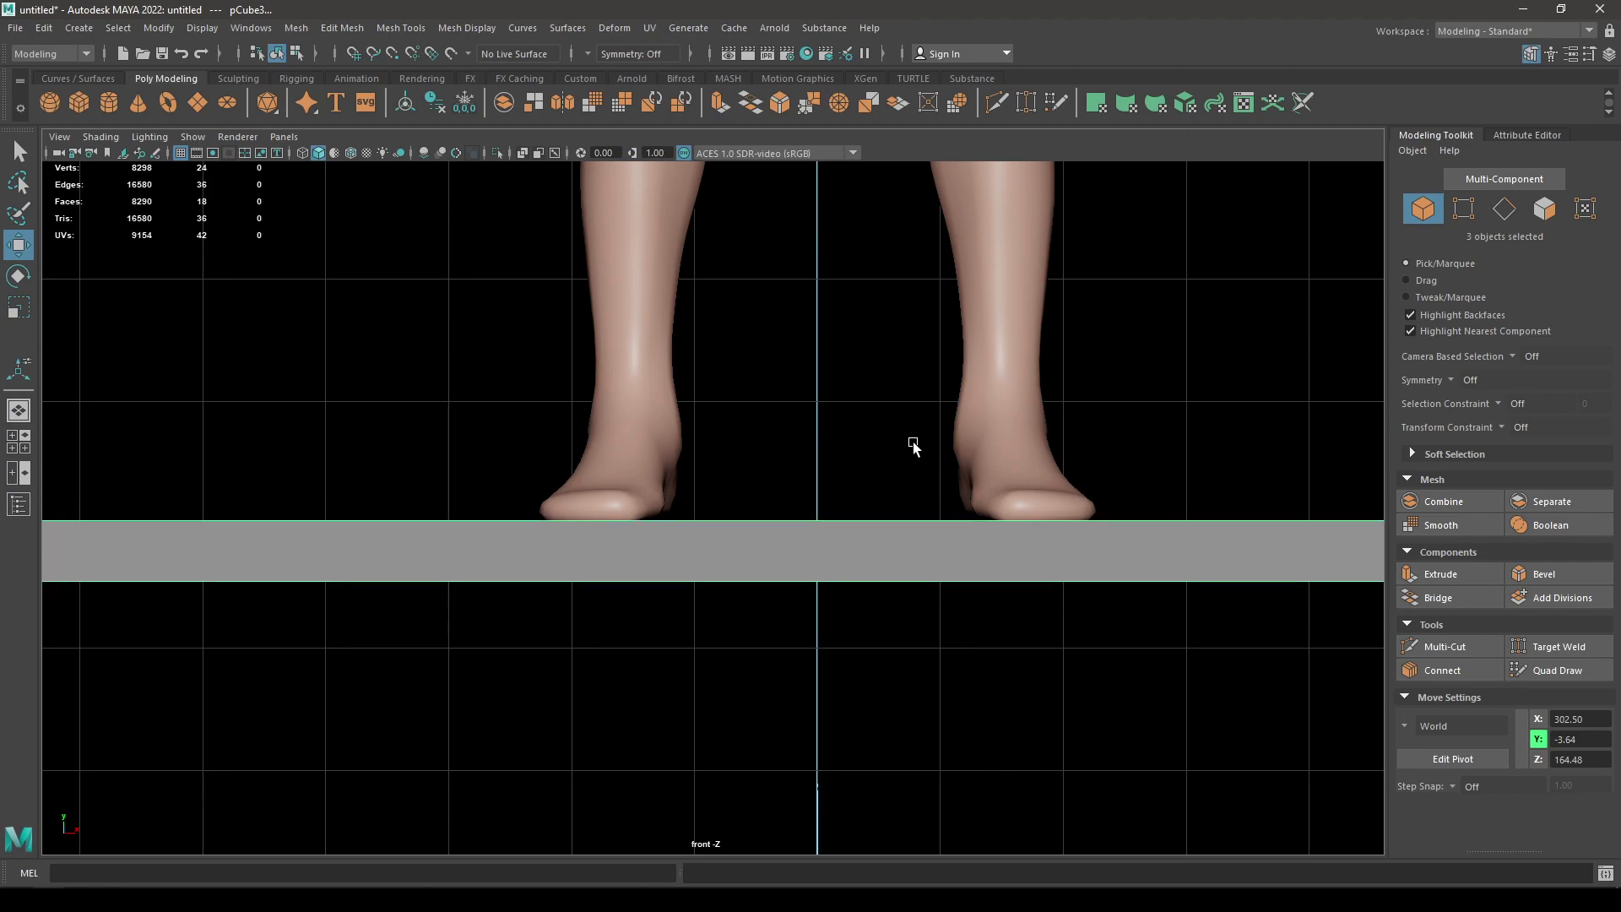
Step: Return to the perspective view and examine the corridor's proportions around the human figure from several angles
key("space")
left_click_drag(914, 443, 914, 406)
right_click_drag(778, 543, 706, 254, "alt")
left_click_drag(706, 253, 743, 278, "alt")
right_click_drag(742, 278, 832, 557, "alt")
left_click_drag(832, 558, 899, 594, "alt")
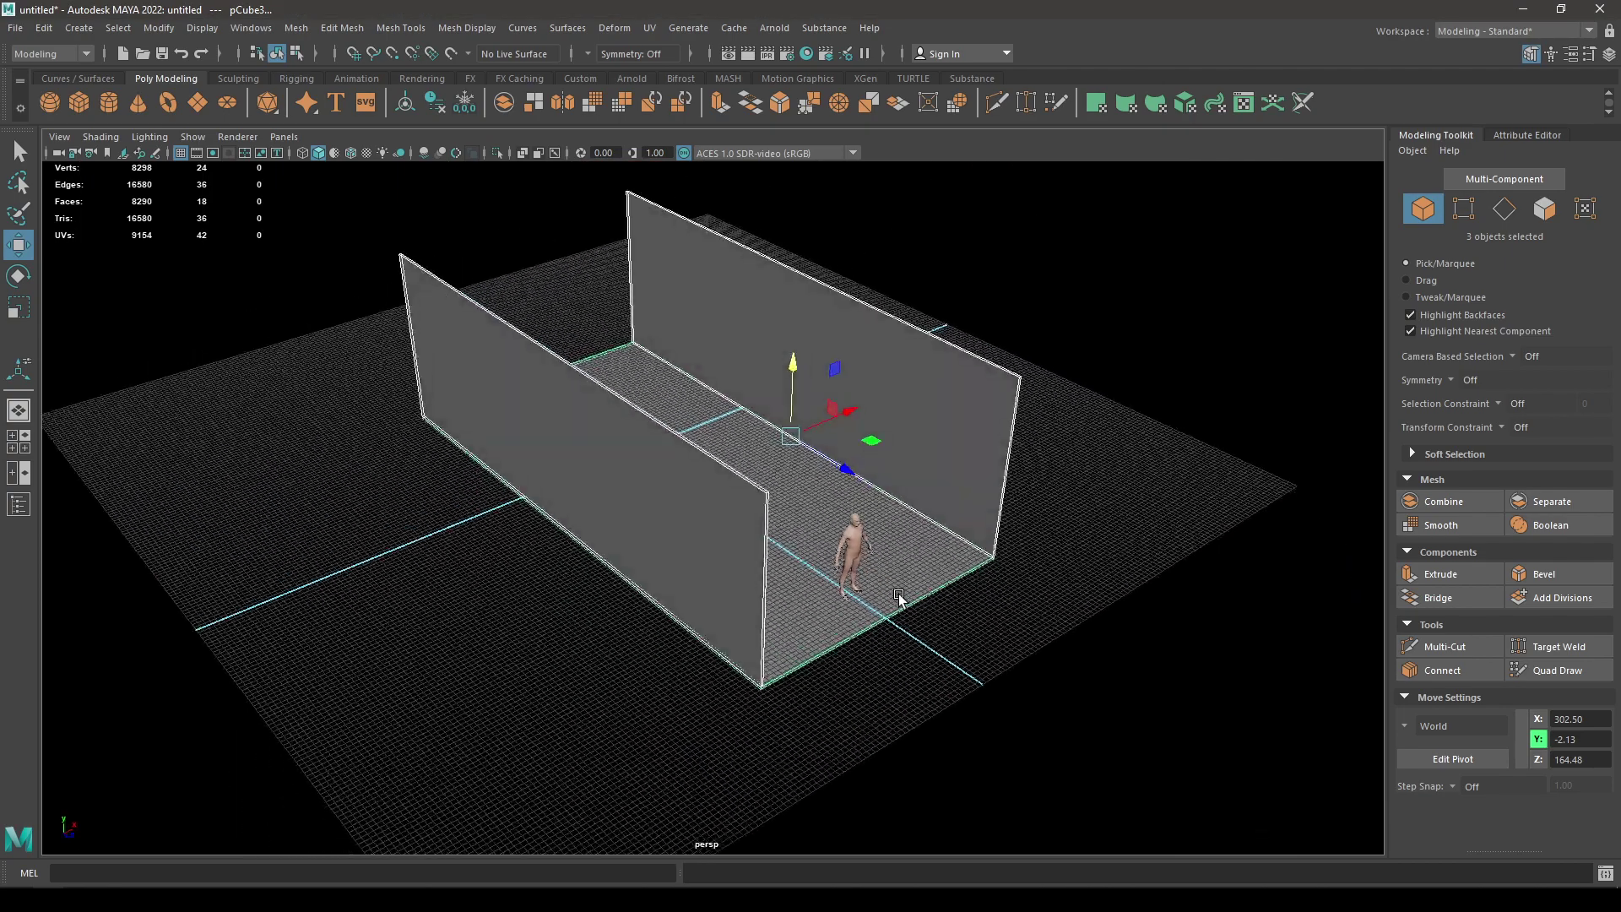
left_click(1110, 528)
left_click_drag(1045, 645, 814, 591, "alt")
right_click_drag(815, 591, 823, 764, "alt")
left_click_drag(822, 764, 760, 701, "alt")
right_click_drag(760, 701, 676, 456, "alt")
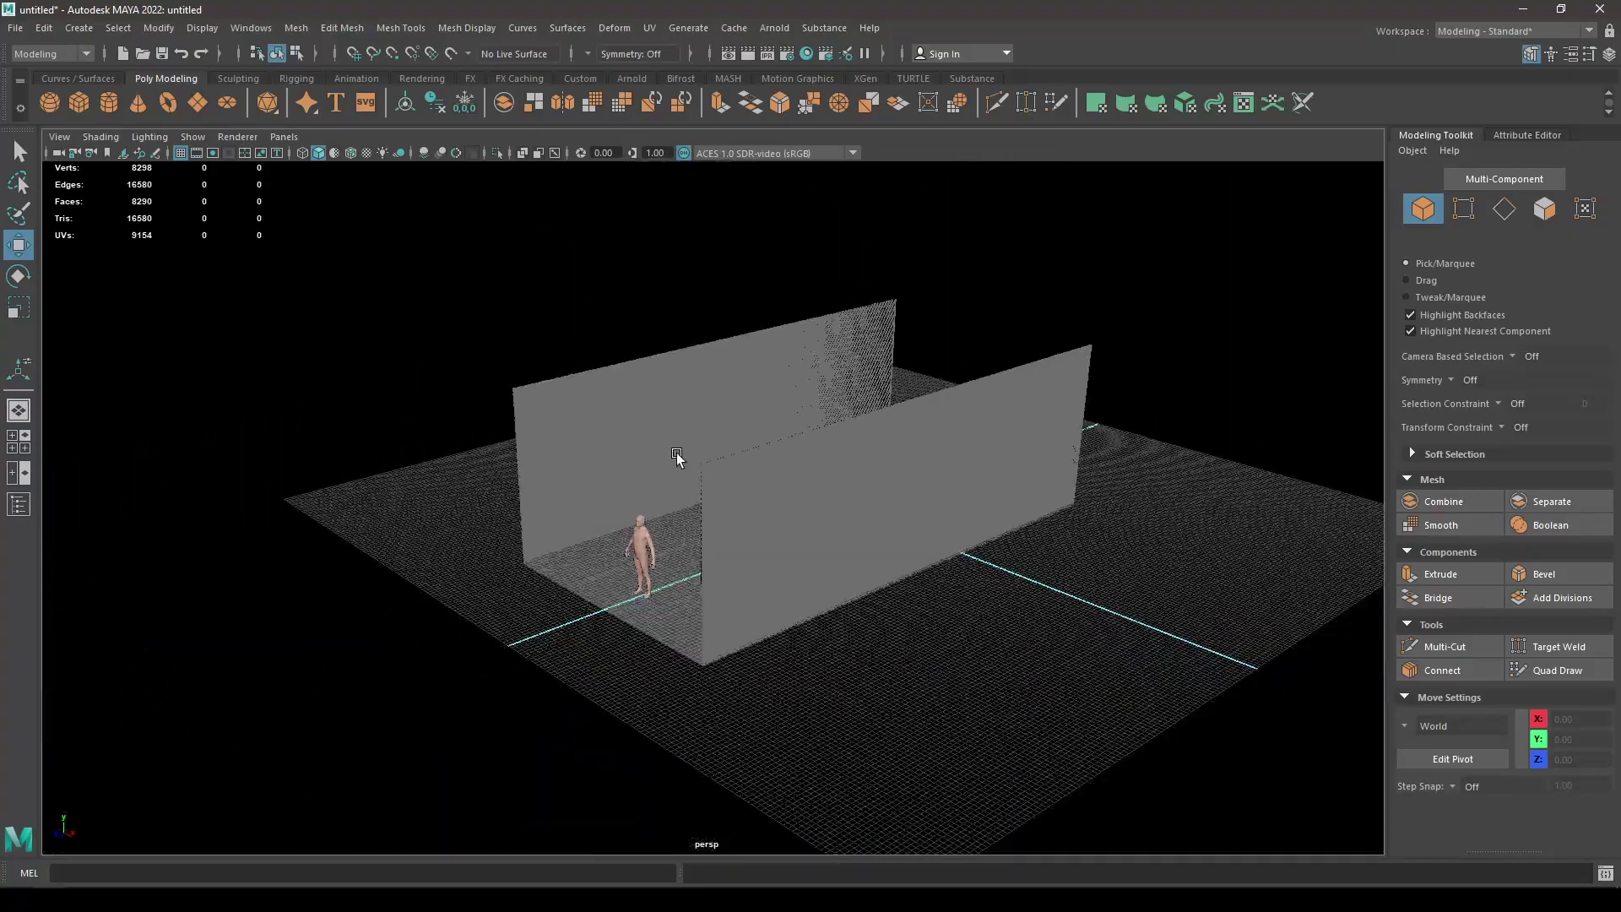
left_click_drag(676, 456, 718, 447, "alt")
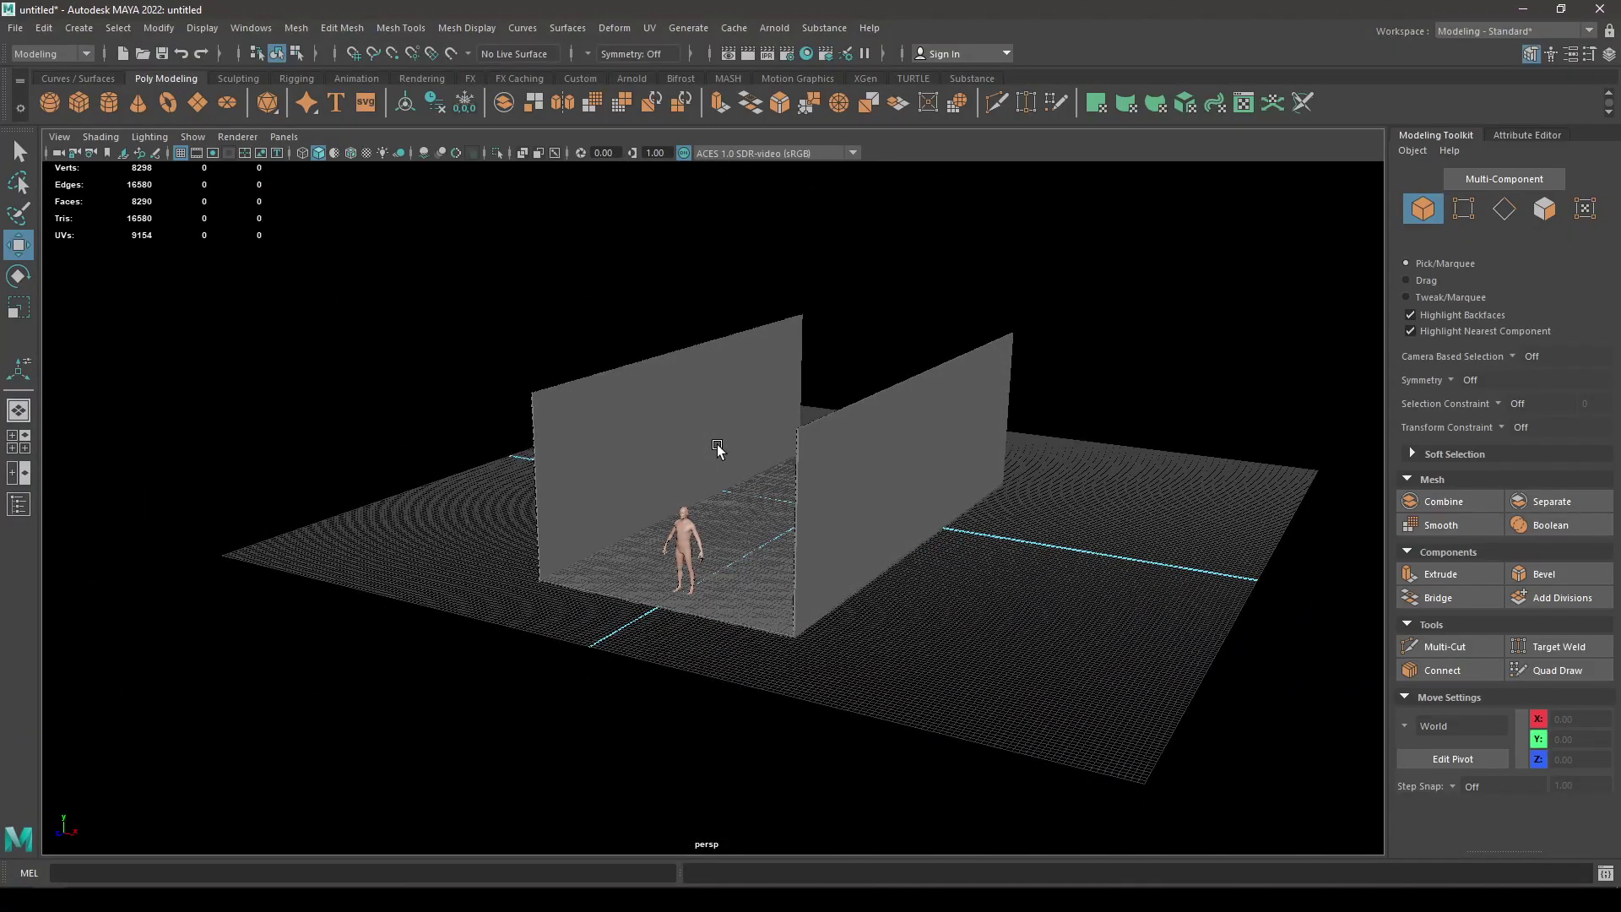
left_click_drag(718, 450, 857, 544, "alt")
scroll(832, 559, "up", 5)
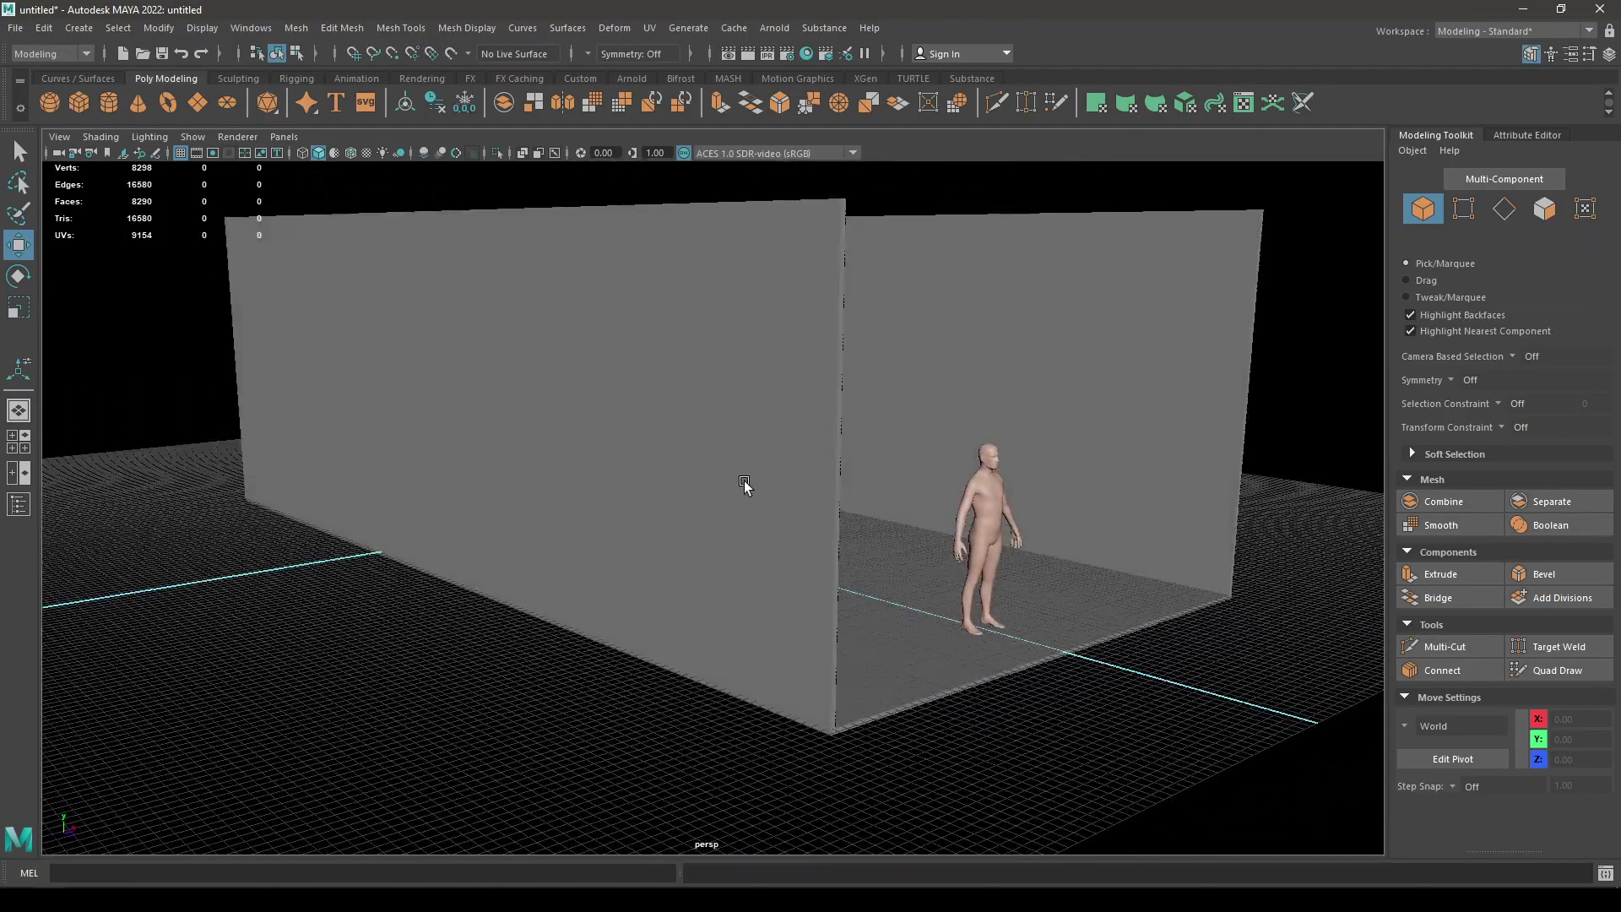
left_click(746, 485)
scroll(938, 456, "down", 3)
left_click_drag(950, 458, 855, 480, "alt")
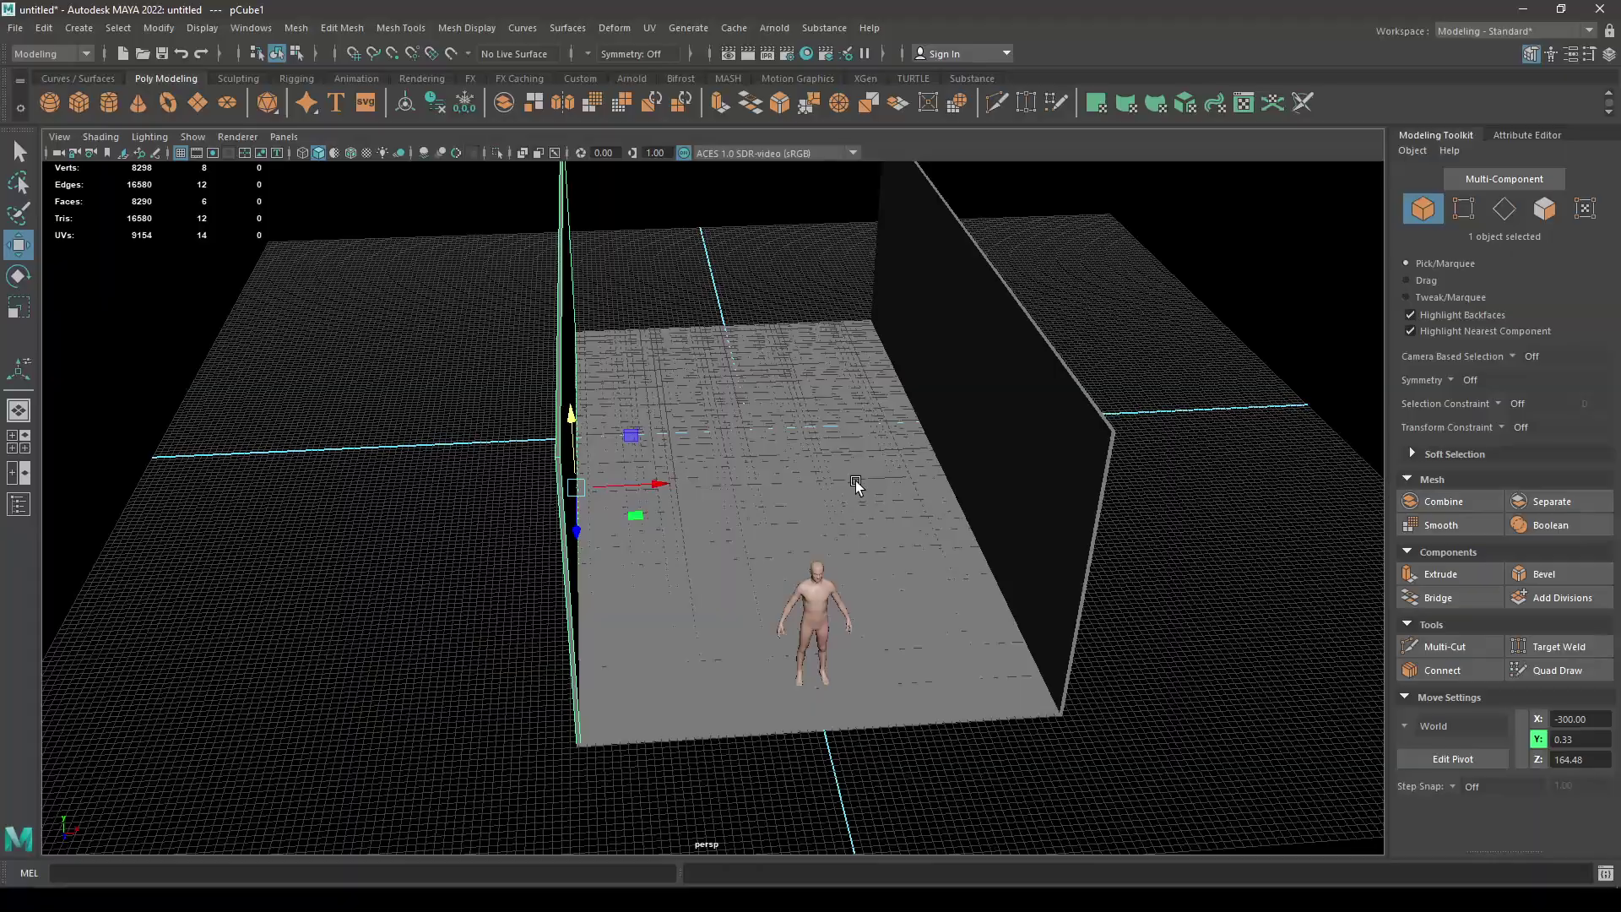
Step: Select the floor and center its pivot in the front view
left_click(903, 641)
mouse_move(904, 642)
left_mouse_down("alt")
mouse_move(898, 670)
mouse_move(837, 639)
mouse_move(884, 651)
mouse_move(920, 625)
mouse_move(844, 658)
mouse_move(860, 571)
mouse_move(908, 595)
mouse_move(910, 652)
left_mouse_up("alt")
key("space")
scroll(716, 454, "down", 6)
scroll(594, 413, "down", 9)
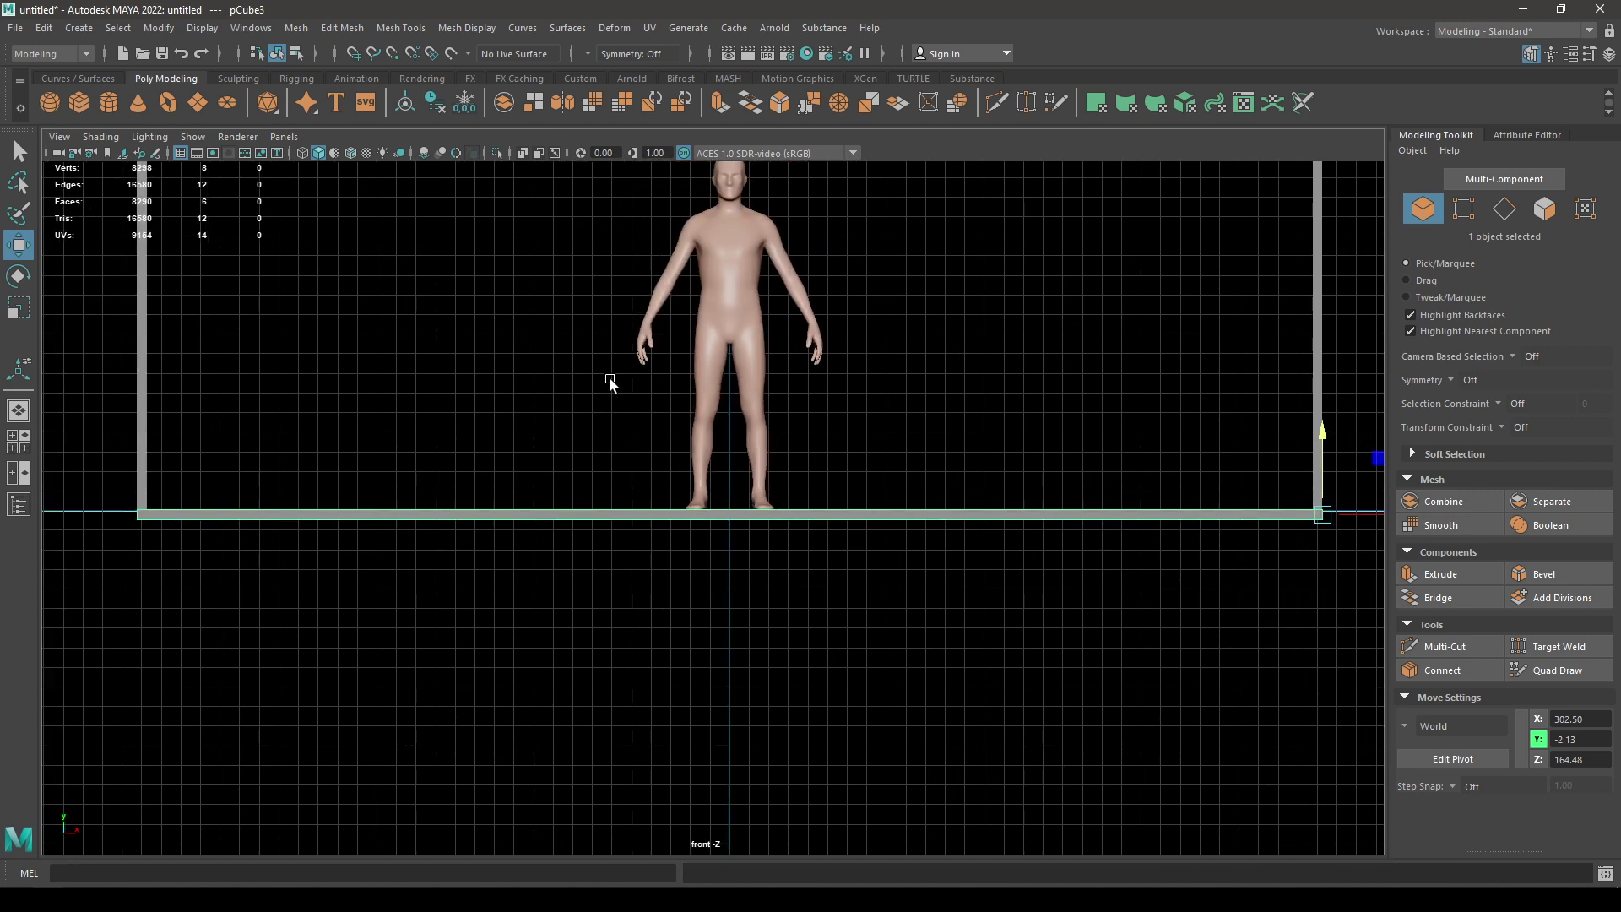
middle_click_drag(609, 431, 778, 455, "alt")
right_click_drag(627, 408, 711, 387)
scroll(718, 393, "down", 1)
key("space")
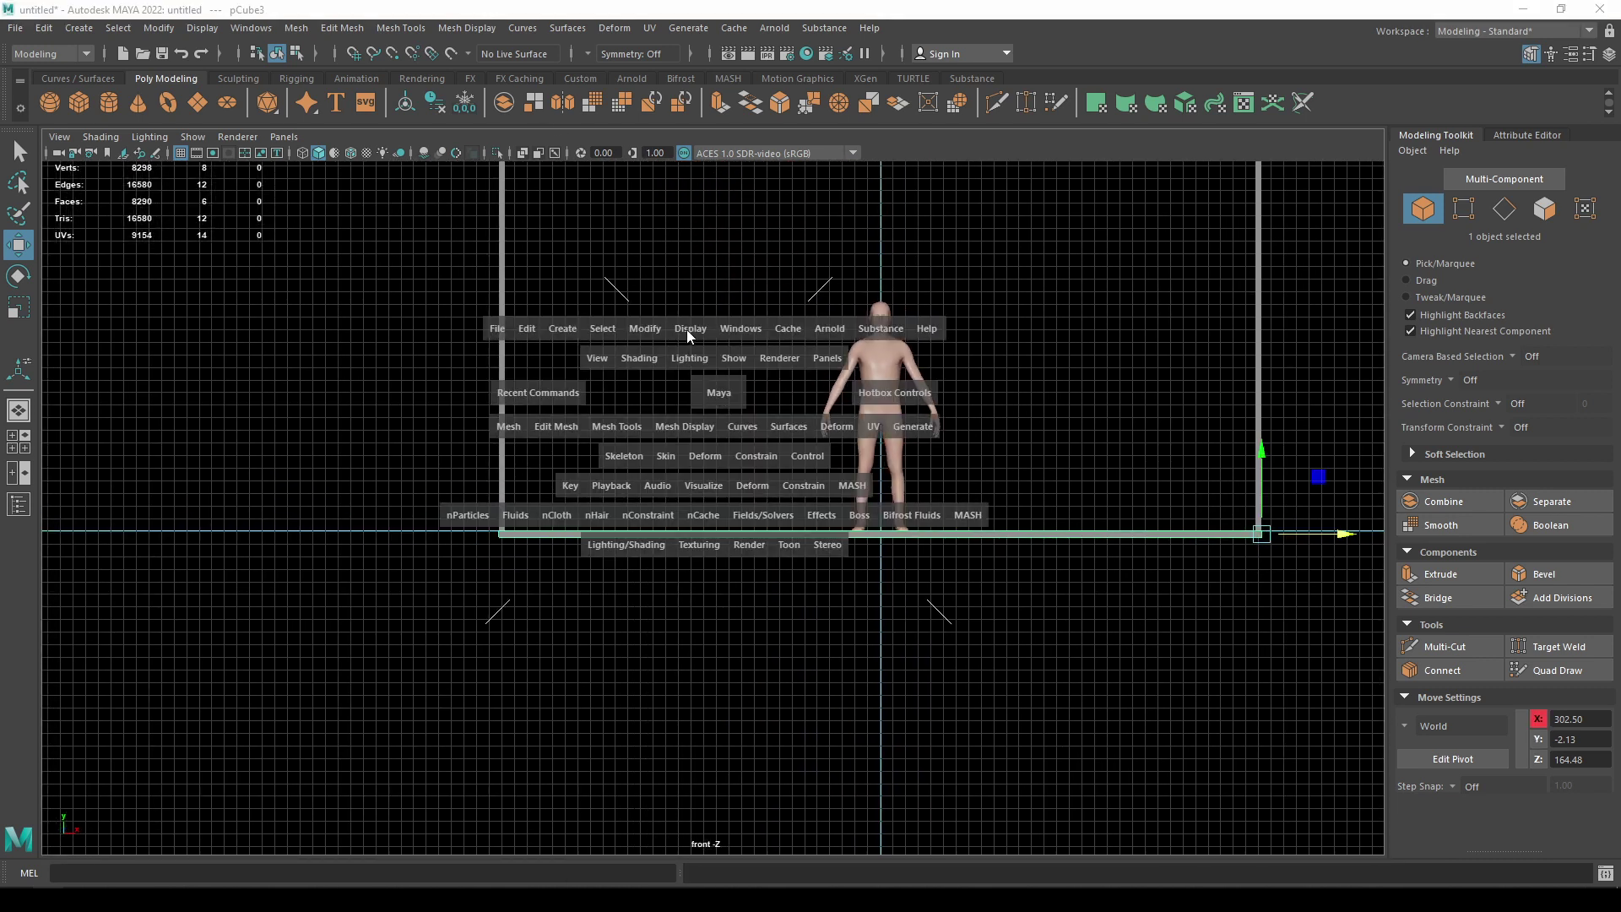
left_click(663, 329)
left_click(705, 451)
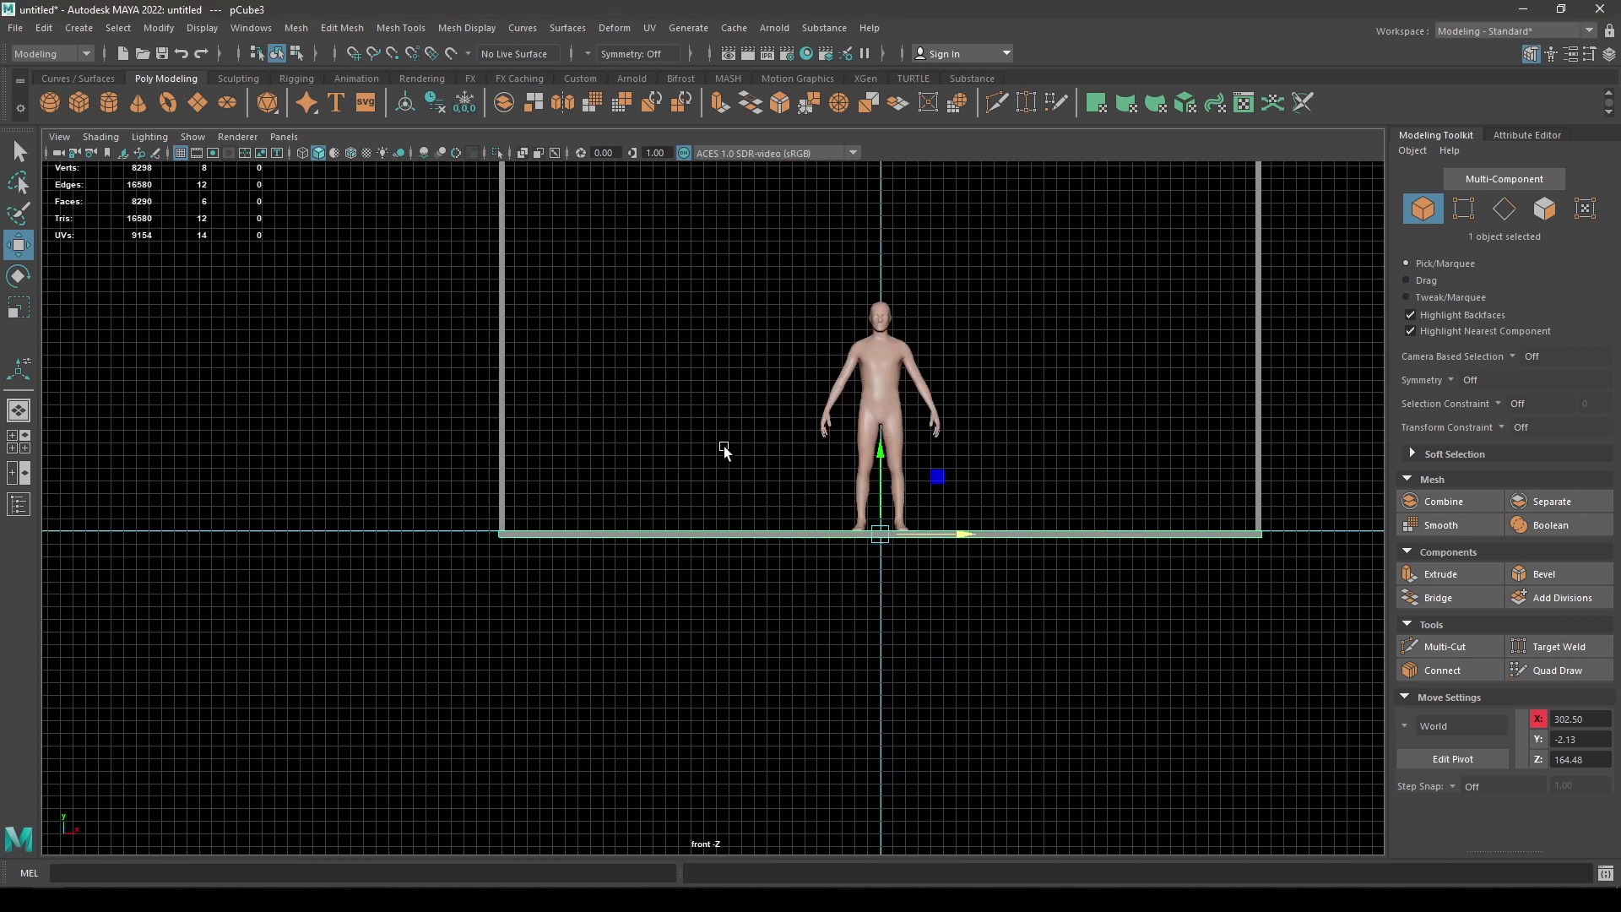
Step: Scale the floor narrower along X so both ends pull in evenly inside the walls
key("r")
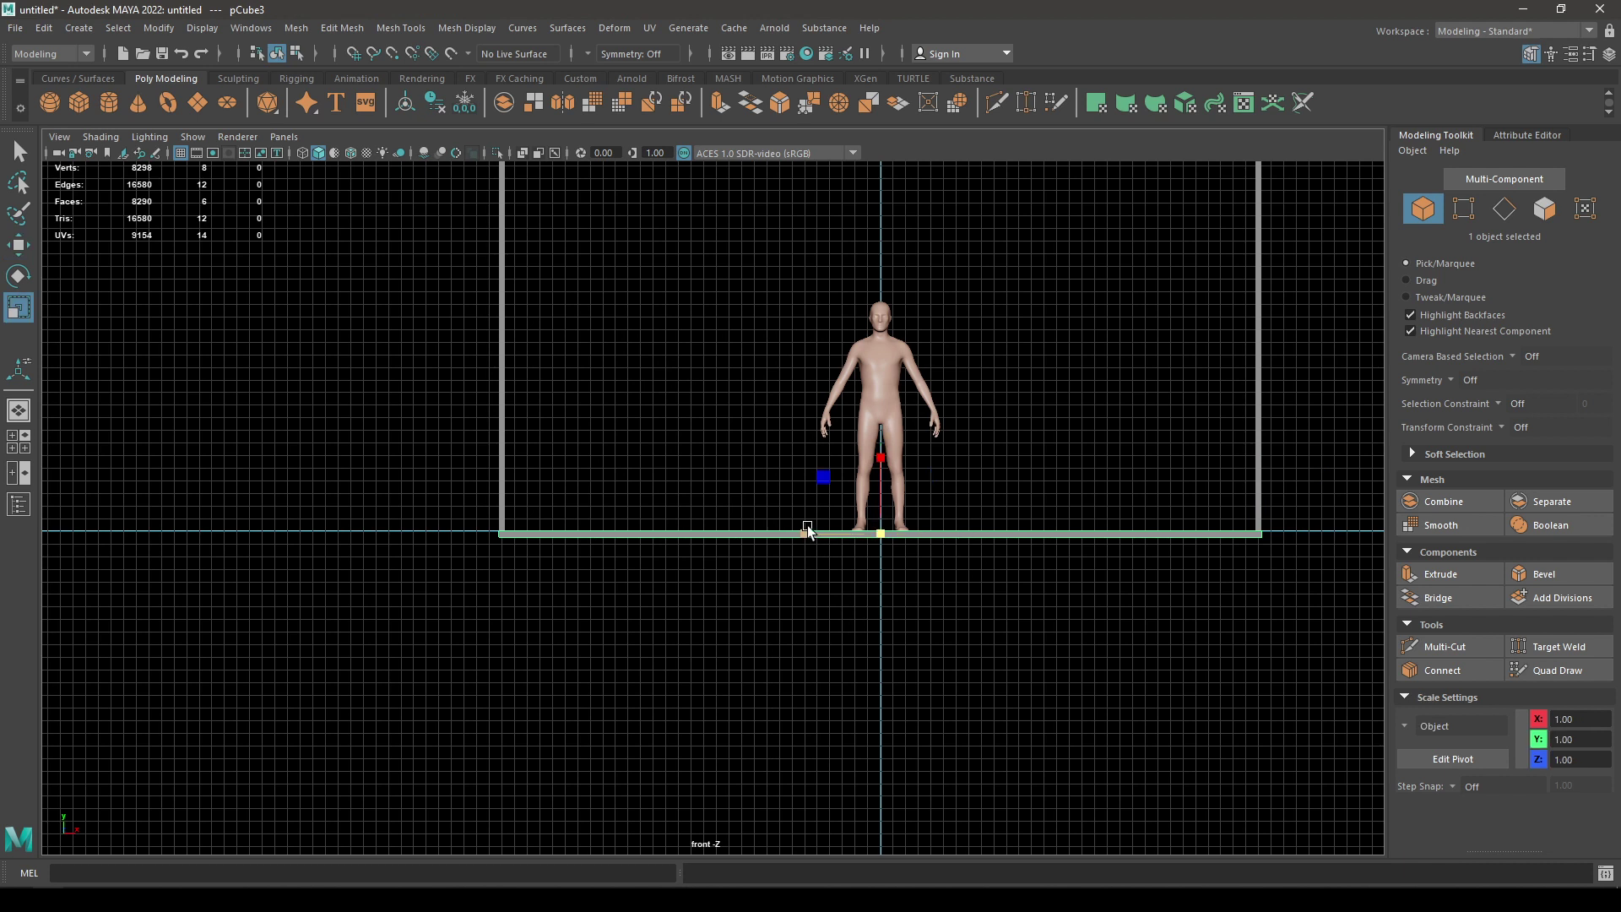
left_click_drag(807, 529, 805, 547)
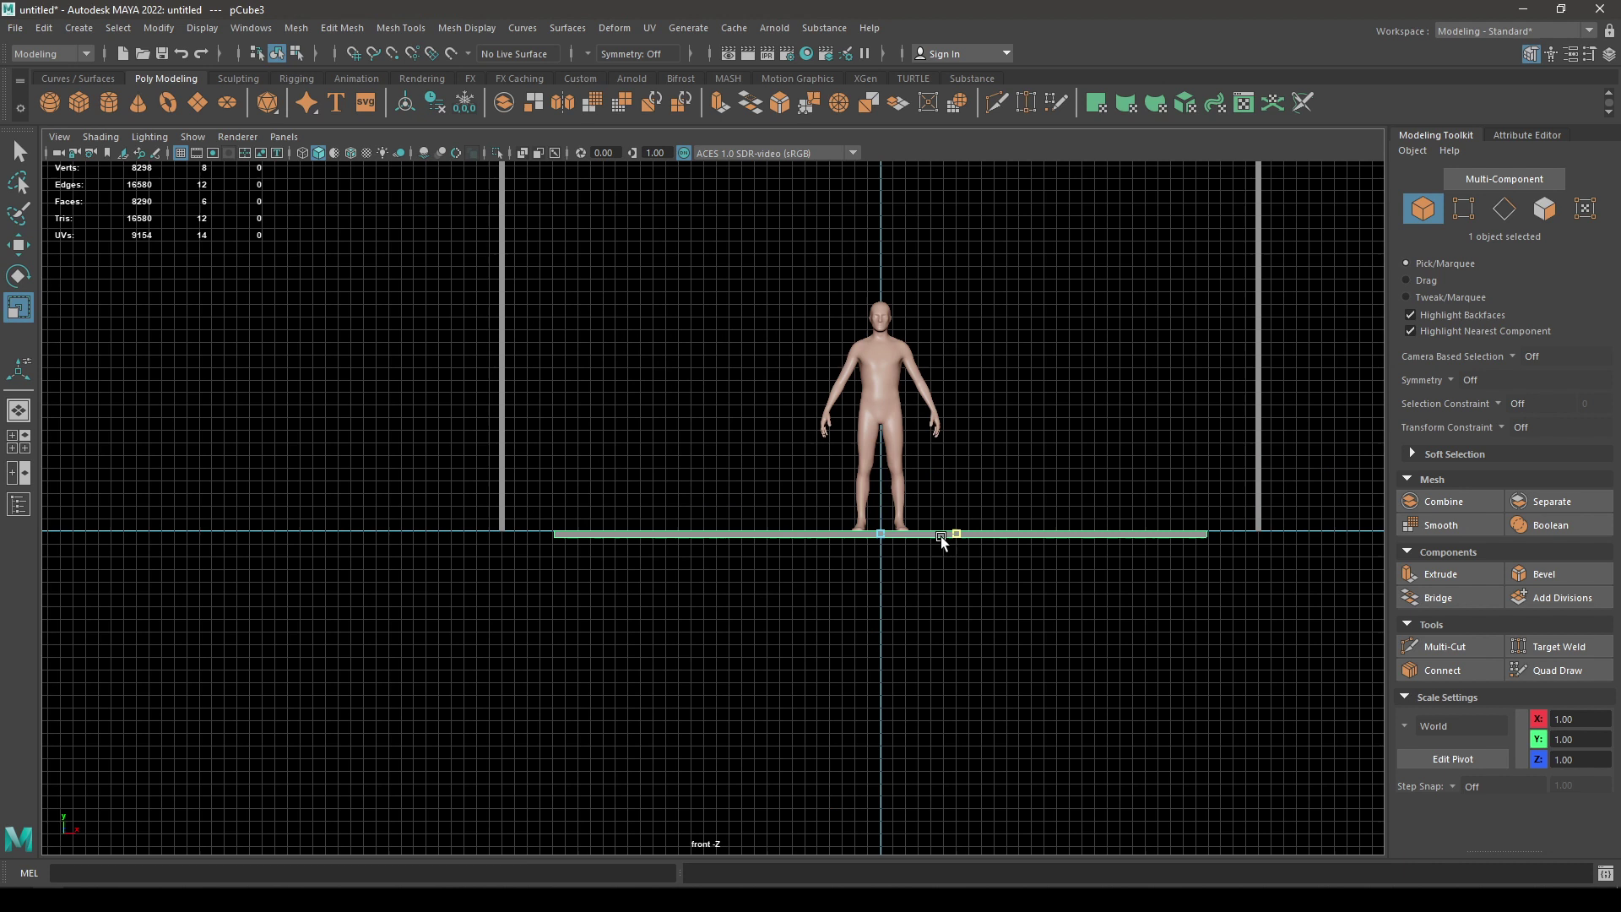
key("w")
Step: Move the positive-X wall inward to the narrowed floor's end, at about X 256
left_click(1258, 485)
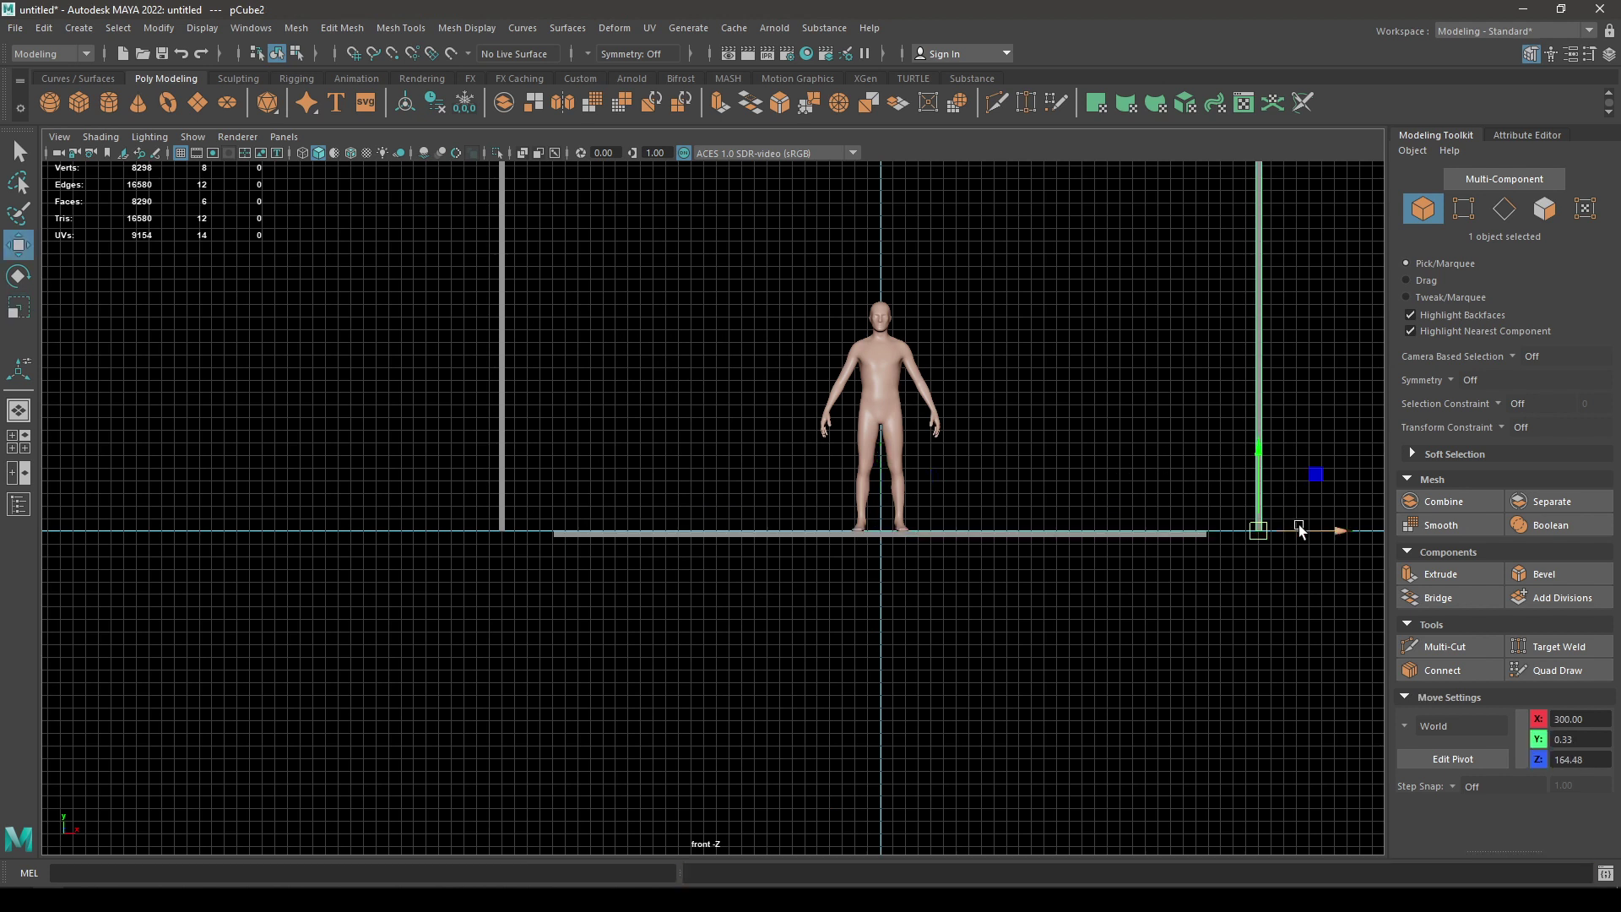
left_click_drag(1341, 540, 1312, 546)
key("ctrl+z")
key("f")
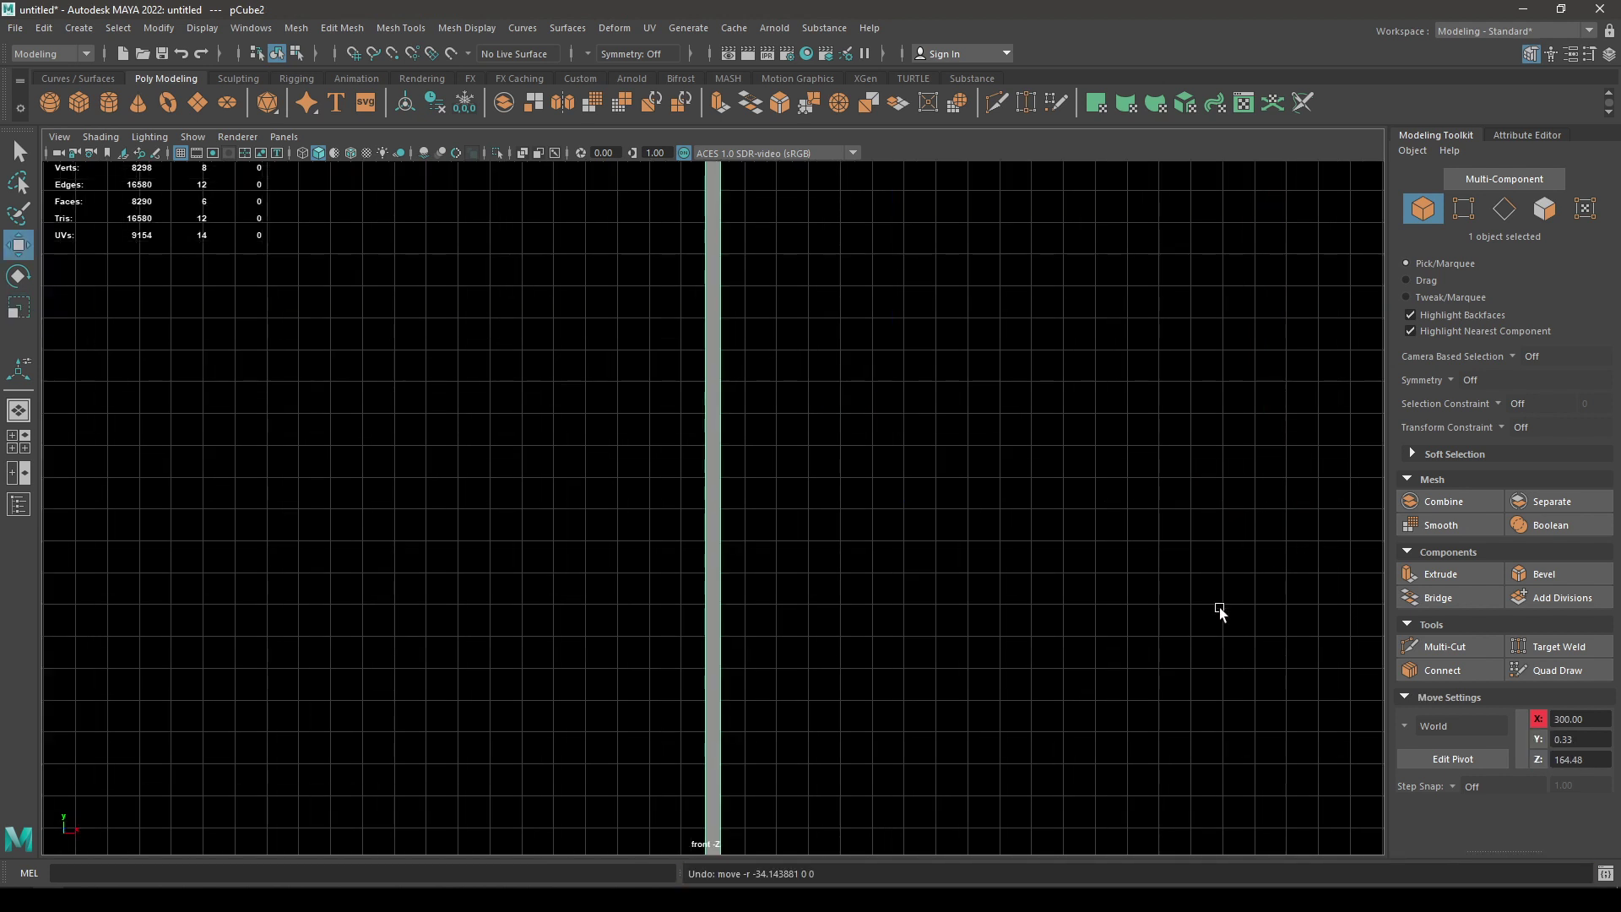
right_click_drag(1219, 611, 836, 658, "alt")
middle_click_drag(718, 844, 858, 550, "alt")
right_click_drag(858, 550, 1122, 601, "alt")
scroll(1122, 599, "up", 1)
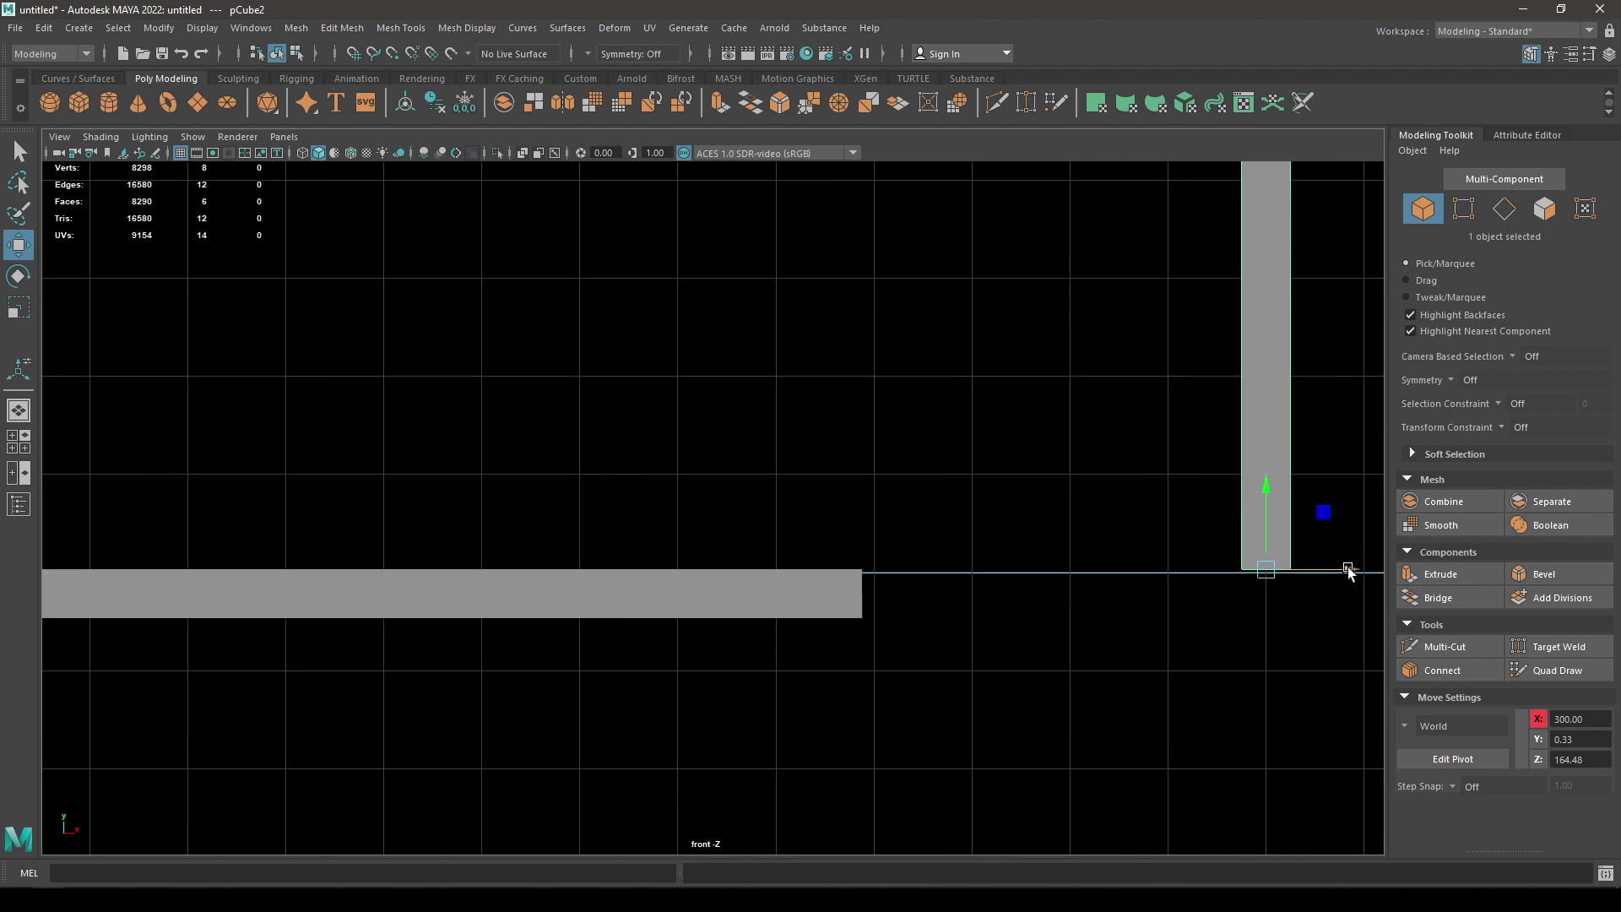
left_click_drag(1349, 568, 917, 598)
left_click(945, 494)
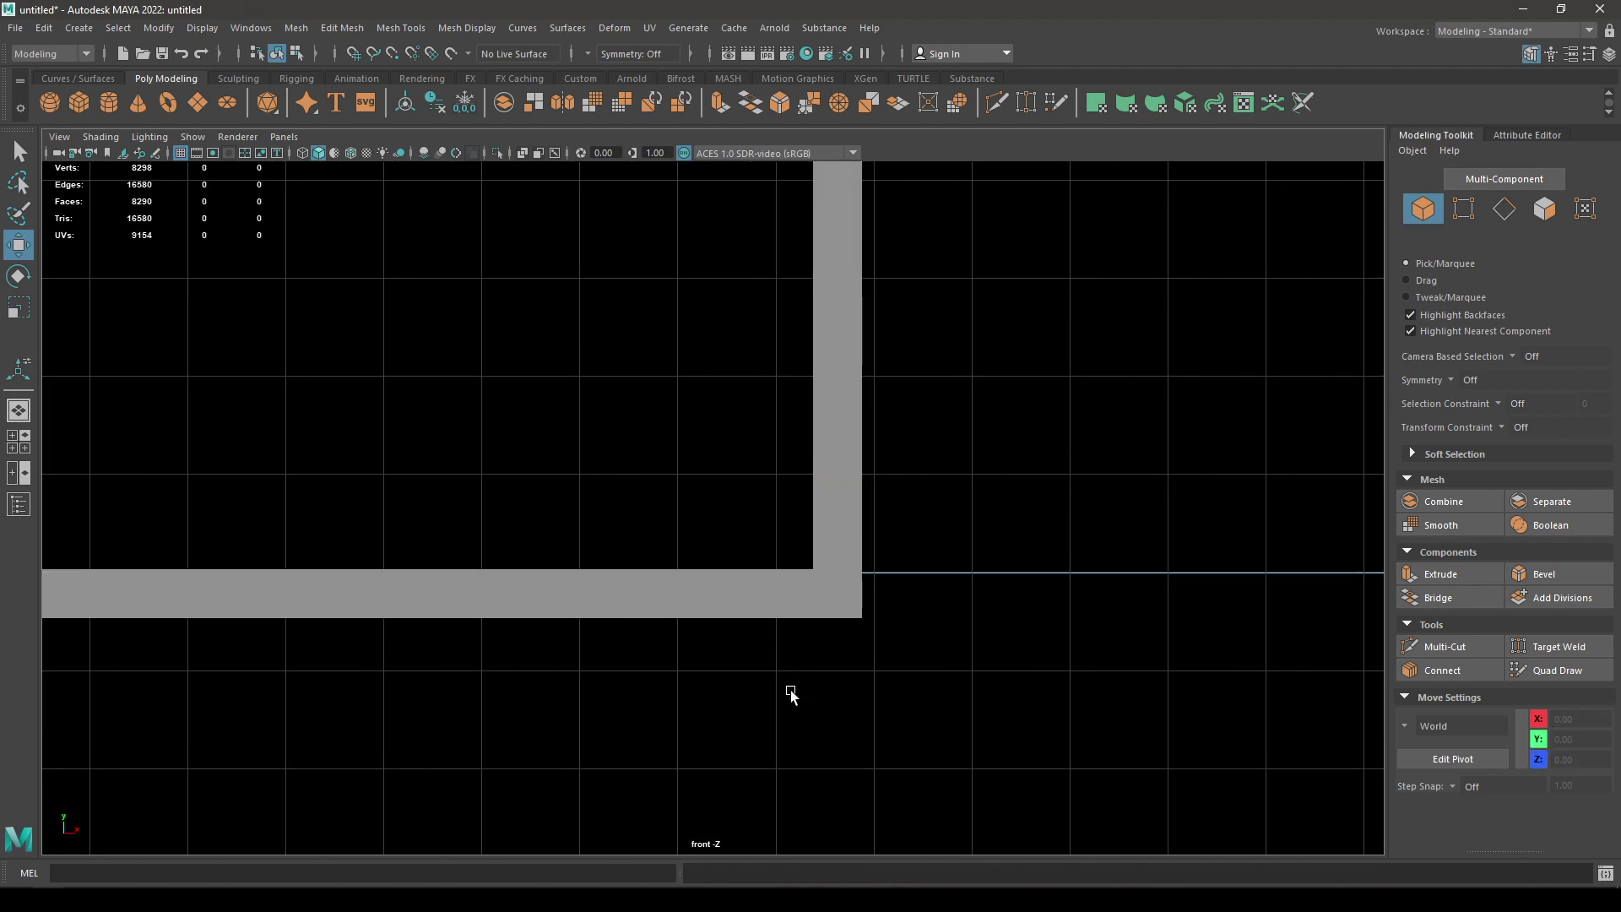
Step: Fine-tune the positive-X wall along X so its outer face sits flush with the floor's end
scroll(772, 625, "up", 4)
right_click_drag(853, 473, 1112, 578, "alt")
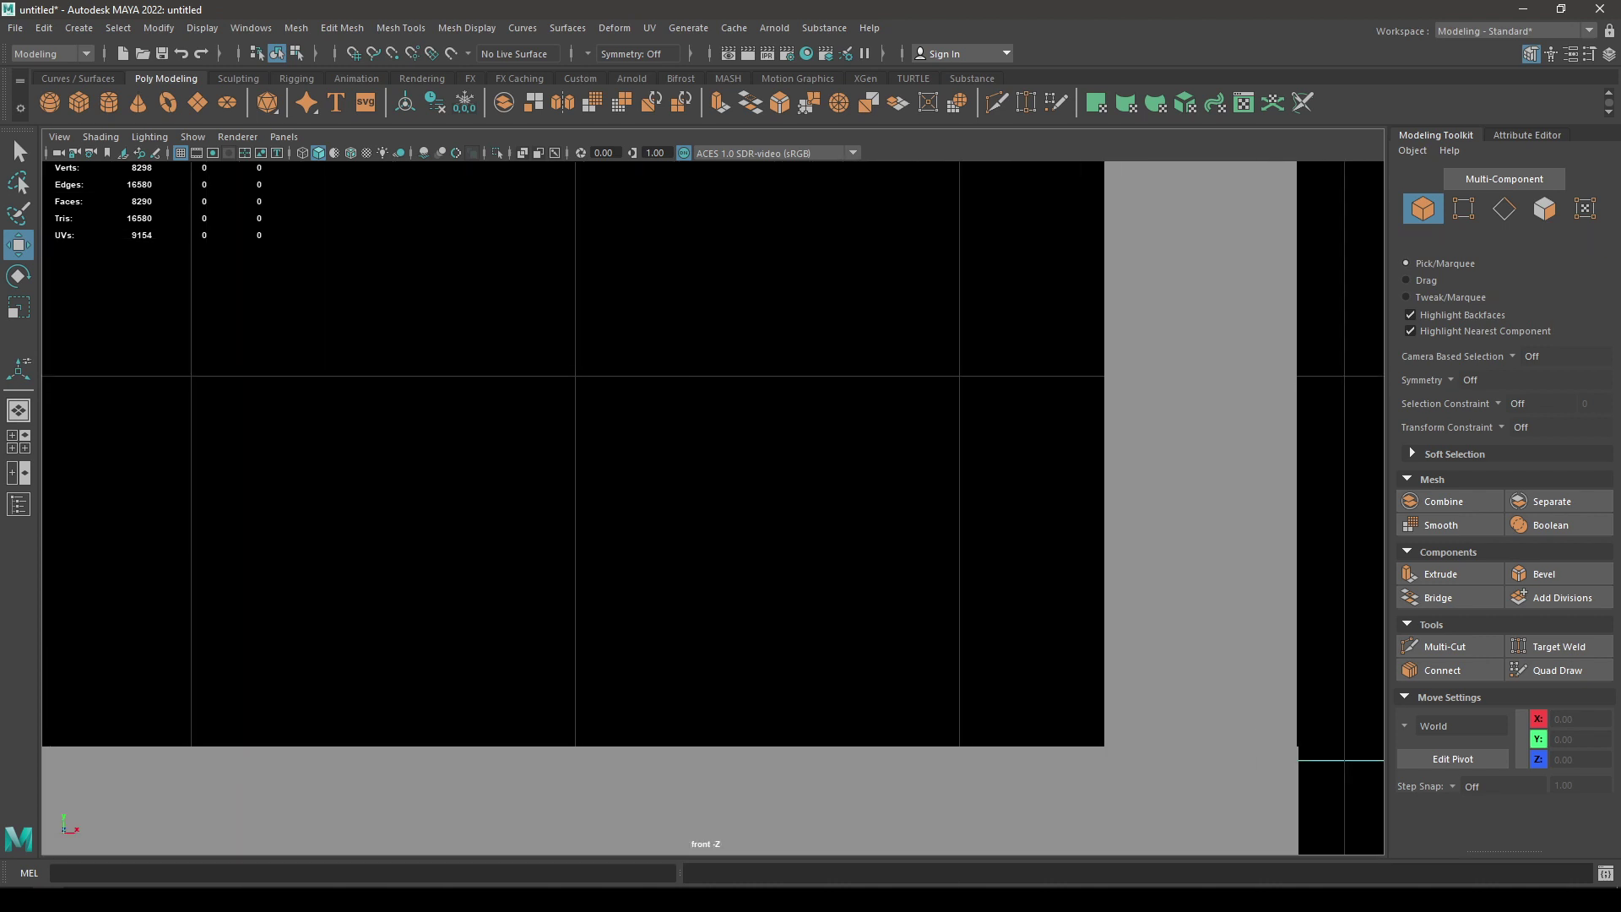
middle_click_drag(1112, 578, 614, 387, "alt")
right_click_drag(614, 388, 812, 502, "alt")
left_click(813, 503)
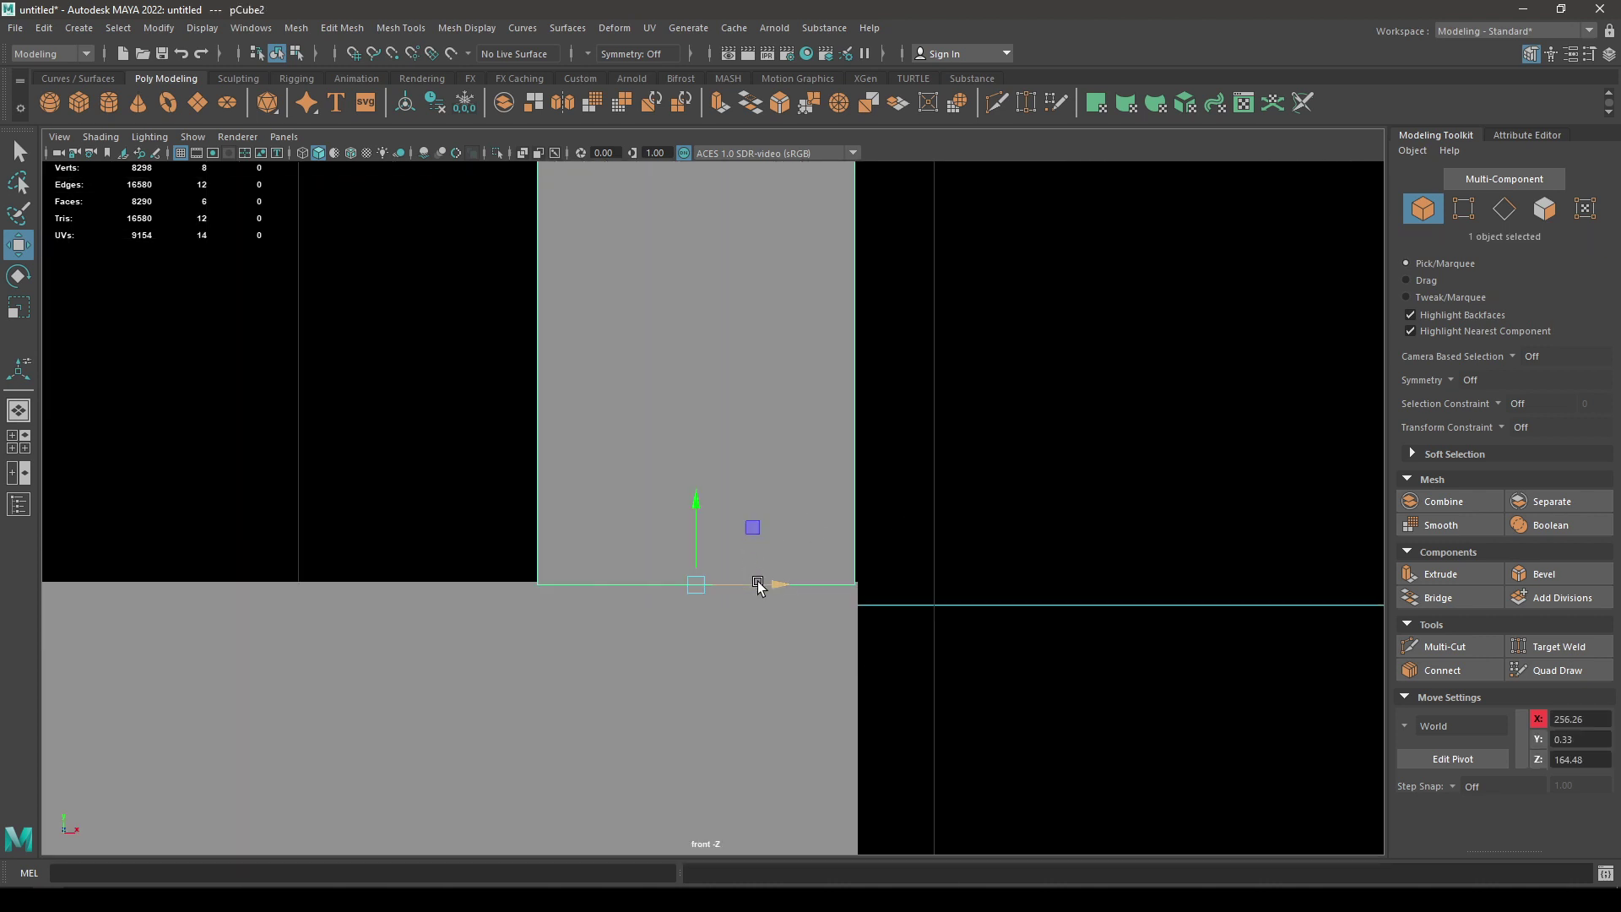
left_click_drag(758, 583, 765, 580)
left_click(930, 586)
scroll(929, 586, "down", 1)
scroll(930, 589, "down", 6)
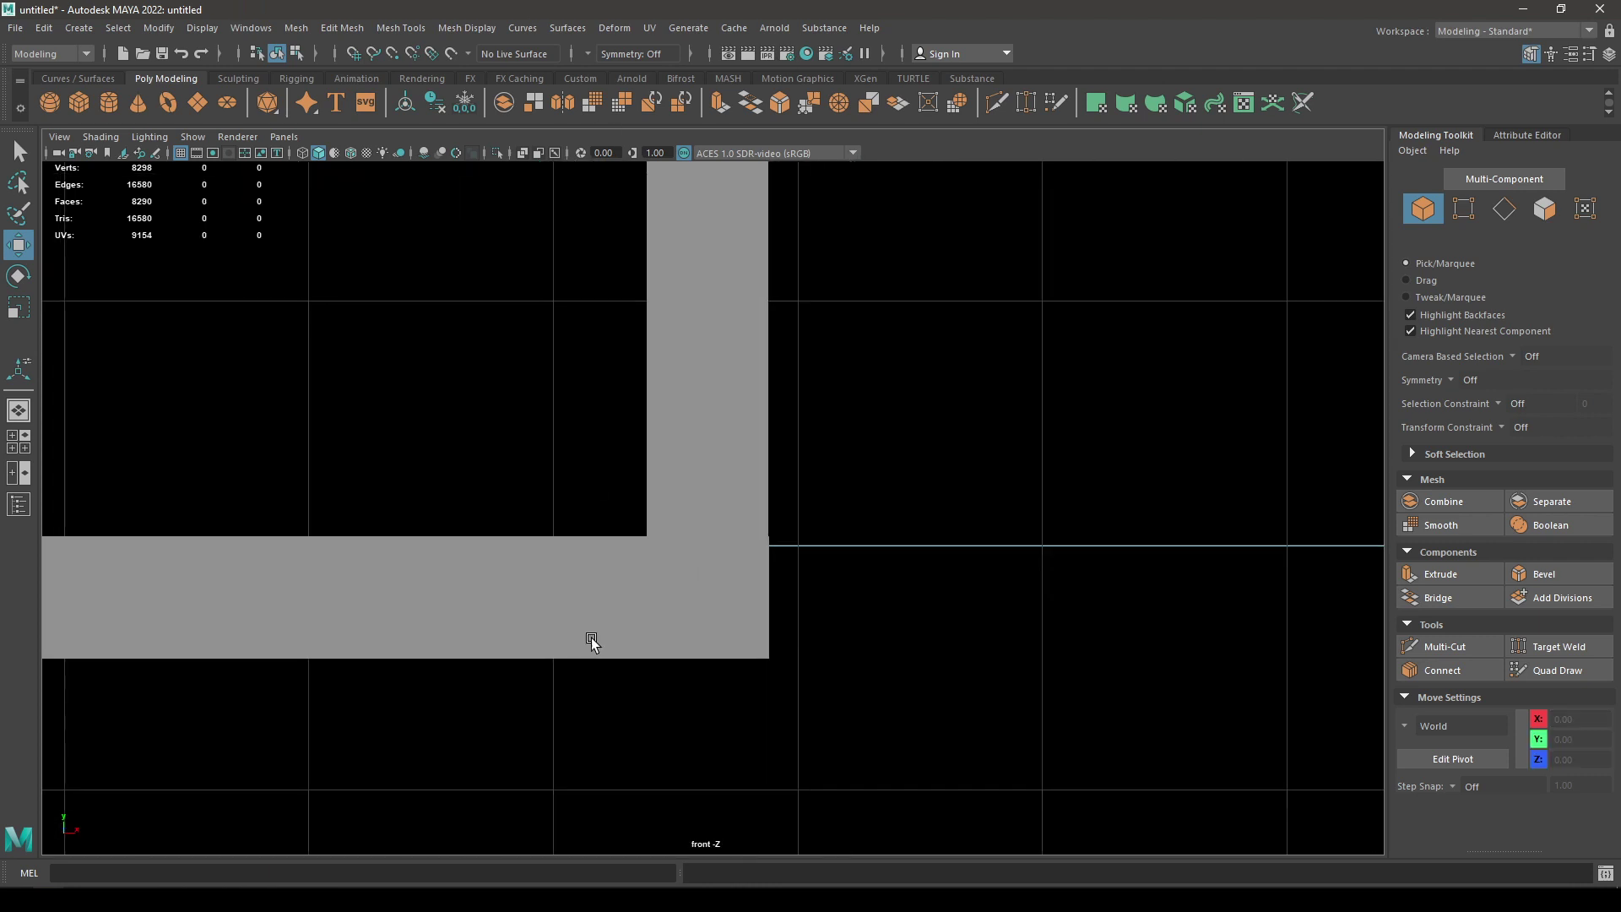
Step: Move the negative-X wall inward along X onto the floor's other end, roughly matching its outer edge
right_click_drag(396, 272, 278, 177, "alt")
middle_click_drag(444, 521, 1223, 696, "alt")
right_click_drag(599, 446, 590, 827, "alt")
left_click(225, 507)
middle_click_drag(306, 436, 483, 58, "alt")
right_click_drag(483, 178, 474, 304, "alt")
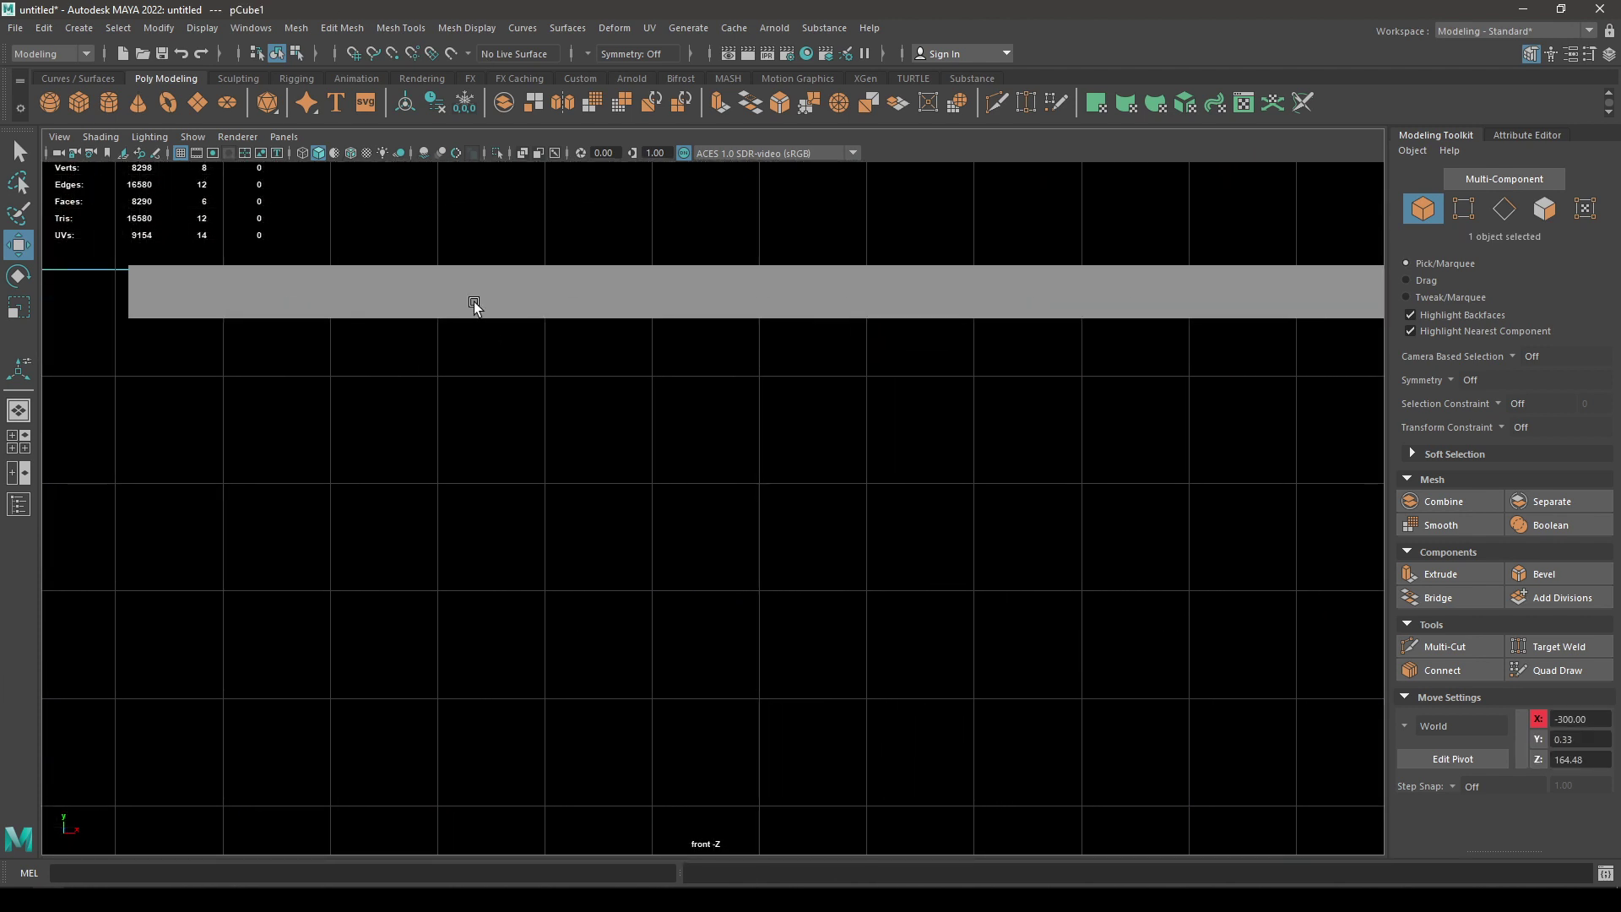
middle_click_drag(473, 304, 1024, 481, "alt")
right_click_drag(594, 335, 615, 611, "alt")
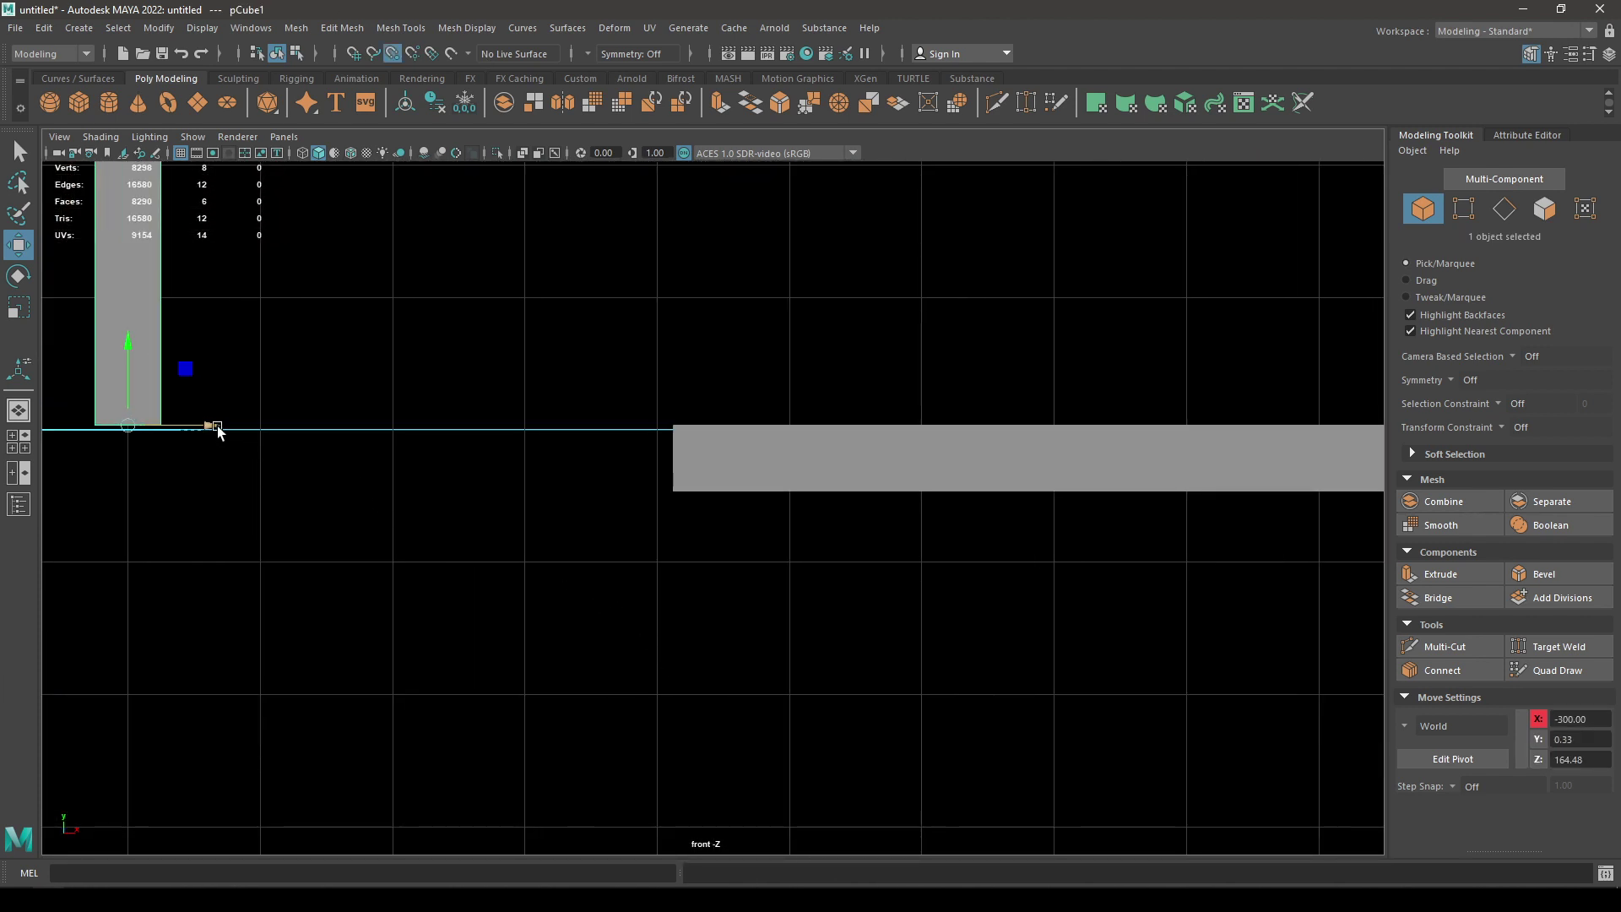
left_click_drag(218, 430, 525, 438)
left_click_drag(749, 423, 788, 423)
left_click(760, 365)
right_click_drag(687, 429, 893, 831, "alt")
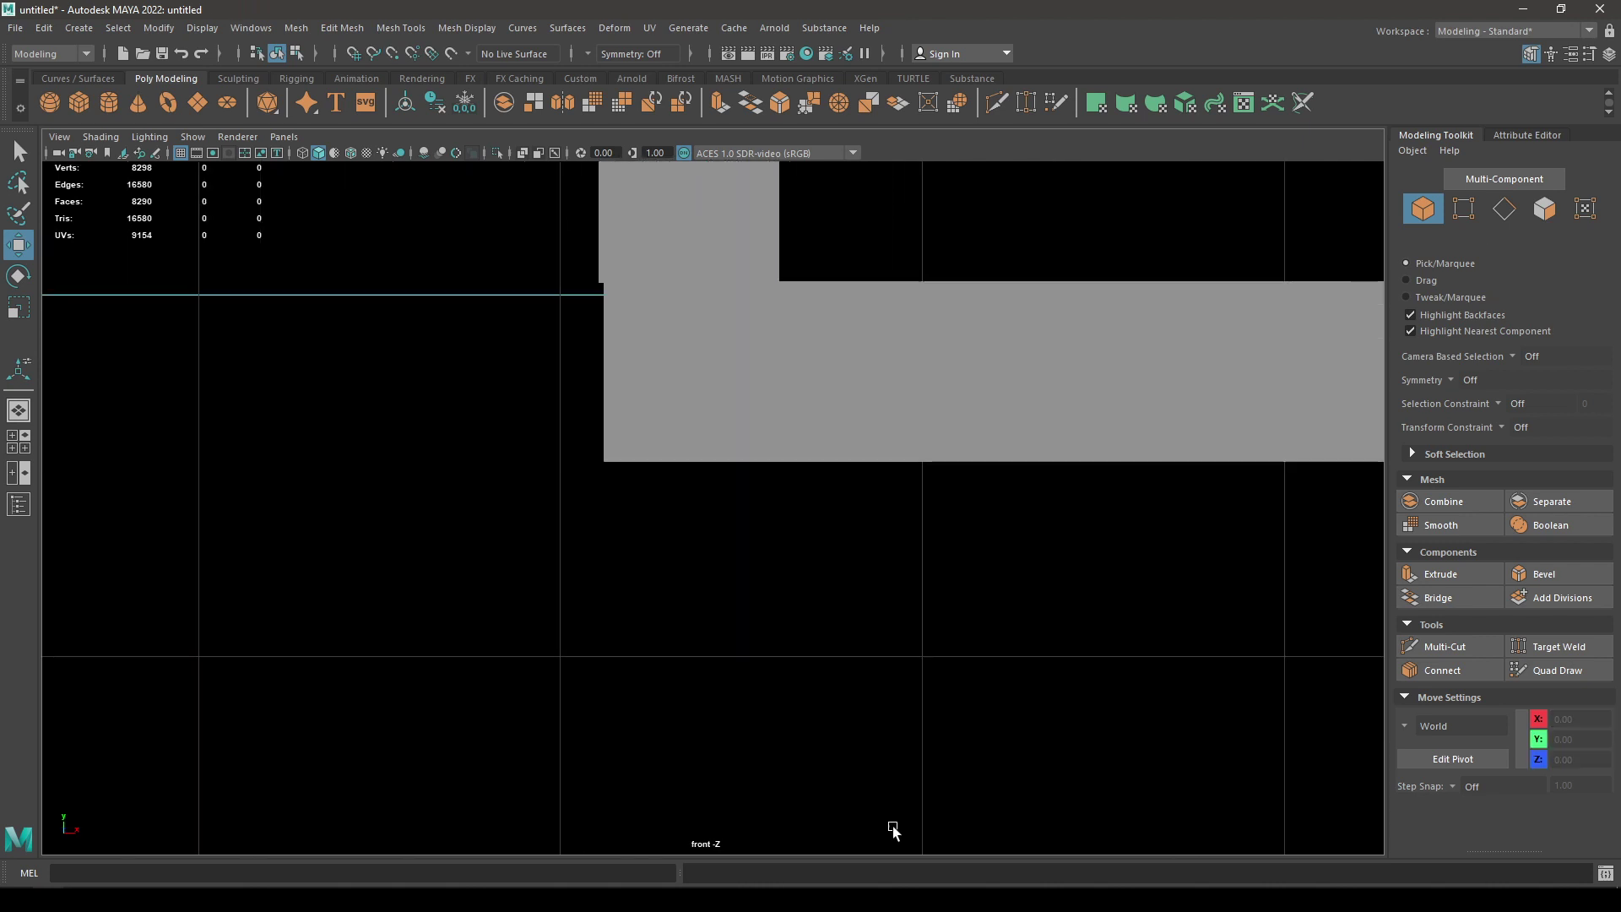
Step: Fine-tune the negative-X wall along X so its outer face sits flush with the floor's end
right_click_drag(752, 388, 789, 520, "alt")
middle_click_drag(789, 520, 821, 753, "alt")
left_click_drag(909, 253, 751, 252)
left_click_drag(797, 431, 804, 431)
left_click(562, 580)
right_click_drag(563, 579, 736, 512, "alt")
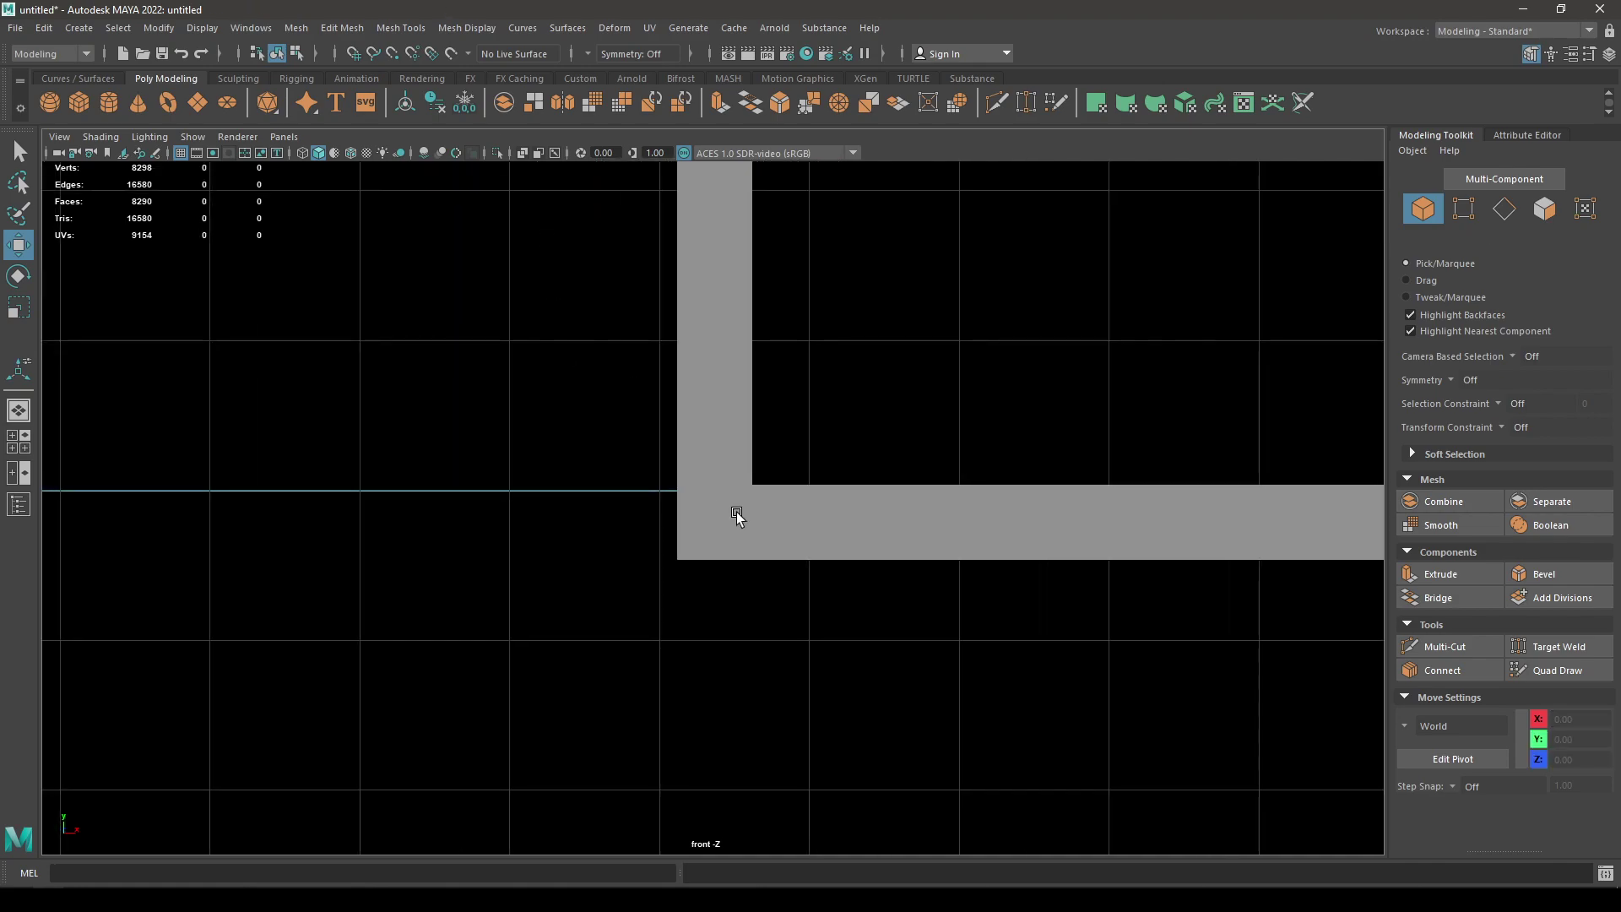
Step: Duplicate the floor and raise the copy along Y to the top of the walls as a ceiling
key("a")
key("space")
left_click_drag(841, 504, 803, 579)
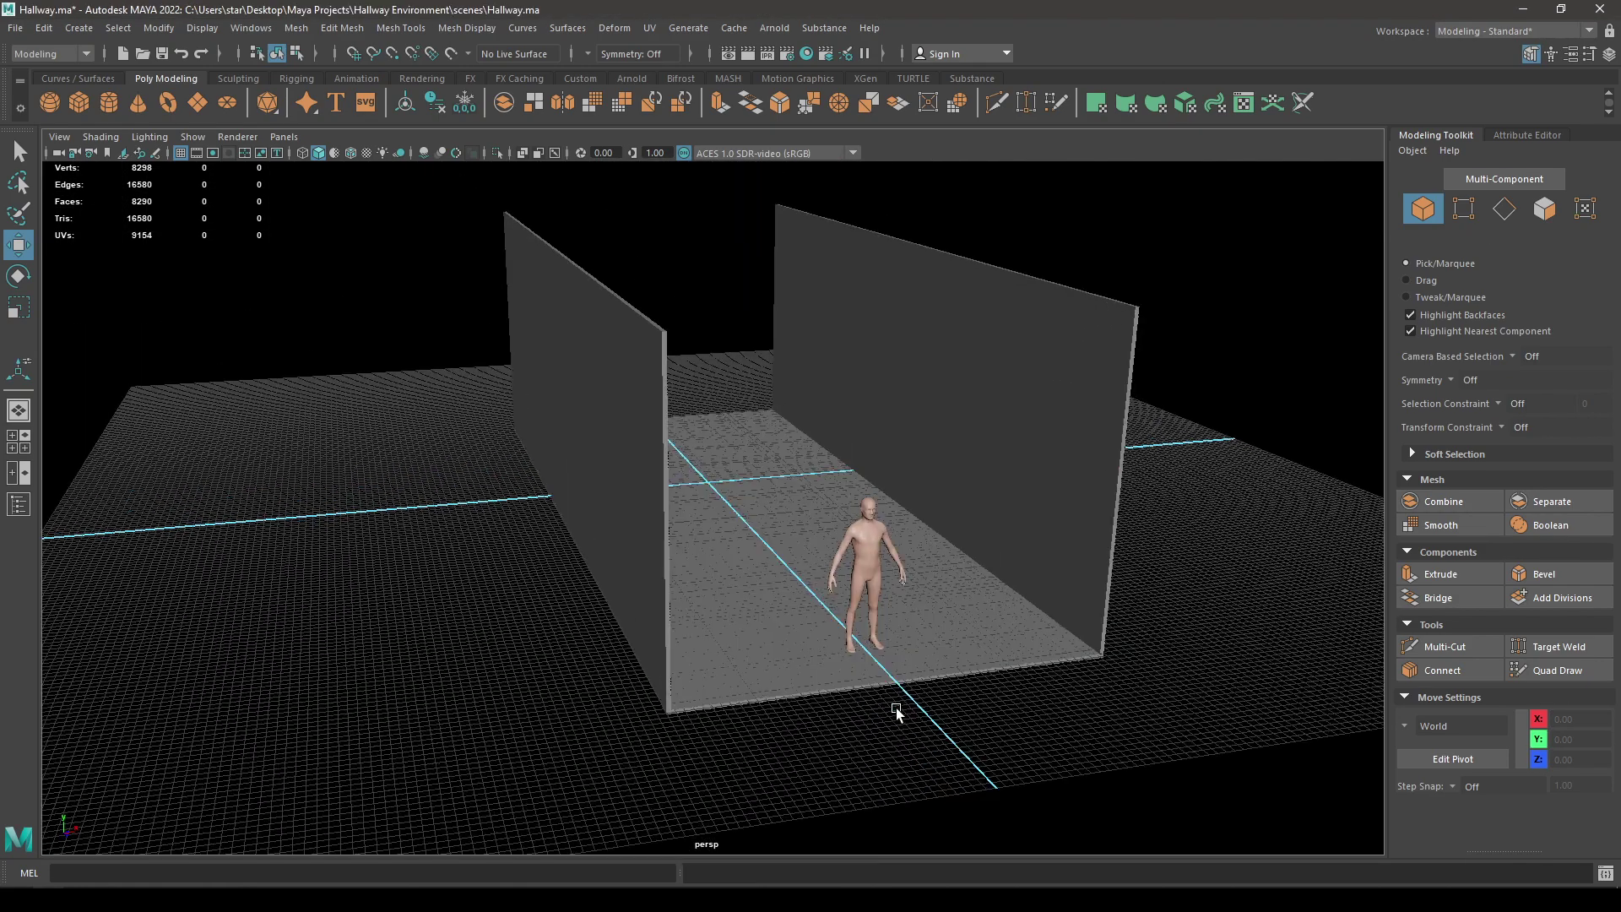
left_click(782, 718)
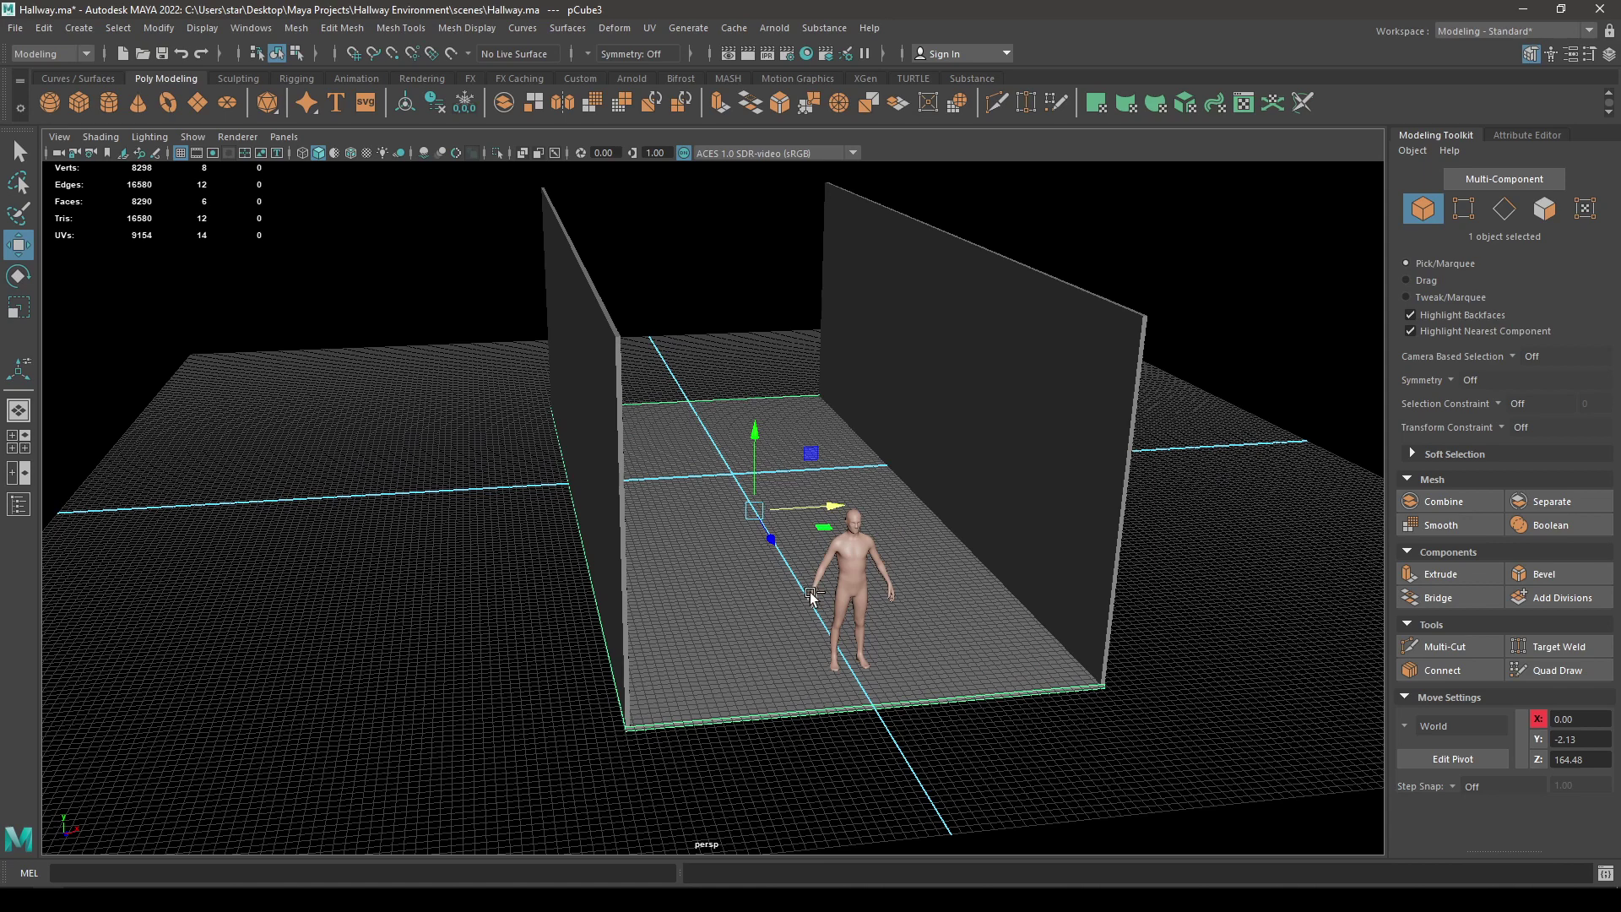
key("ctrl+d")
left_click_drag(849, 437, 778, 525, "alt")
key("space")
scroll(717, 405, "down", 7)
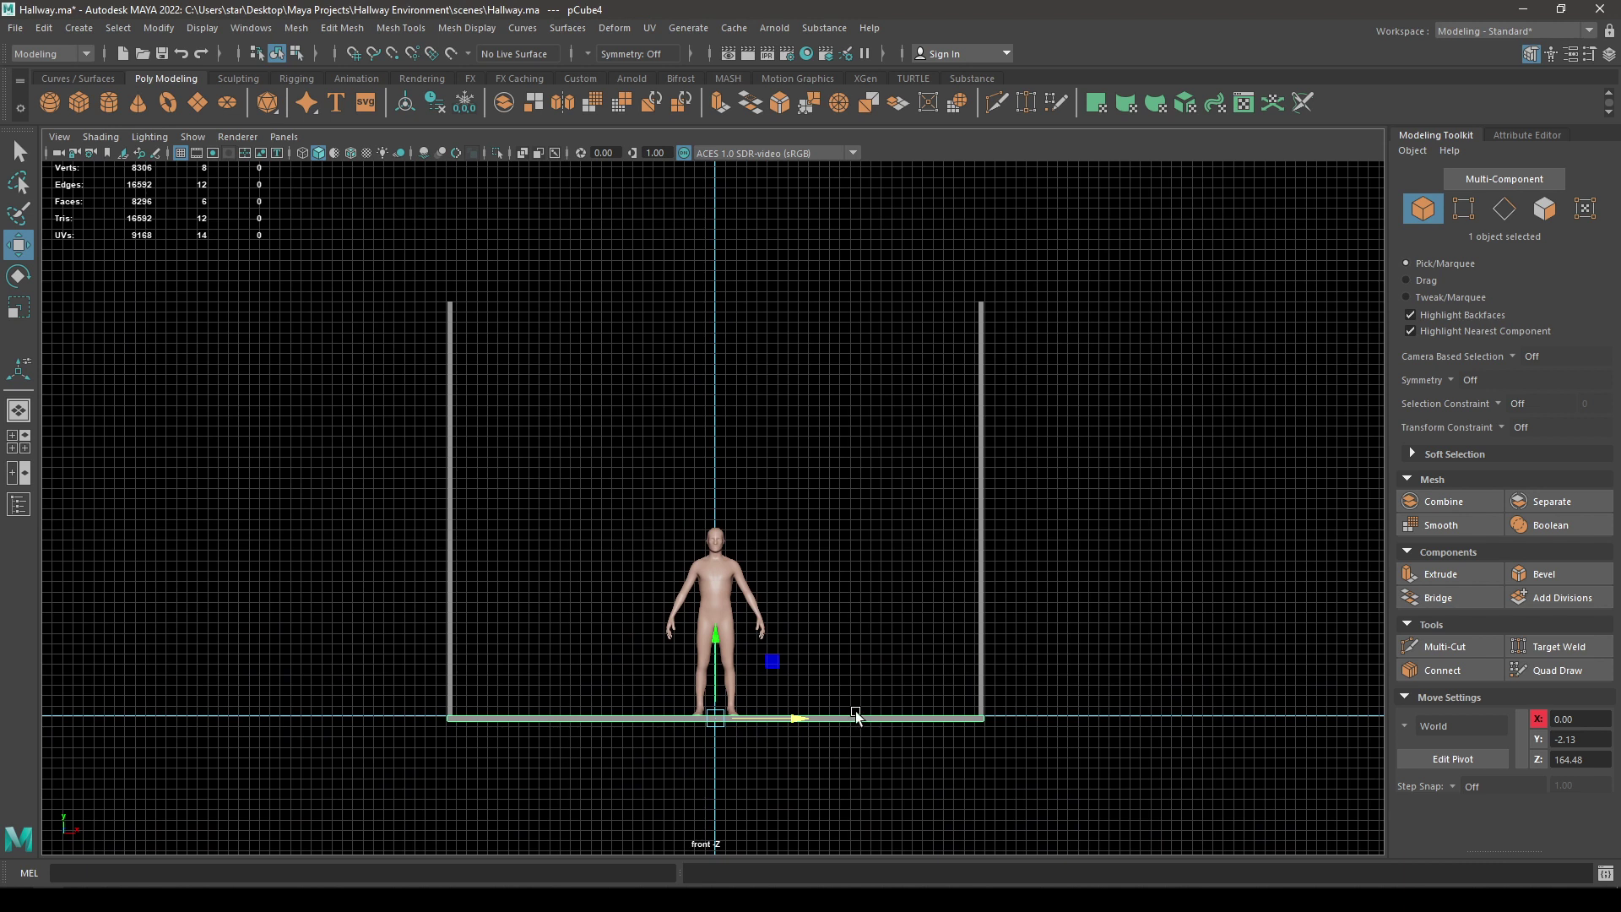
left_click_drag(713, 623, 706, 103)
left_click(591, 331)
Step: Examine how the ceiling meets the walls in the front view and look over the hallway from several angles
scroll(667, 659, "up", 4)
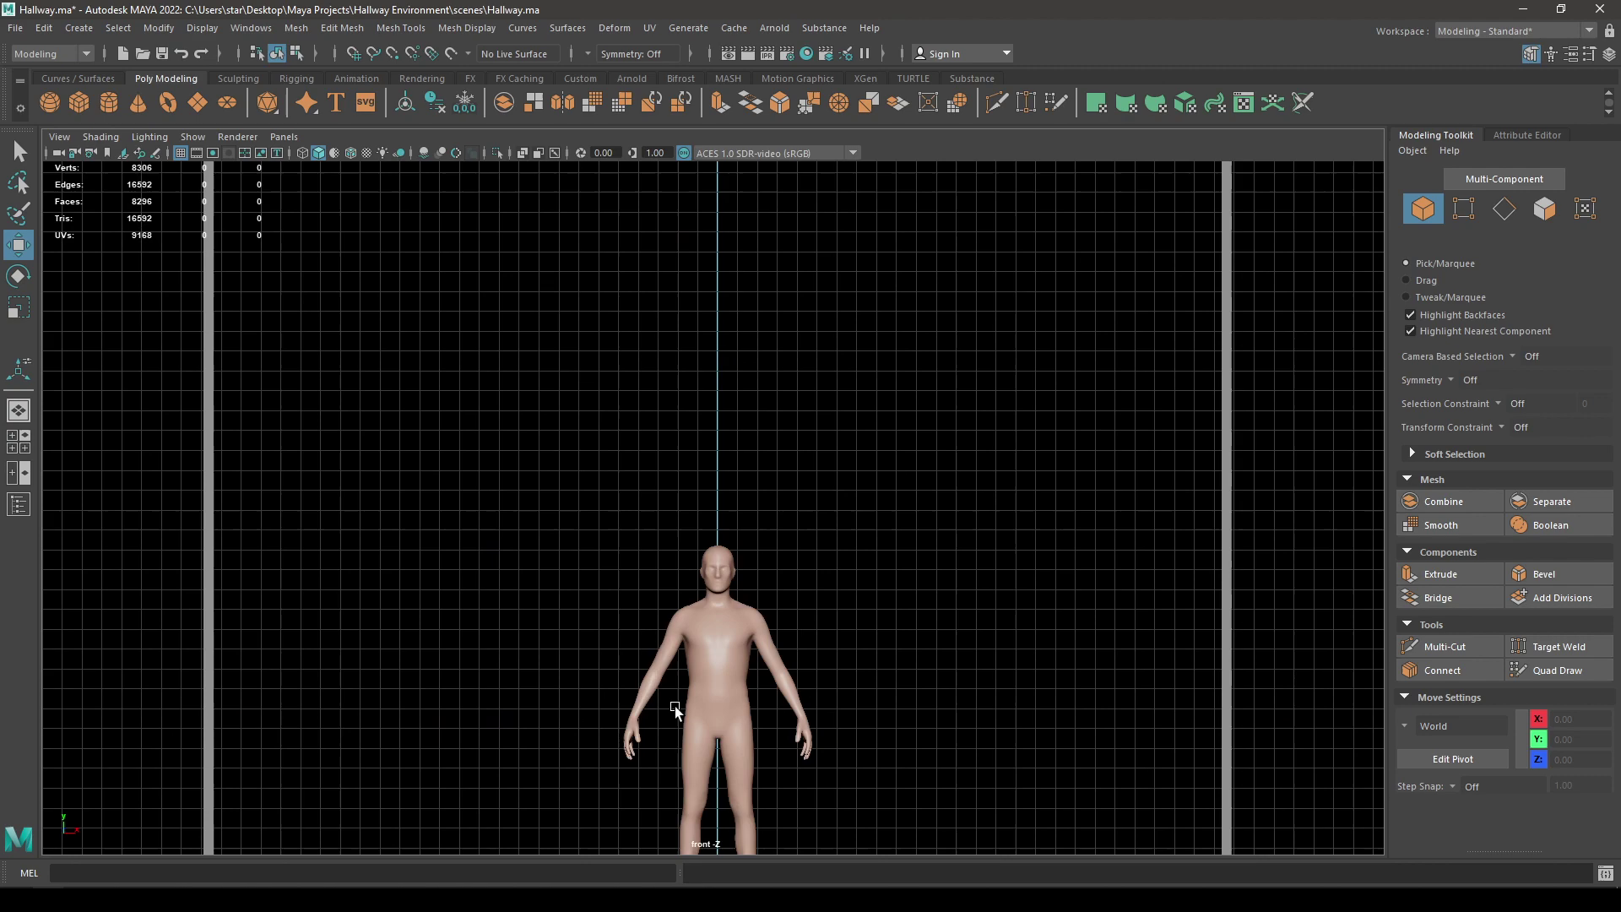
middle_click_drag(423, 194, 700, 655, "alt")
scroll(722, 404, "up", 6)
key("space")
left_click_drag(745, 524, 728, 443)
right_click_drag(728, 442, 1205, 458, "alt")
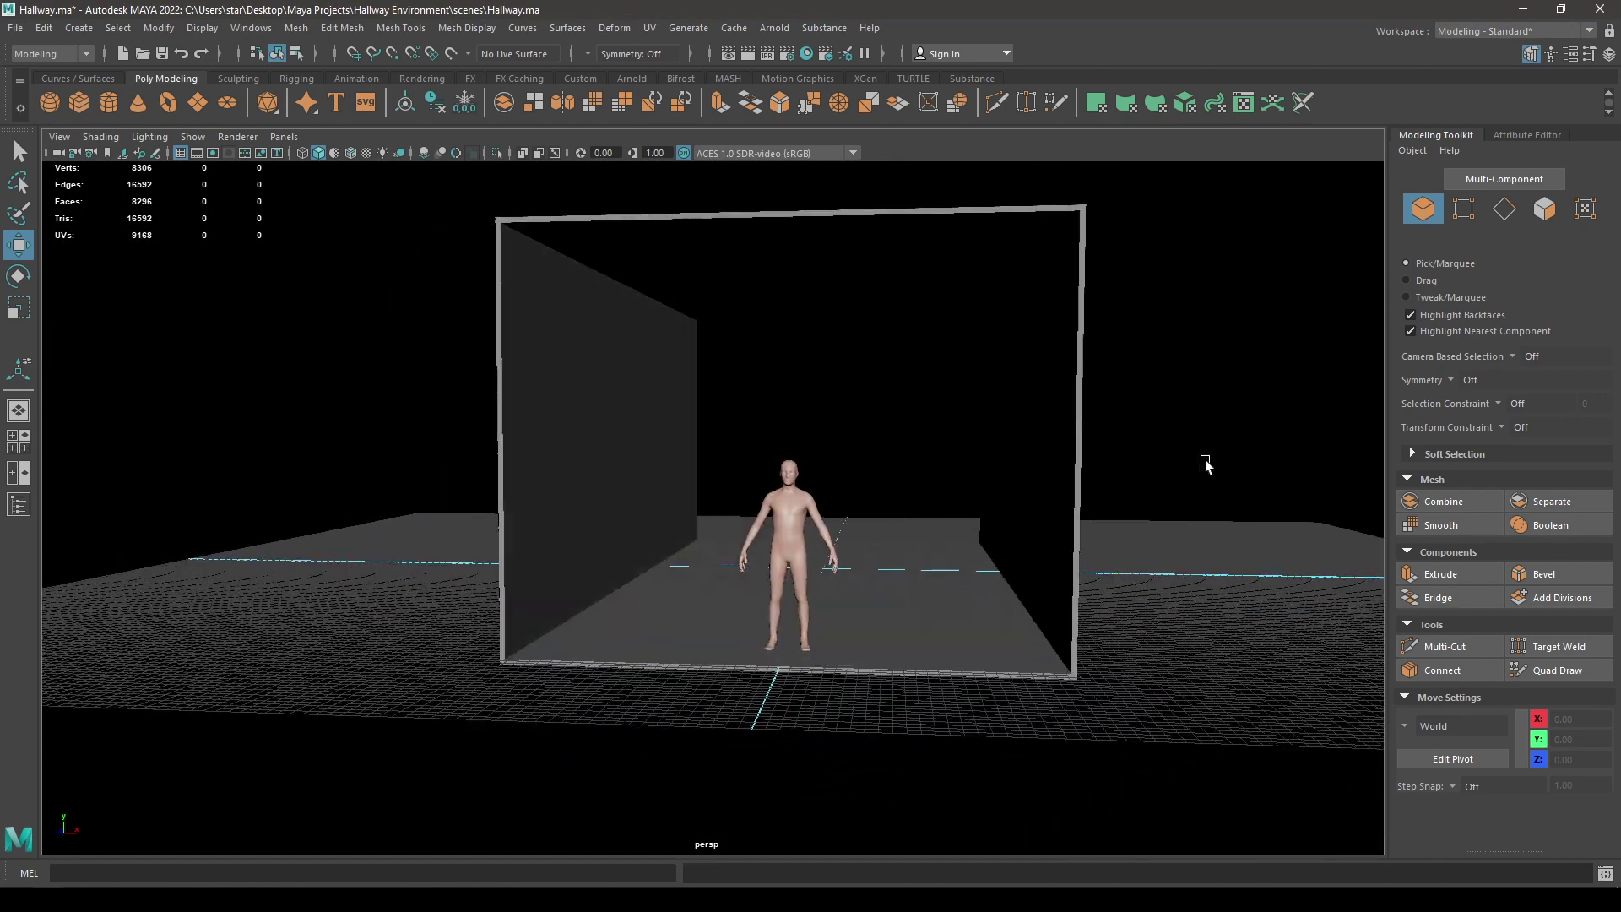
left_click_drag(1036, 410, 963, 409, "alt")
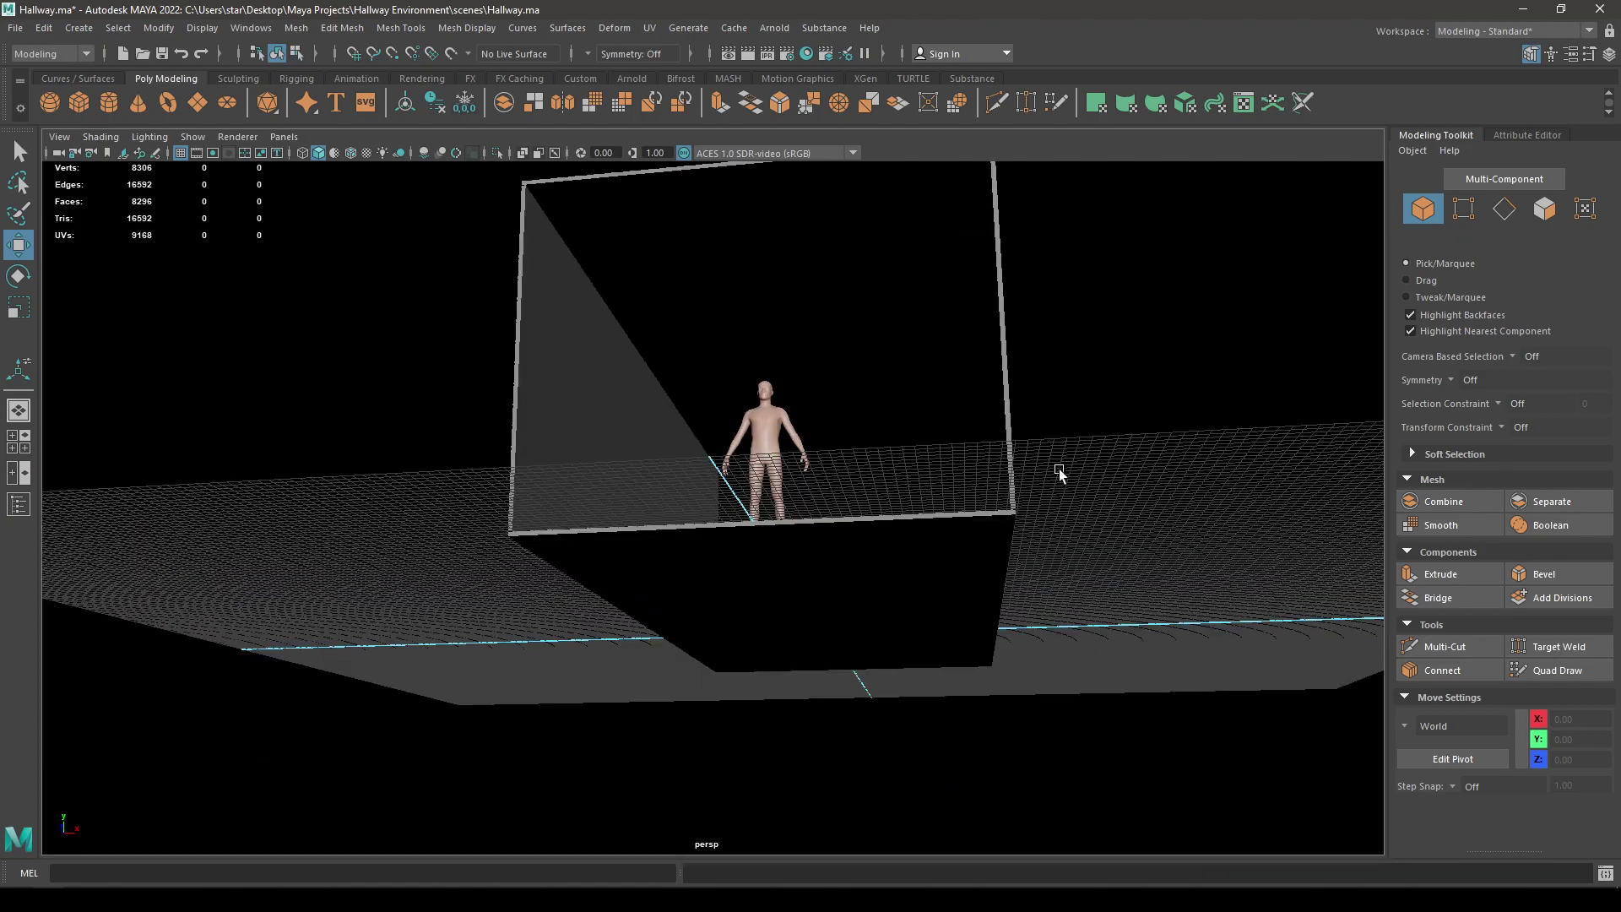
left_click_drag(1059, 468, 1166, 306, "alt")
Step: Create a polygon cylinder and raise it along Y to about 386, just below the ceiling
right_click(1166, 304, "shift")
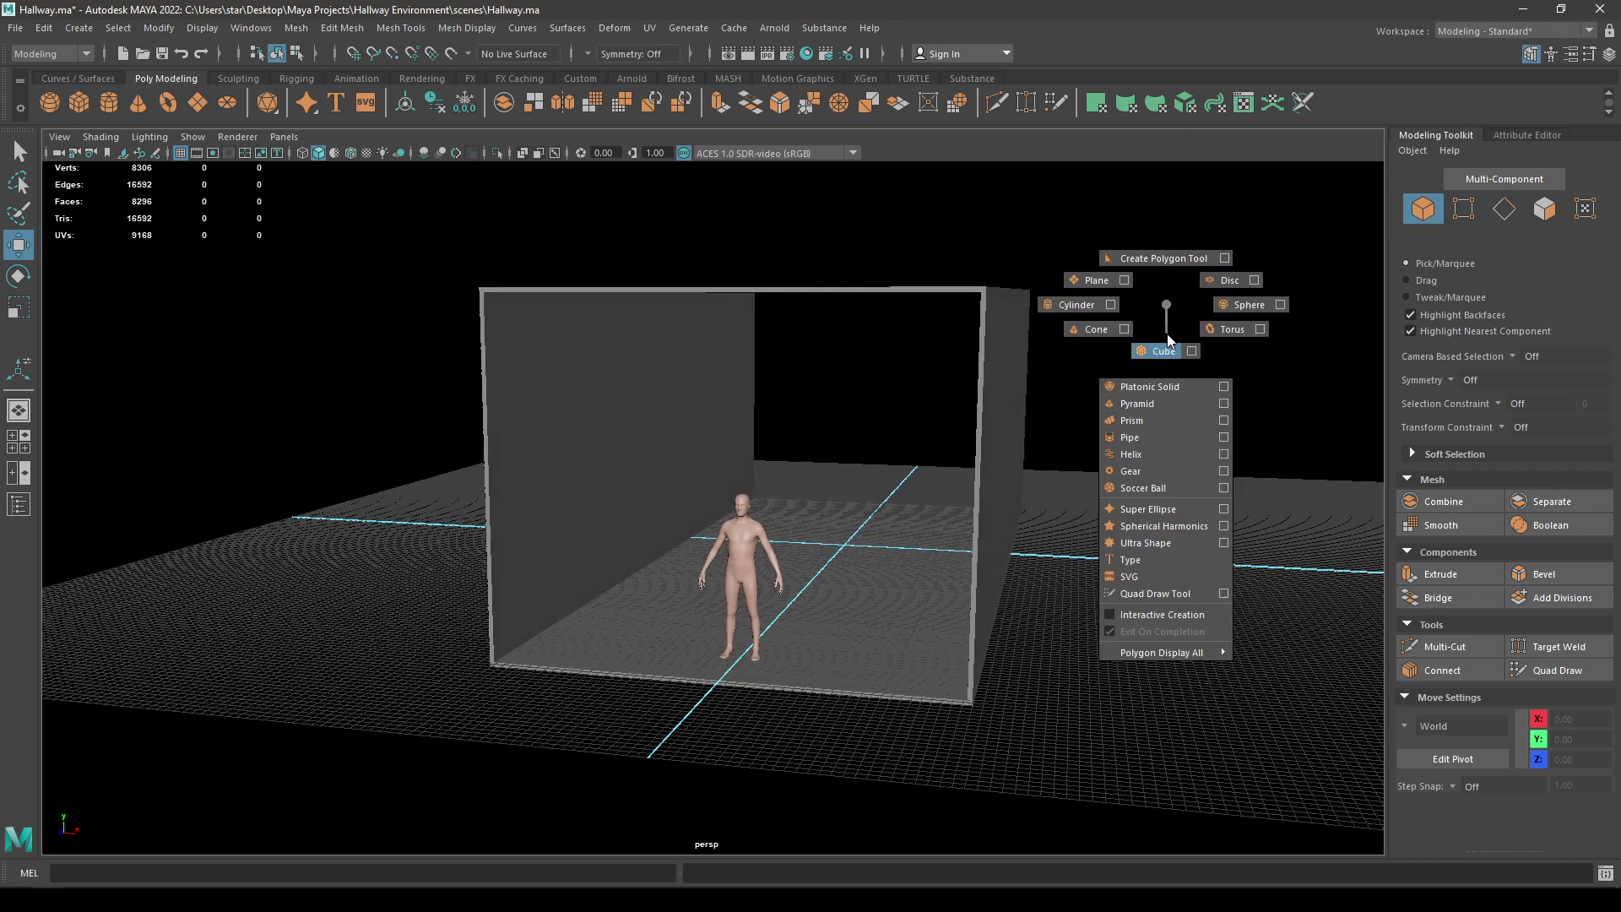
left_click(1081, 304)
left_click_drag(1067, 380, 768, 505, "alt")
key("space")
left_click_drag(869, 450, 890, 532)
key("space")
scroll(895, 507, "down", 6)
scroll(874, 498, "down", 2)
middle_click_drag(1128, 792, 994, 582, "alt")
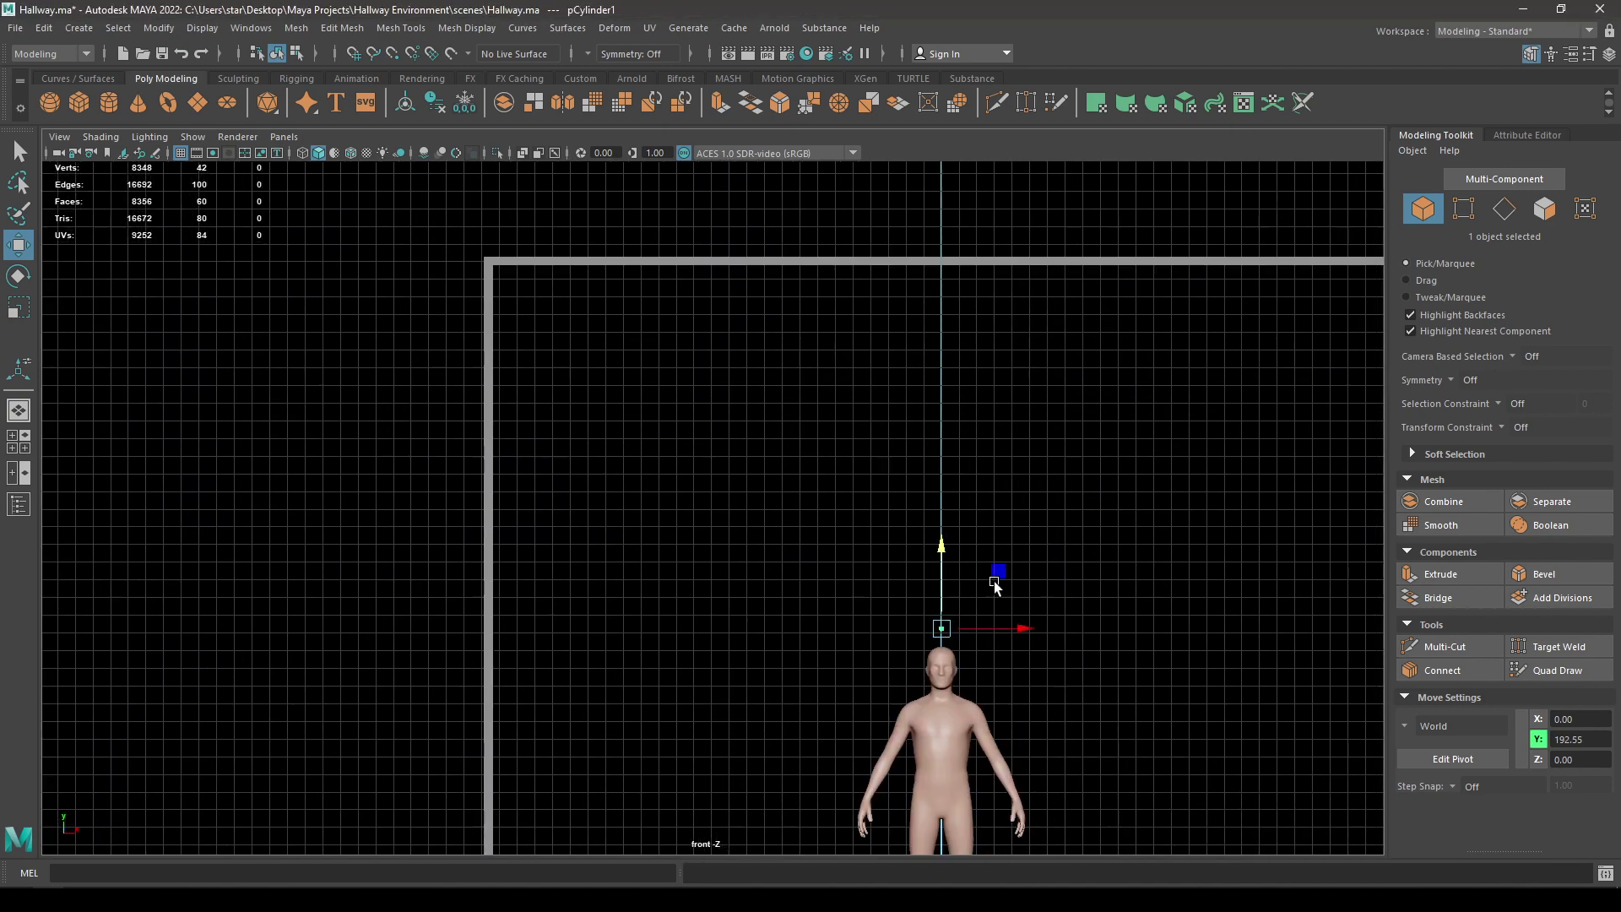
left_click_drag(941, 553, 951, 473)
left_click_drag(929, 208, 928, 208)
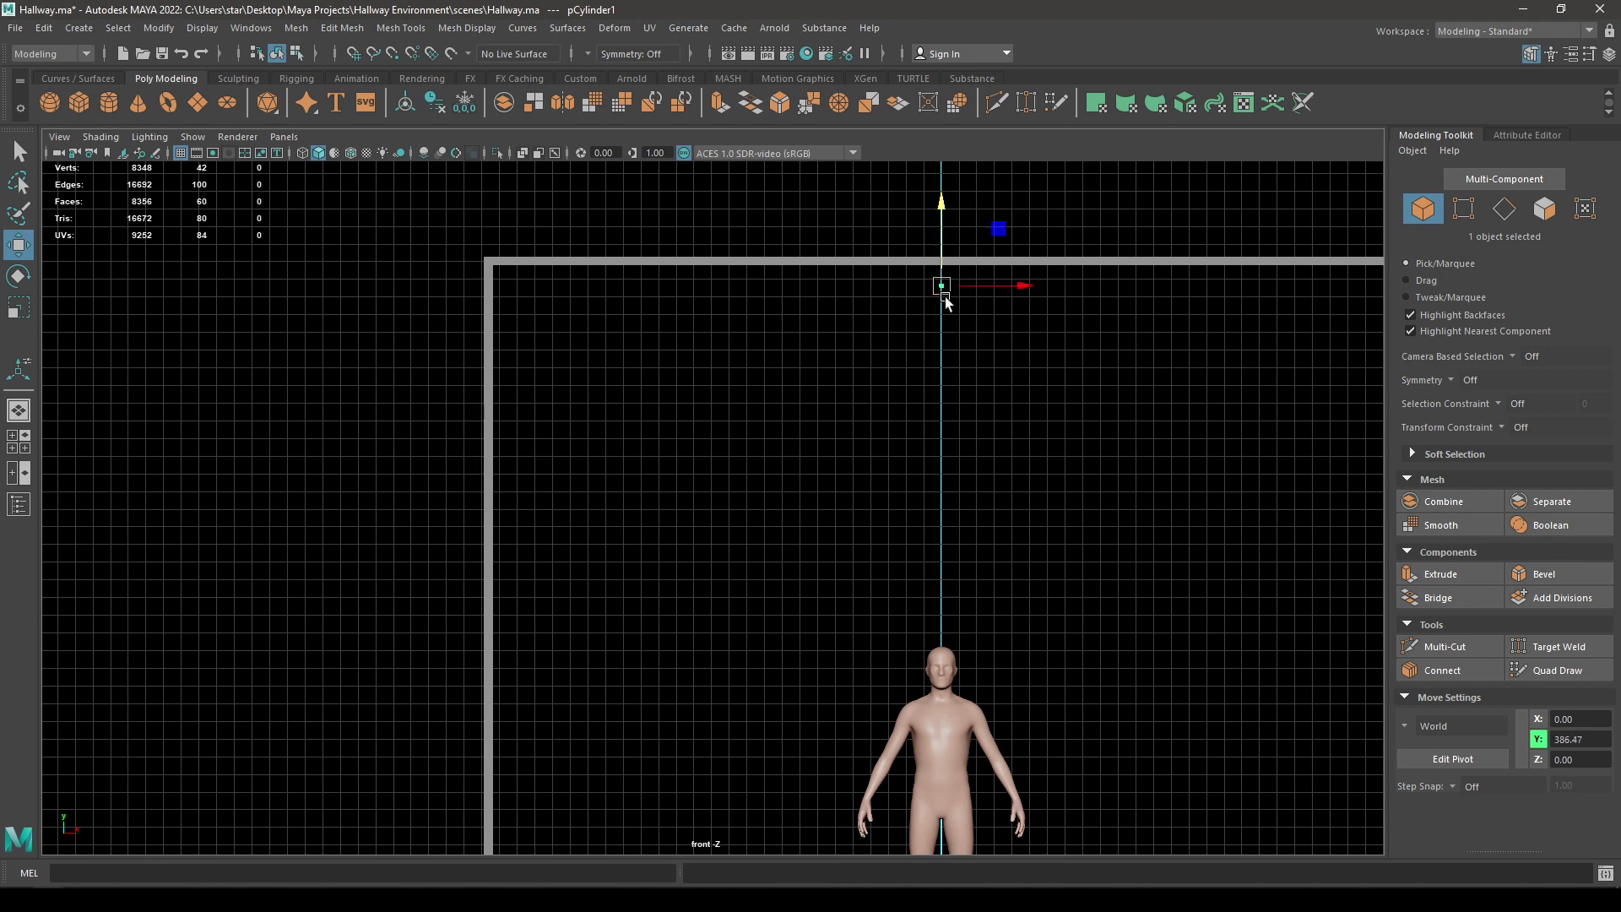
Step: Rotate the cylinder a quarter turn about X so its circular cap faces the front view
key("f")
right_click_drag(996, 414, 886, 26, "alt")
right_click_drag(898, 362, 816, 173, "alt")
scroll(941, 481, "down", 5)
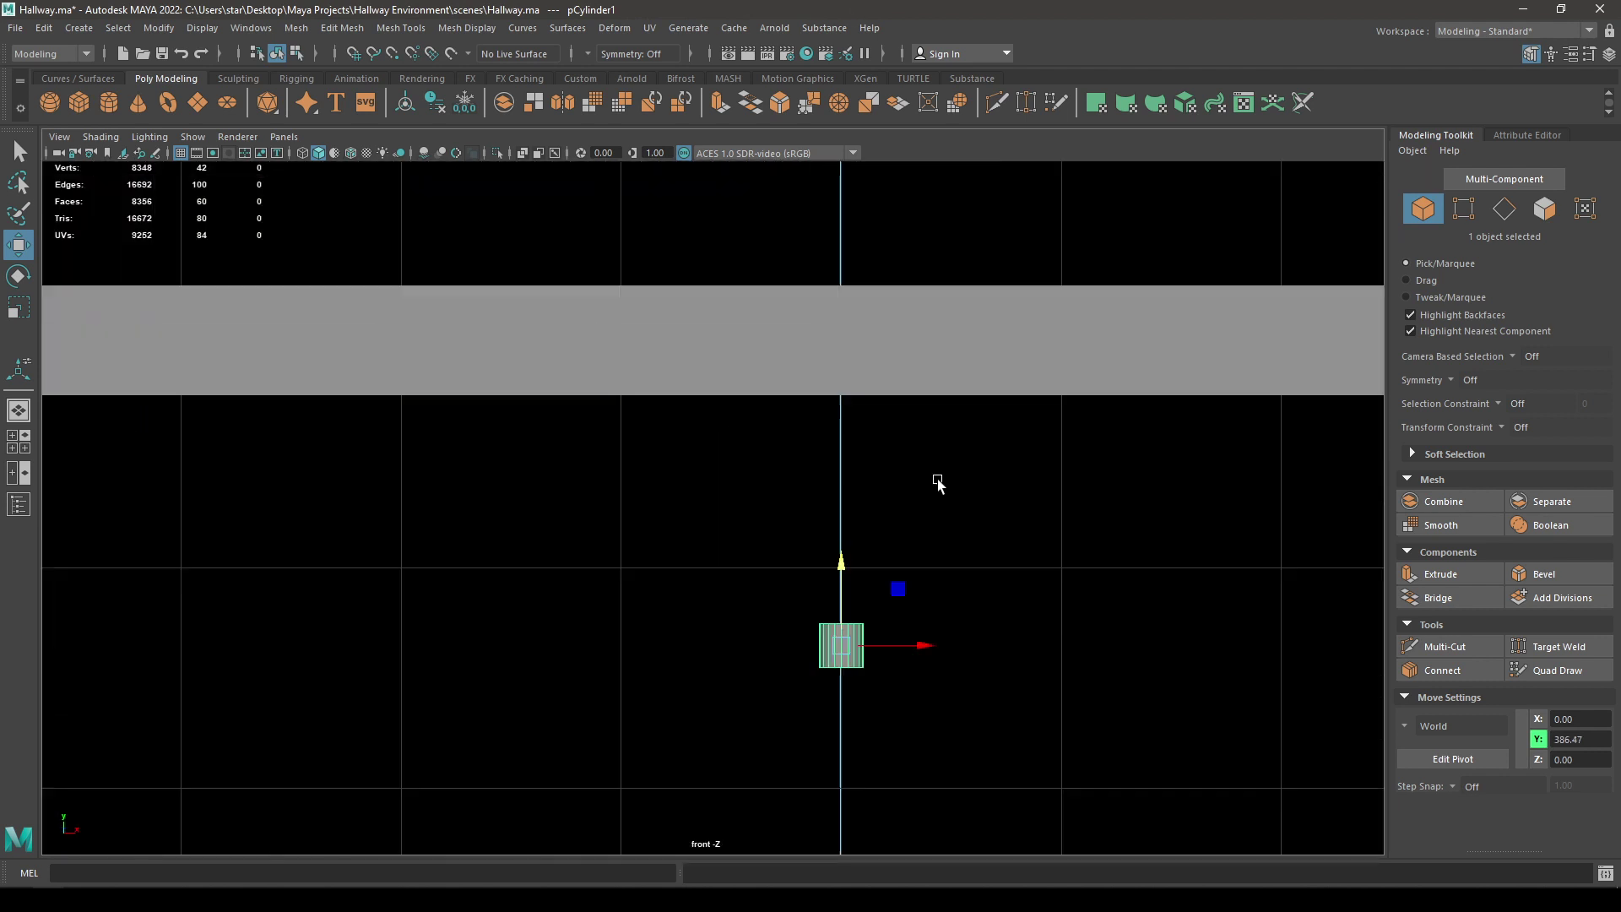
key("e")
left_click_drag(782, 518, 788, 626)
key("w")
Step: Set the cylinder's radius to 30
scroll(799, 203, "down", 10)
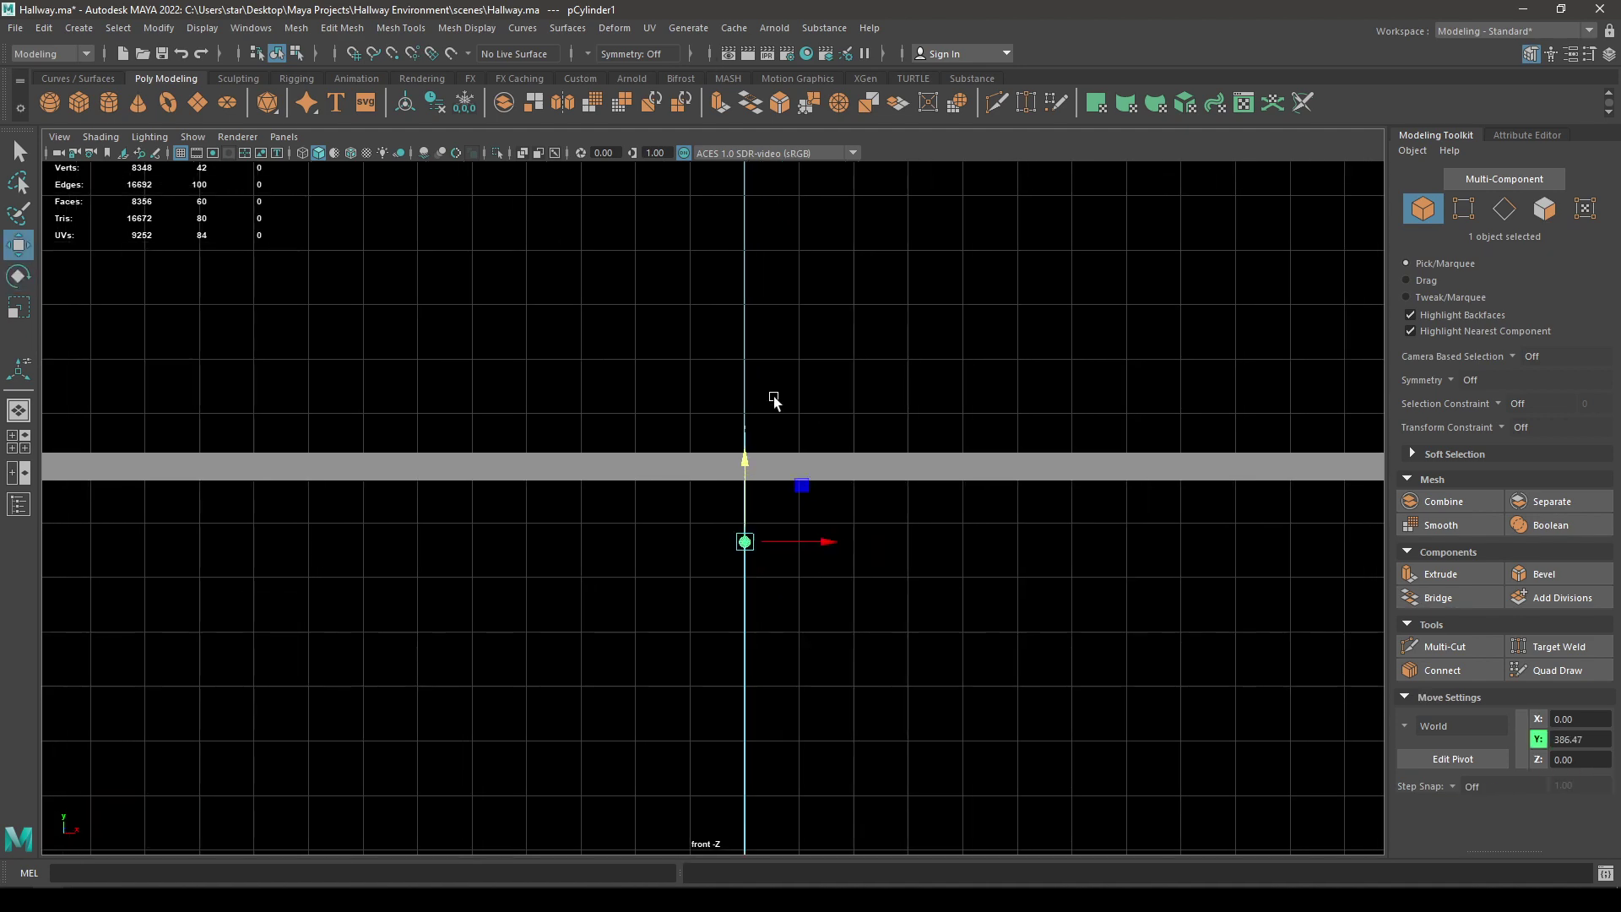
scroll(675, 547, "down", 4)
middle_click_drag(727, 517, 773, 385, "alt")
scroll(895, 621, "up", 6)
middle_click_drag(851, 499, 868, 566, "alt")
scroll(867, 561, "down", 4)
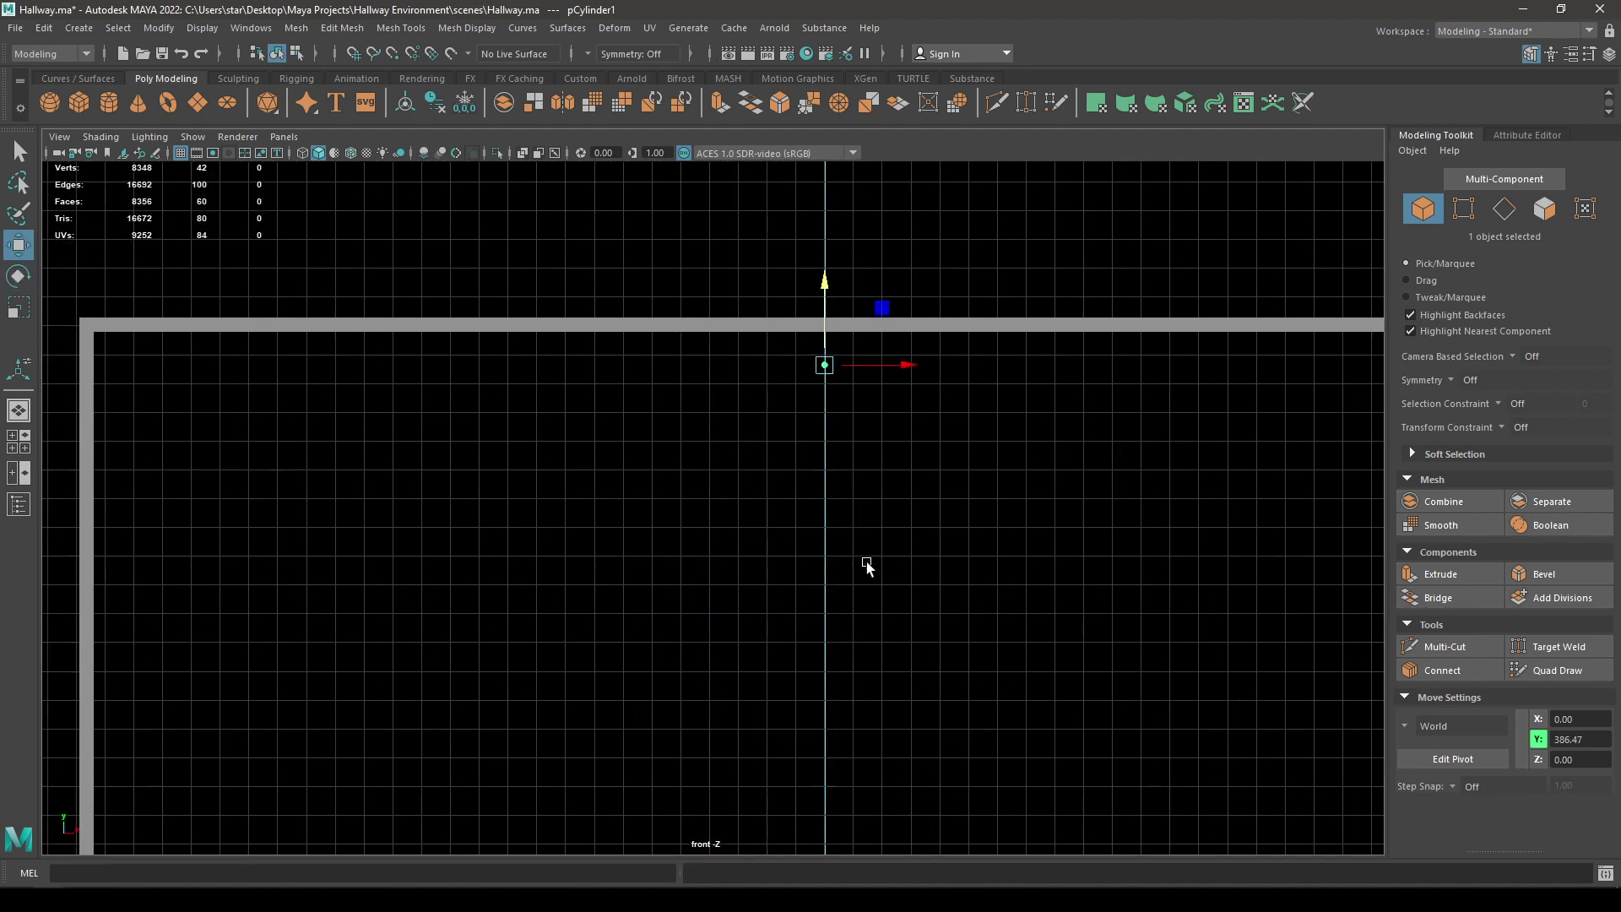
key("t")
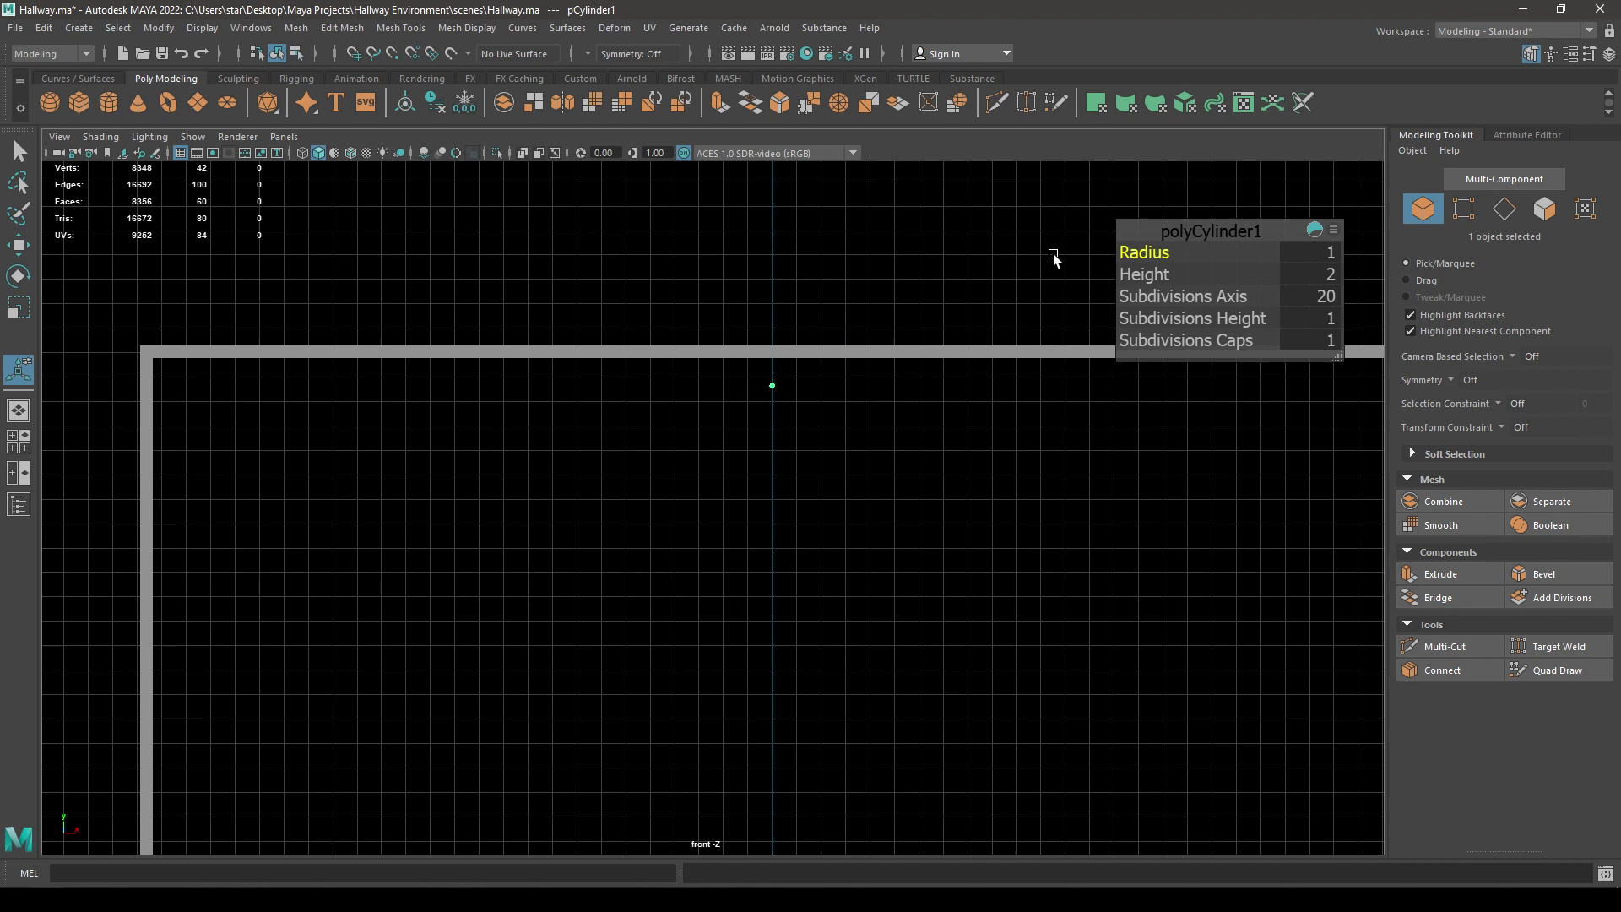
left_click_drag(1131, 250, 1366, 275)
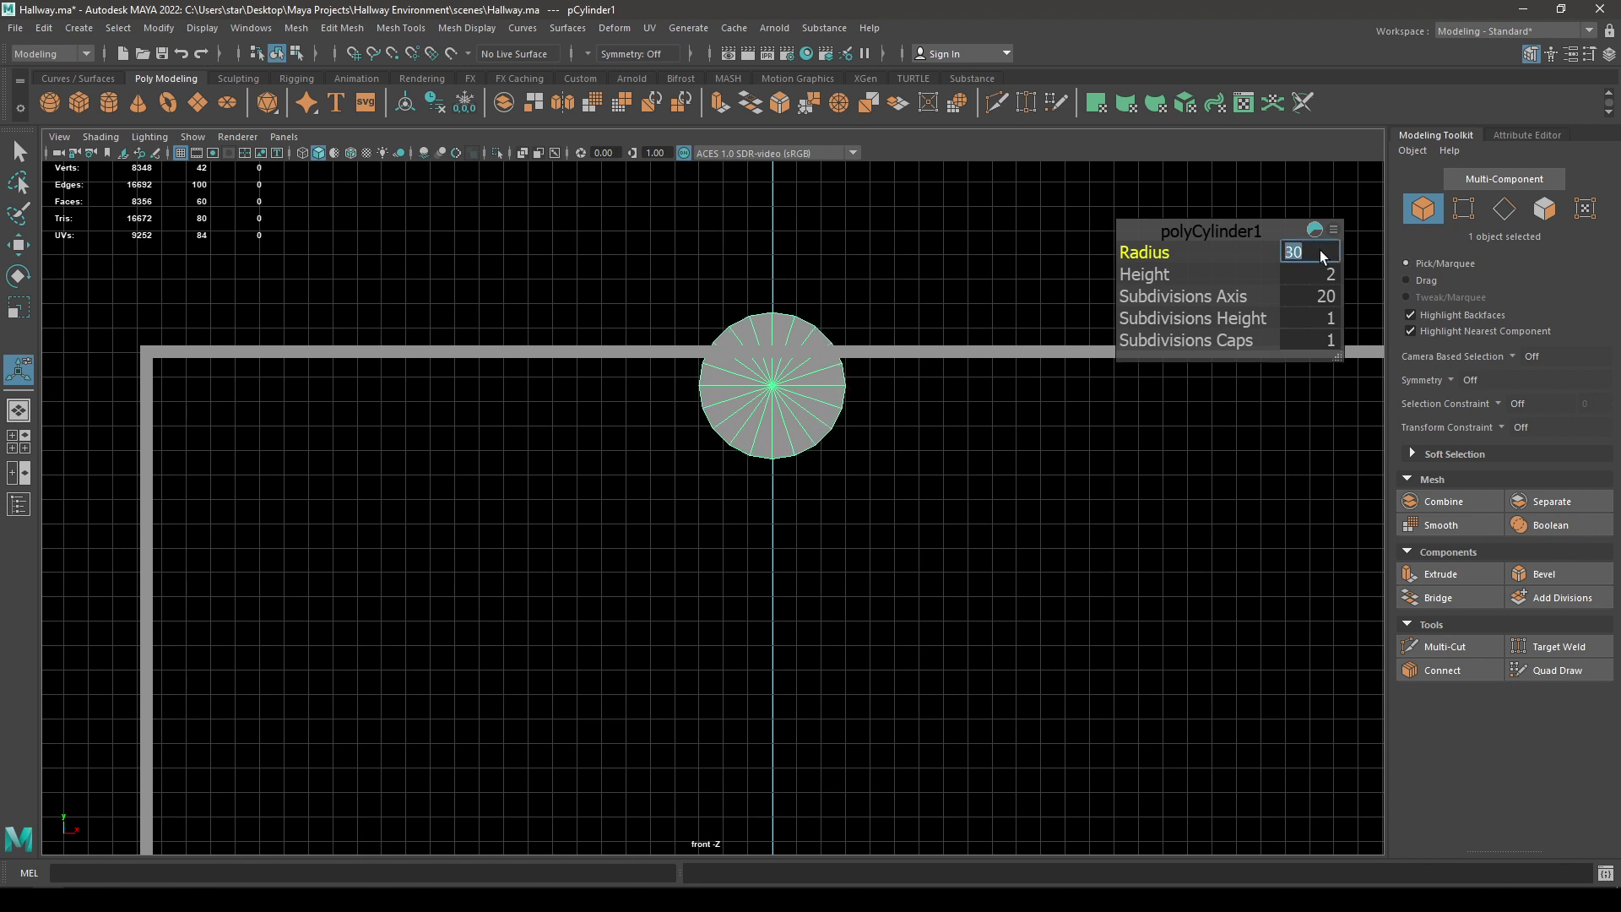
key("w")
Step: Delete the faces of the cylinder's upper half and return to object mode
right_click(919, 244)
right_click_drag(918, 243, 917, 290)
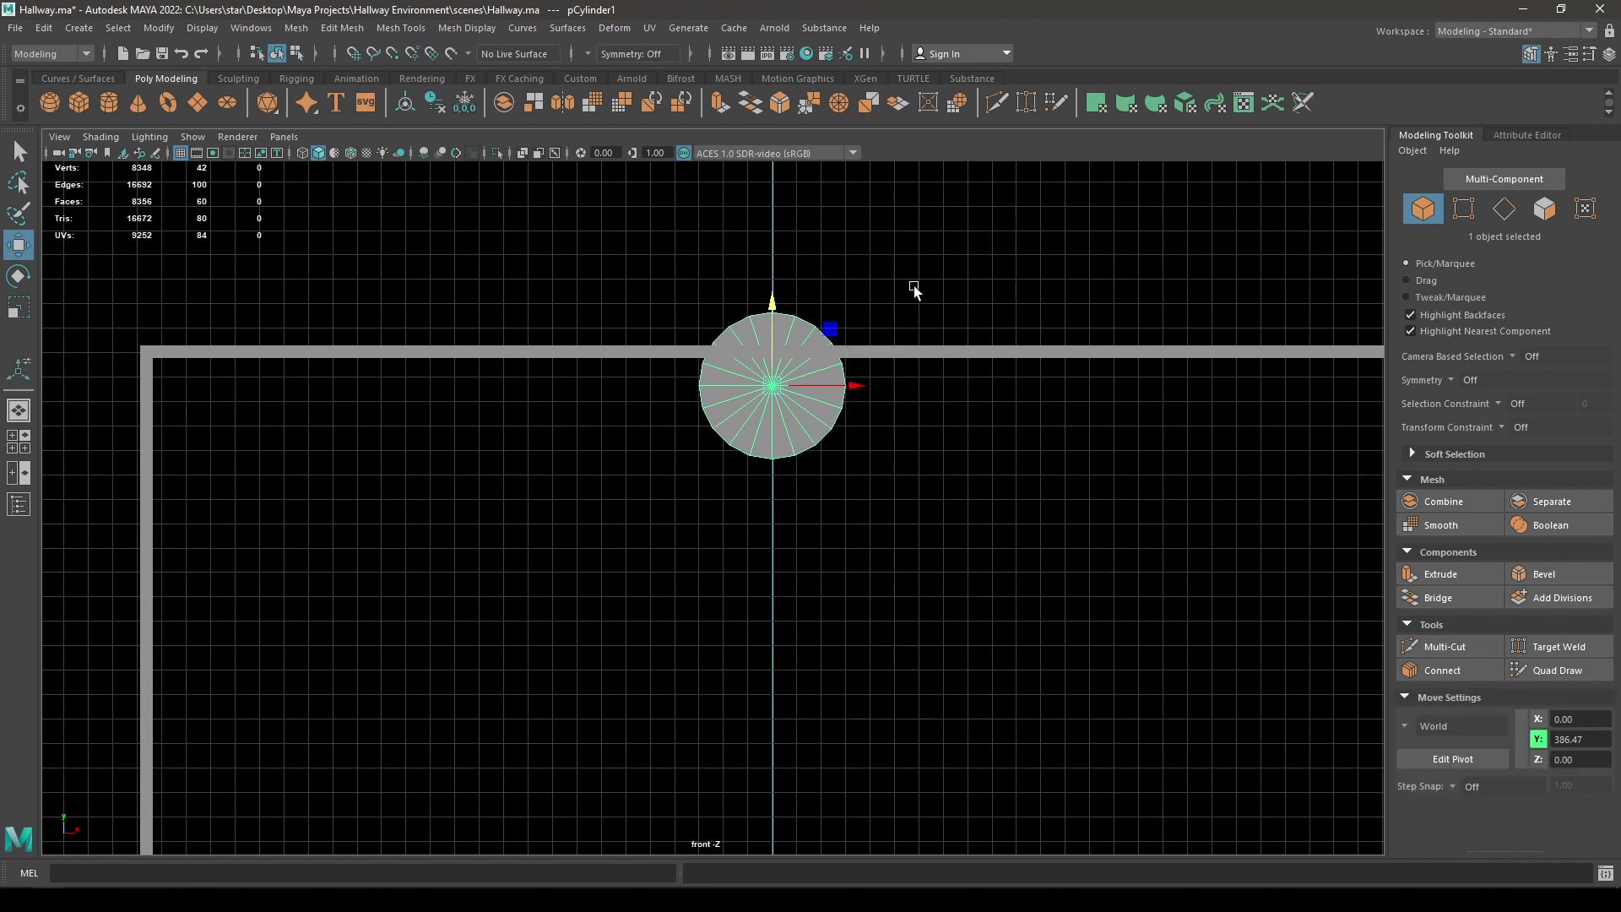
left_click_drag(973, 250, 1145, 348)
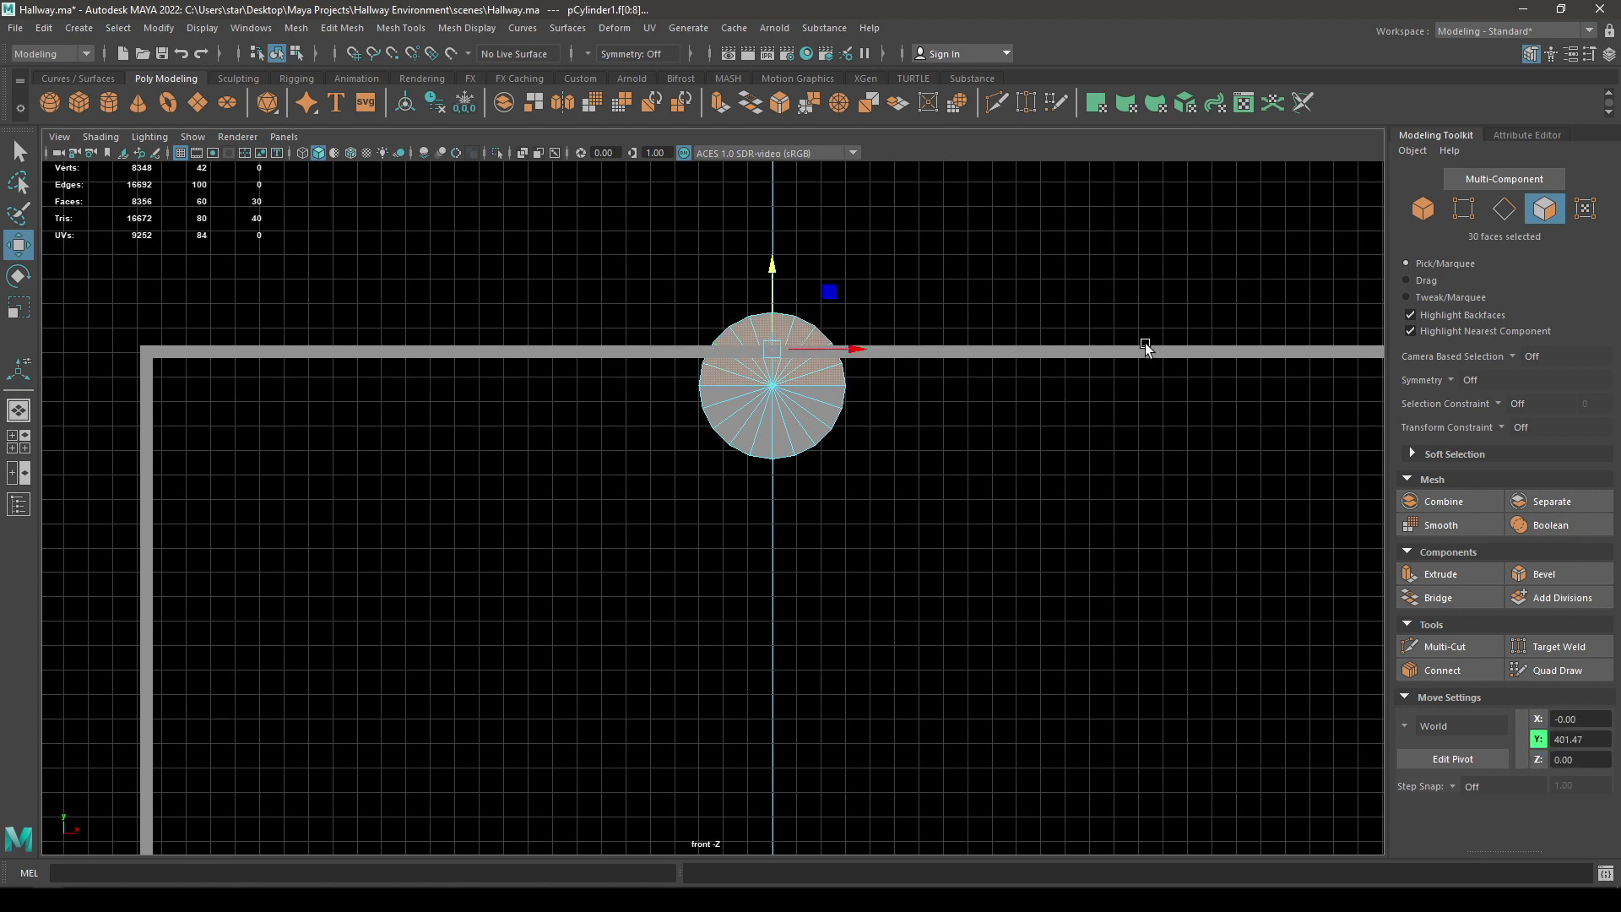
key("Delete")
right_click_drag(941, 261, 1020, 241)
Step: Raise the half-cylinder along Y to about 398 so its flat side meets the ceiling's underside
middle_click_drag(797, 317, 806, 439, "alt")
right_click_drag(806, 439, 940, 506, "alt")
middle_click_drag(940, 507, 815, 450, "alt")
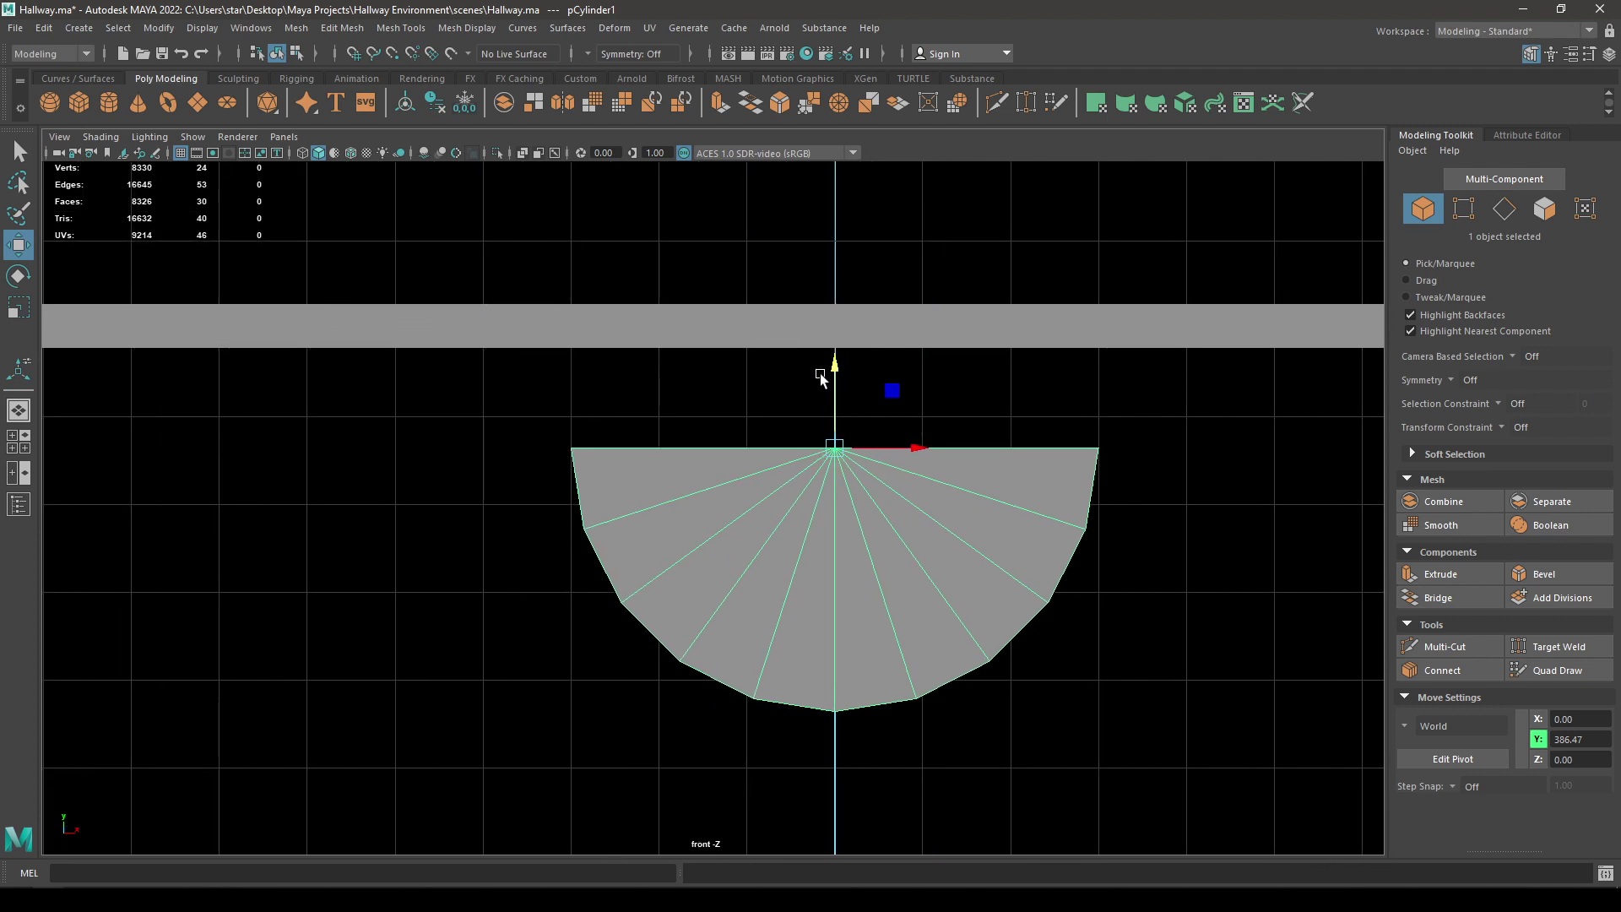
left_click_drag(821, 378, 856, 264)
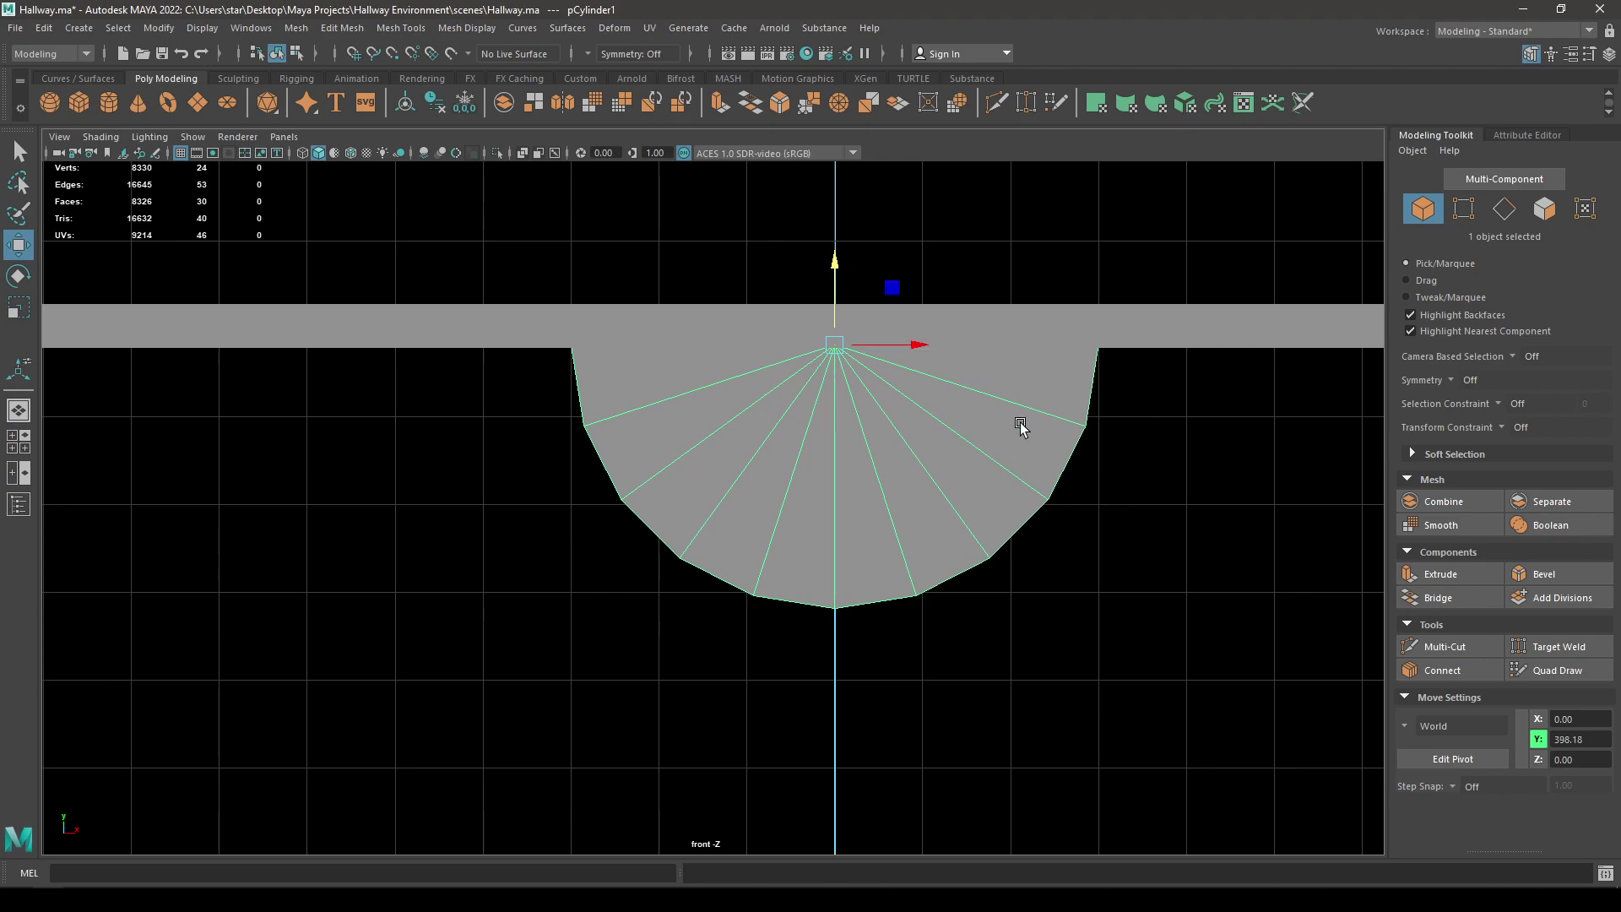
Step: Show the half-cylinder from the top in wireframe and switch to editing its vertices
key("space")
left_click_drag(1021, 428, 1021, 393)
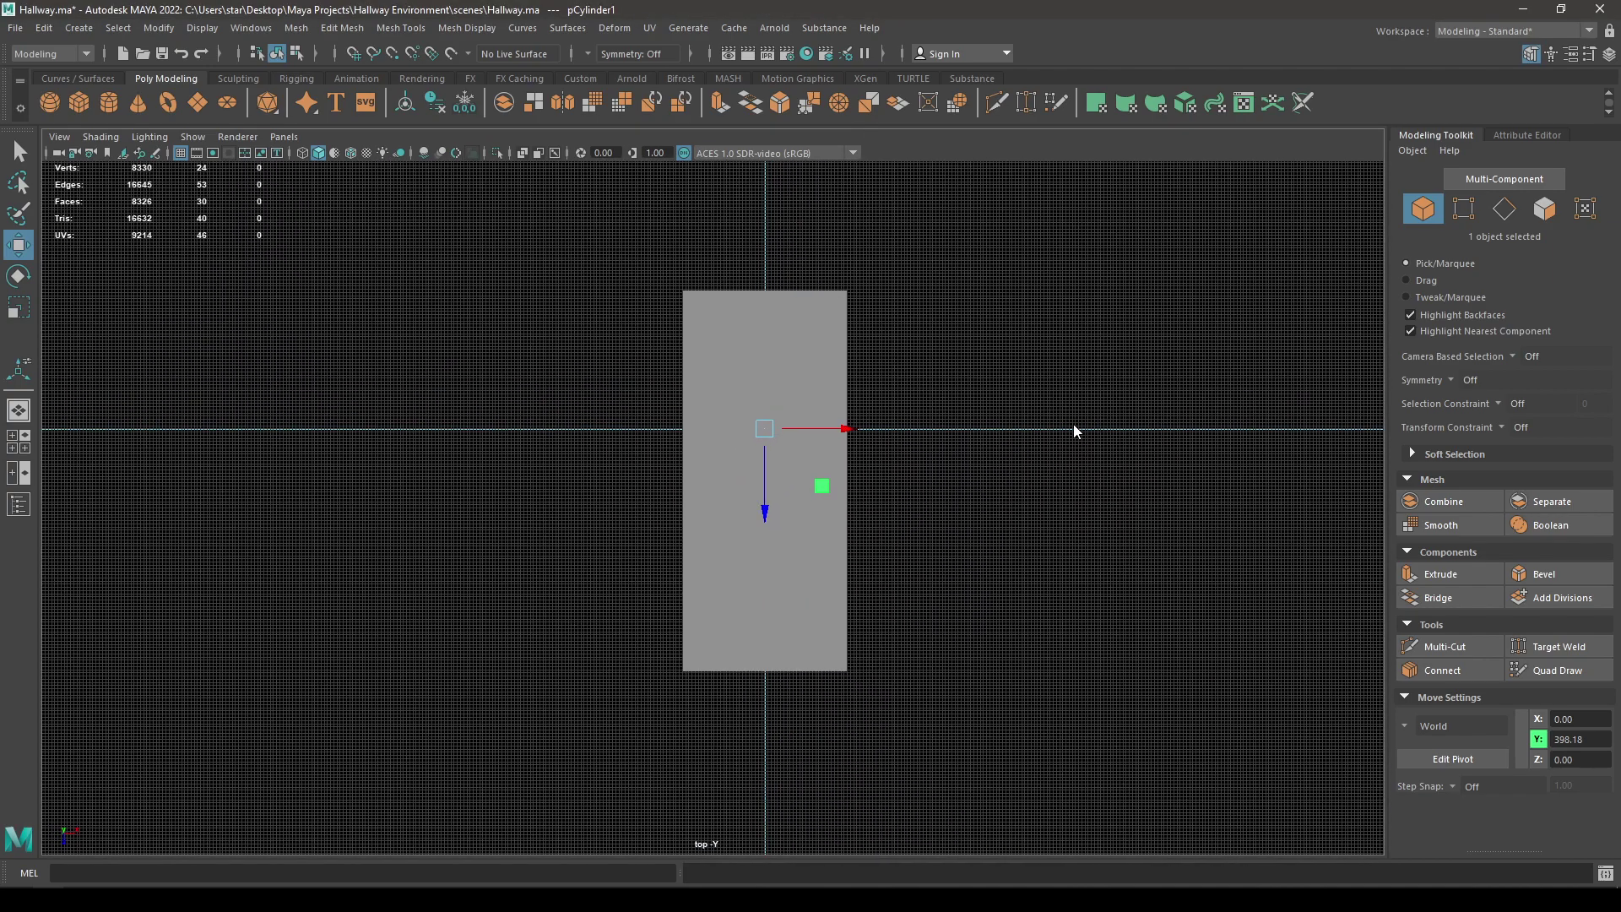
right_click_drag(1075, 431, 985, 405)
key("4")
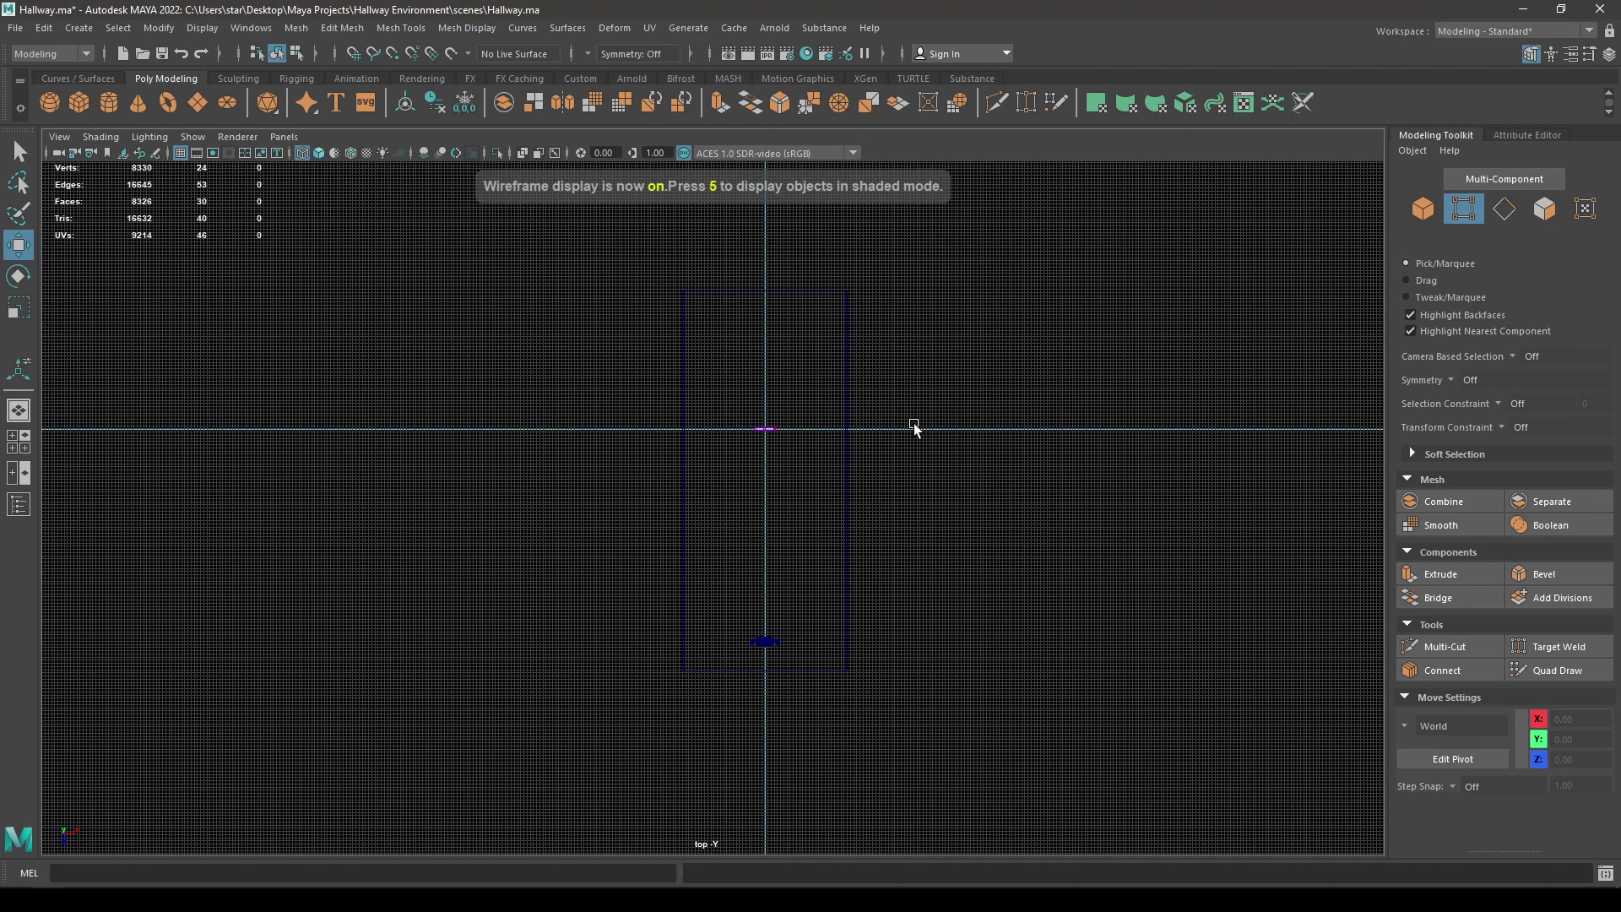
Step: Move the half-cylinder's front row of vertices along Z to about 764, snapping to the hallway's front end
right_click_drag(877, 398, 1013, 904, "alt")
middle_click_drag(1033, 290, 706, 880, "alt")
right_click_drag(693, 507, 747, 733, "alt")
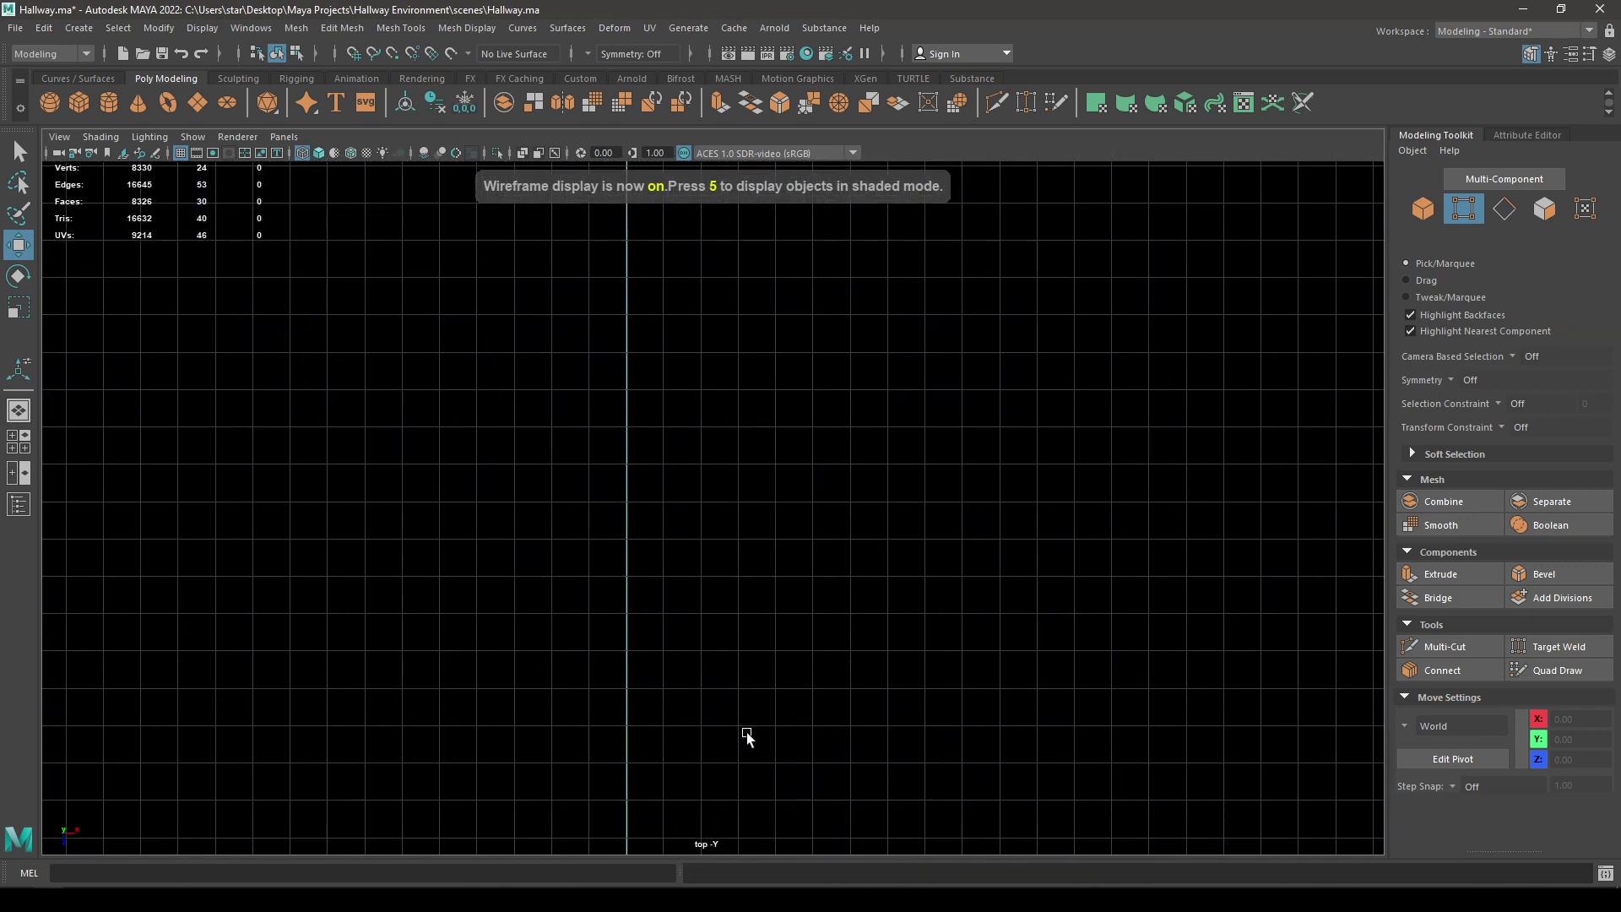
middle_click_drag(747, 737, 904, 543, "alt")
left_click_drag(989, 469, 647, 402)
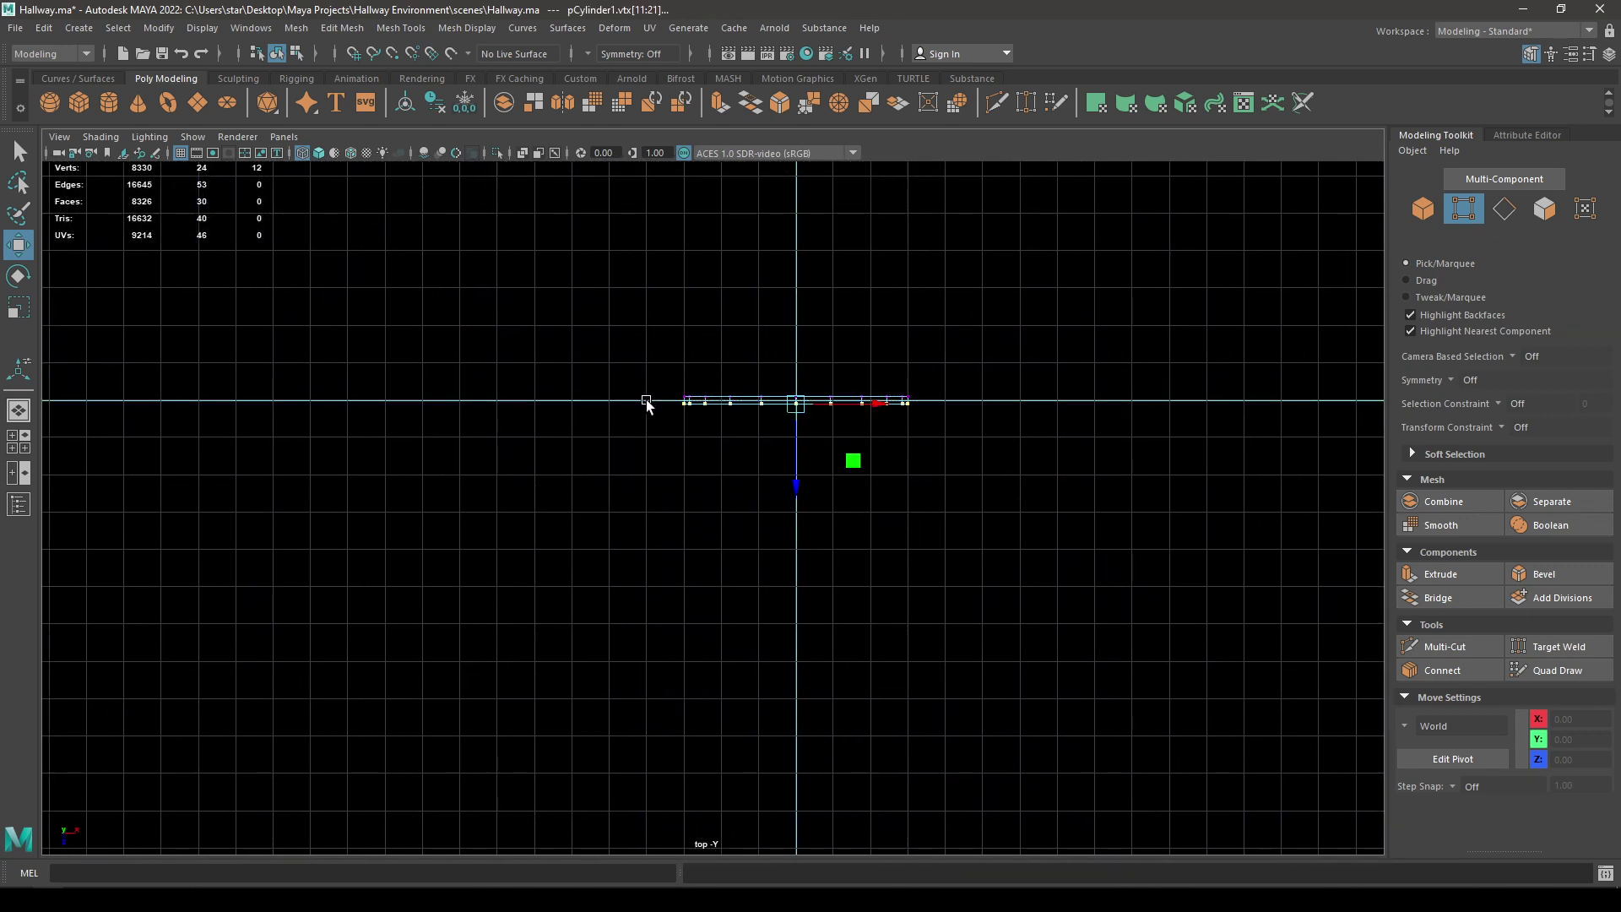
right_click_drag(728, 419, 789, 642, "alt")
scroll(1029, 567, "down", 10)
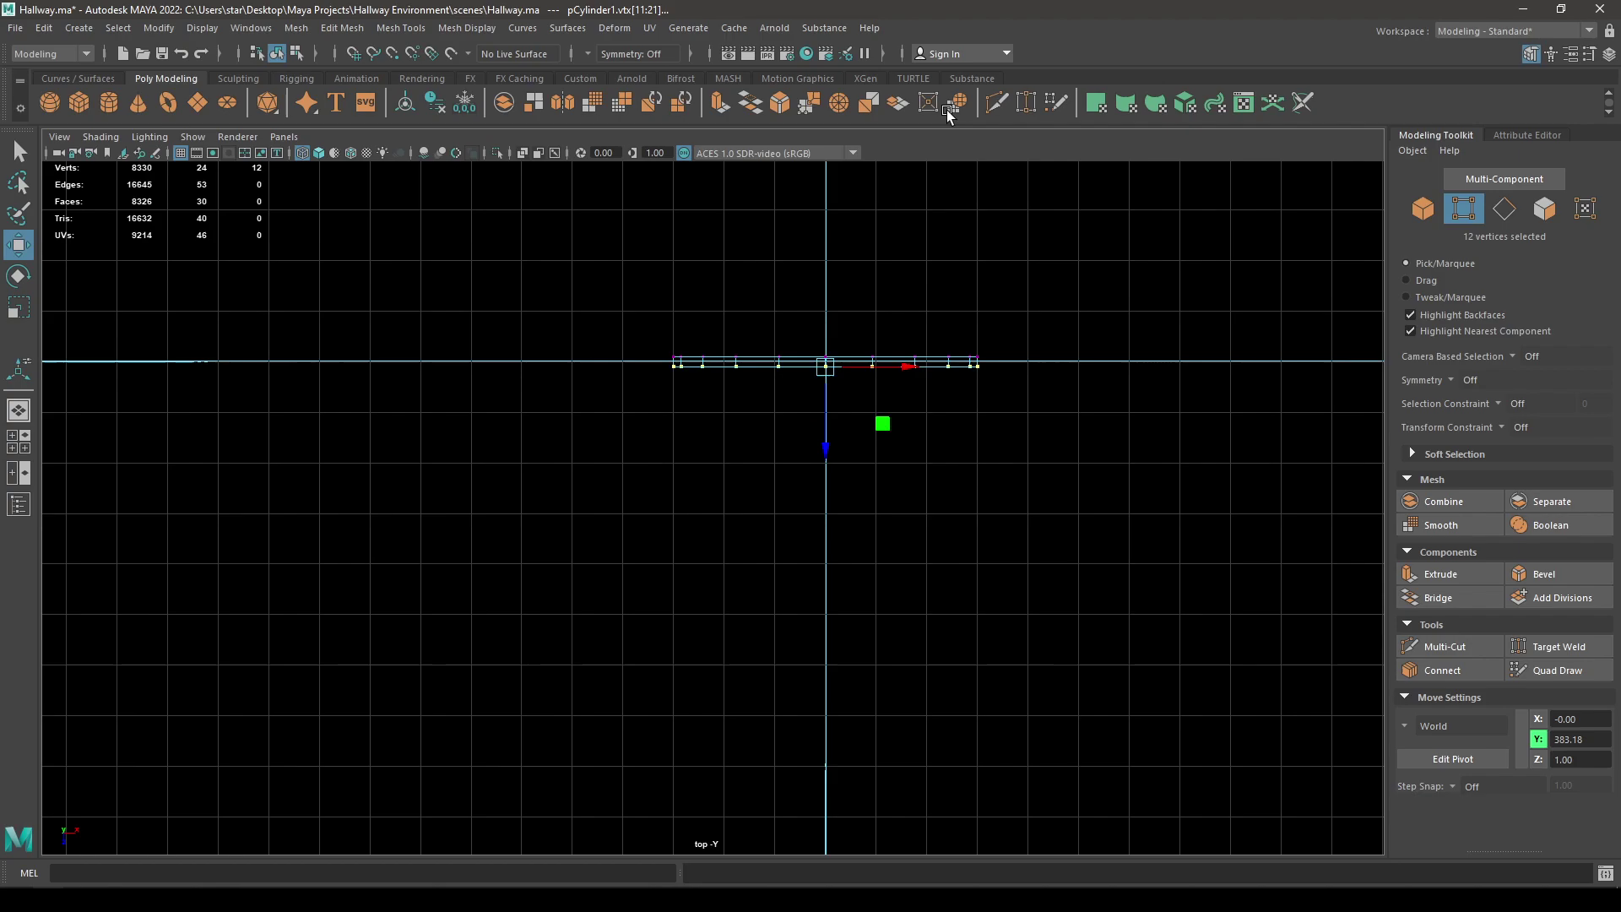
right_click_drag(785, 58, 735, 3, "alt")
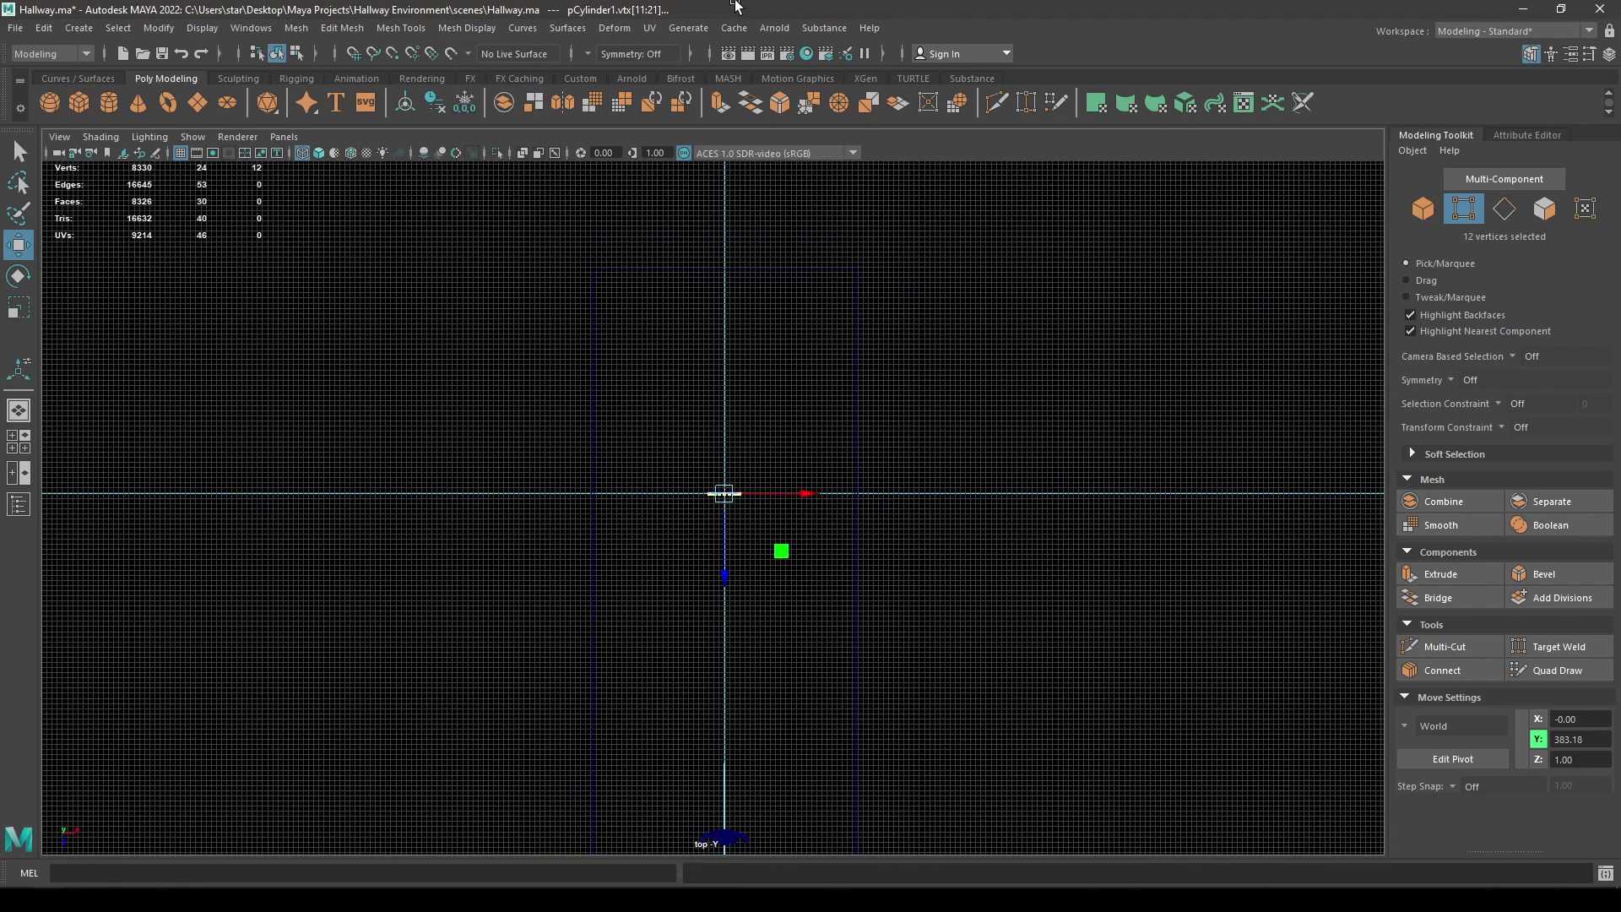
right_click_drag(790, 658, 778, 557, "alt")
middle_click_drag(767, 731, 802, 692, "alt")
right_click_drag(791, 503, 786, 445, "alt")
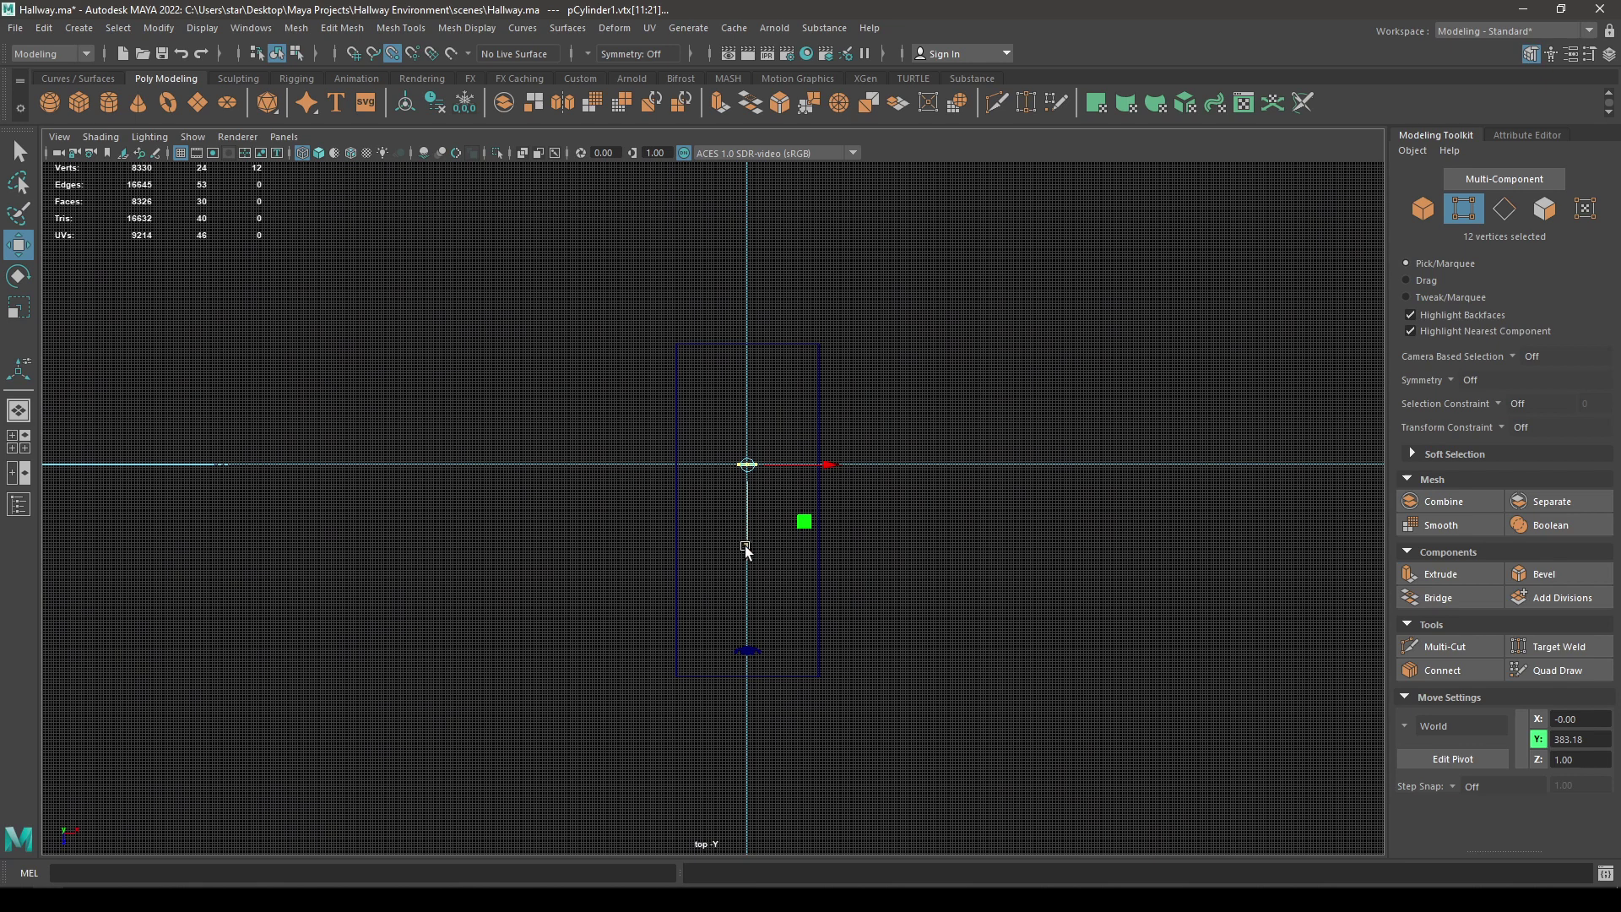
left_click_drag(745, 547, 745, 680)
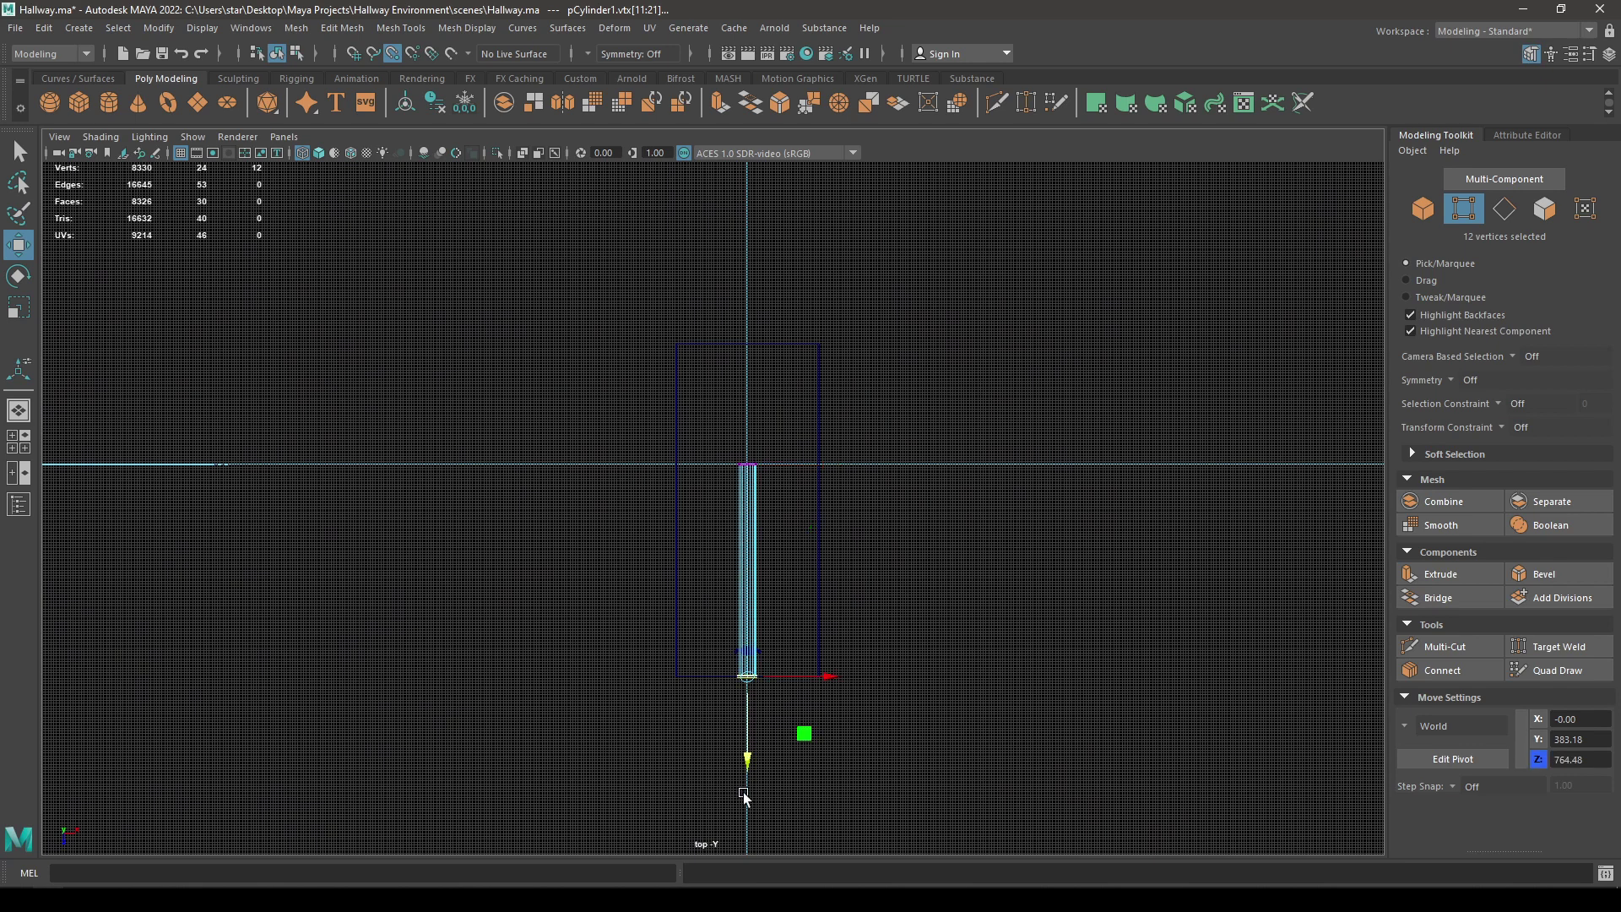
Step: Snap the half-cylinder's rear vertices along Z to the hallway's far end at about -435.5, and restore shaded perspective display and object mode
left_click_drag(783, 506, 642, 404)
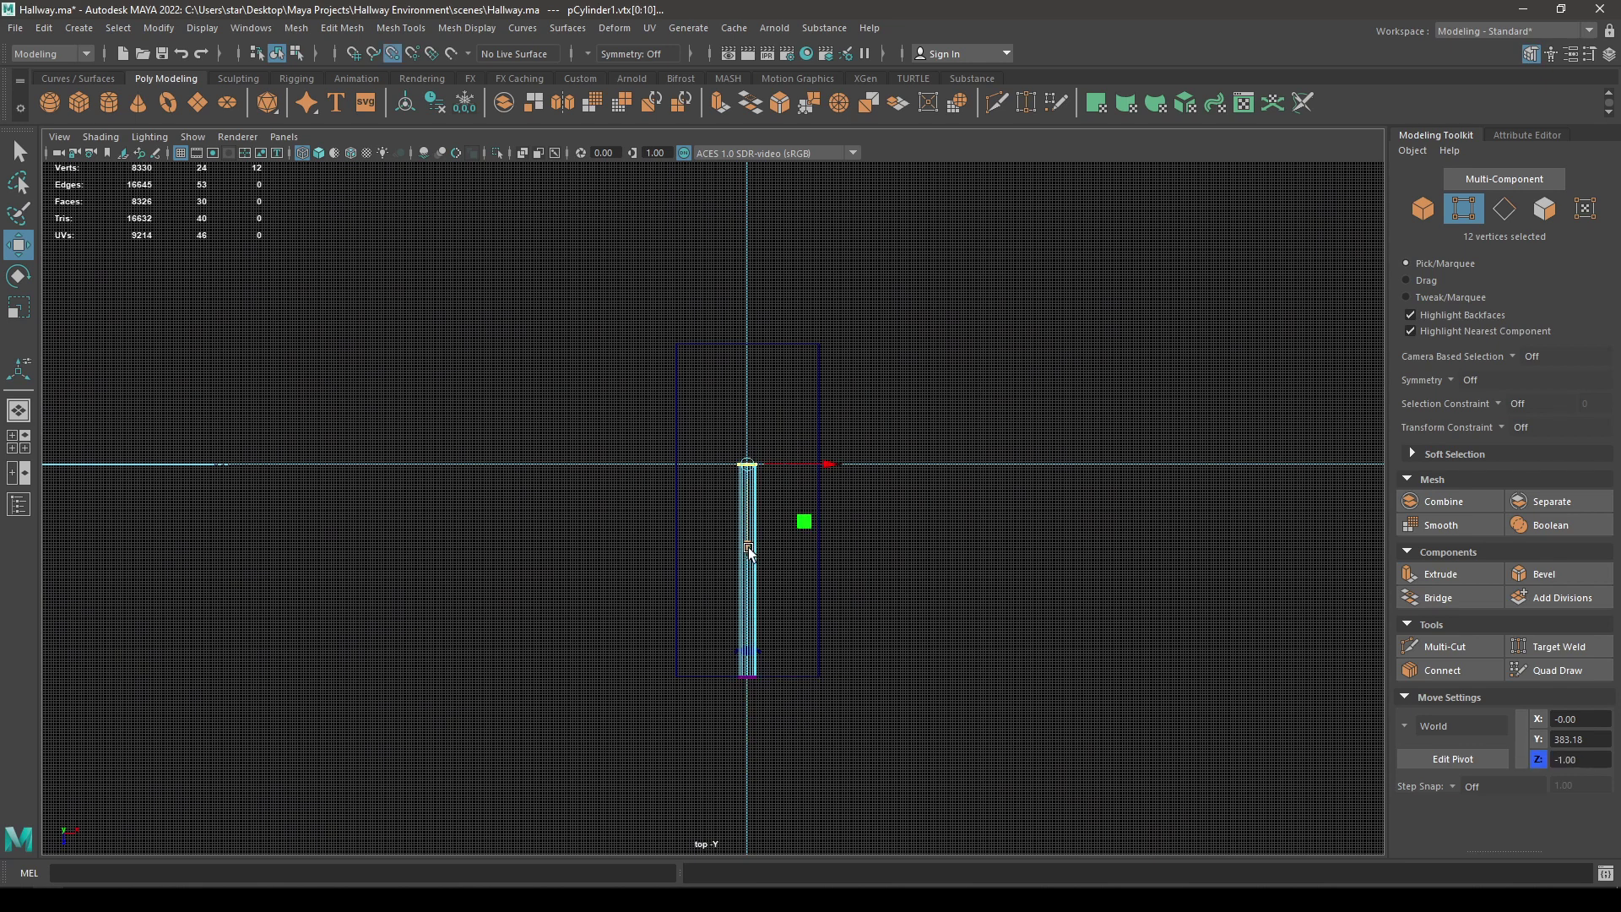
left_click_drag(749, 550, 763, 291)
key("space")
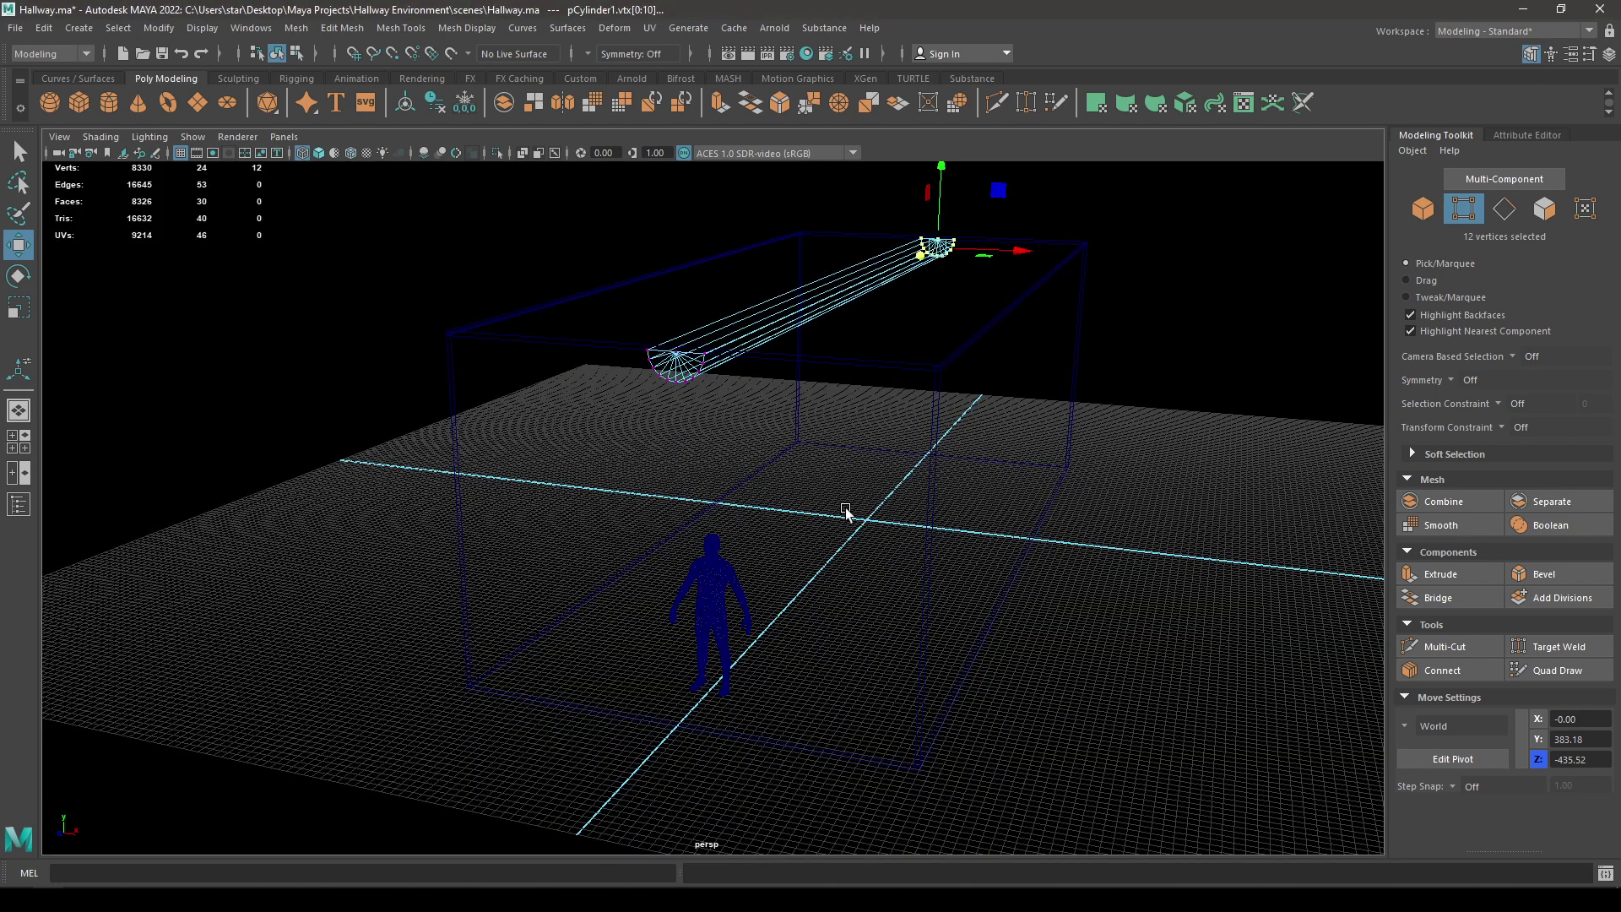
left_click_drag(845, 510, 879, 478, "alt")
key("6")
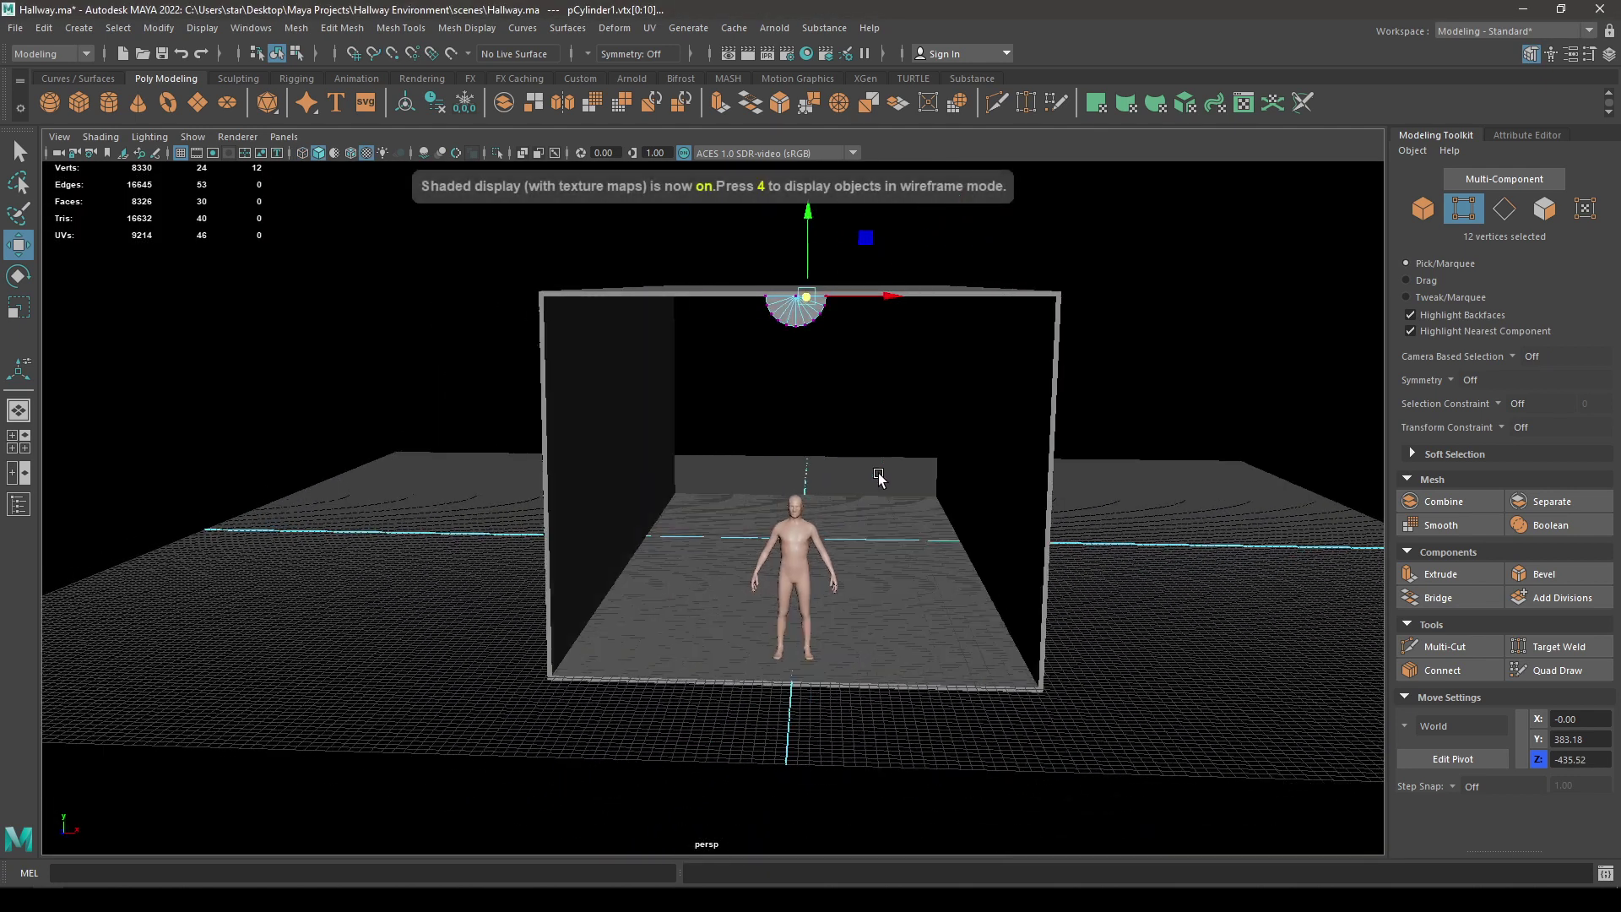
right_click_drag(1244, 329, 1368, 293)
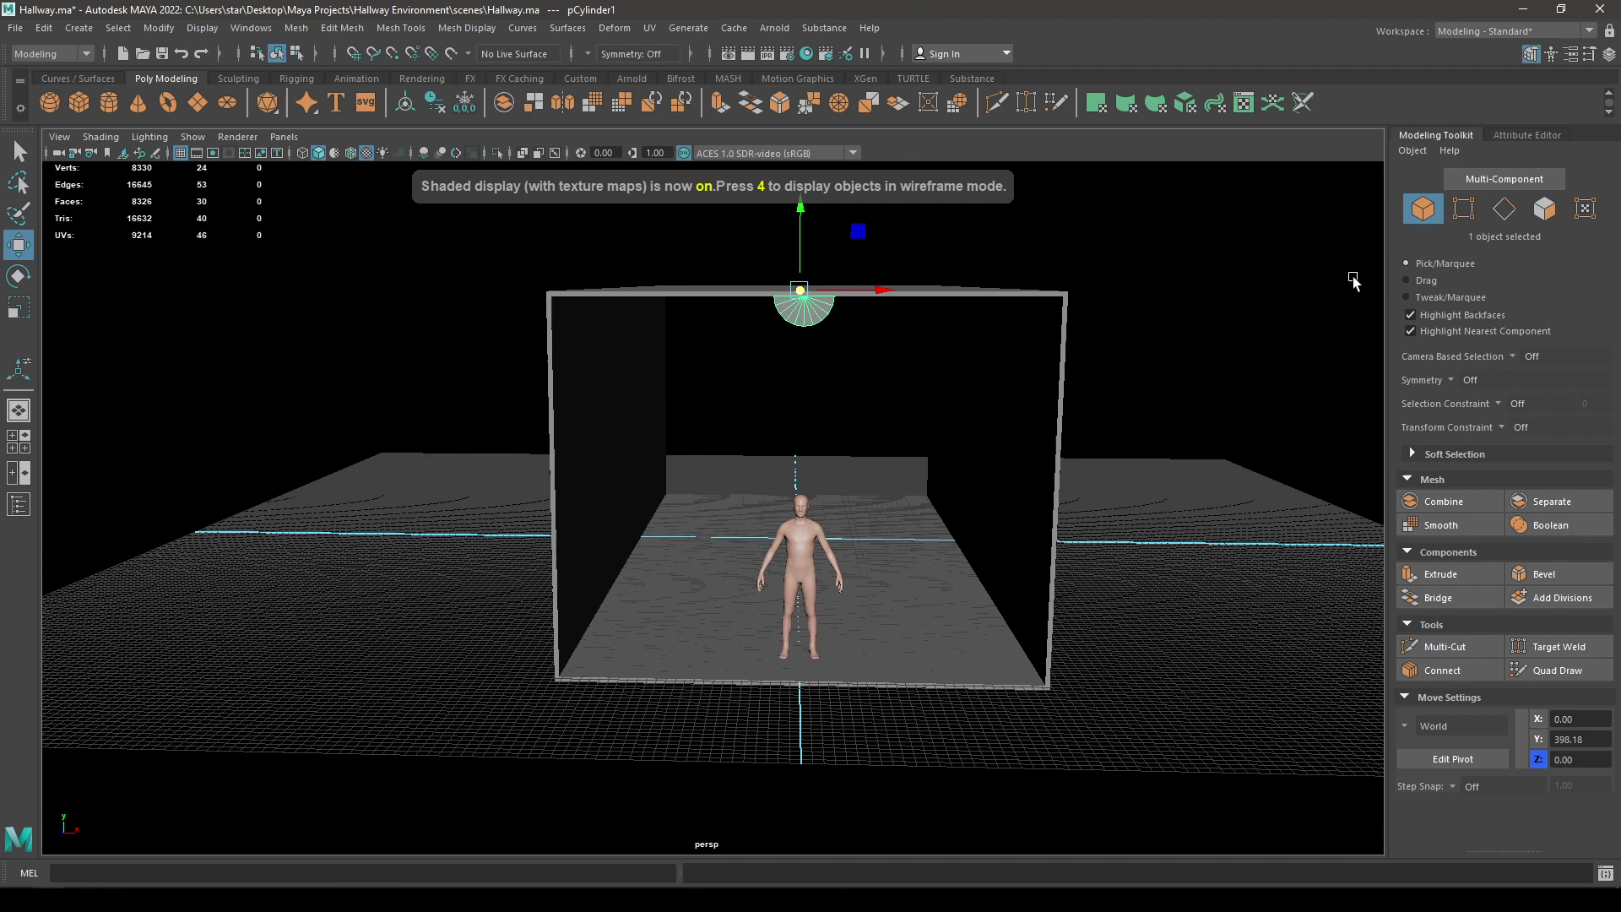
left_click(1182, 338)
Step: Delete the triangular faces capping both ends of the half-cylinder and return to object mode
left_click_drag(886, 376, 937, 372, "alt")
scroll(764, 422, "up", 3)
left_click(767, 254)
right_click_drag(764, 262, 778, 265)
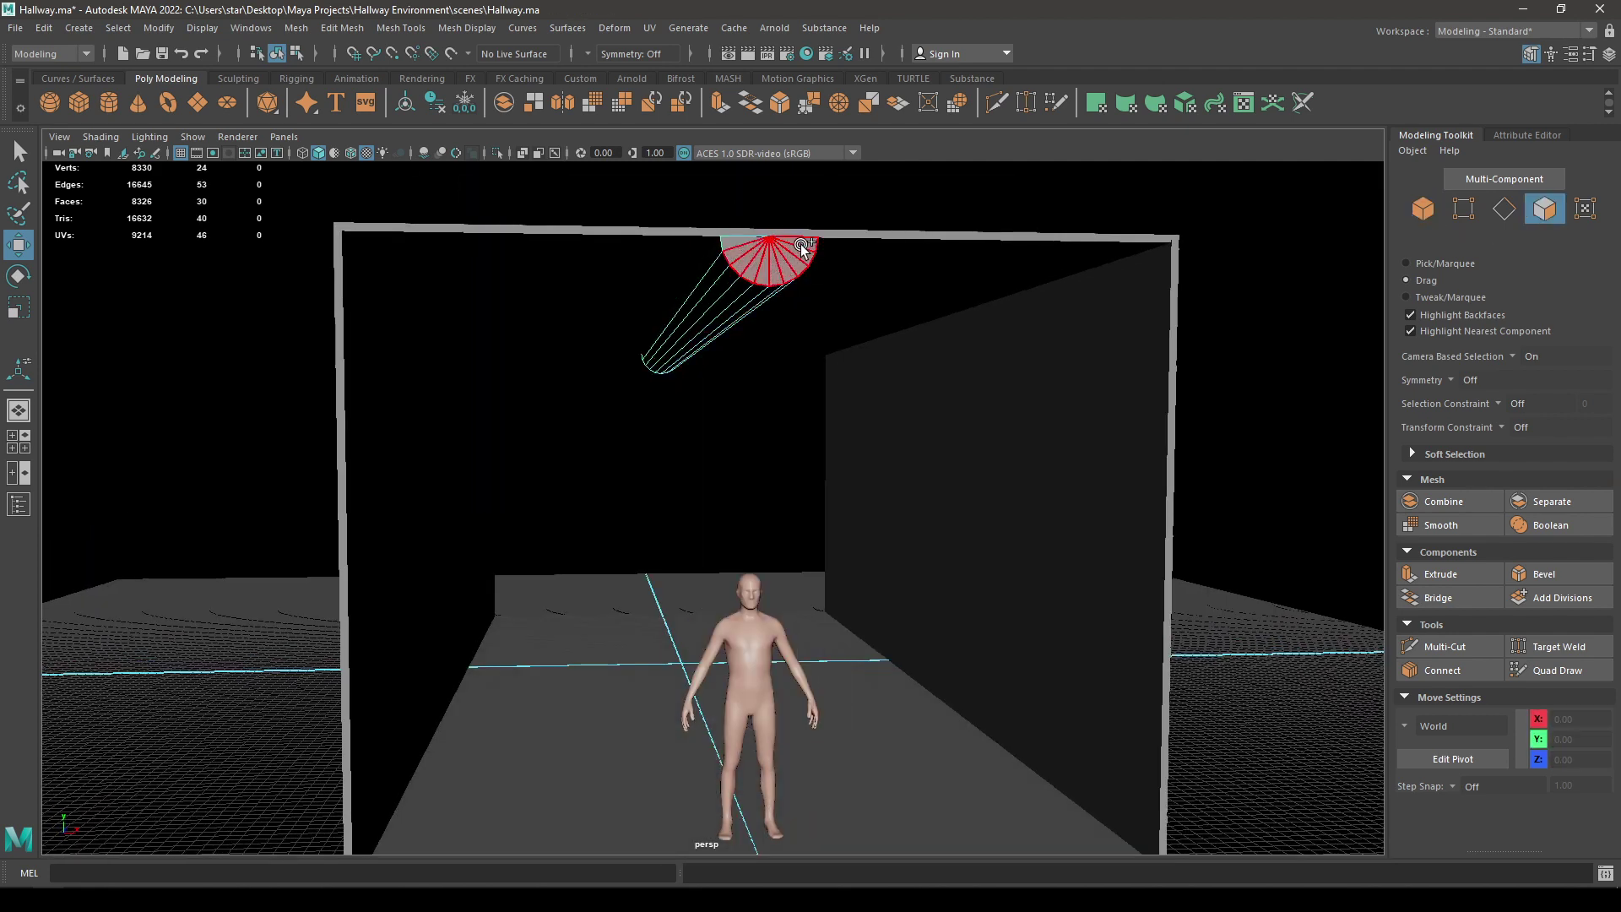
left_click_drag(737, 244, 740, 248)
right_click_drag(762, 256, 749, 440)
left_click_drag(676, 450, 941, 473, "alt")
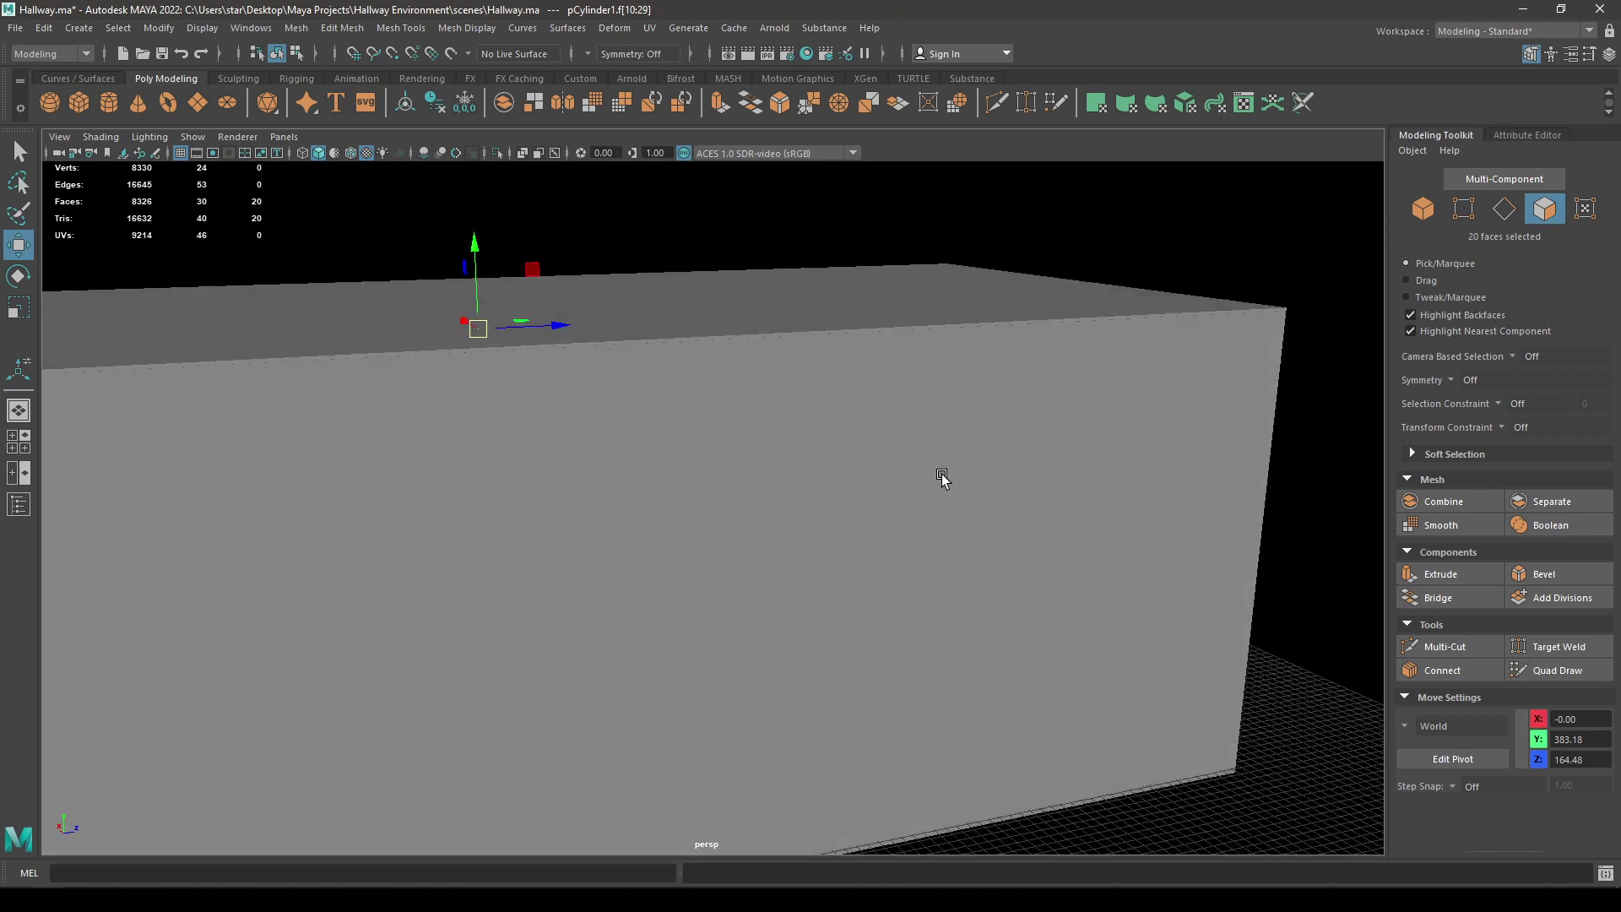
right_click_drag(941, 474, 358, 392, "alt")
right_click_drag(425, 463, 454, 586, "alt")
left_click_drag(411, 506, 477, 475, "alt")
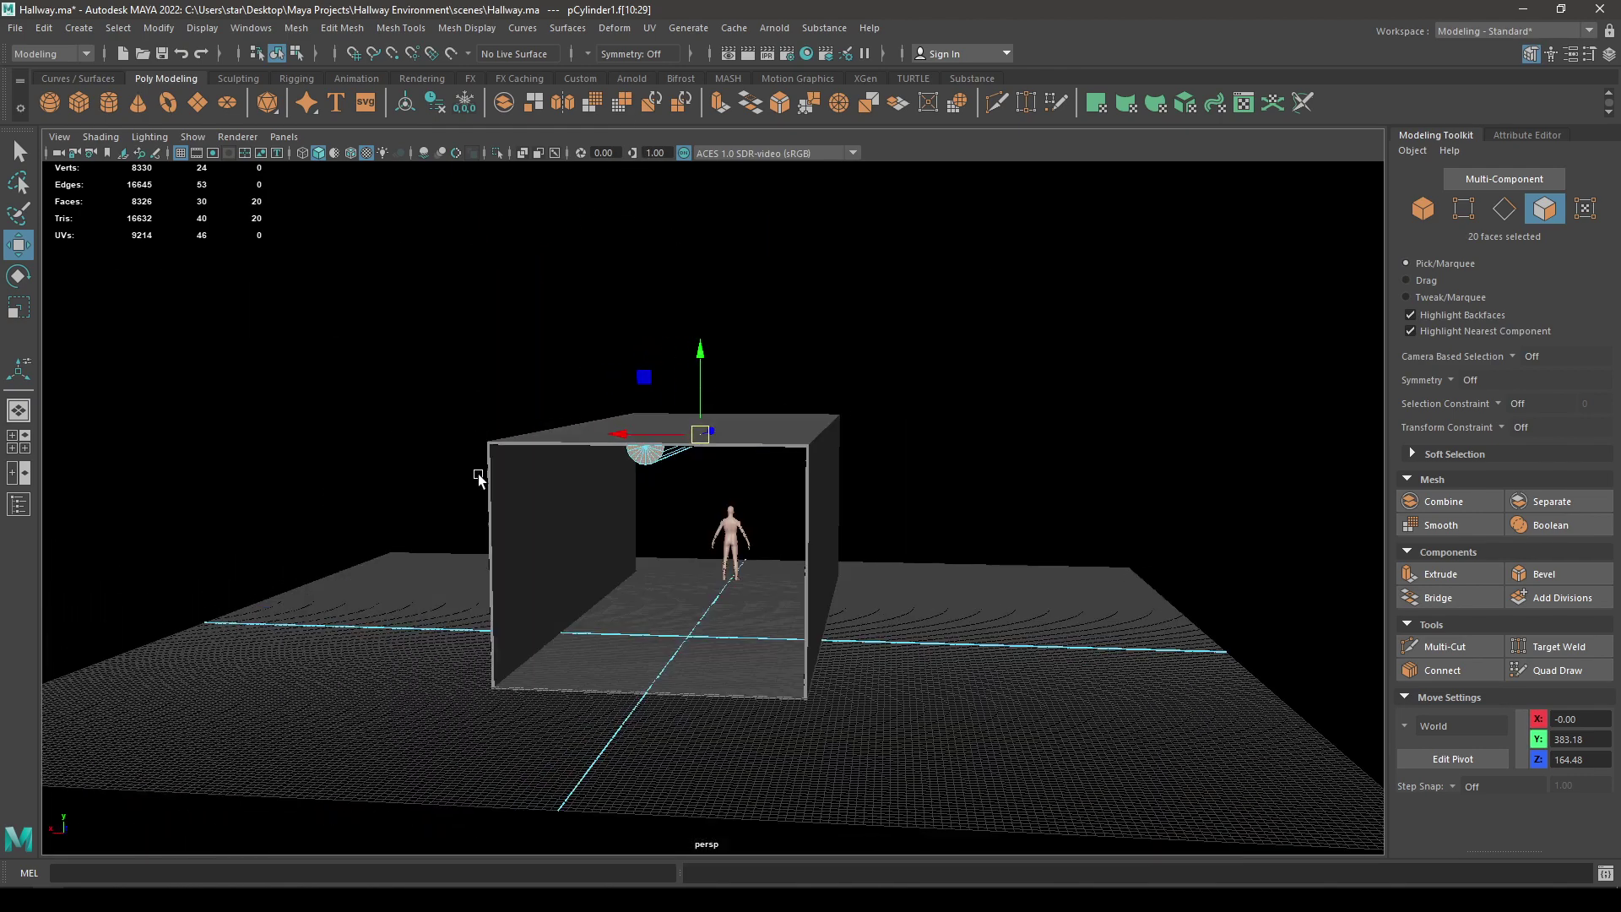
right_click_drag(476, 474, 621, 706, "alt")
left_click_drag(620, 706, 353, 684, "alt")
left_click_drag(639, 581, 608, 616, "alt")
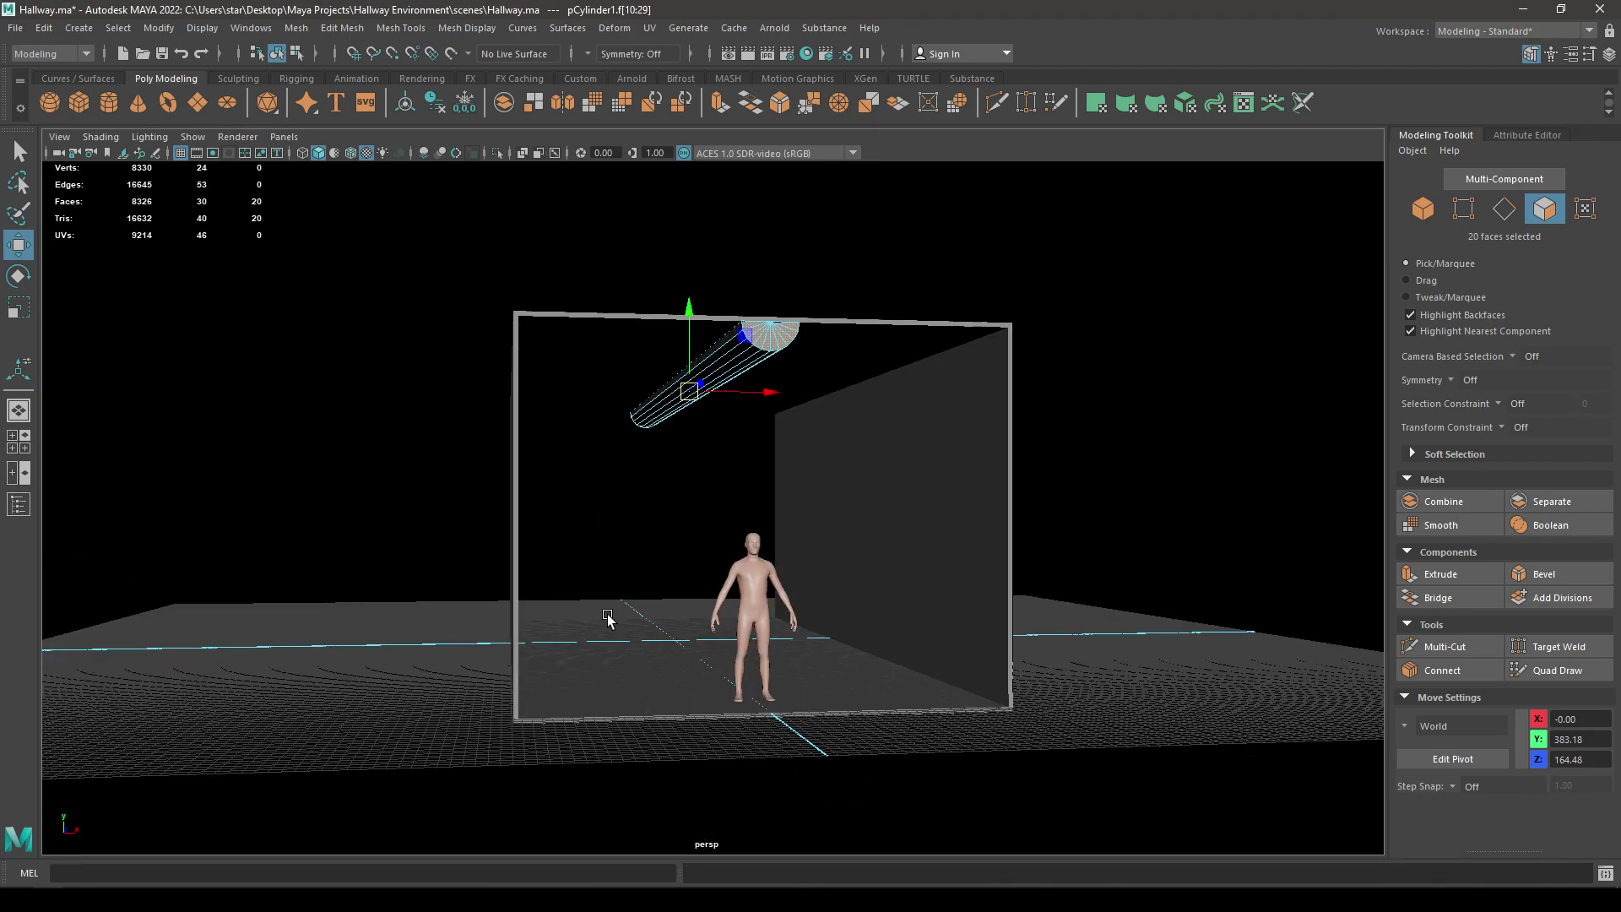
key("Delete")
right_click_drag(634, 394, 798, 365)
Step: Divide the half-cylinder along its length with the Connect Tool set to 6 segments
scroll(735, 490, "up", 3)
left_click_drag(734, 488, 746, 478, "alt")
scroll(745, 478, "up", 1)
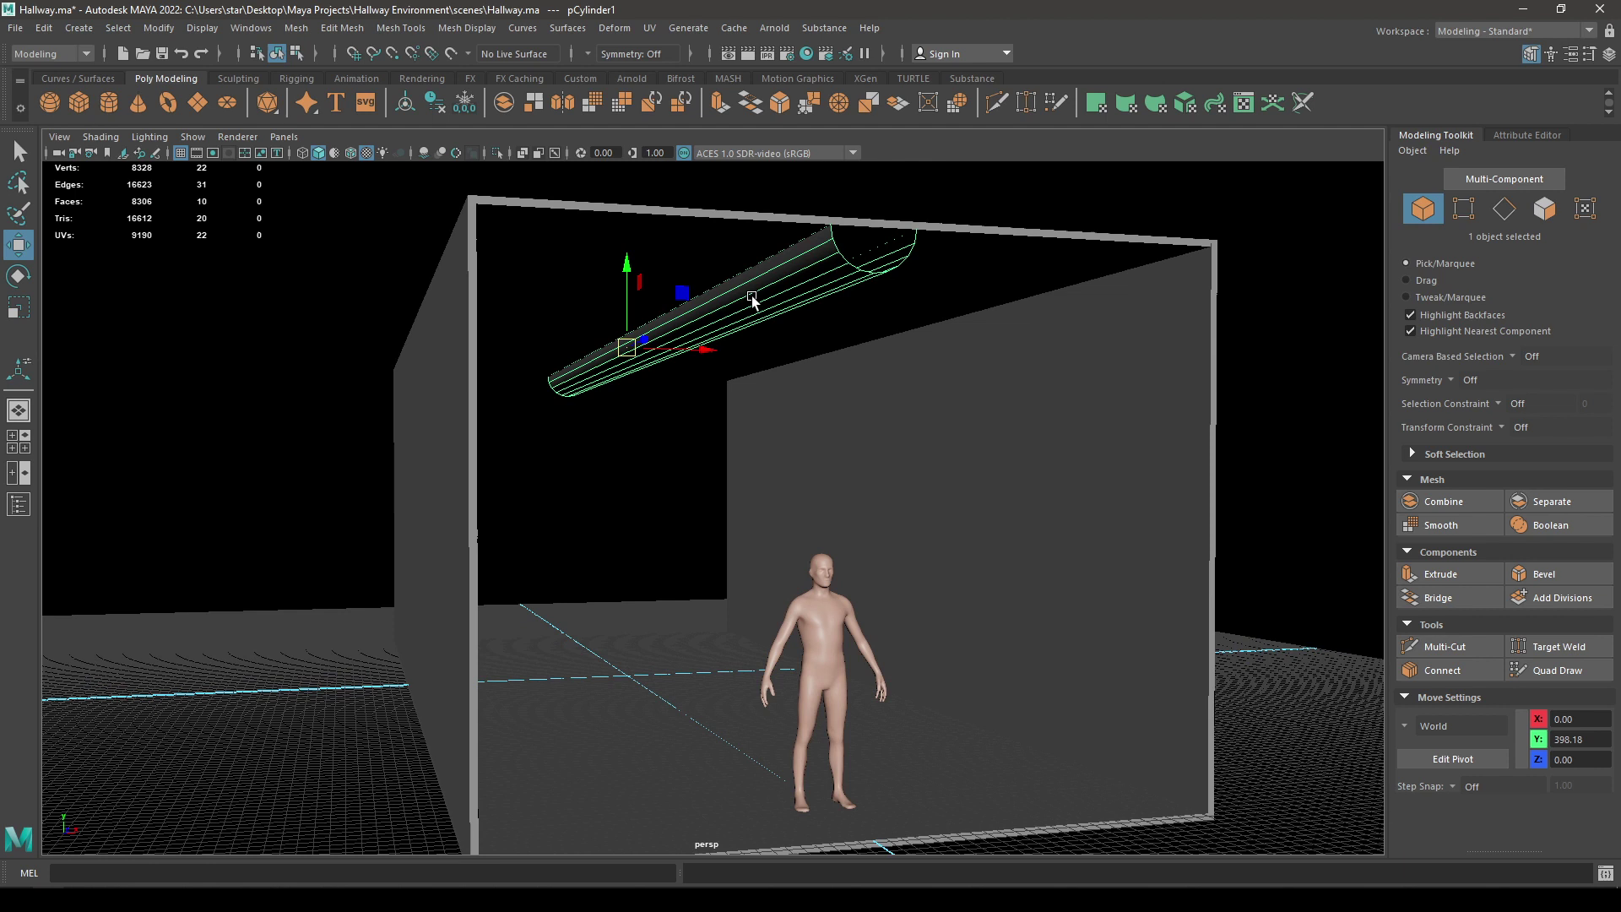
right_click(752, 298, "shift")
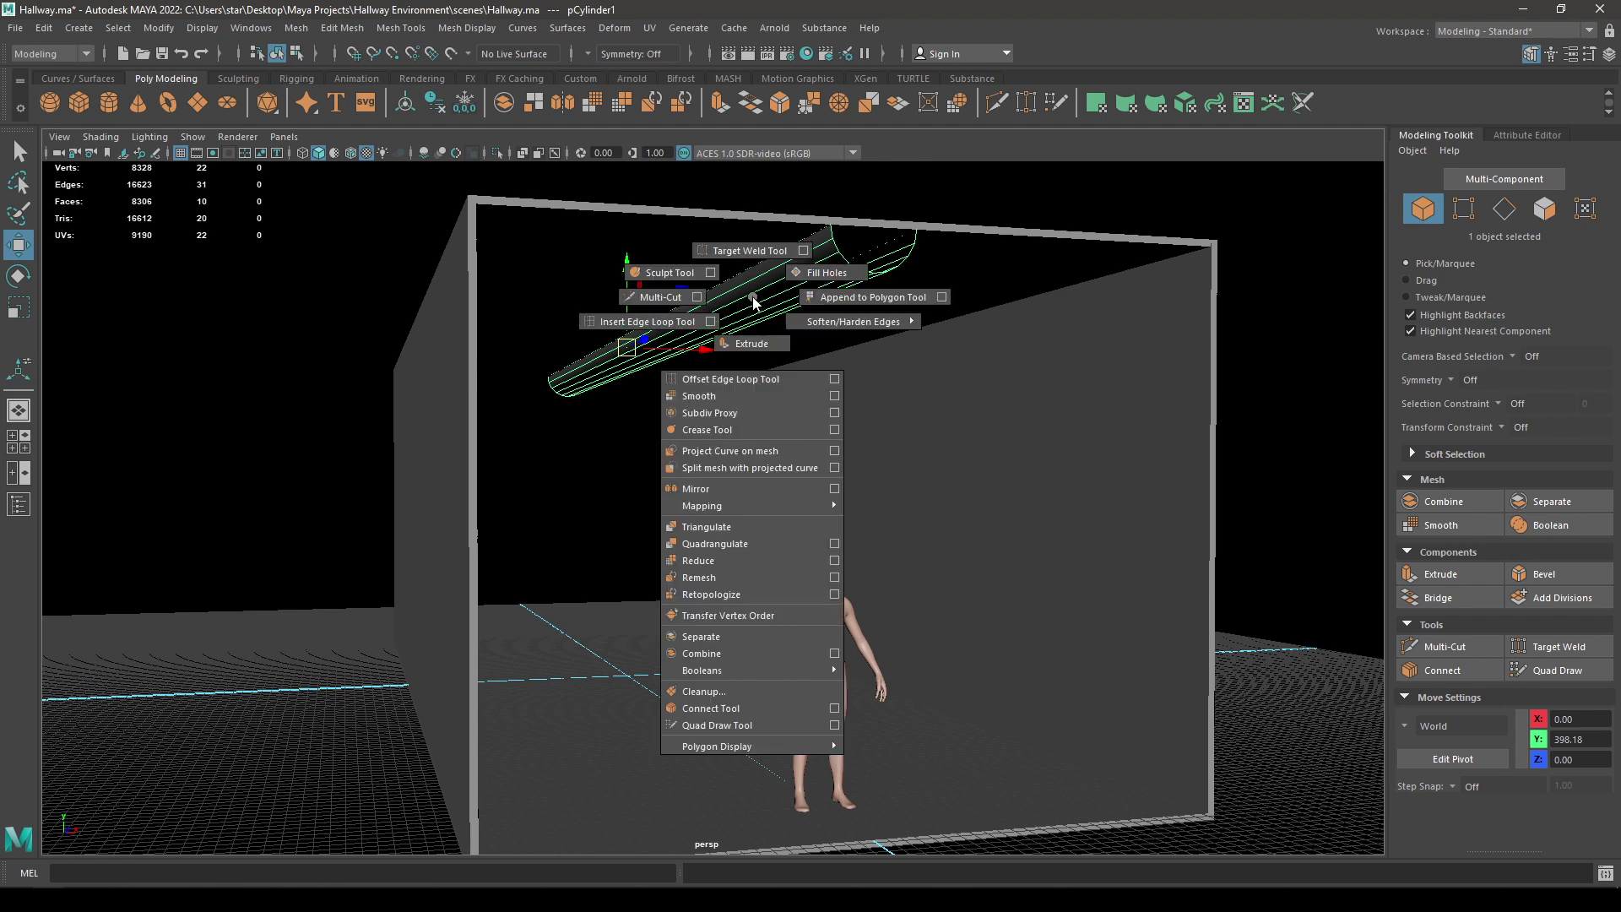
left_click(833, 708)
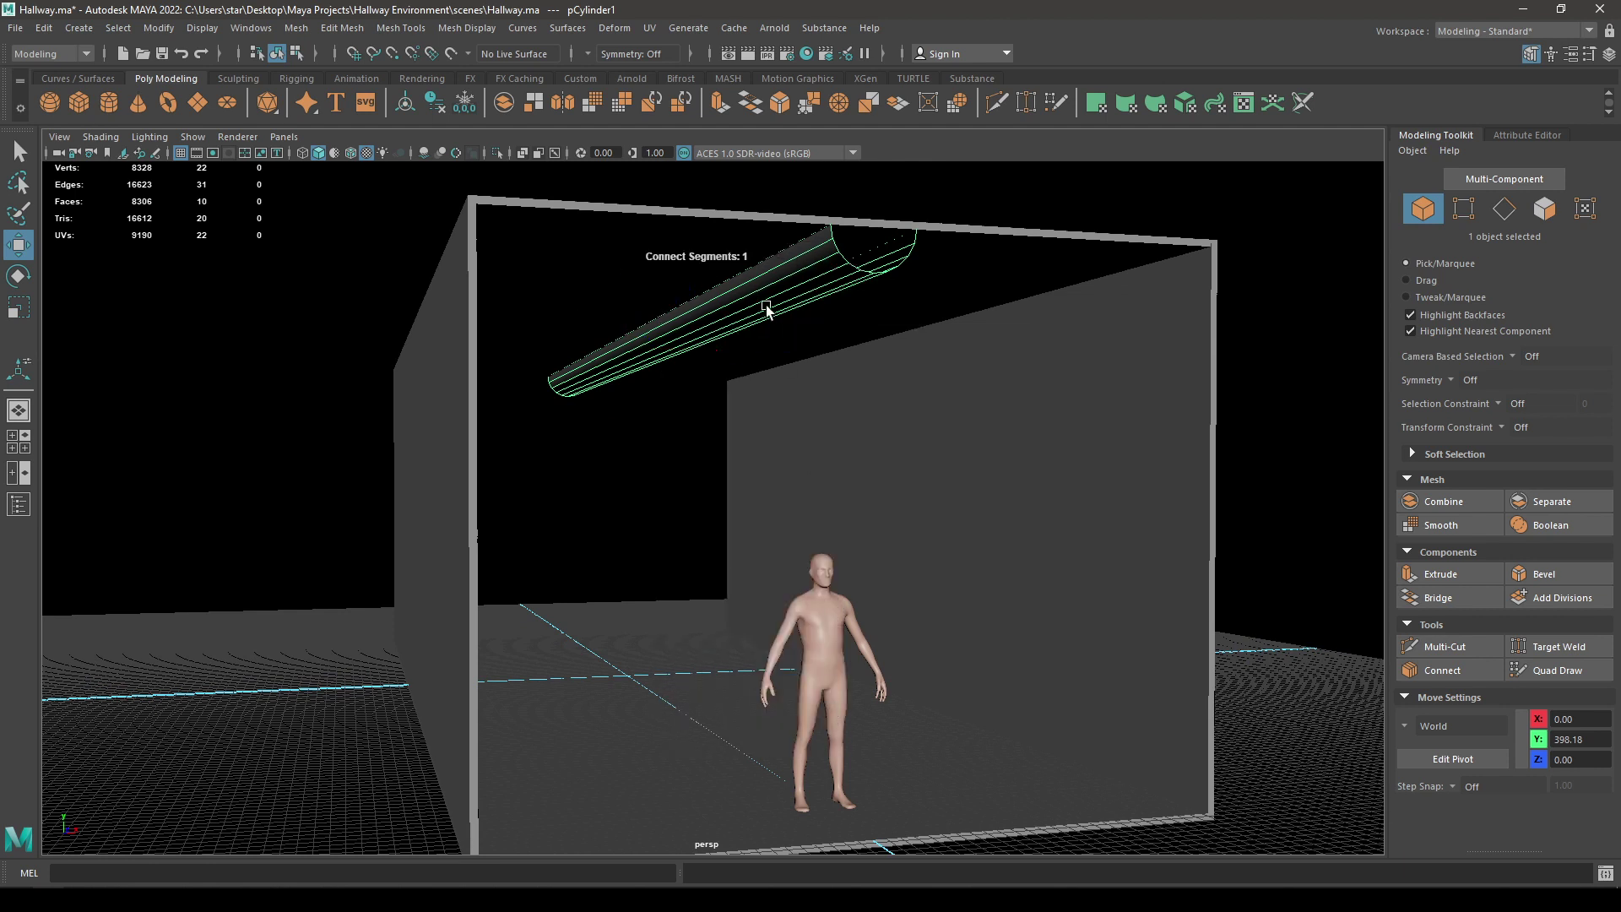
left_click(737, 300)
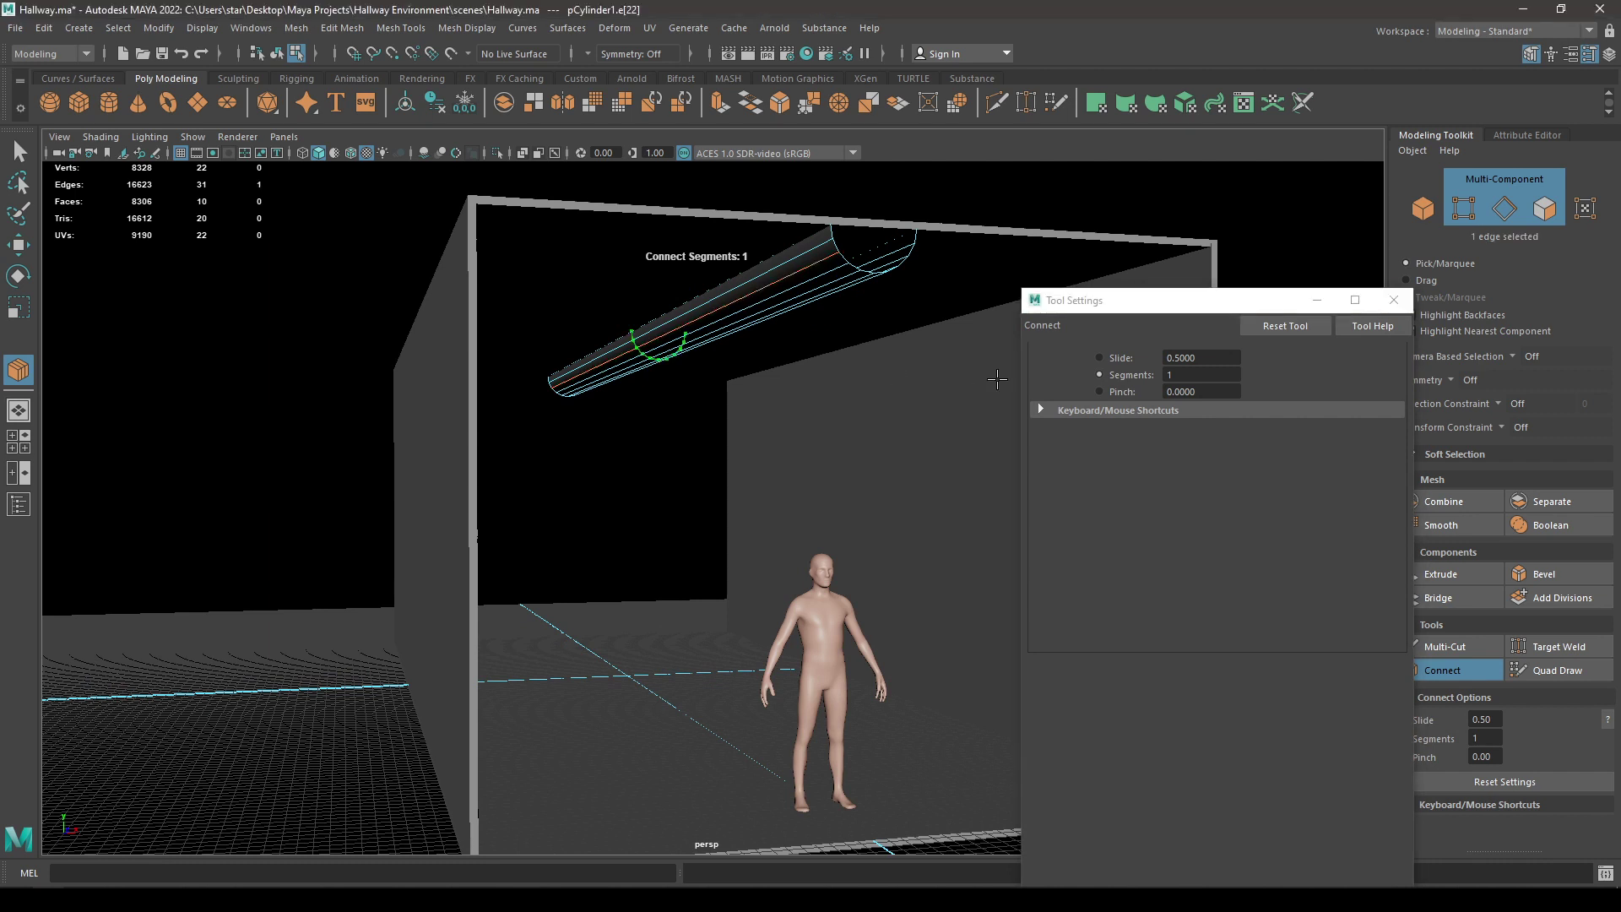
left_click(1205, 376)
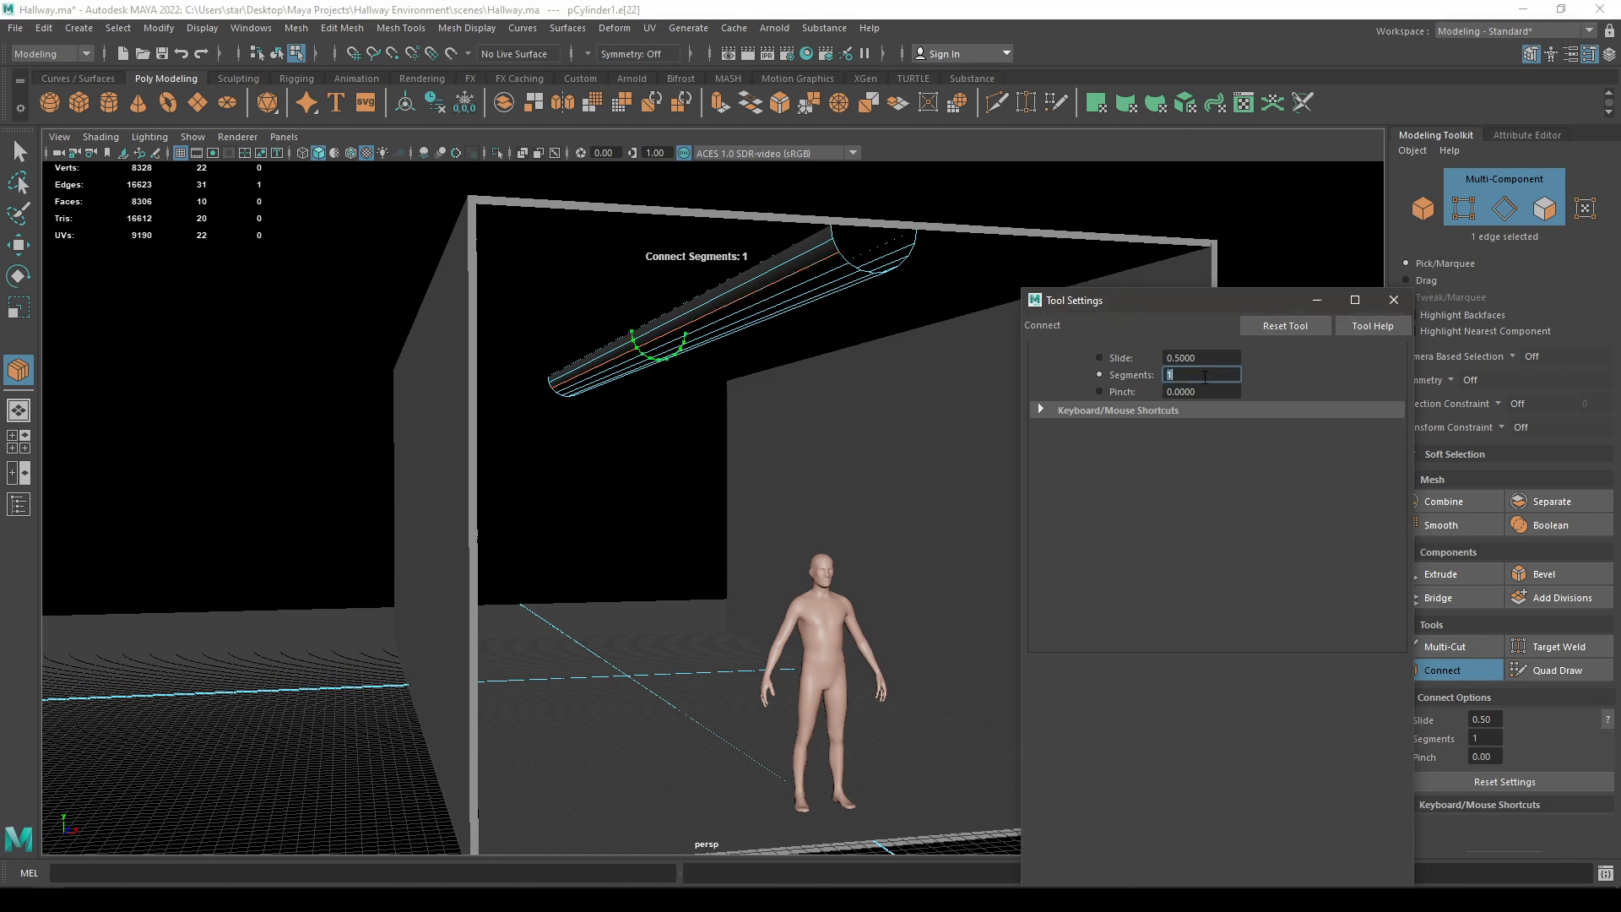
type("6")
key("Return")
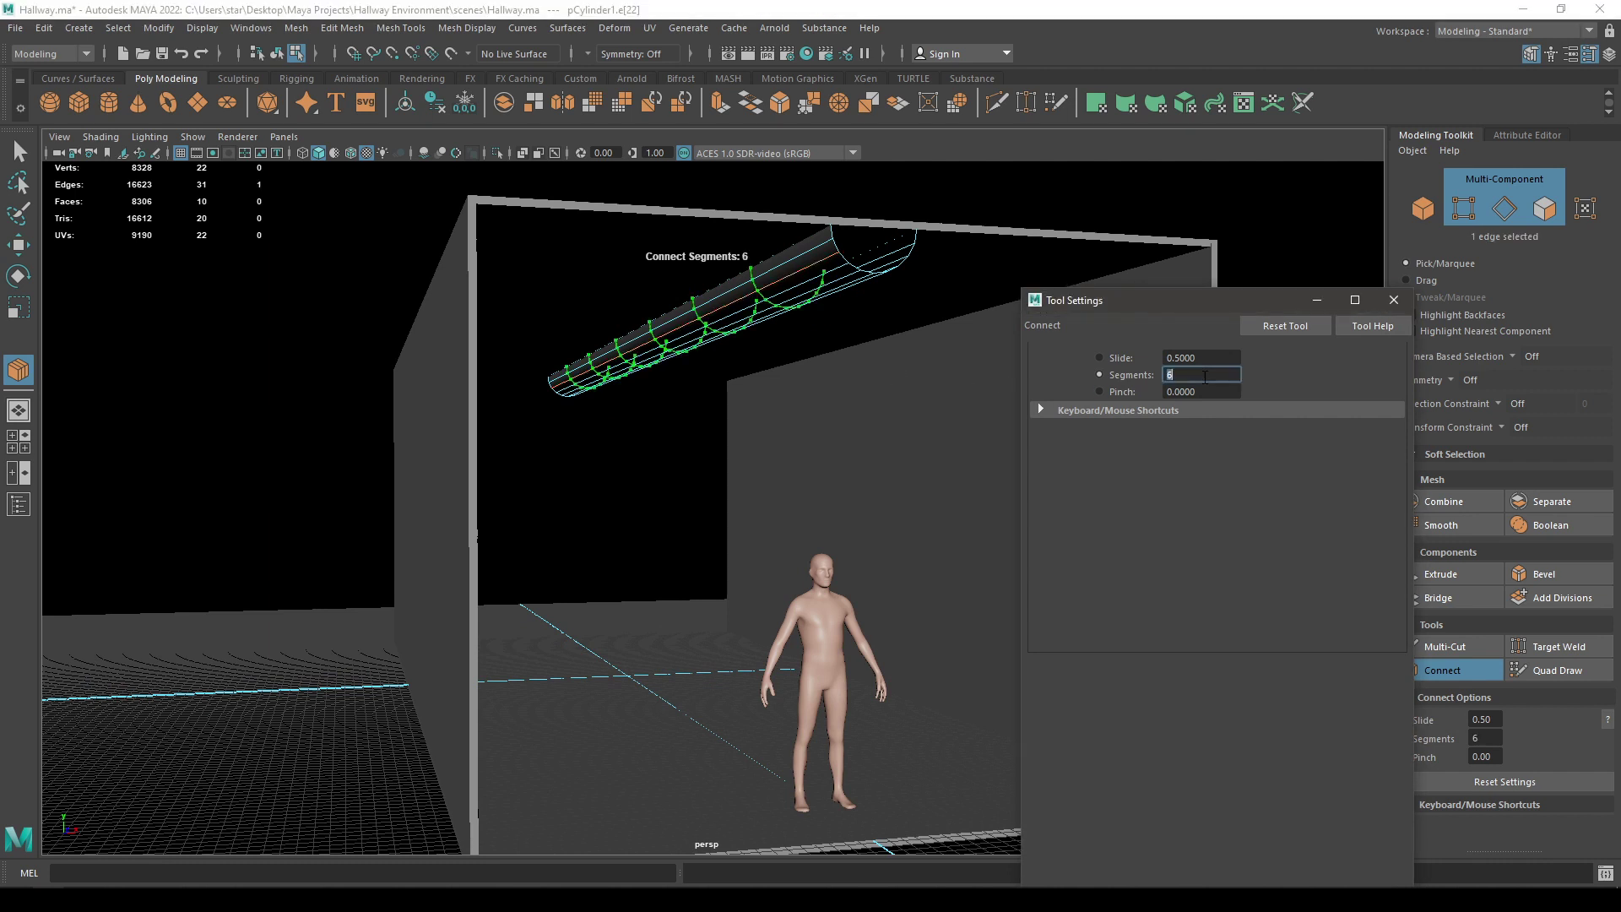
left_click(1395, 301)
key("w")
Step: Try scaling individual edge loops around the half-cylinder, undoing the change
right_click_drag(833, 285, 814, 246)
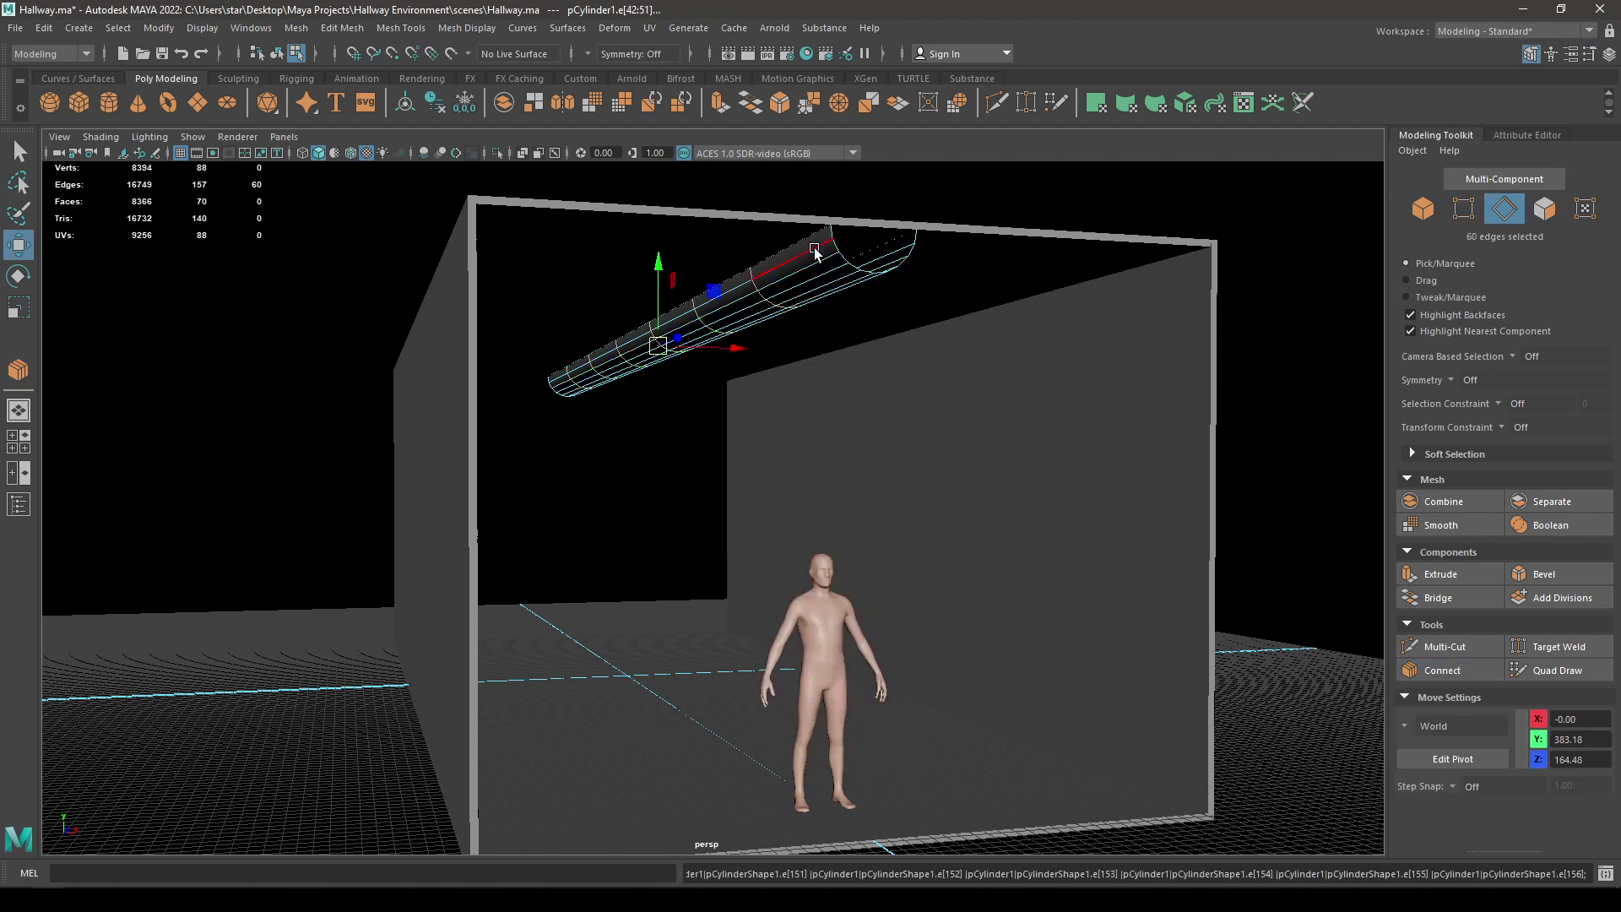
double_click(760, 297)
key("r")
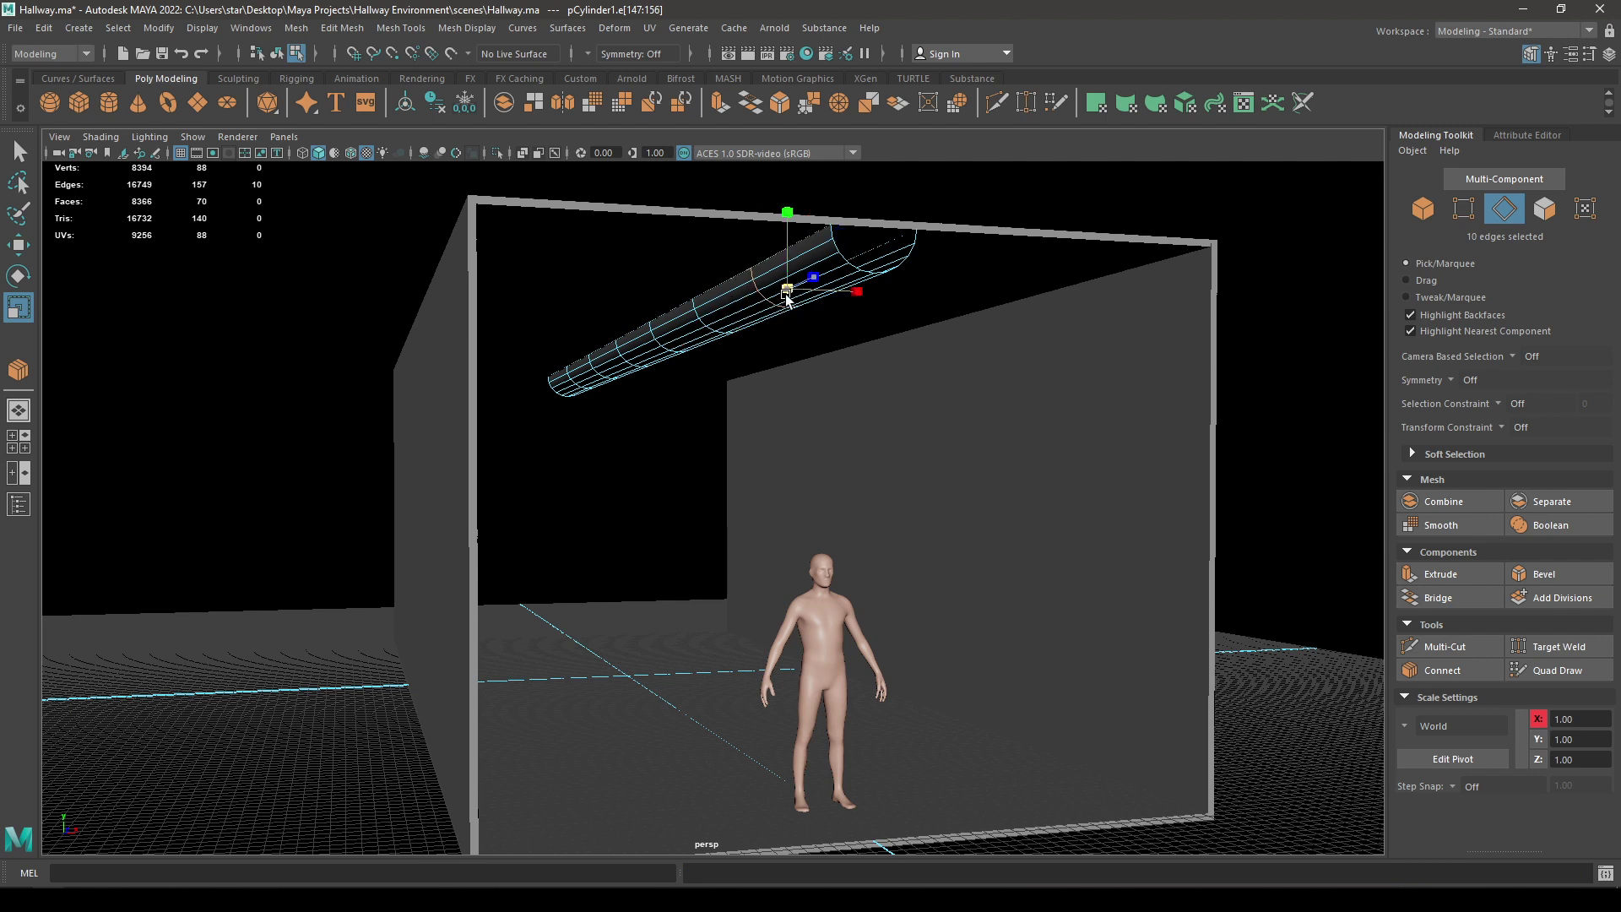
left_click_drag(787, 299, 760, 325)
right_click_drag(613, 369, 680, 550, "alt")
left_click_drag(681, 550, 597, 387, "alt")
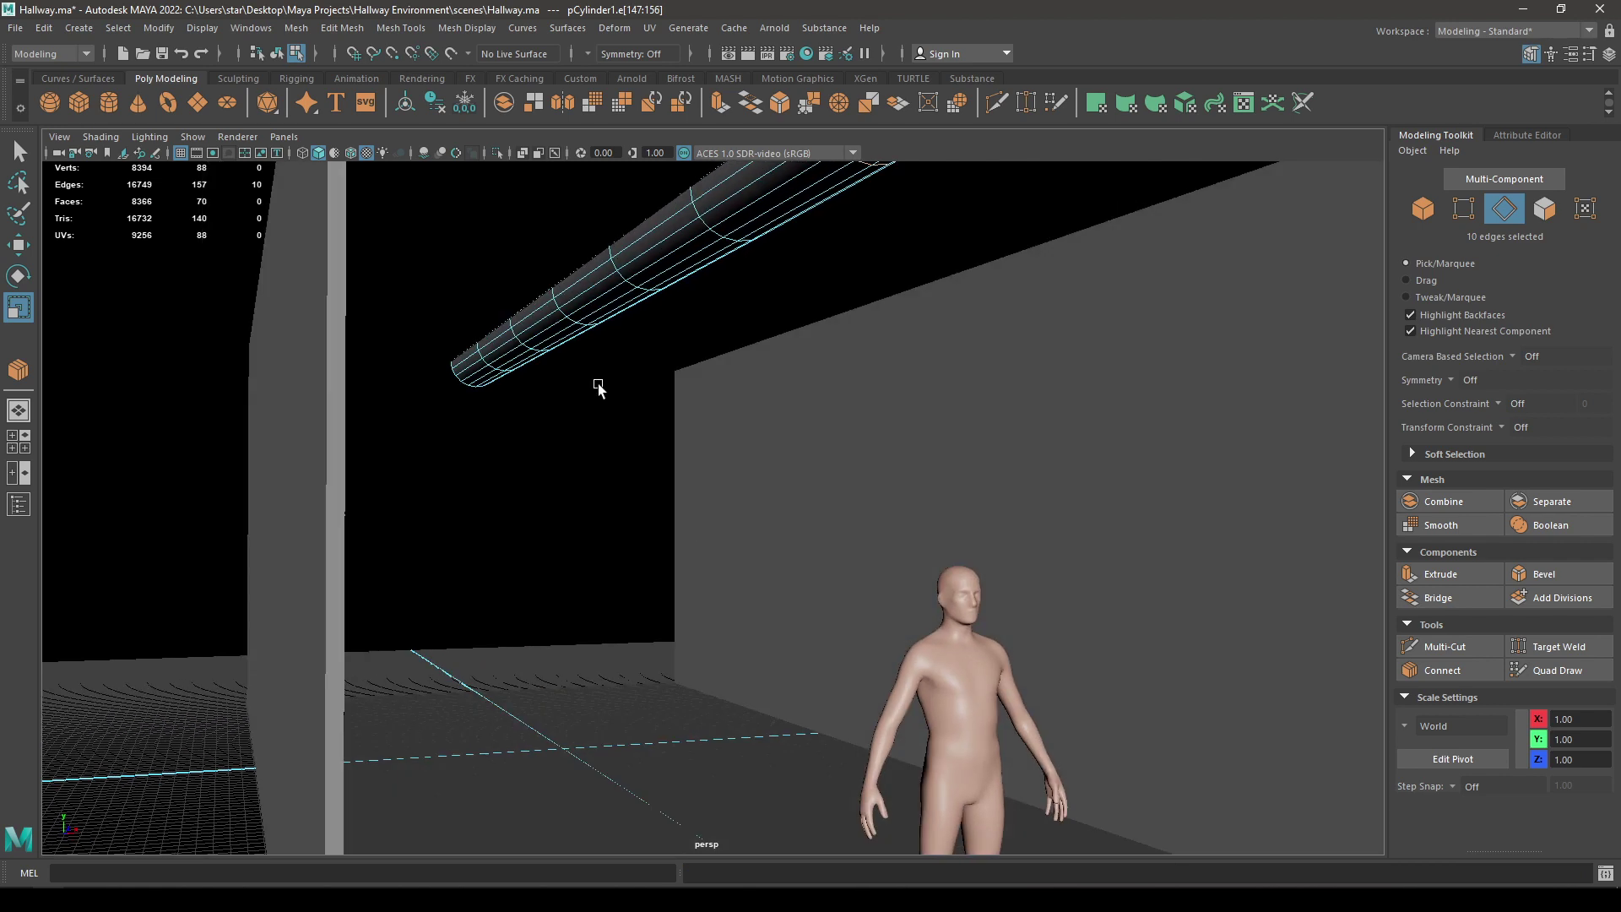
right_click_drag(597, 388, 583, 424, "alt")
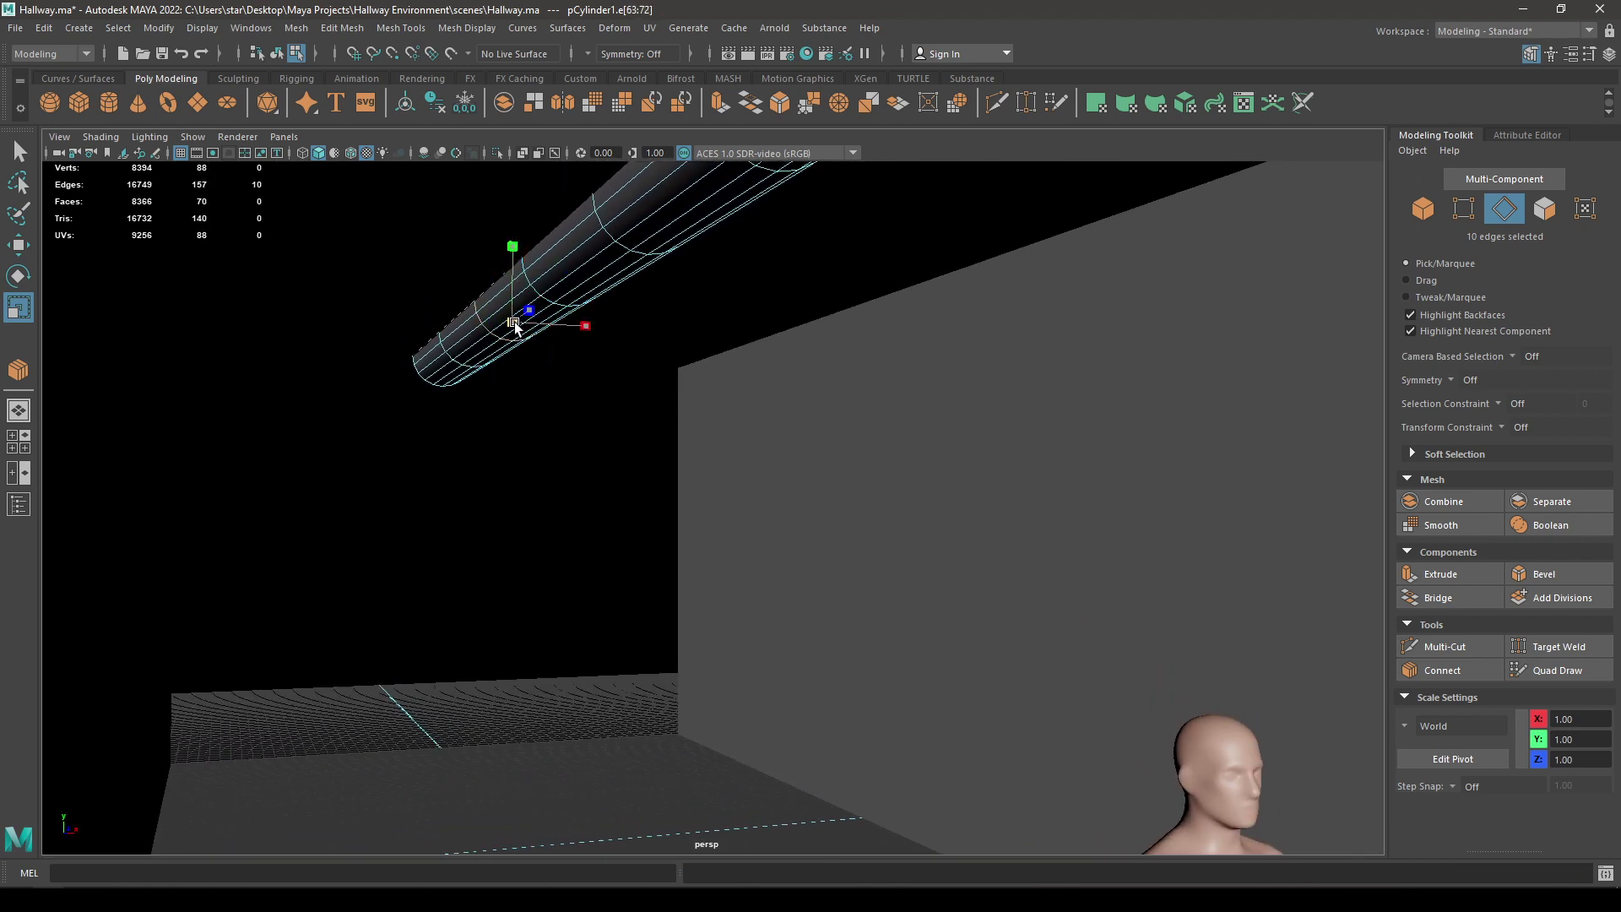
left_click_drag(734, 234, 741, 331, "alt")
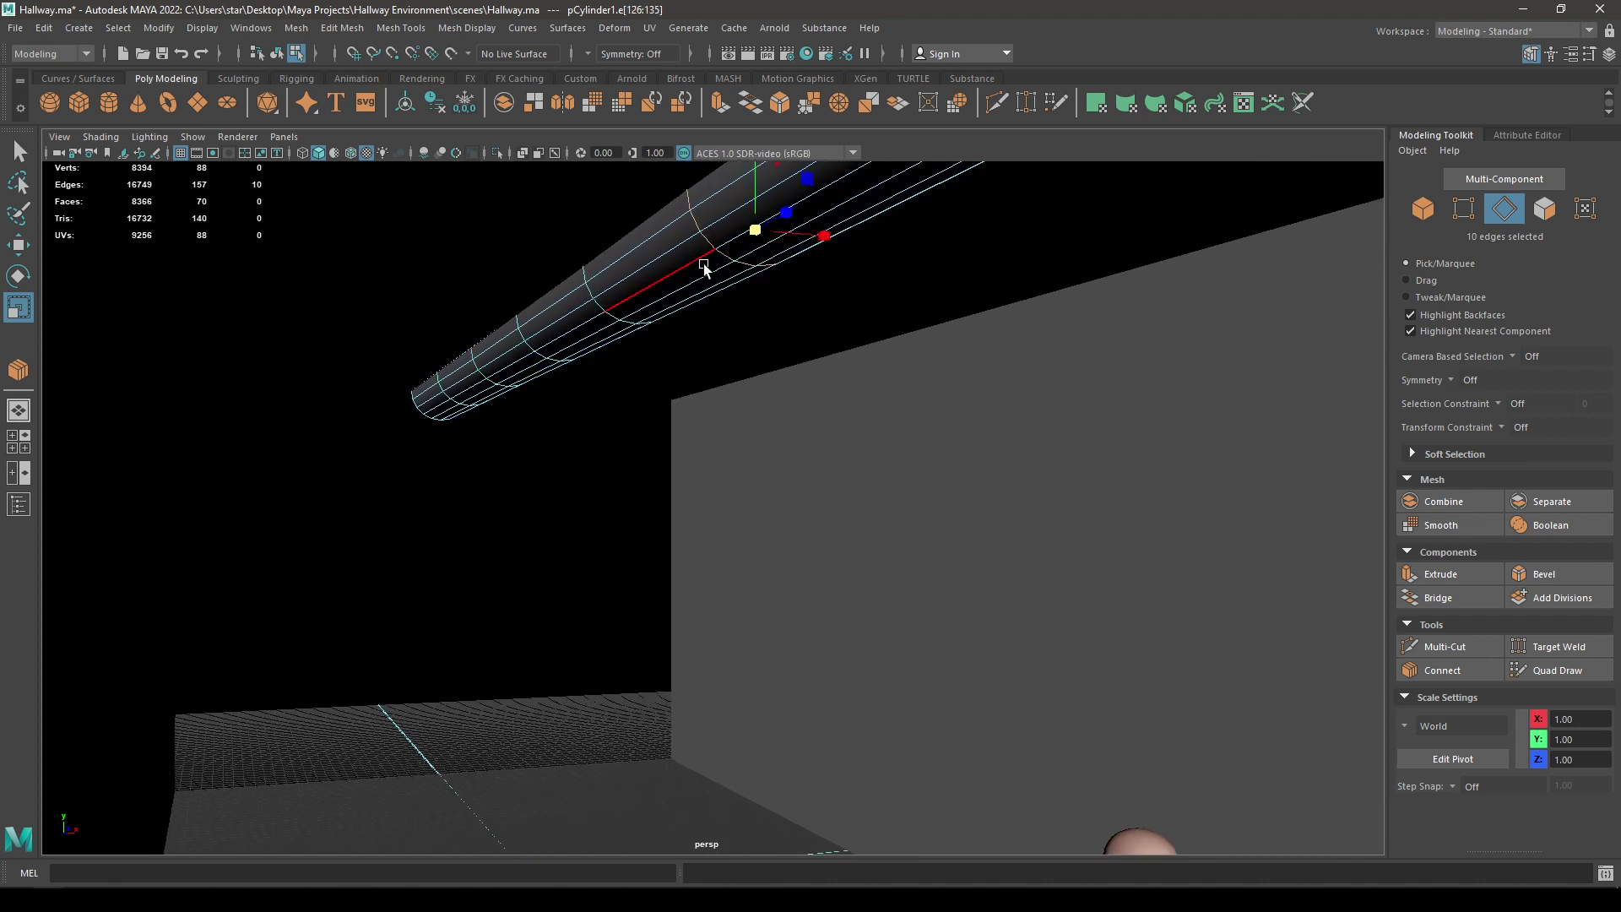
key("ctrl+z")
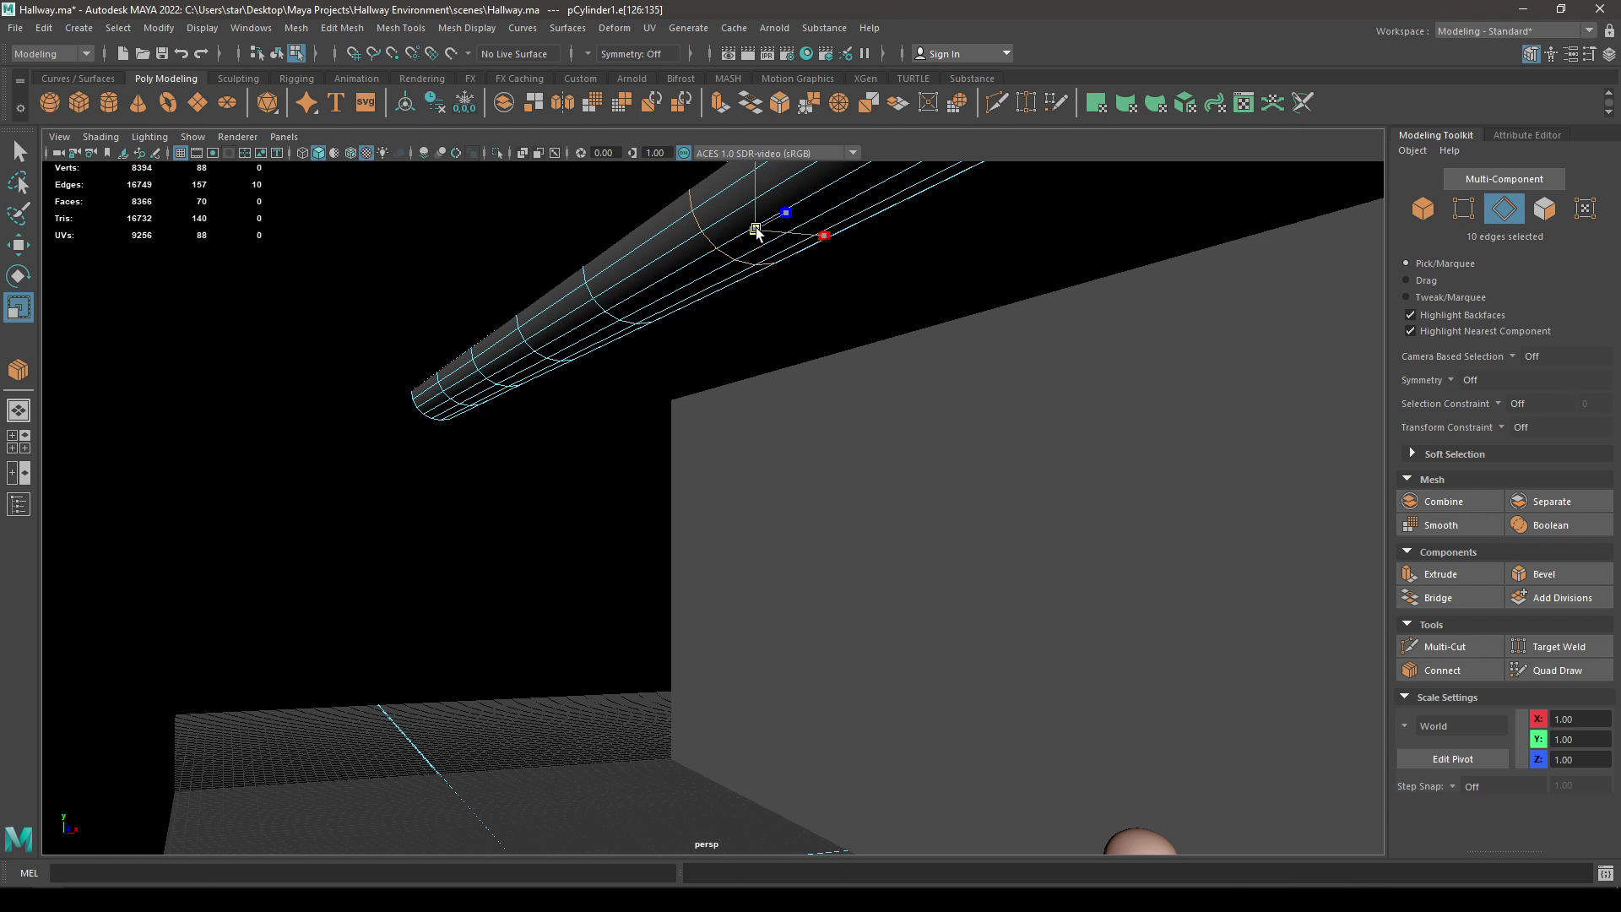
left_click_drag(756, 227, 755, 228)
Step: Try moving a single vertex on one of the half-cylinder's edge loops, then return to object mode
key("w")
right_click_drag(591, 297, 525, 304)
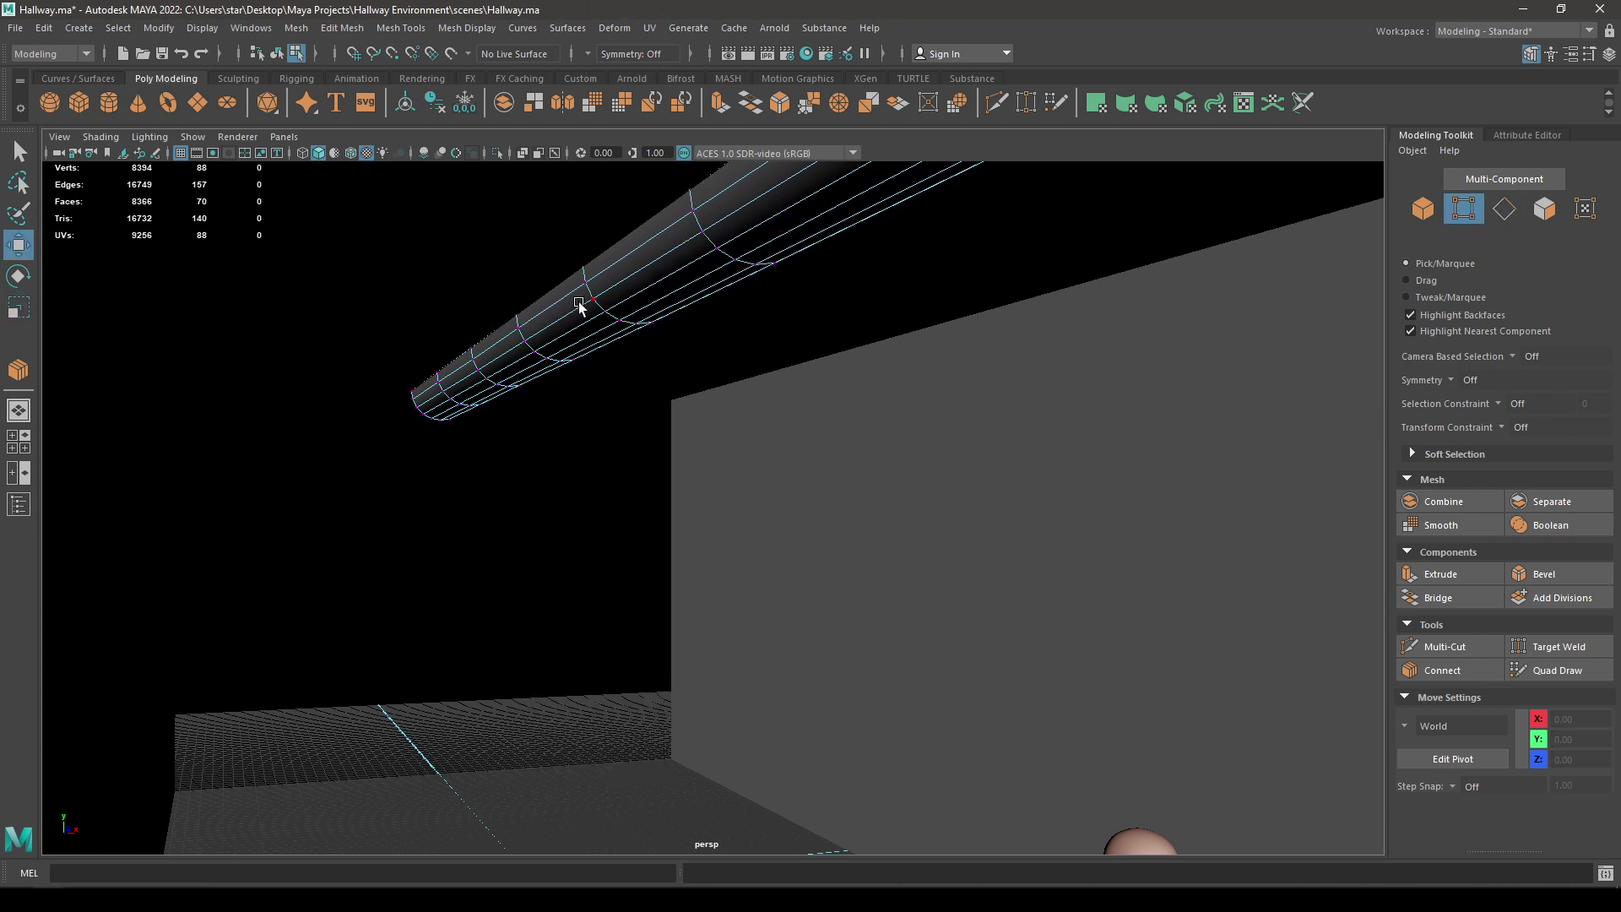
left_click(587, 291)
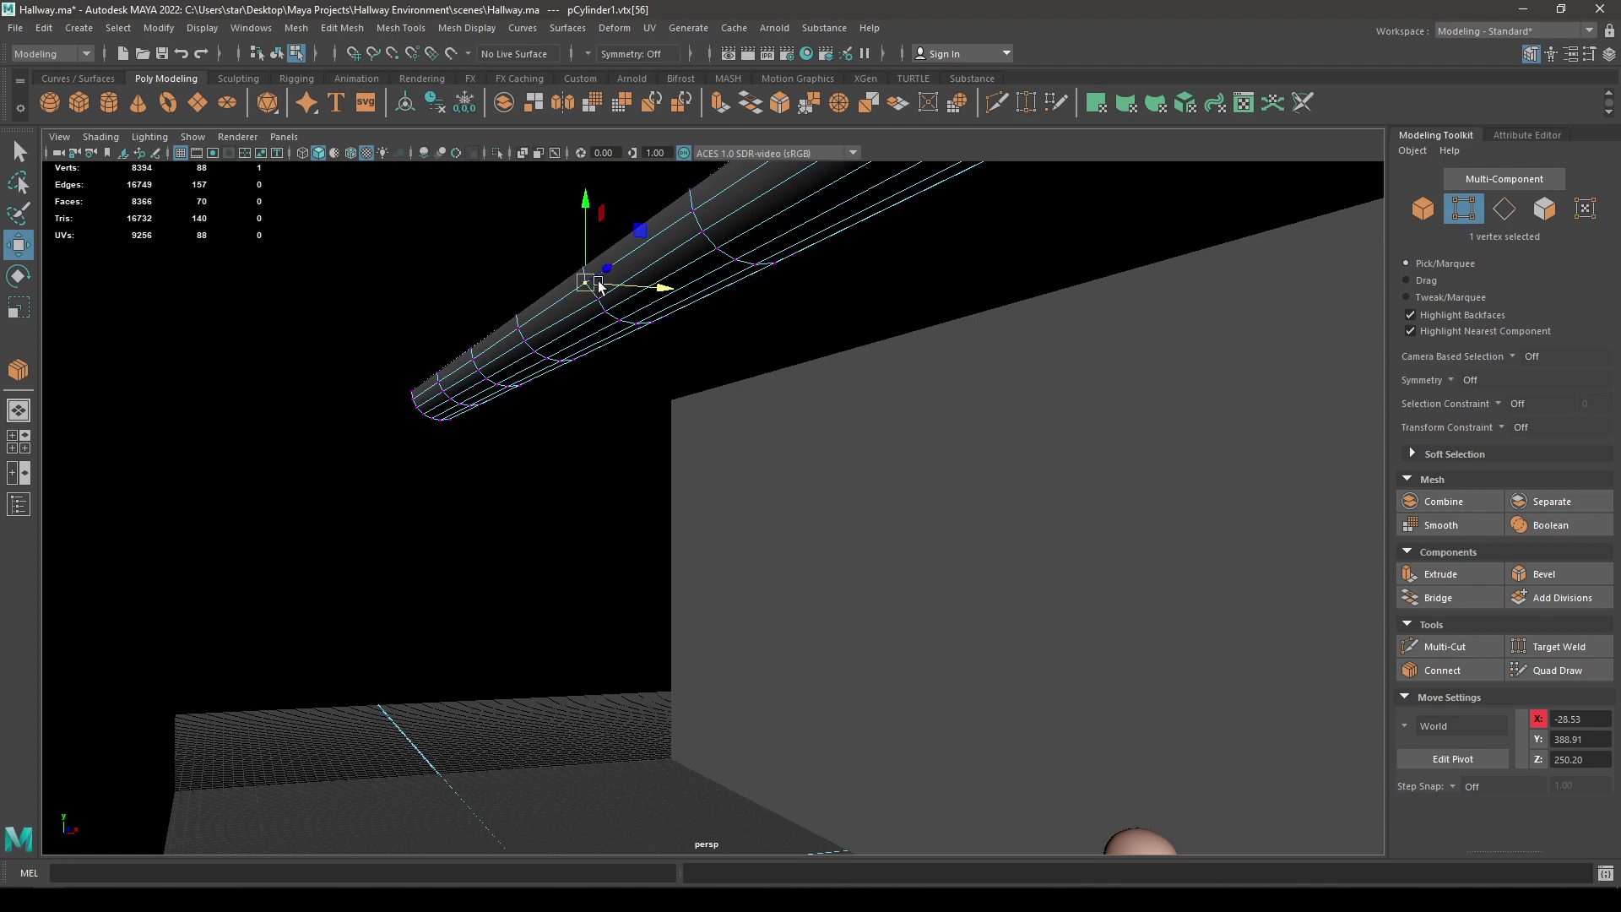
left_click_drag(633, 285, 632, 285)
right_click_drag(617, 261, 664, 245)
Step: Deselect the half-cylinder and turn on two-sided lighting so its inner surface is shaded
right_click_drag(663, 245, 582, 2, "alt")
left_click(1023, 402)
right_click_drag(1023, 406, 1005, 566, "alt")
left_click_drag(1005, 566, 951, 565, "alt")
right_click_drag(951, 565, 868, 625, "alt")
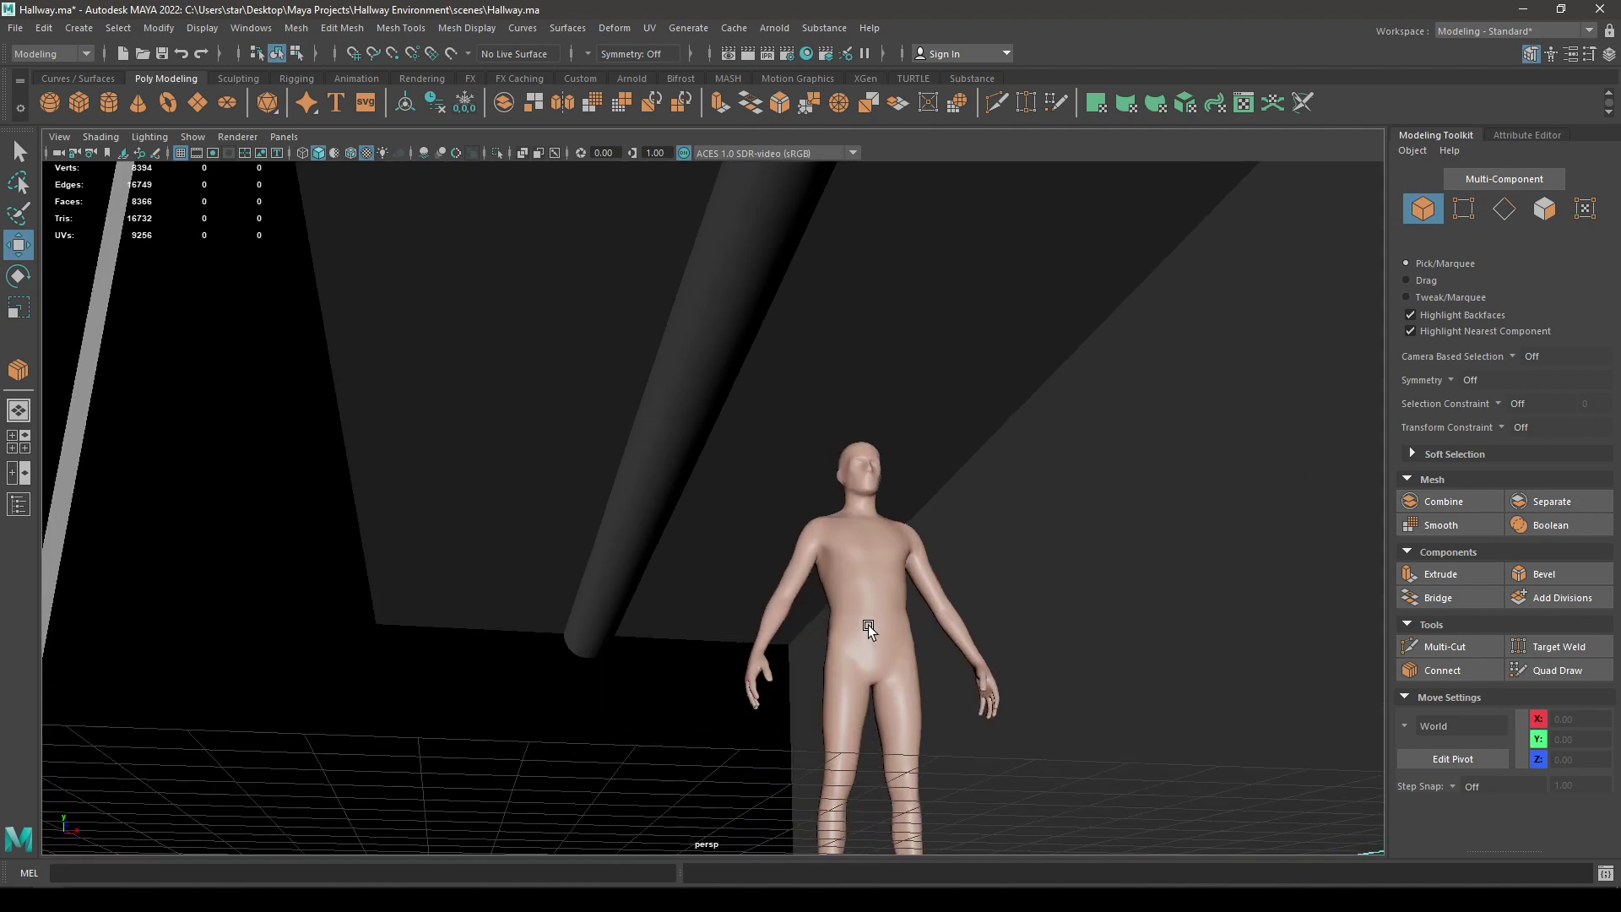
left_click_drag(868, 625, 736, 522, "alt")
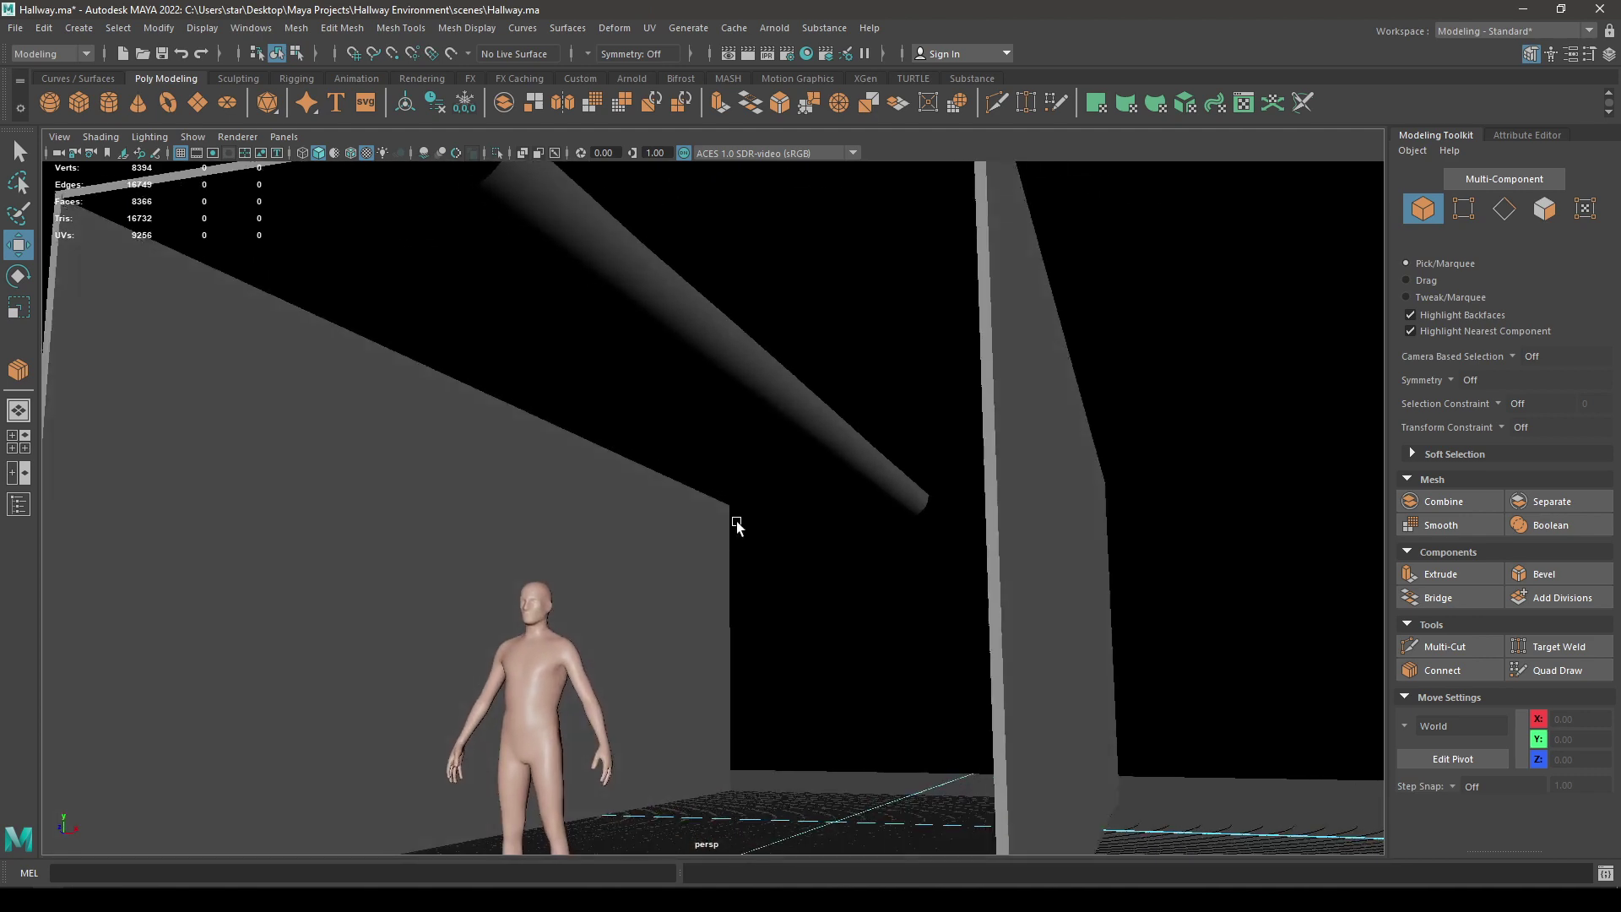
right_click_drag(736, 522, 662, 372, "alt")
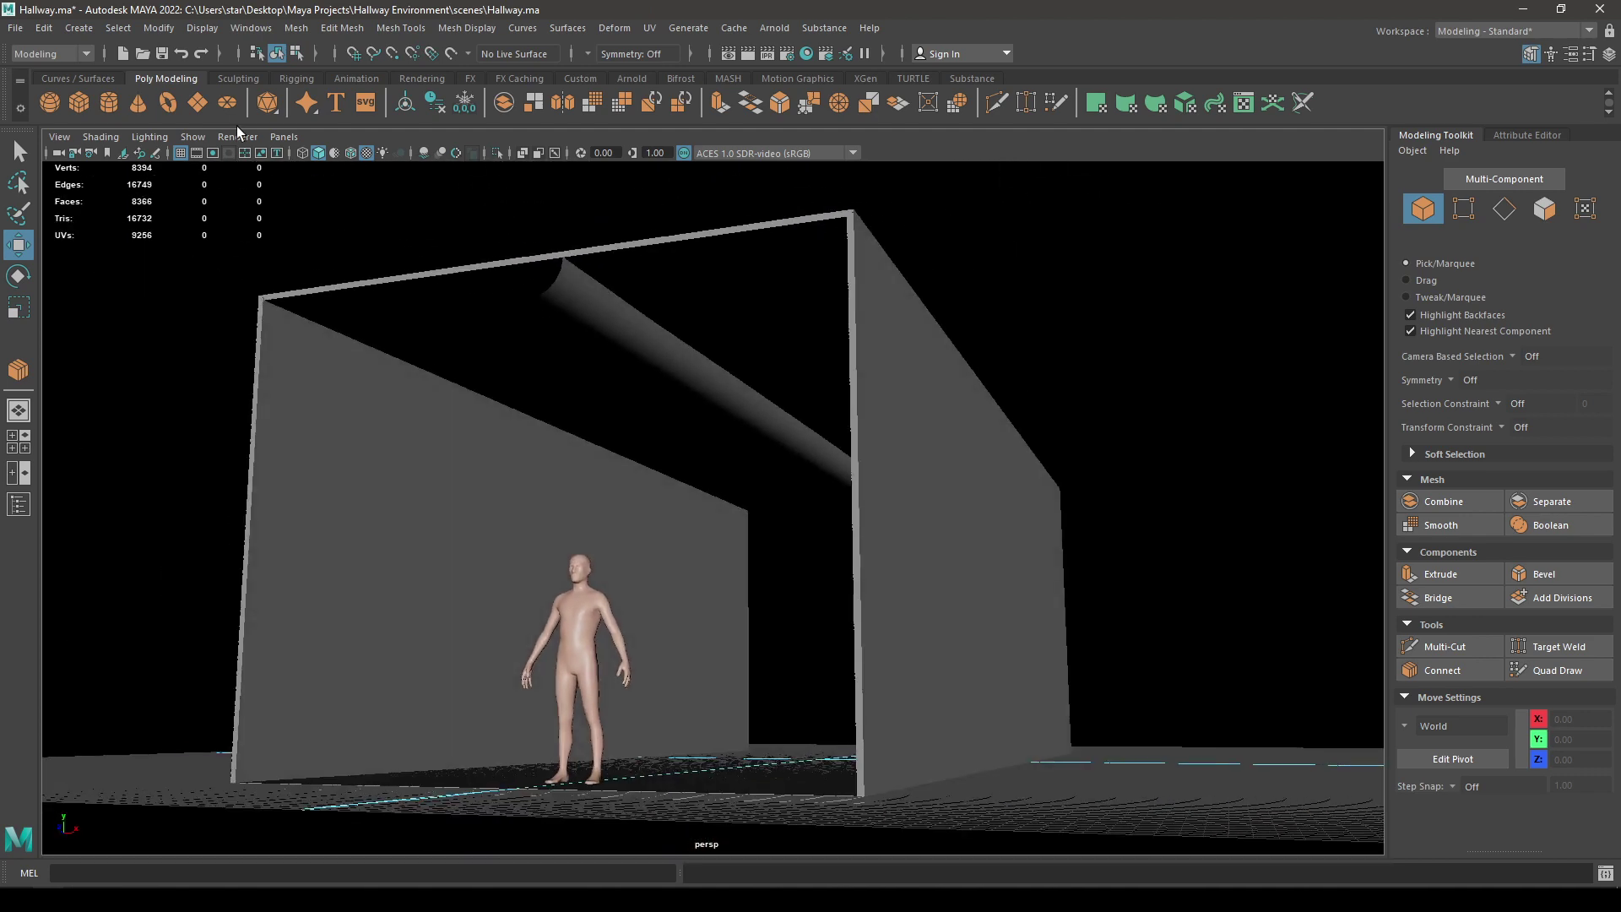
left_click(164, 136)
left_click(184, 252)
right_click_drag(428, 348, 596, 488, "alt")
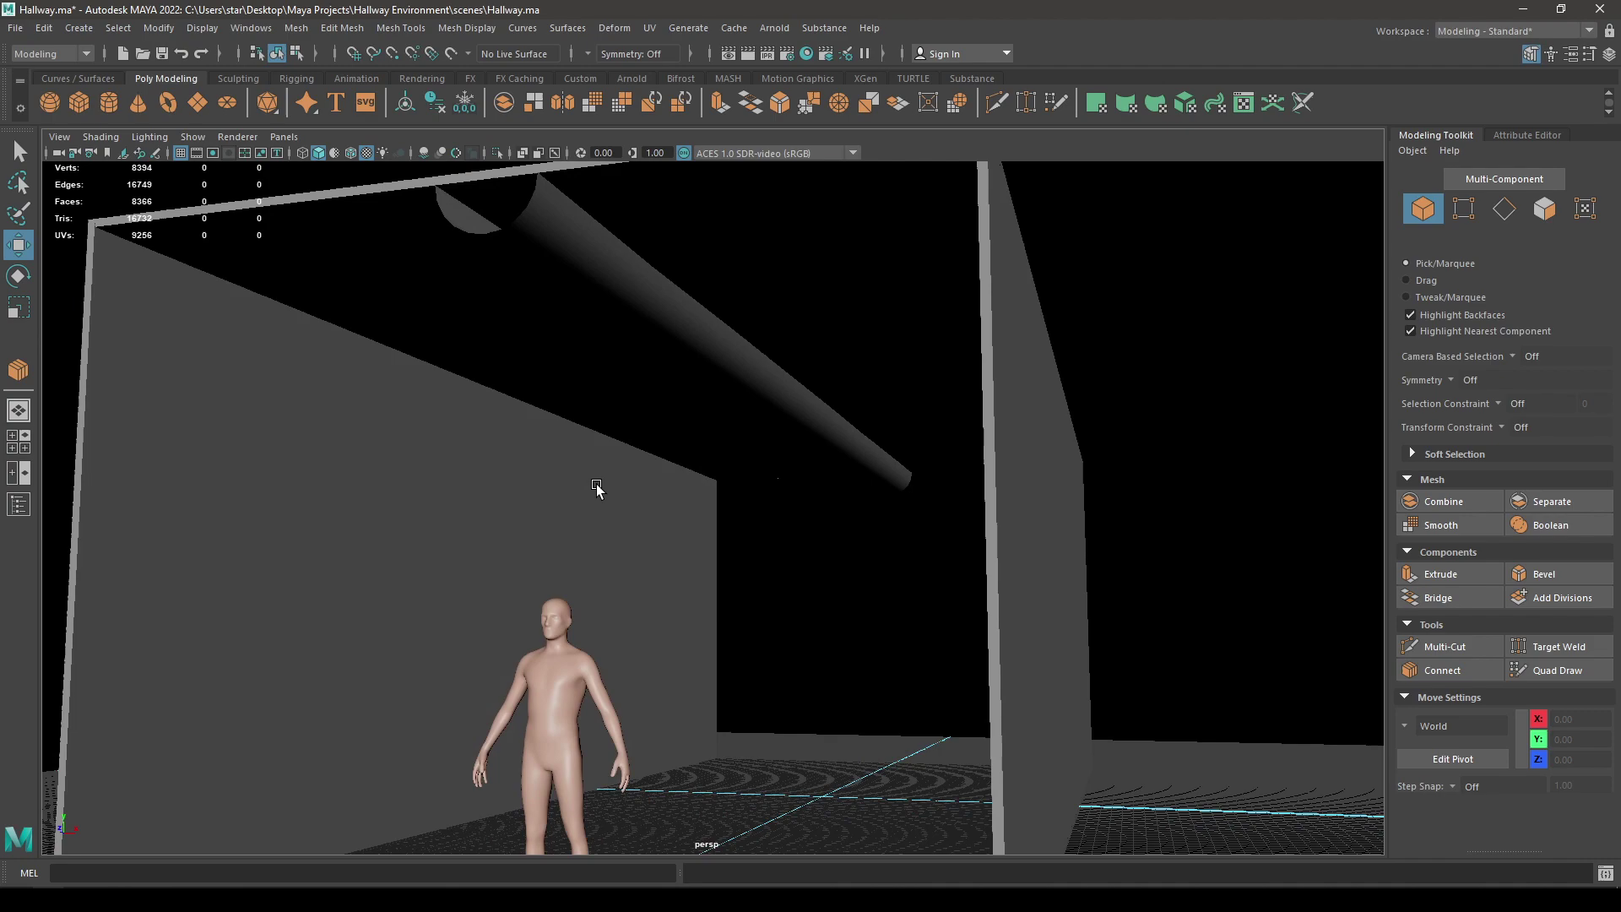
left_click_drag(596, 488, 652, 457, "alt")
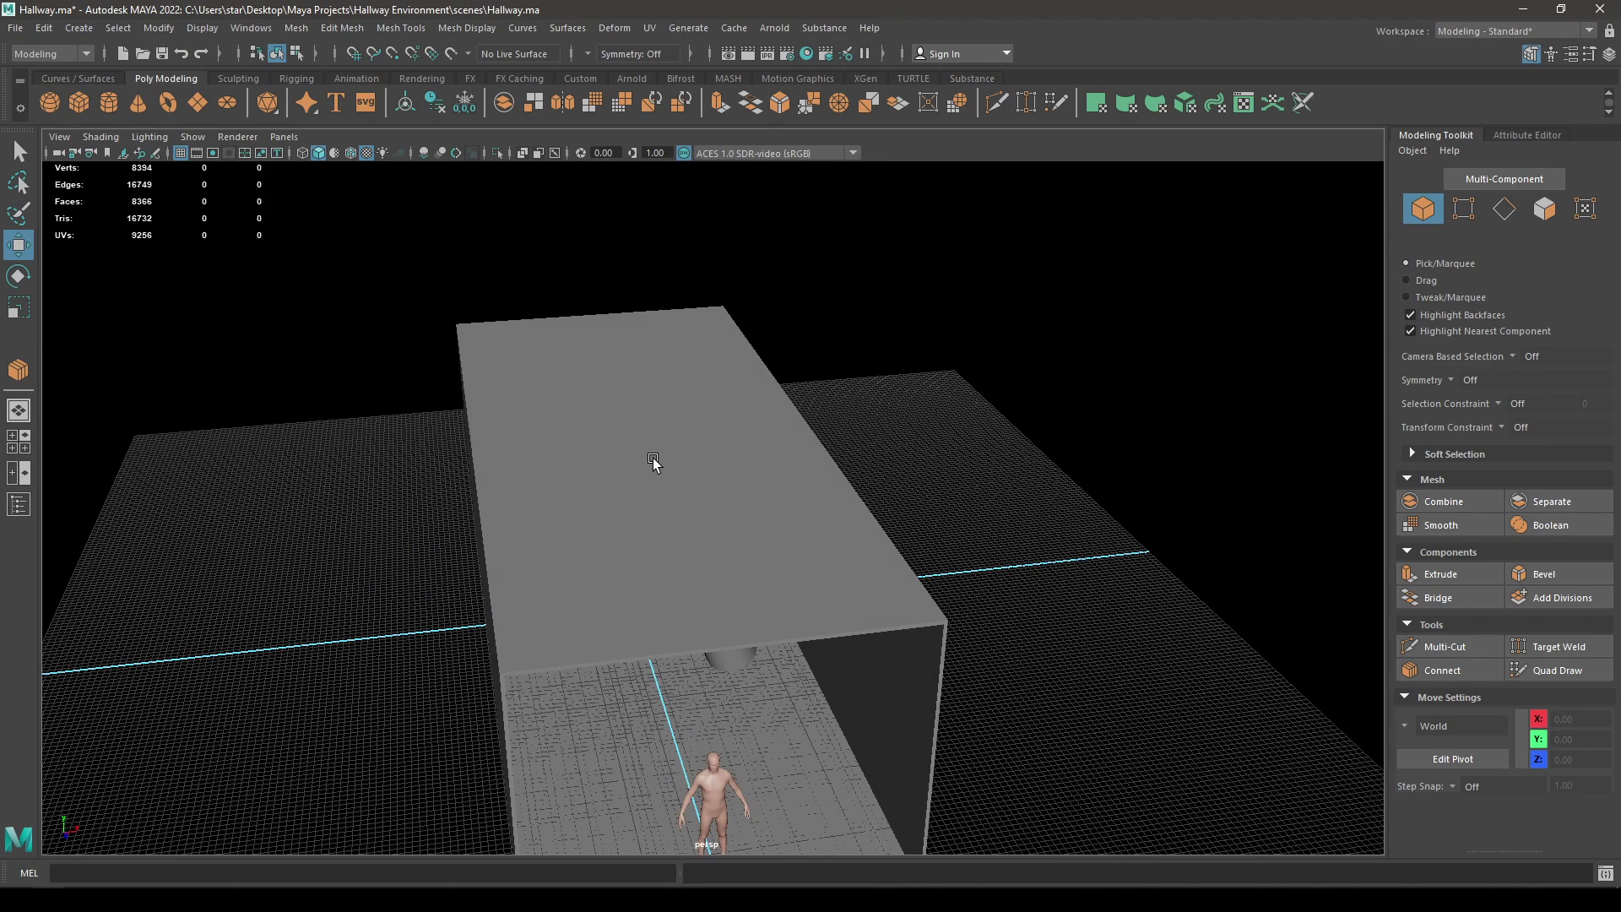
Step: Insert an edge loop on the half-cylinder just in front of its frontmost connecting loop, forming a narrow band
left_click_drag(785, 518, 718, 557, "alt")
left_click(667, 539)
scroll(770, 551, "up", 3)
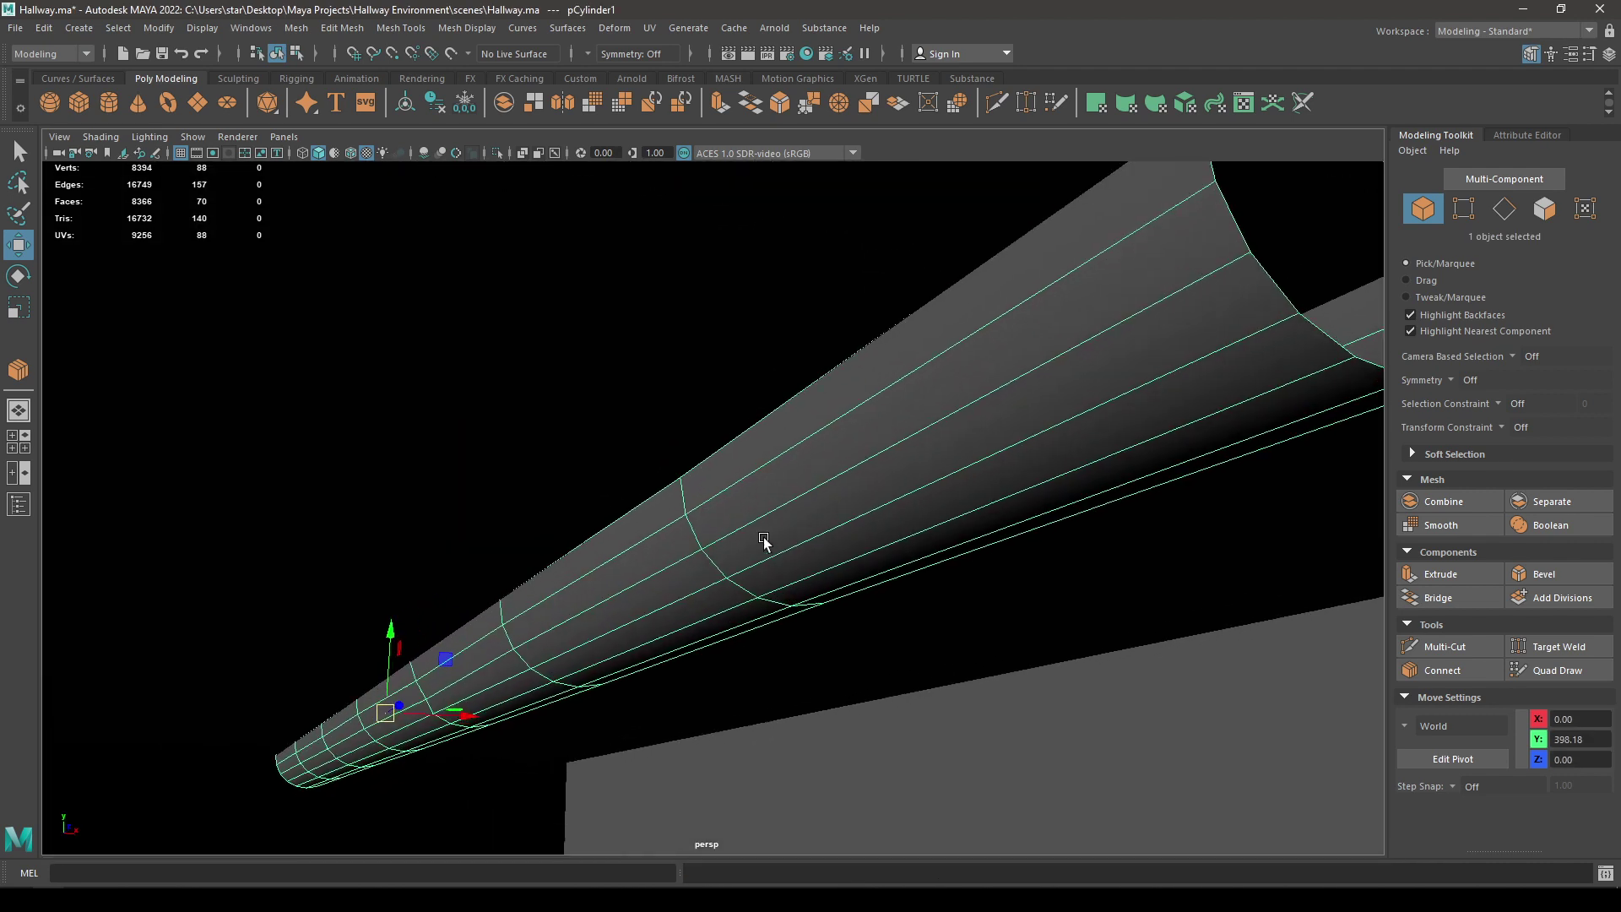
right_click(919, 436, "shift")
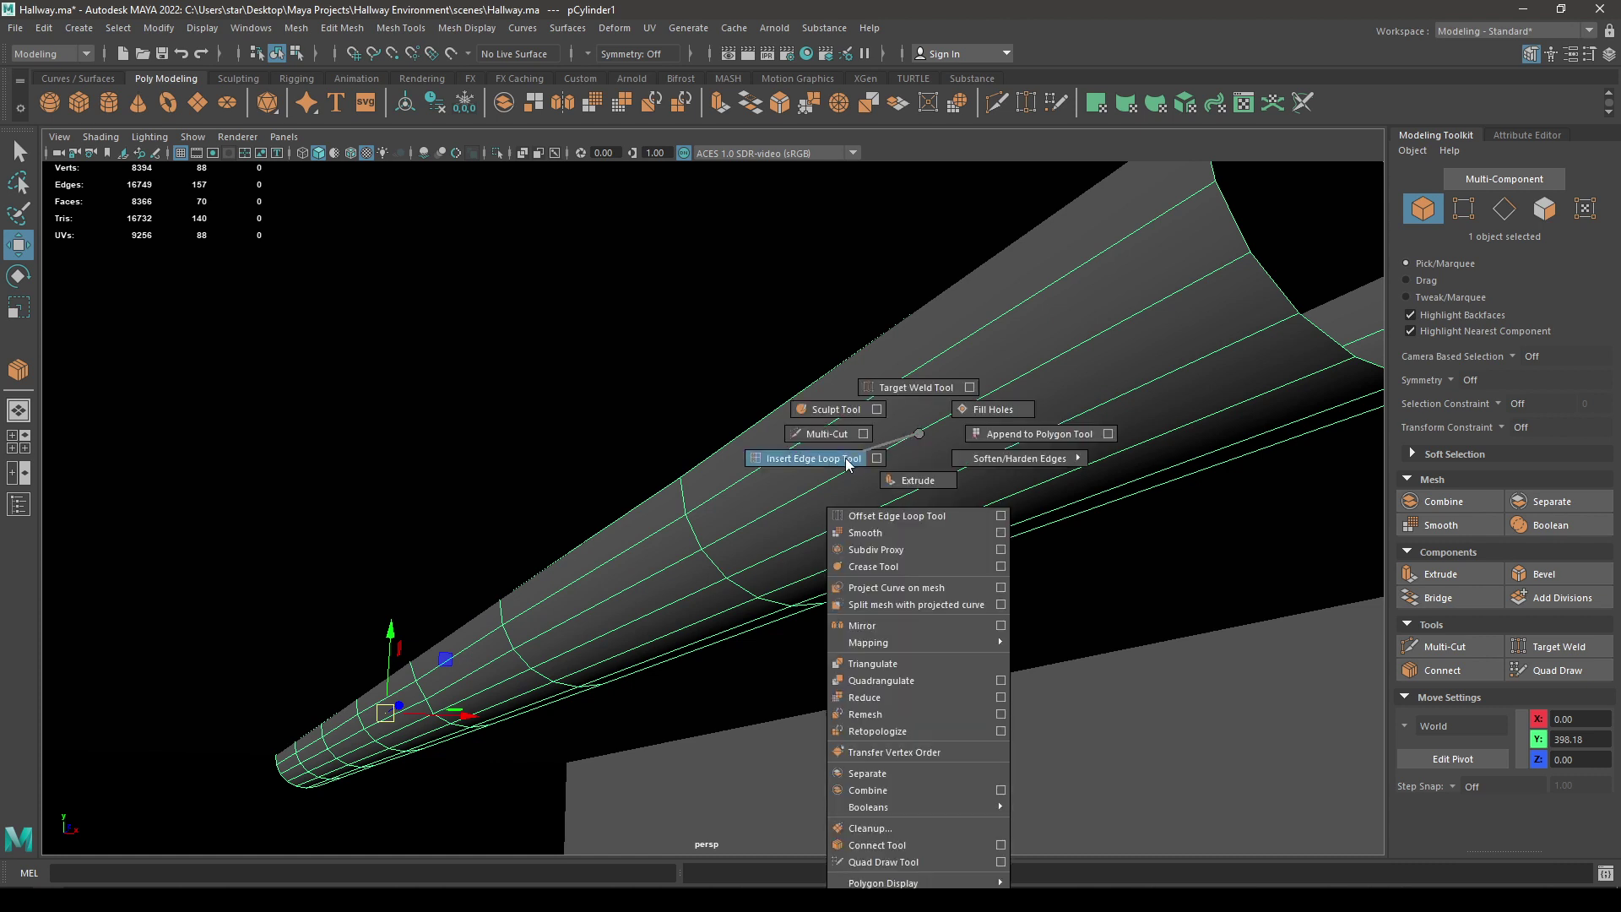
left_click(813, 459)
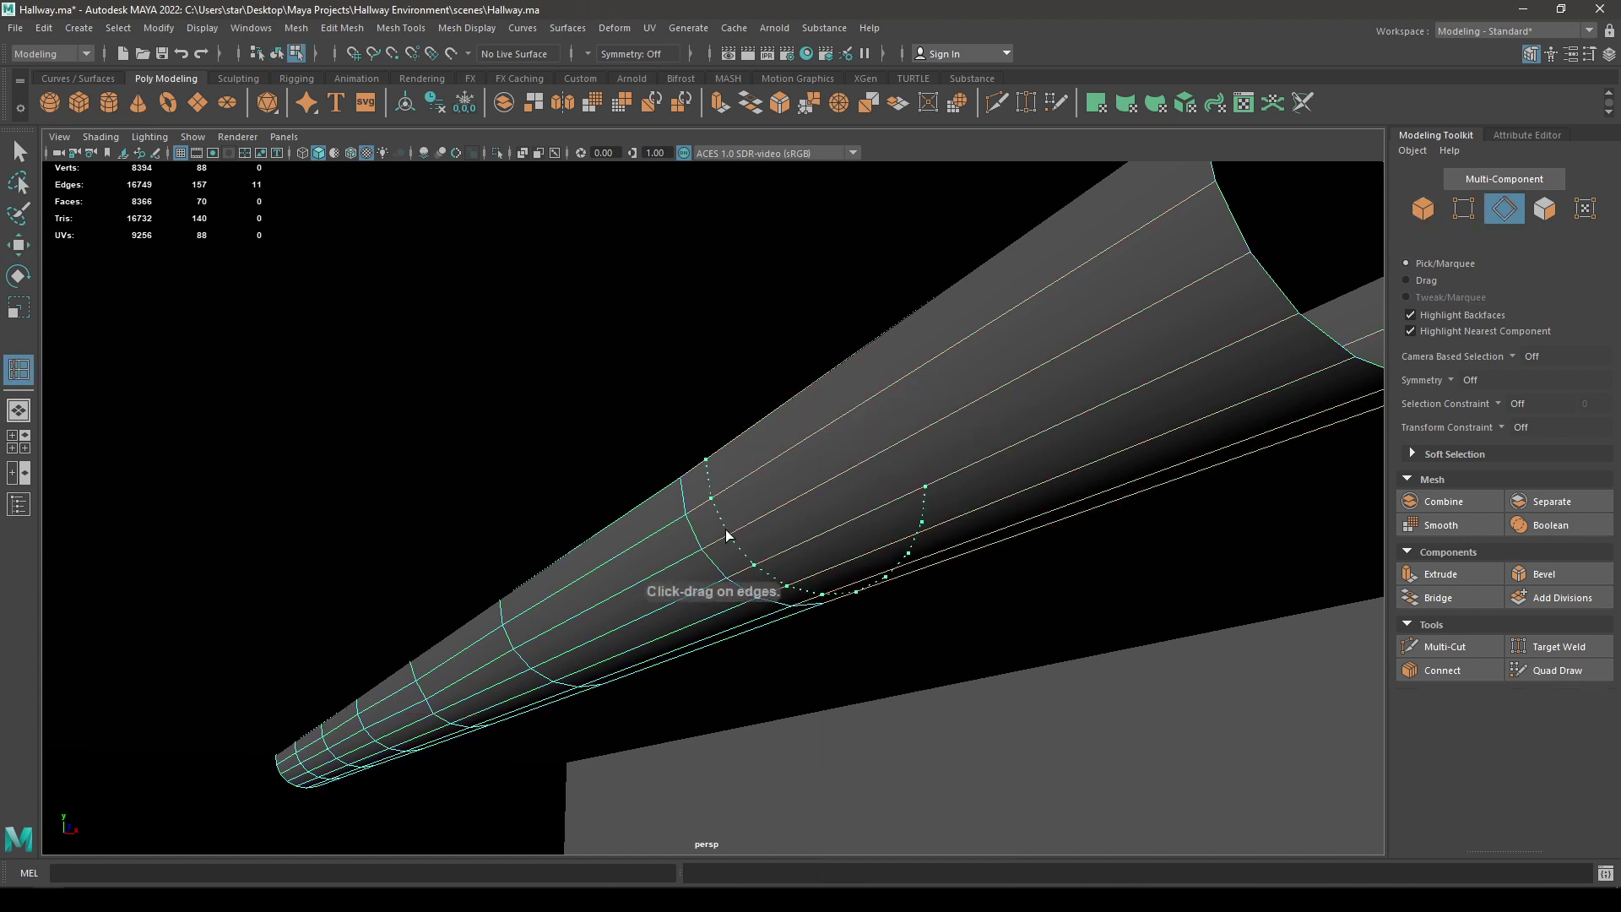
left_click(726, 530)
key("w")
Step: Duplicate the narrow band of faces between the two close edge loops as a separate strip
right_click_drag(725, 430, 713, 479)
left_click(689, 488)
double_click(702, 528, "shift")
left_click_drag(845, 551, 724, 545, "alt")
right_click_drag(722, 497, 691, 792, "shift")
right_click_drag(667, 468, 773, 405)
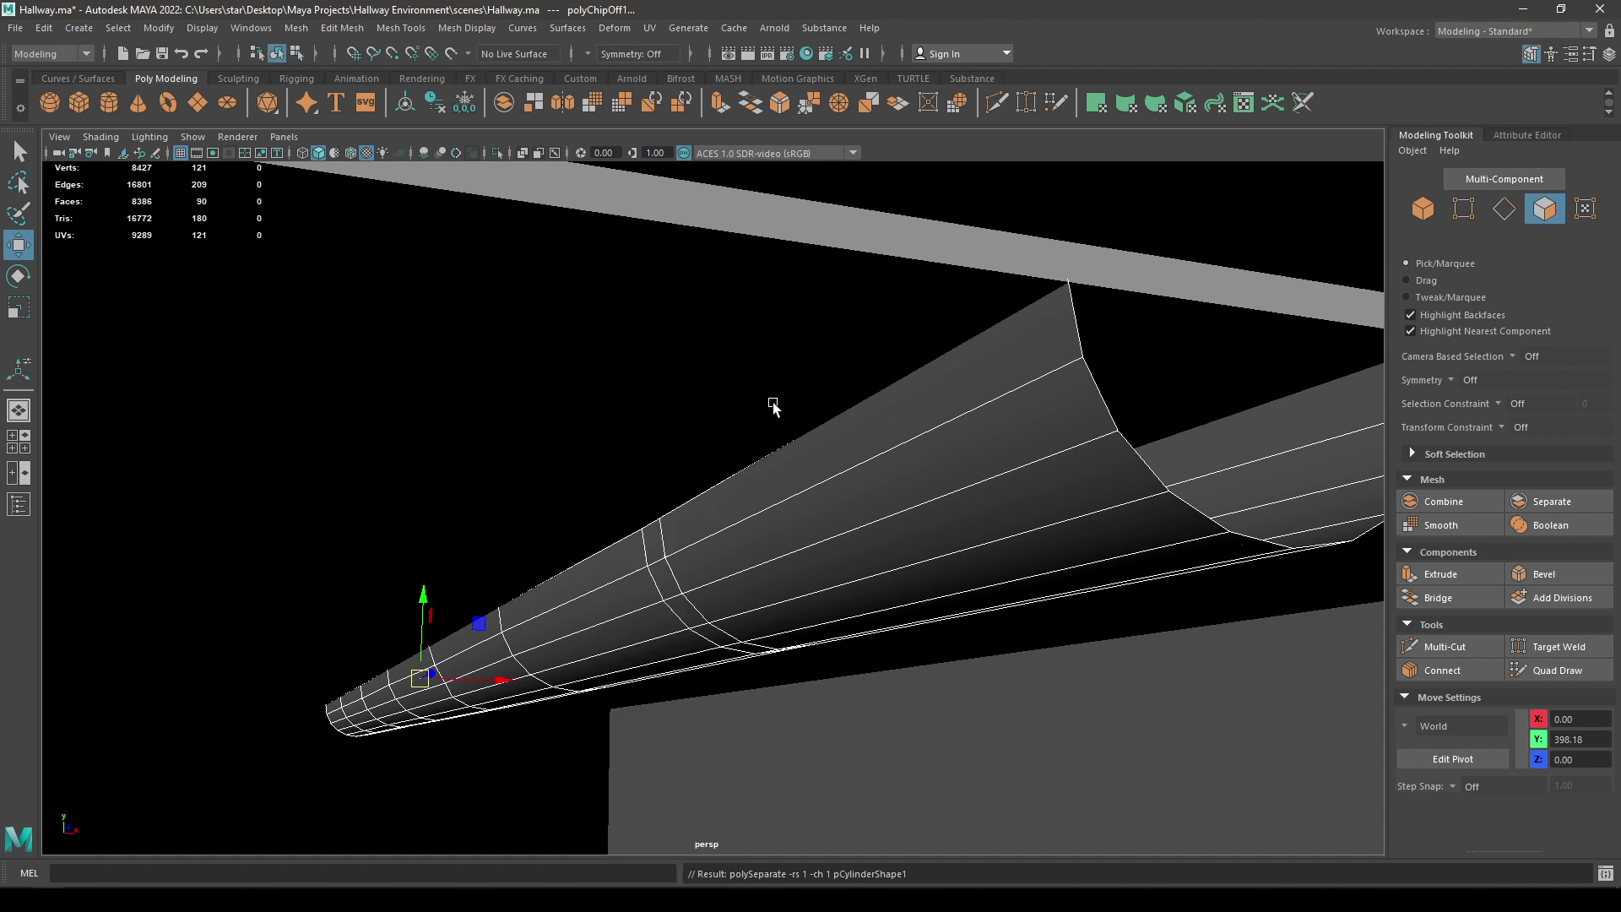
Step: Select the duplicated curved strip and center its pivot
left_click(681, 605)
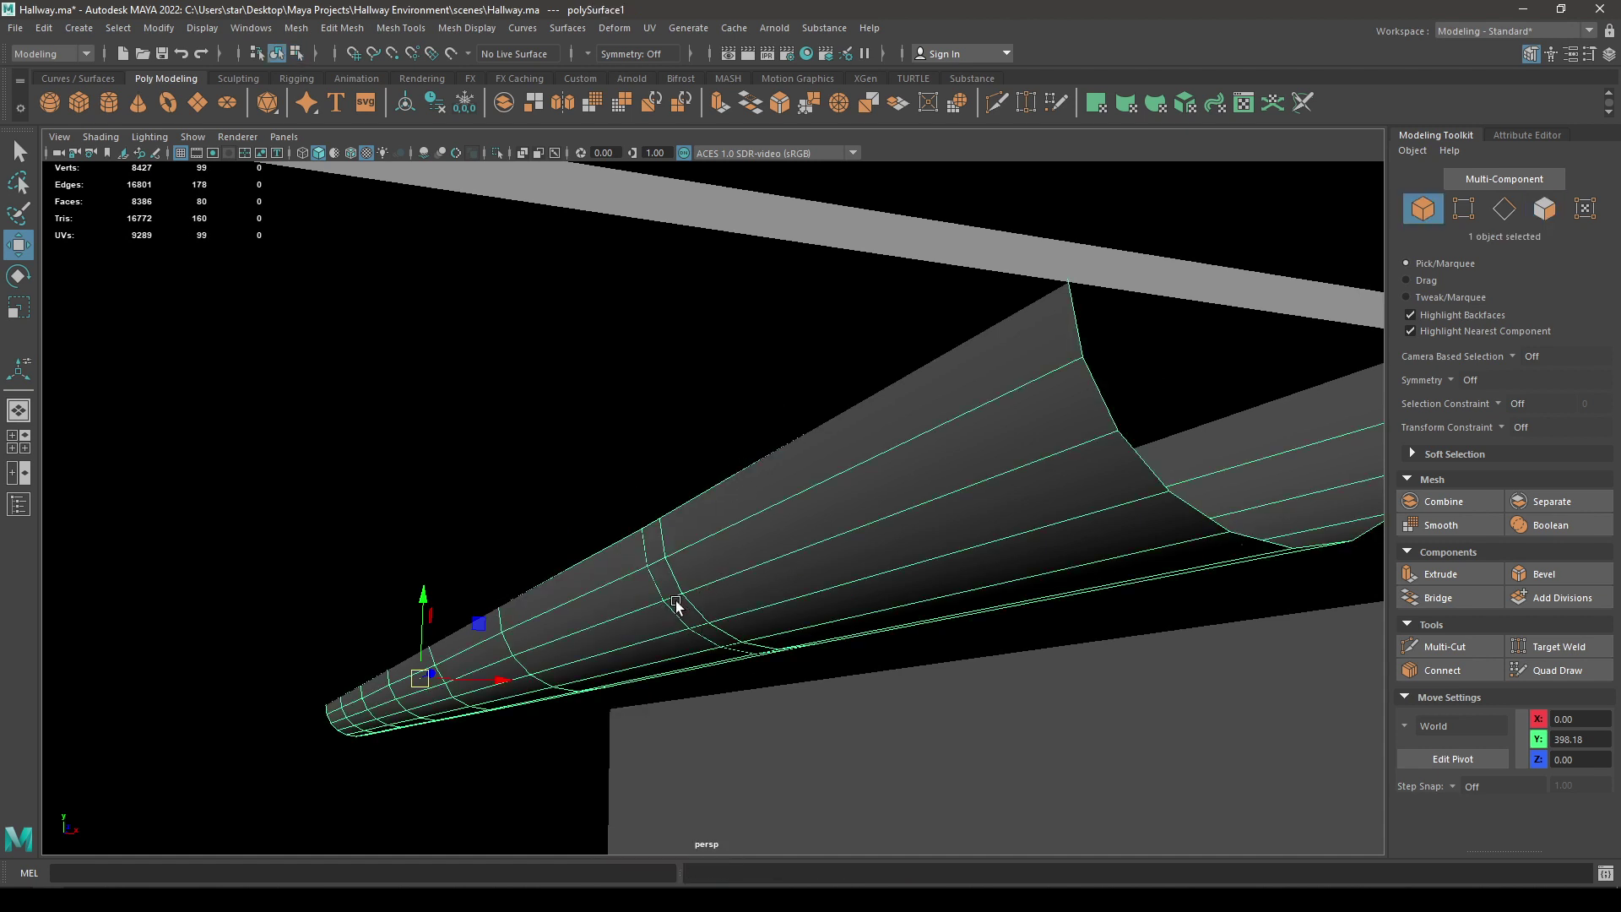
left_click(710, 626)
key("space")
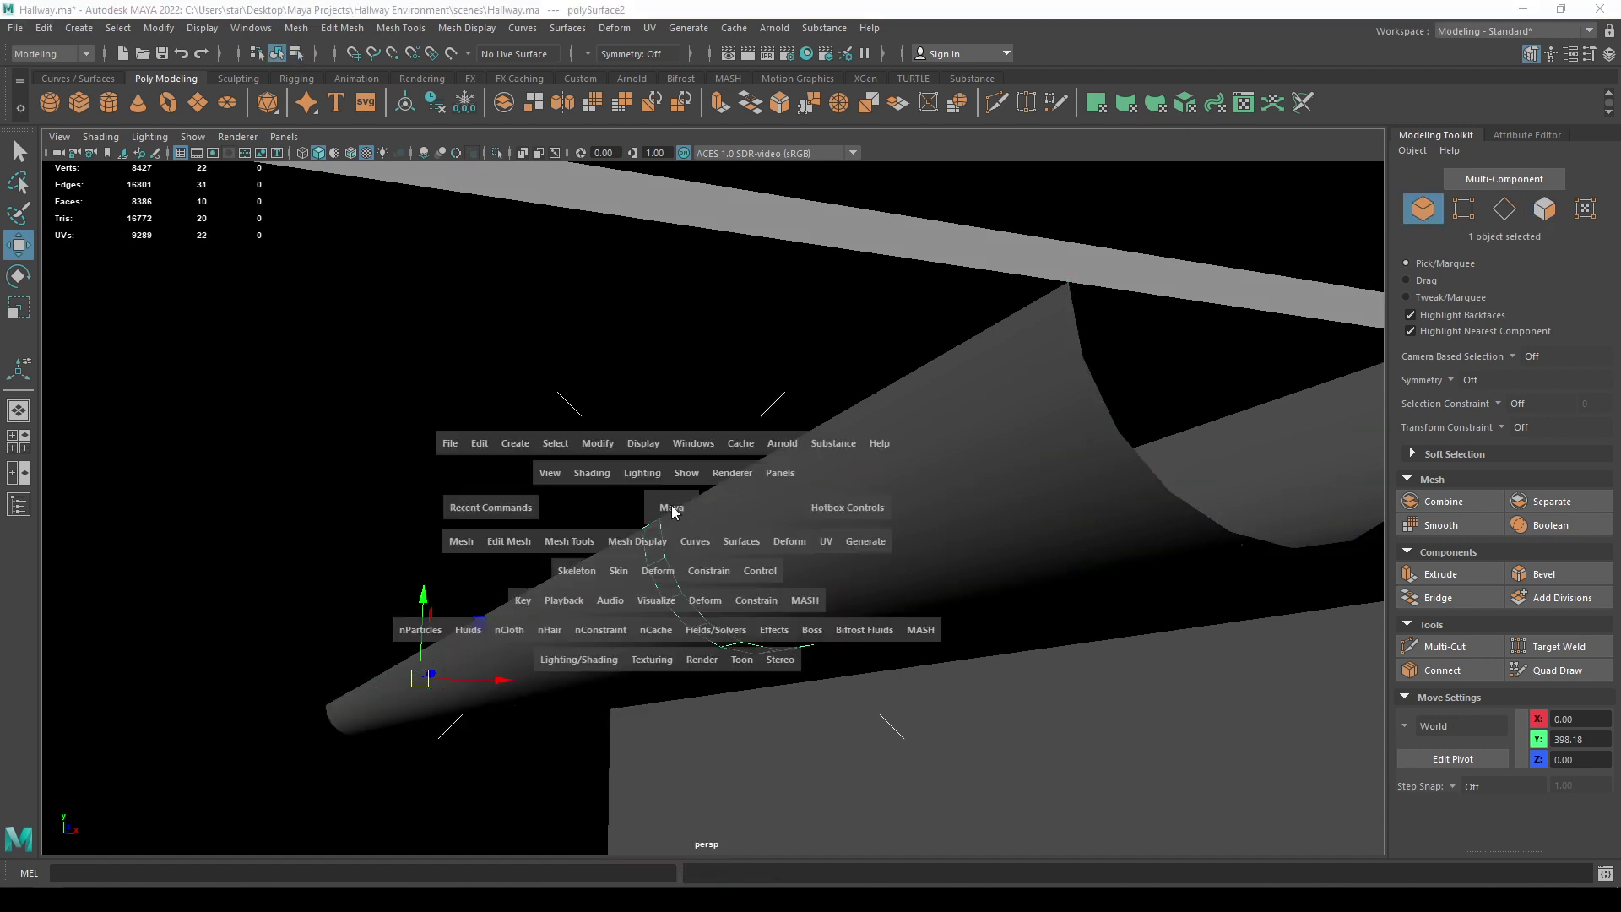
left_click(614, 442)
left_click(646, 536)
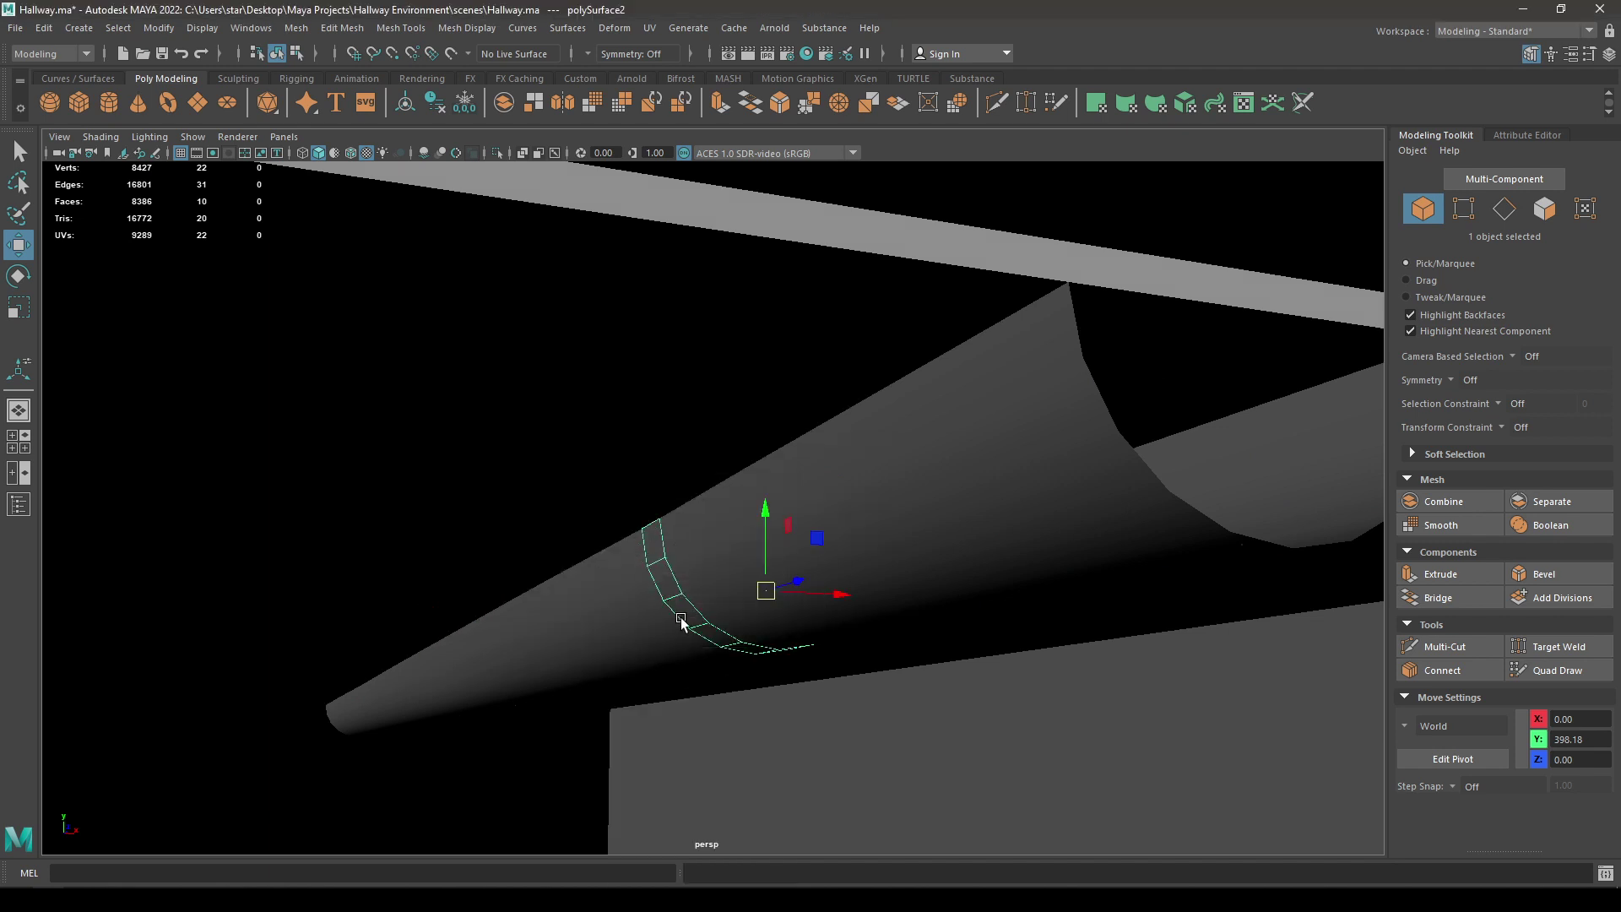
Step: Extrude the strip's two upper end edges outward along X by scaling, forming flat flanges on both sides
right_click_drag(652, 441, 668, 497)
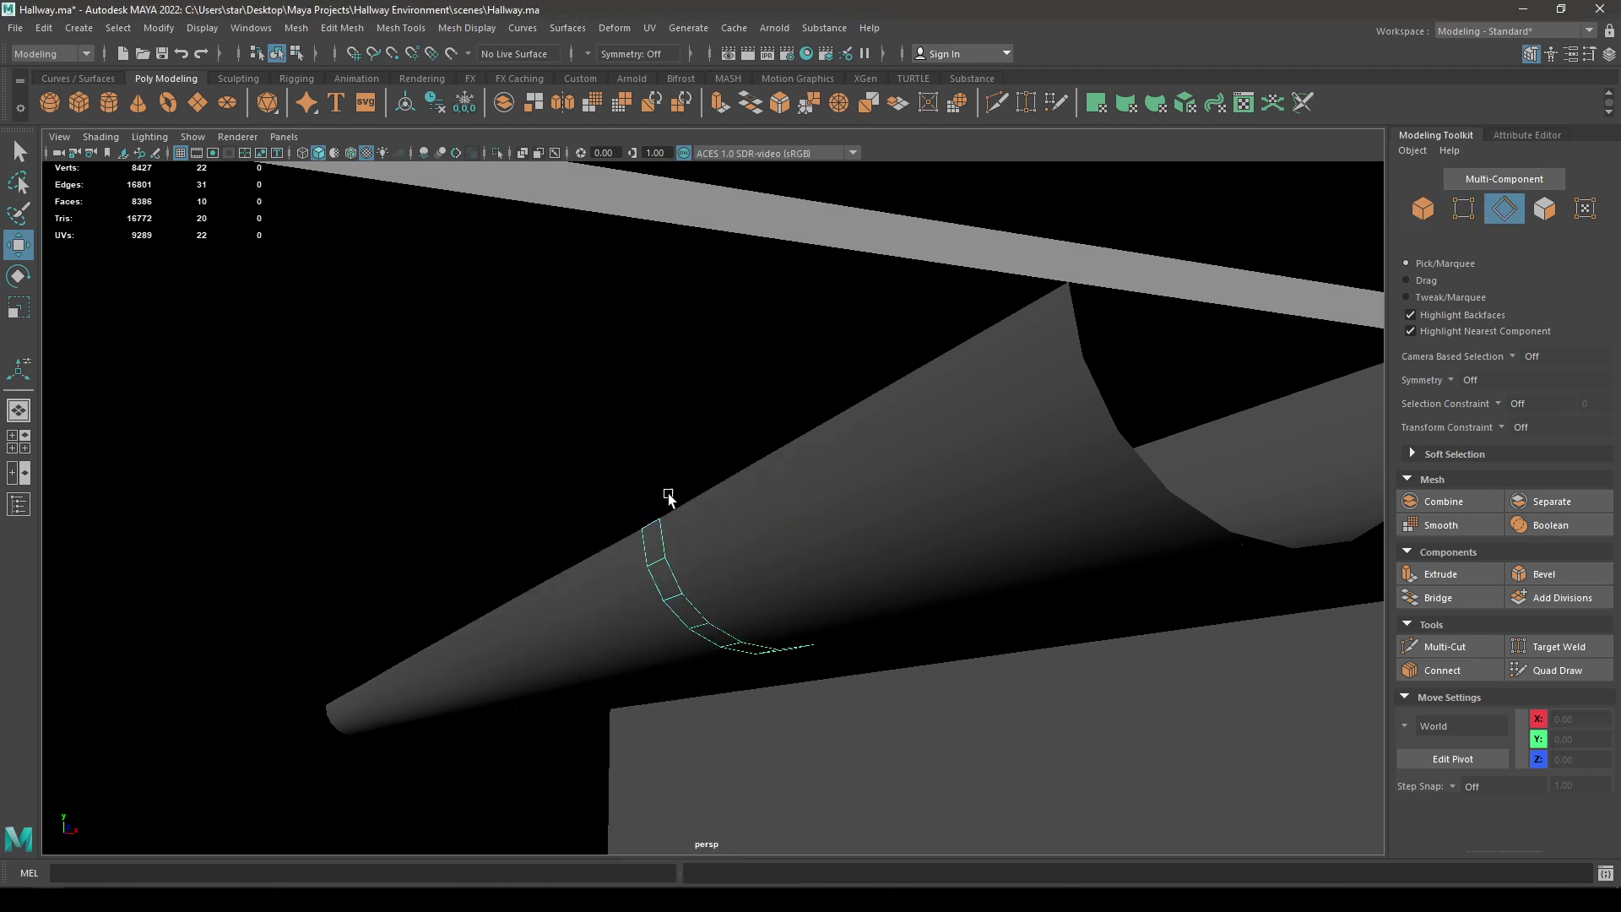
left_click(649, 521)
left_click_drag(747, 683, 618, 635, "alt")
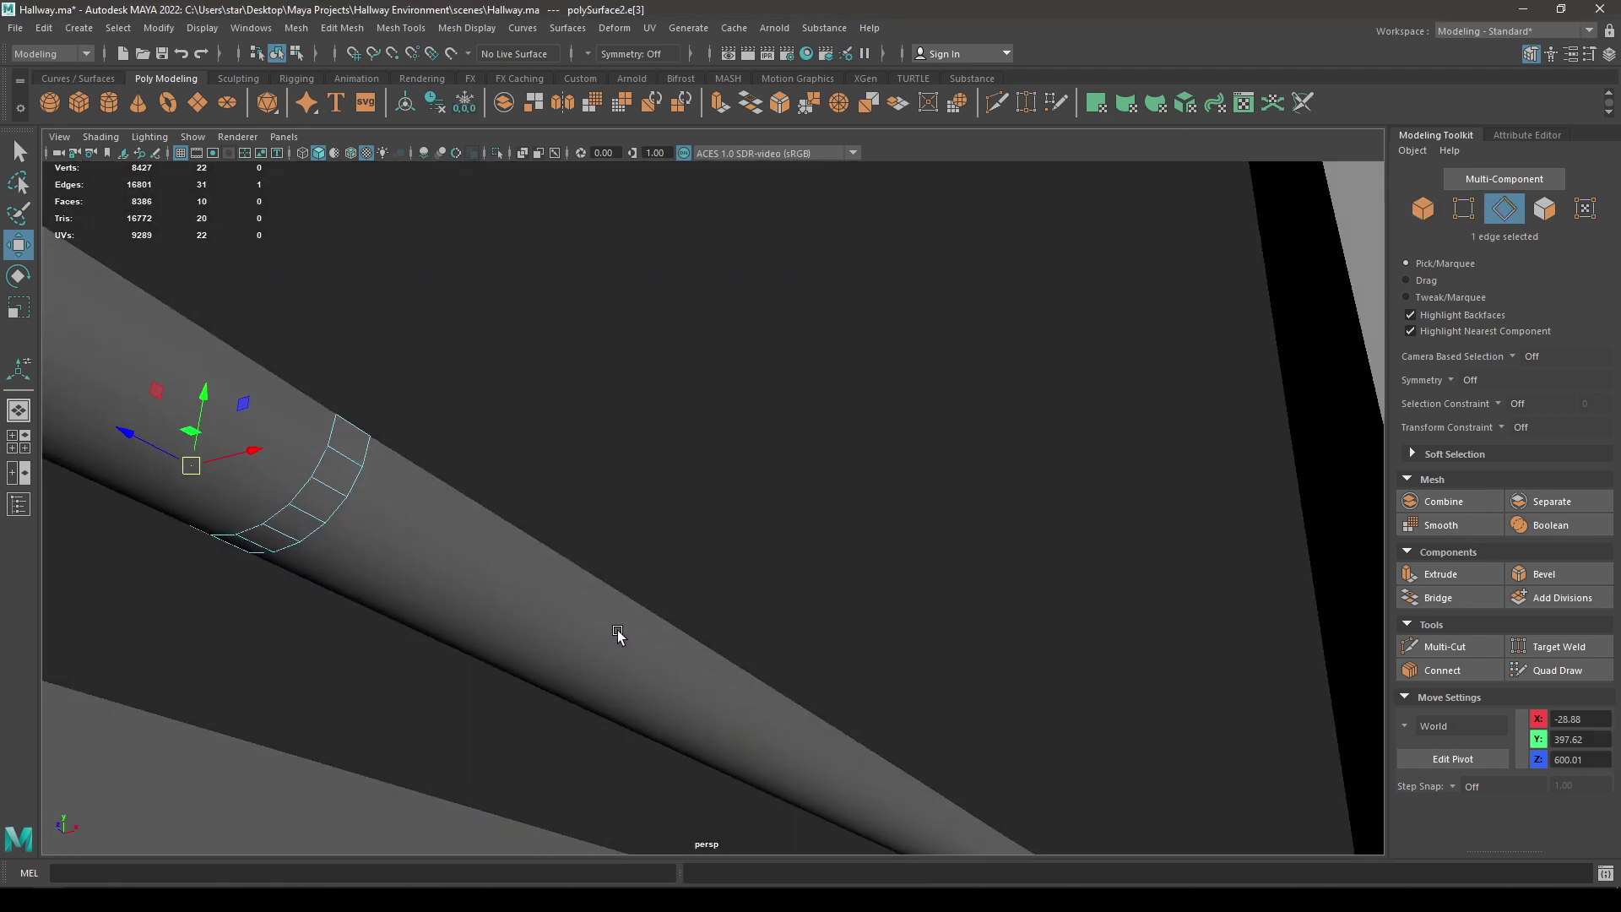
left_click(375, 429, "shift")
left_click_drag(375, 429, 460, 510, "alt")
key("r")
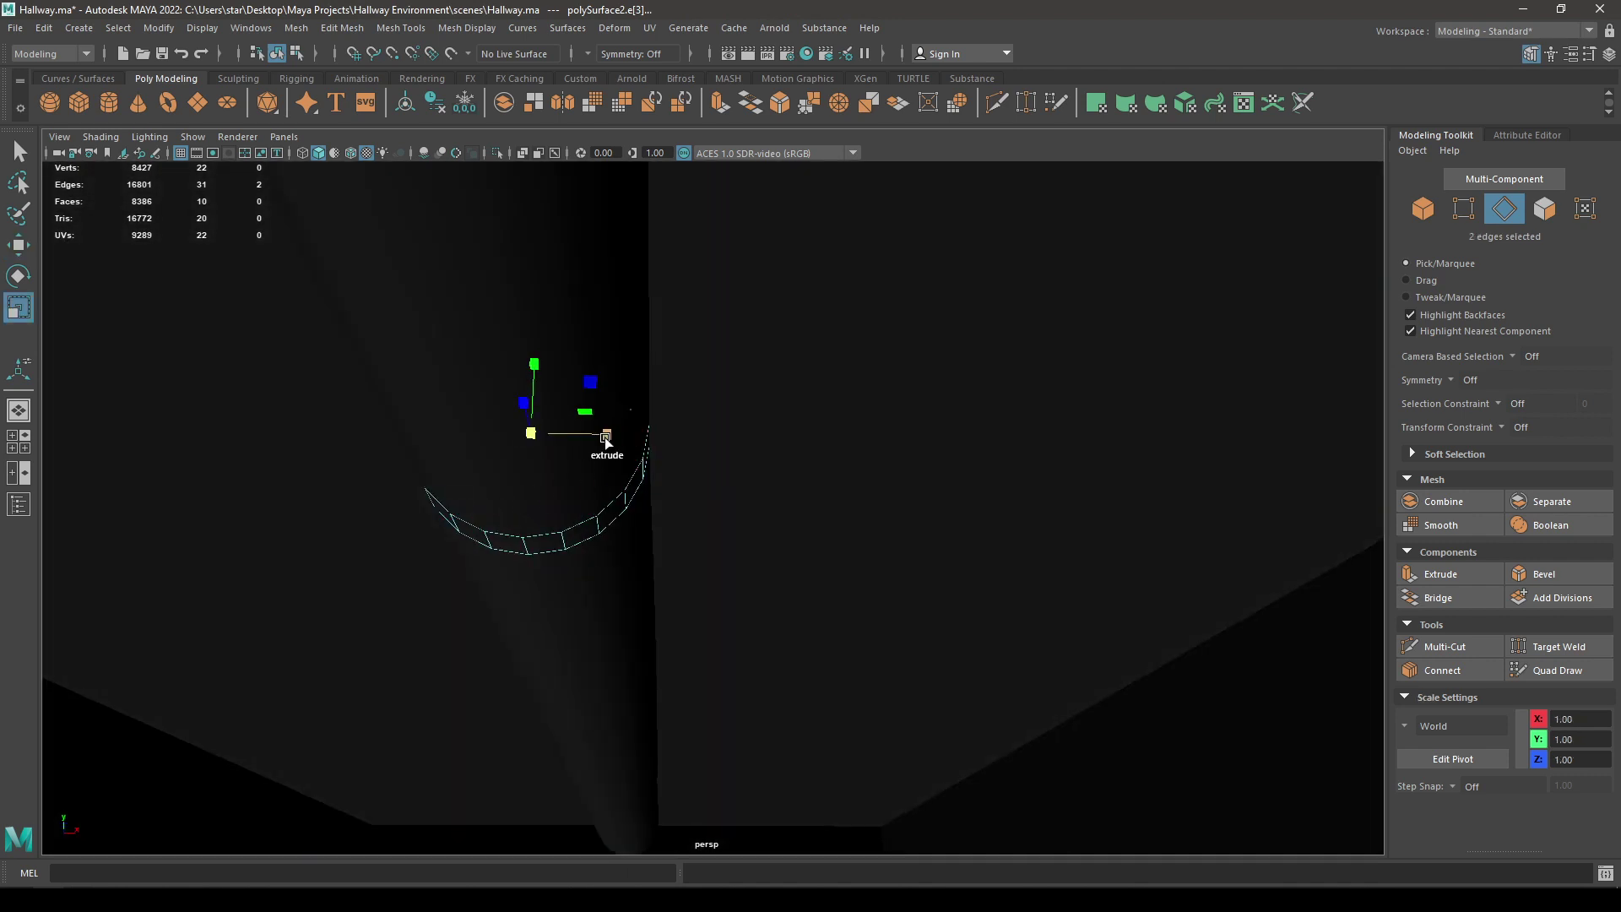
left_click_drag(607, 439, 656, 480, "shift")
key("w")
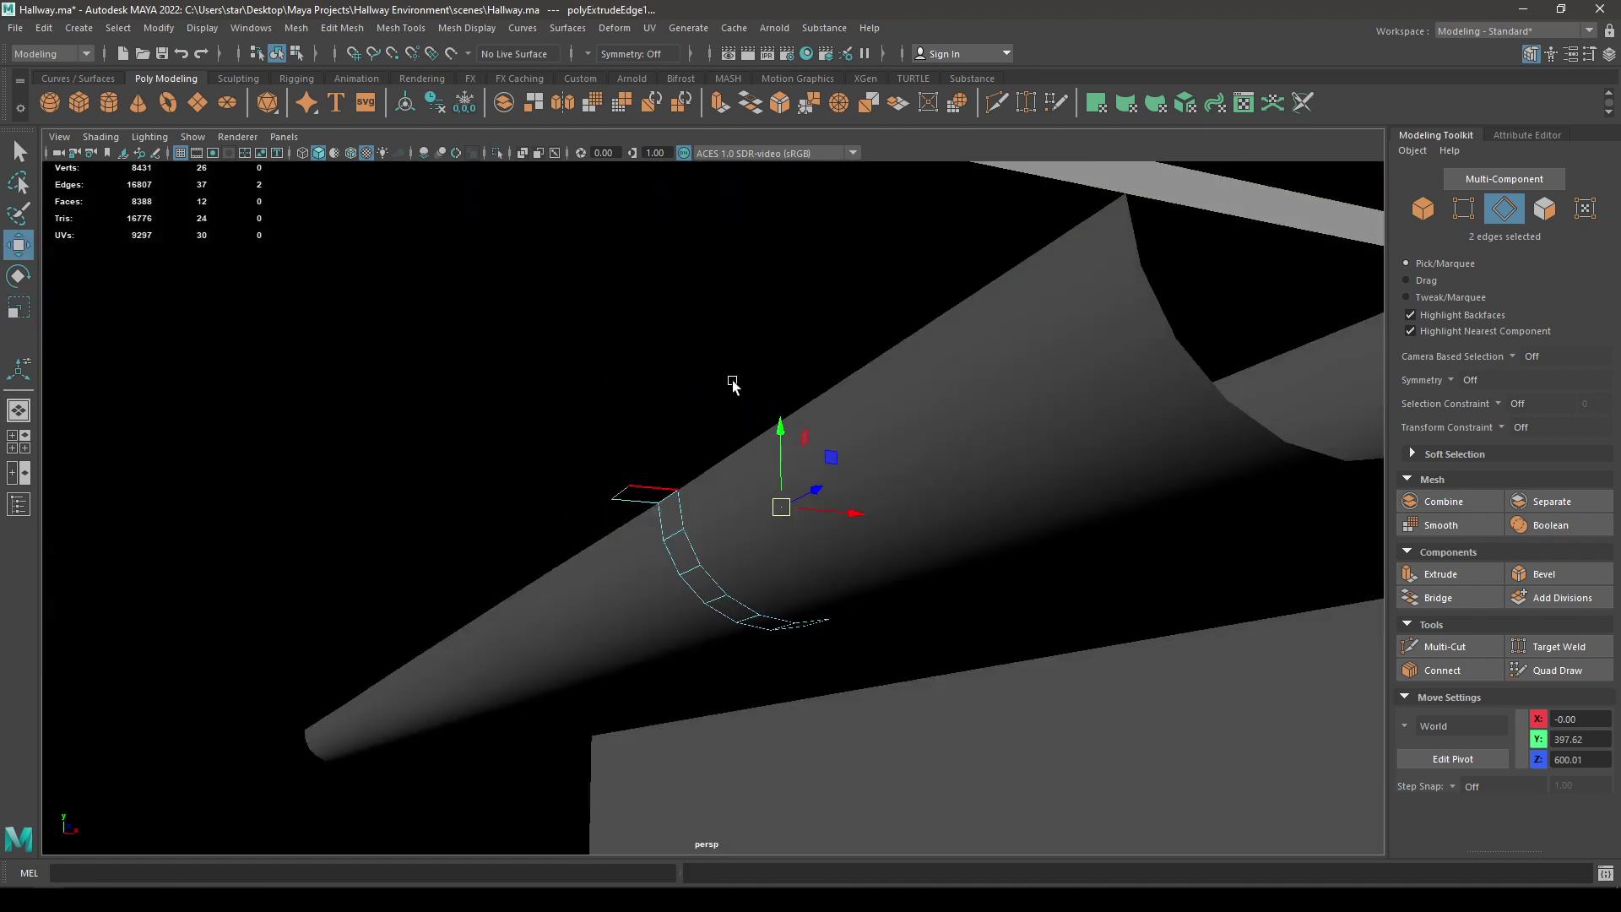
Step: Extrude all faces of the flanged bracket strip with a thickness of 0.8 and return to object selection
key("F8")
key("ctrl+e")
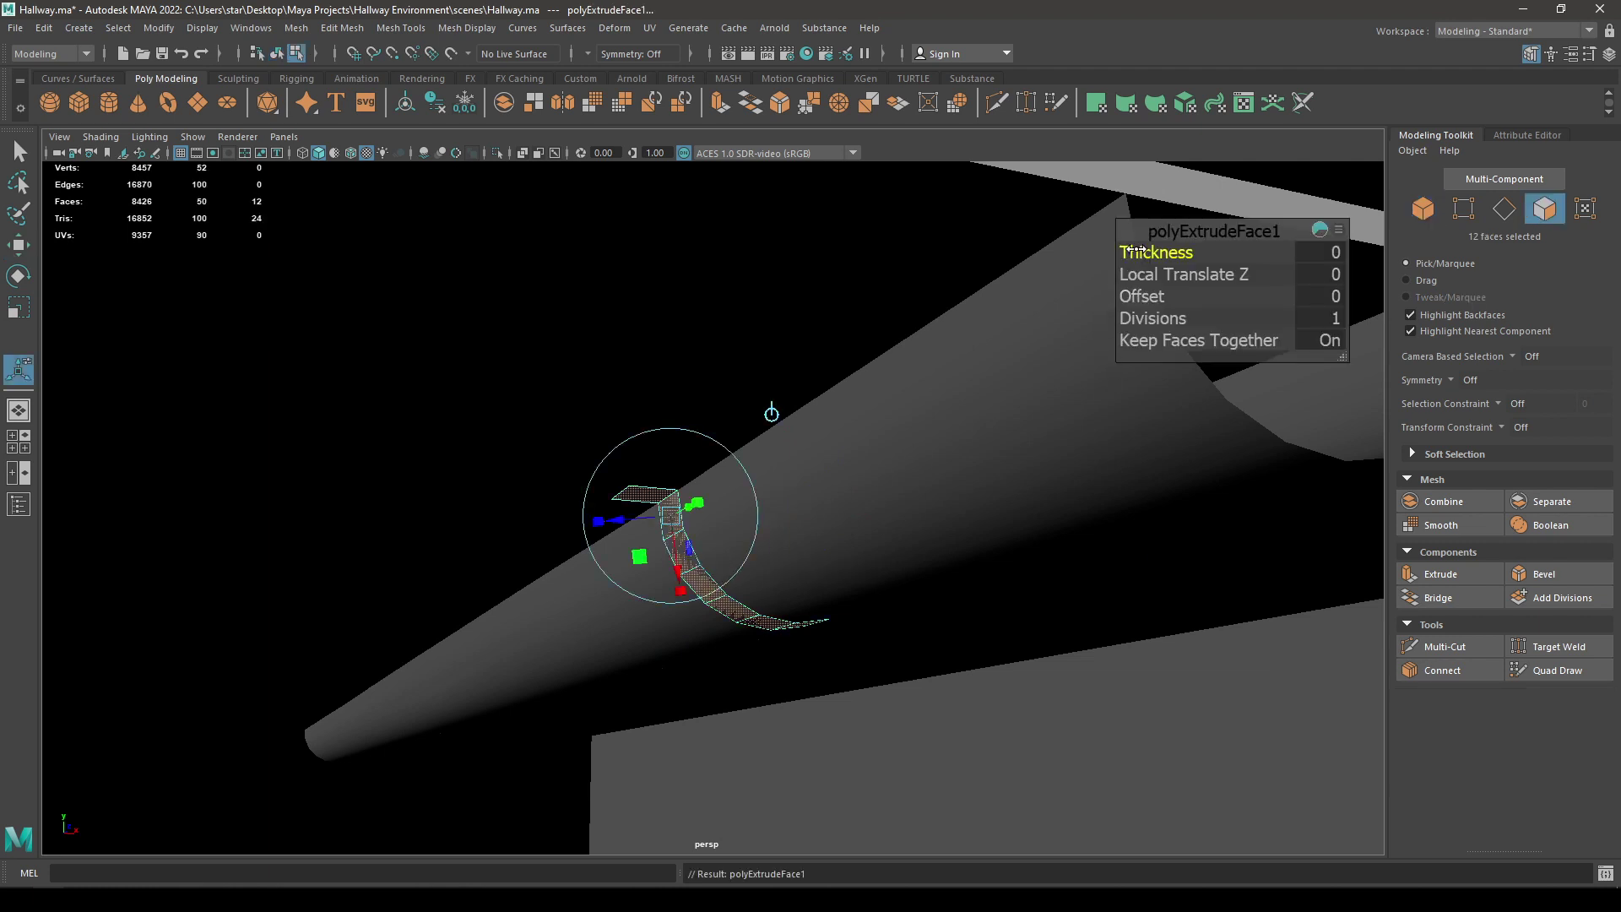
left_click_drag(1134, 252, 1150, 254)
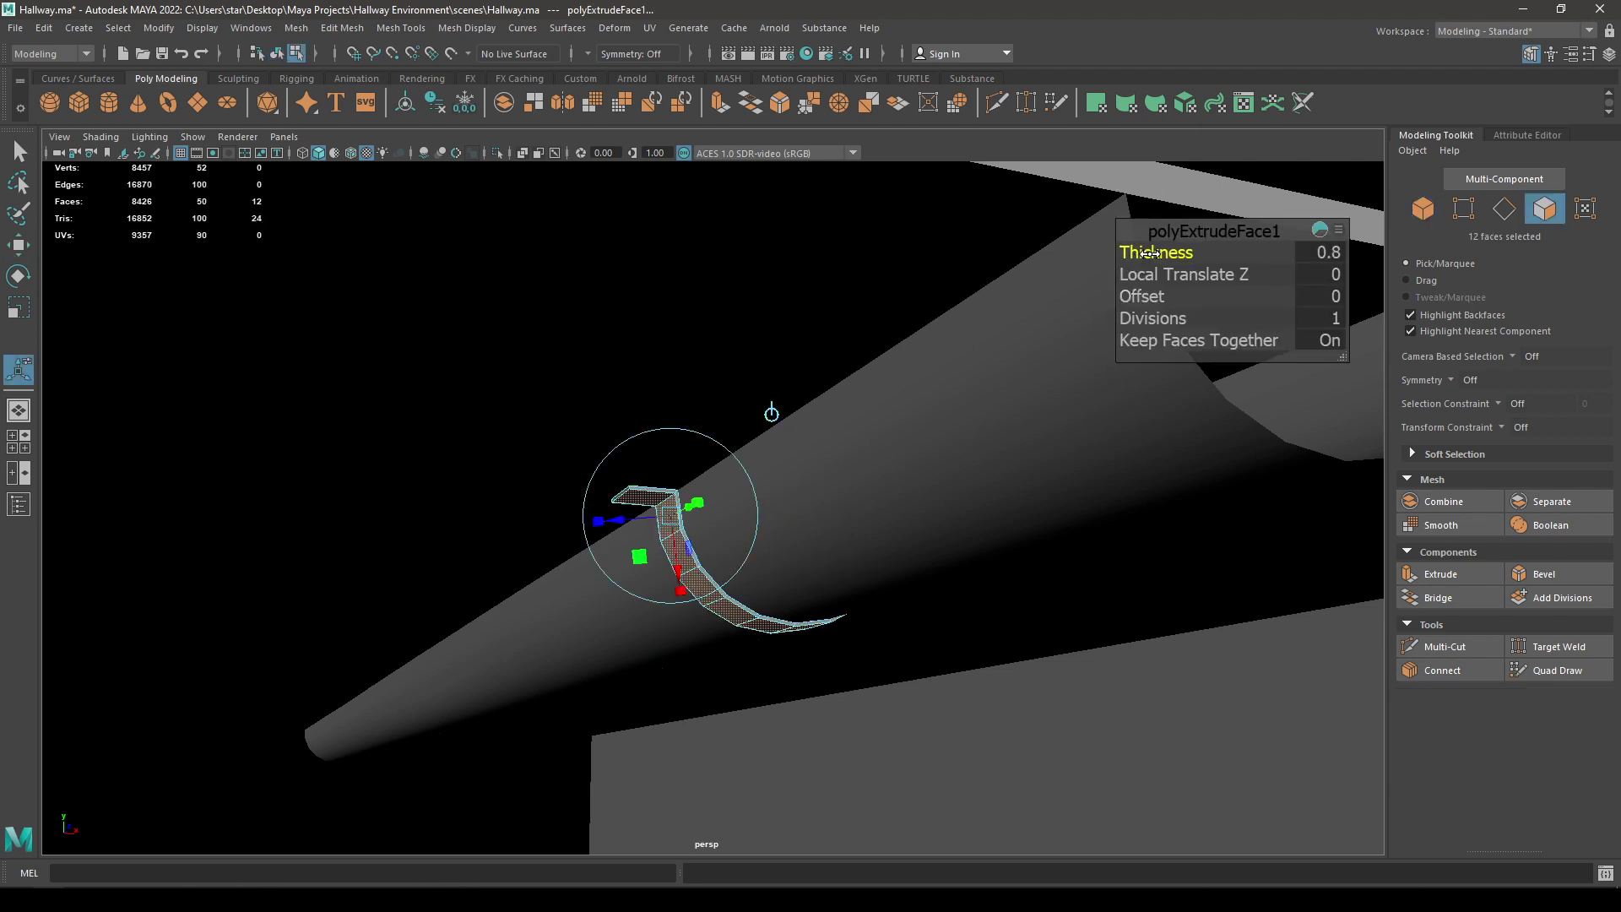
key("w")
right_click_drag(662, 429, 733, 407)
Step: Duplicate the bracket to Z 392.76 and repeat four times at that spacing down the duct, deleting the last copy at the far end
scroll(721, 445, "down", 5)
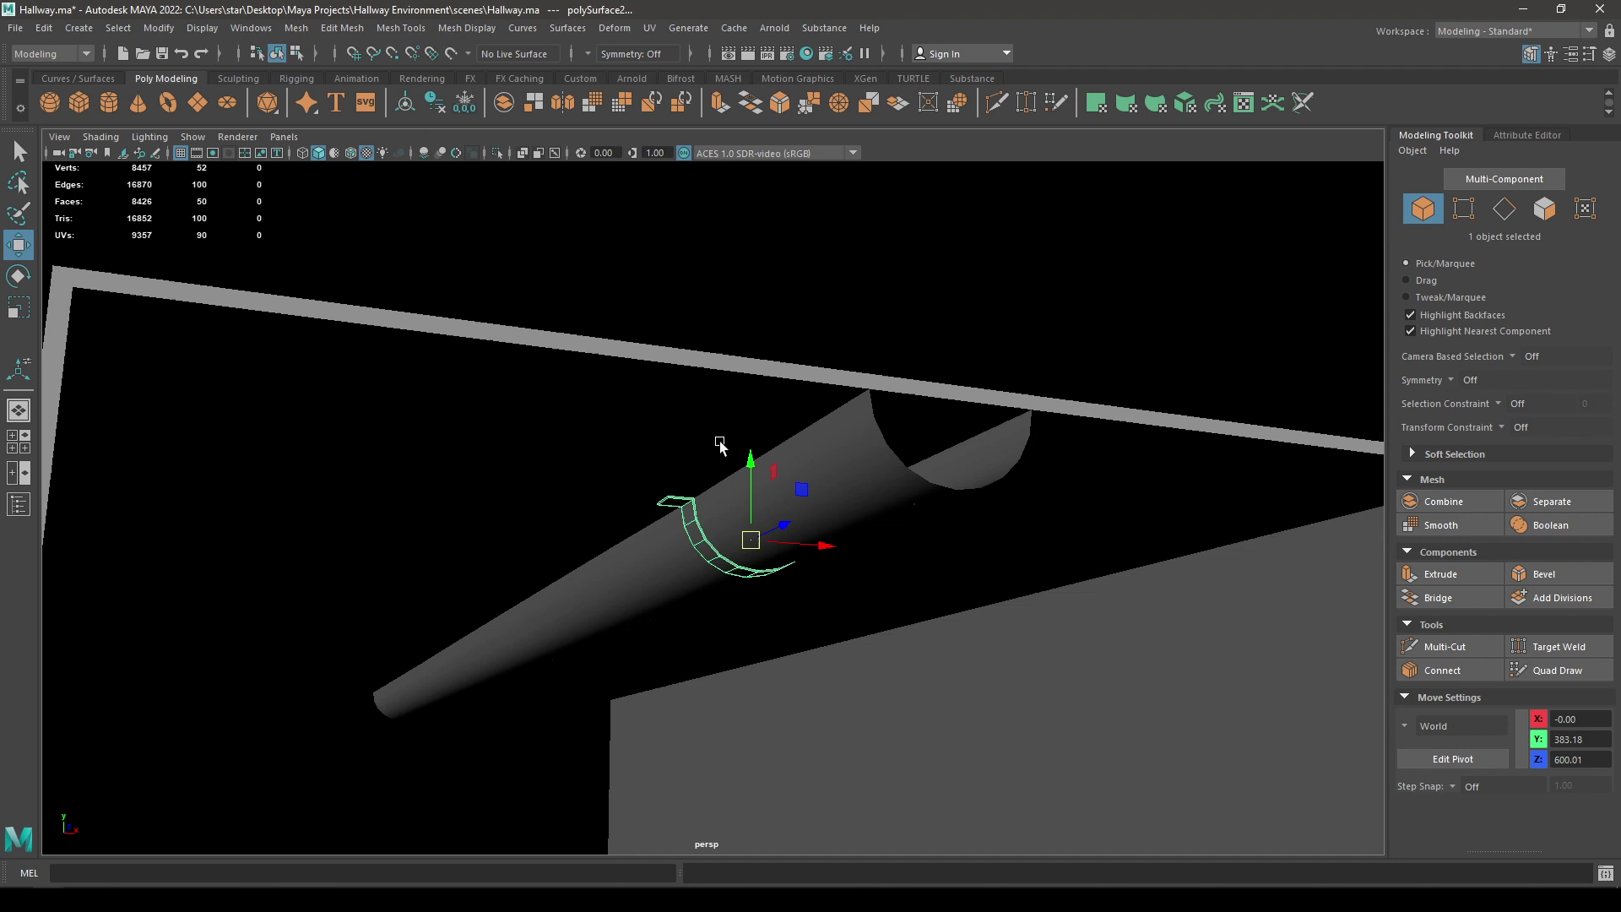
left_click_drag(720, 445, 824, 573, "alt")
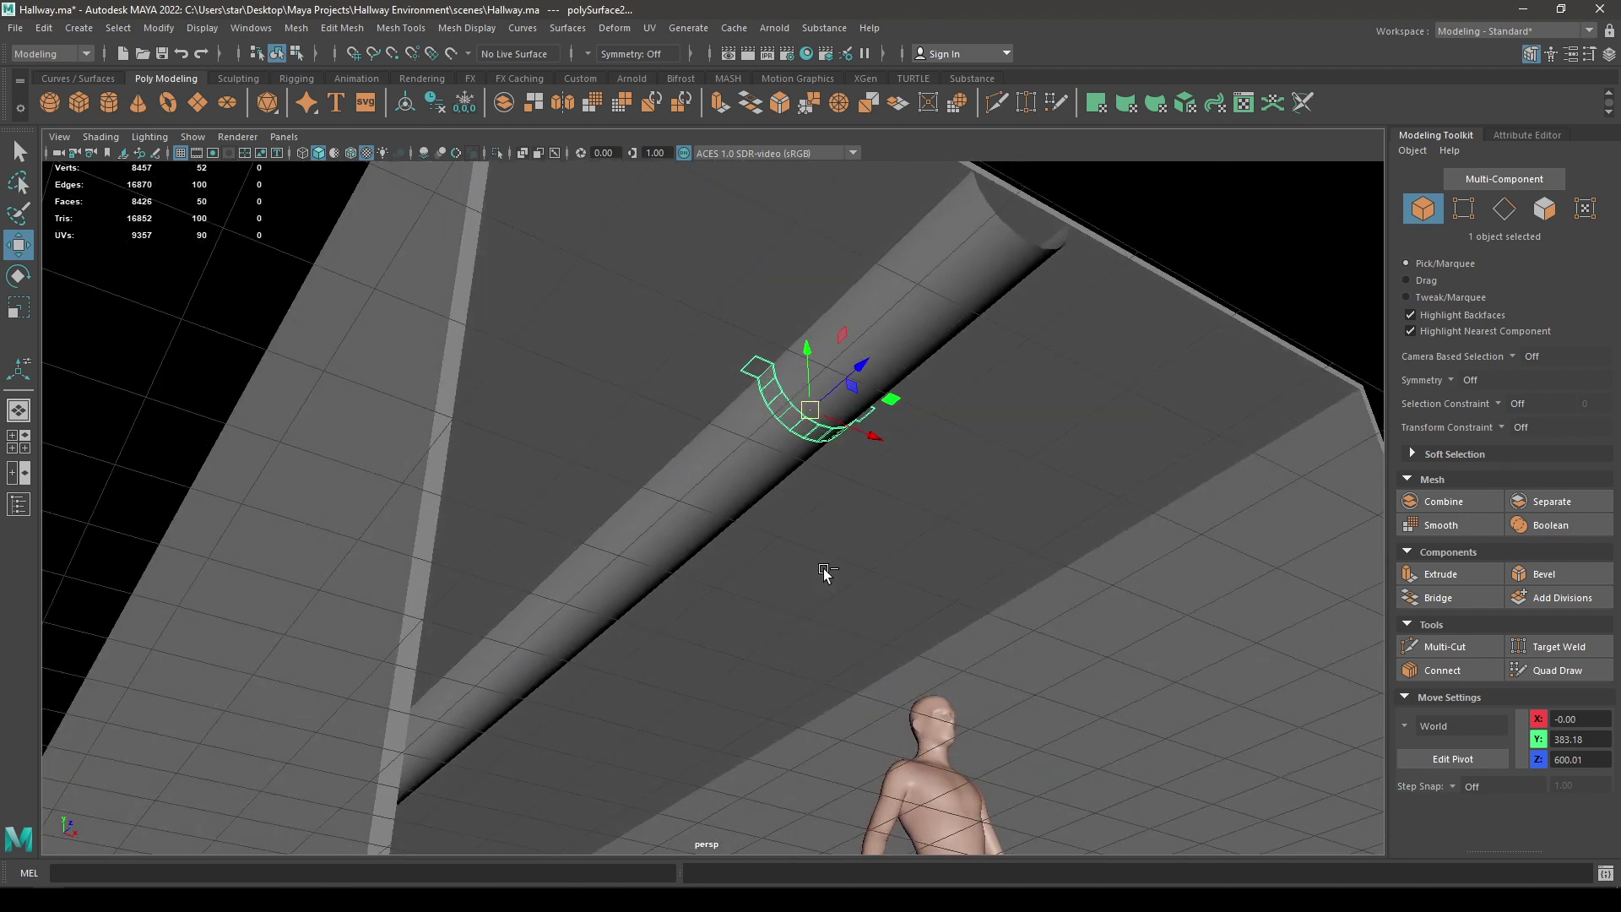
key("ctrl+d")
left_click_drag(855, 365, 661, 659)
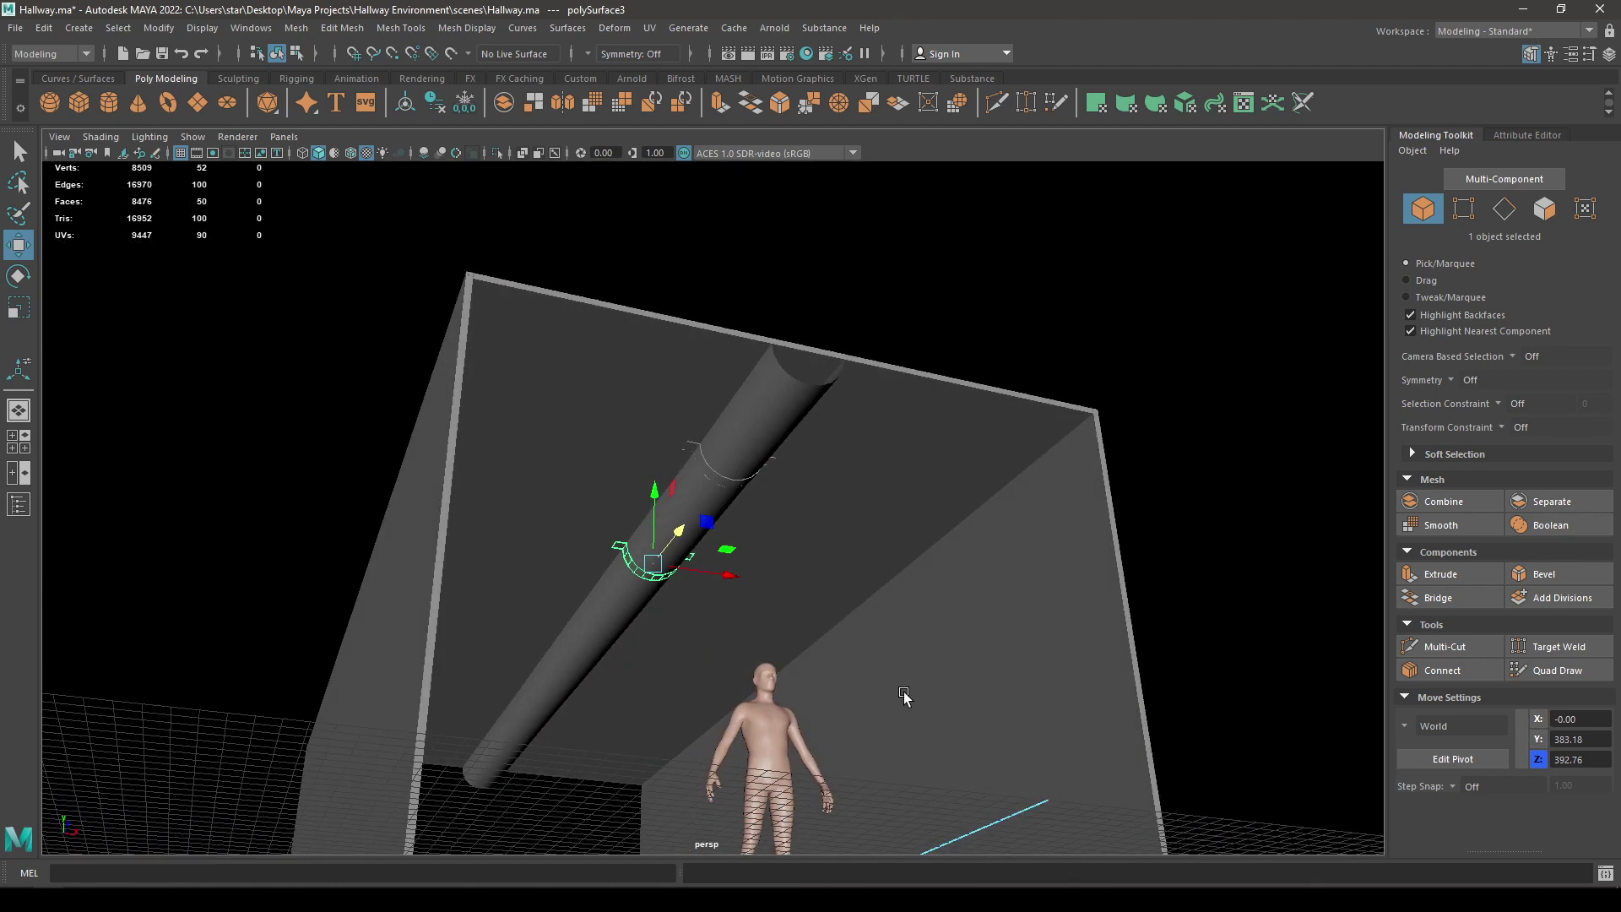
key("shift+d")
key("shift+d")
key("shift+d")
key("shift+d")
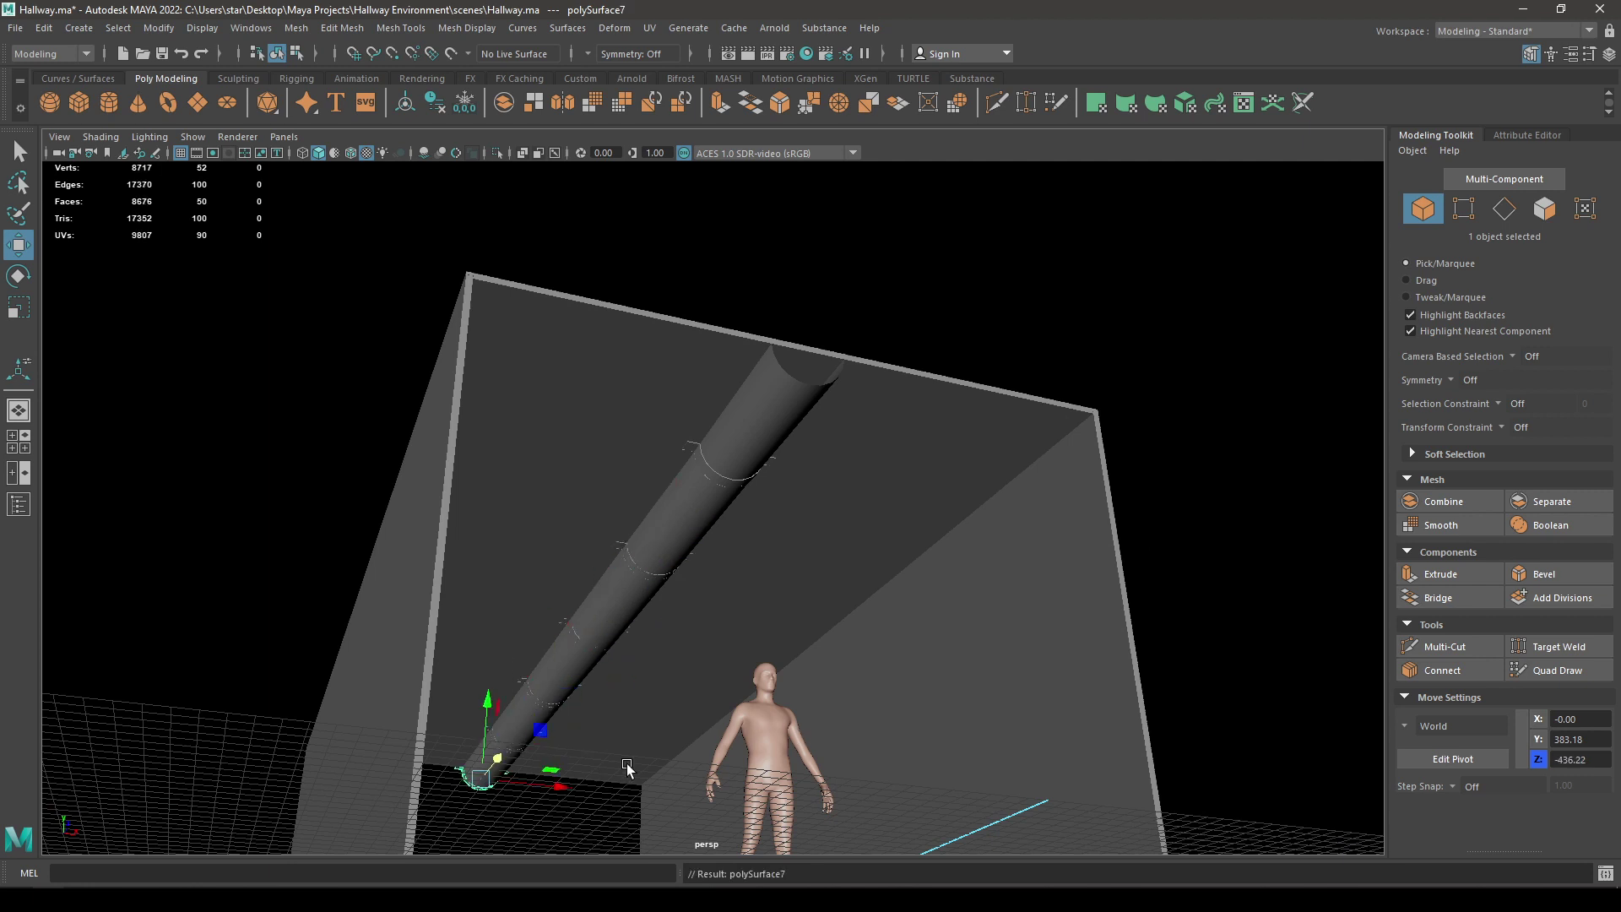
key("Delete")
Step: Examine the brackets' fit on the duct with wireframe displayed over shading, and save the scene
left_click_drag(621, 736, 849, 790, "alt")
scroll(738, 625, "up", 5)
left_click(350, 153)
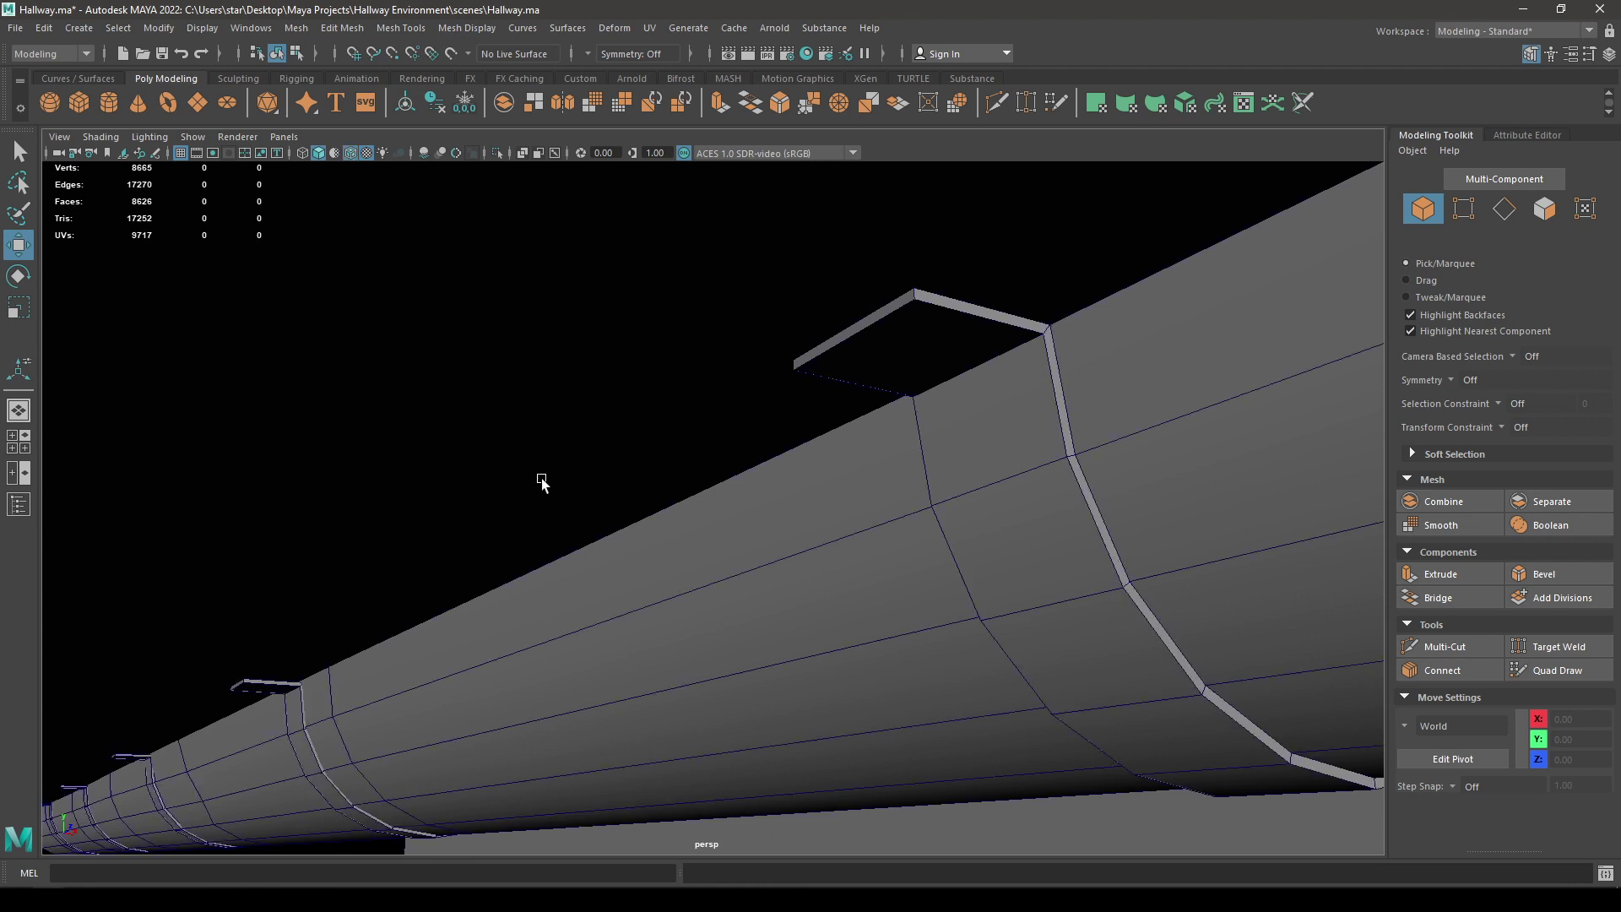
left_click_drag(543, 481, 488, 390, "alt")
left_click(351, 154)
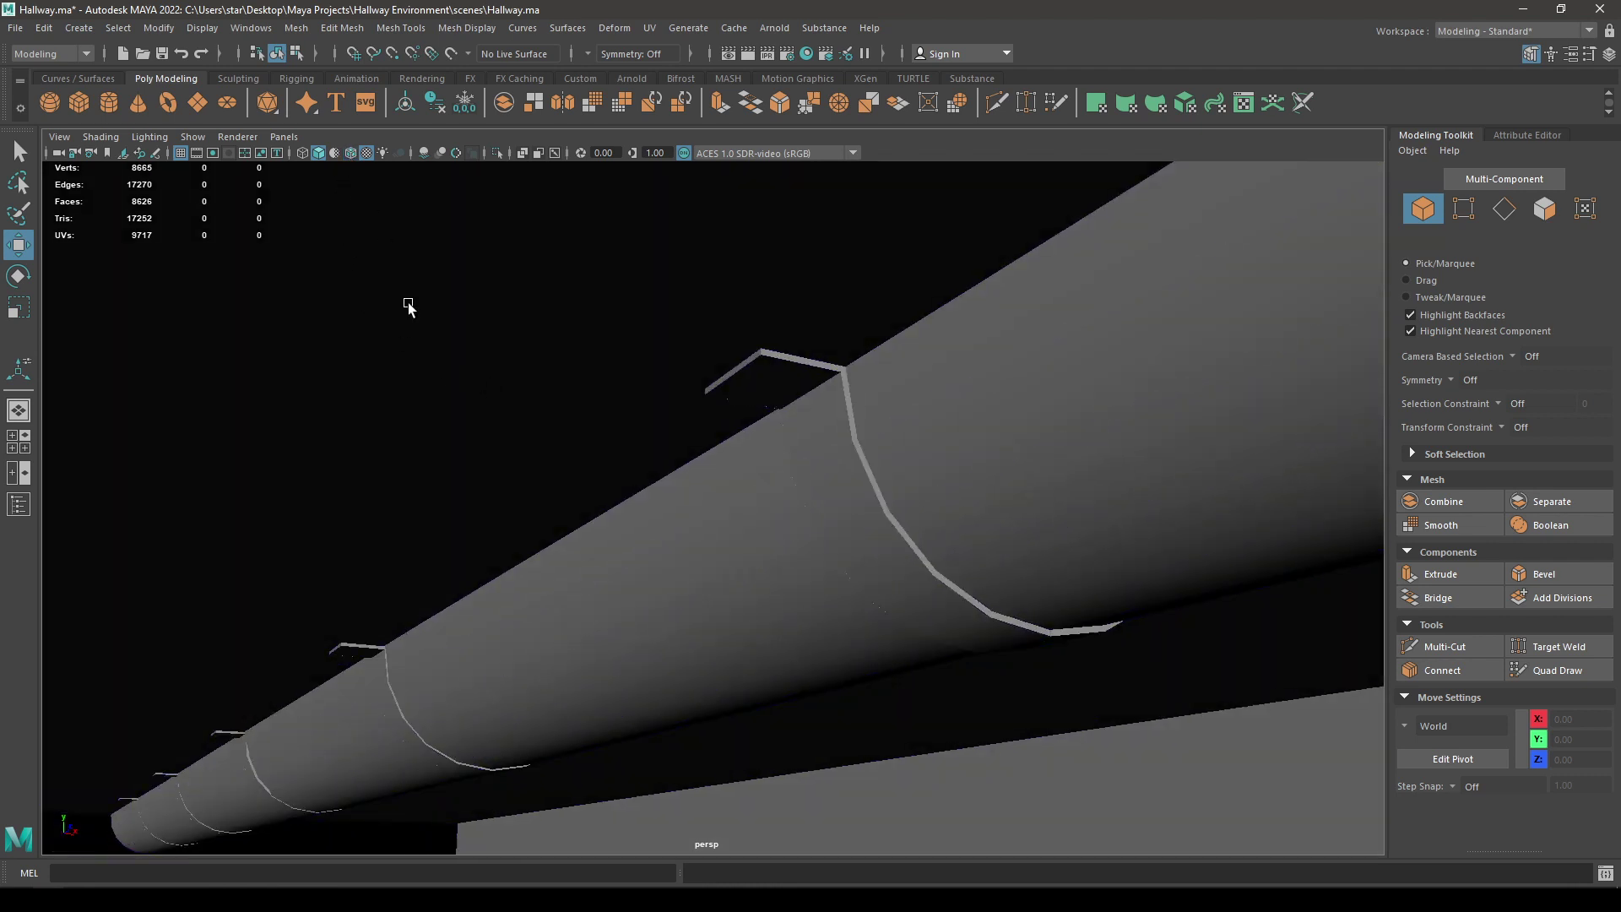
key("ctrl+s")
Step: Switch to the right side view and frame the hallway's upper end corner
scroll(650, 728, "down", 5)
mouse_move(650, 728)
left_mouse_down("alt")
mouse_move(442, 227)
mouse_move(392, 429)
mouse_move(347, 429)
left_mouse_up("alt")
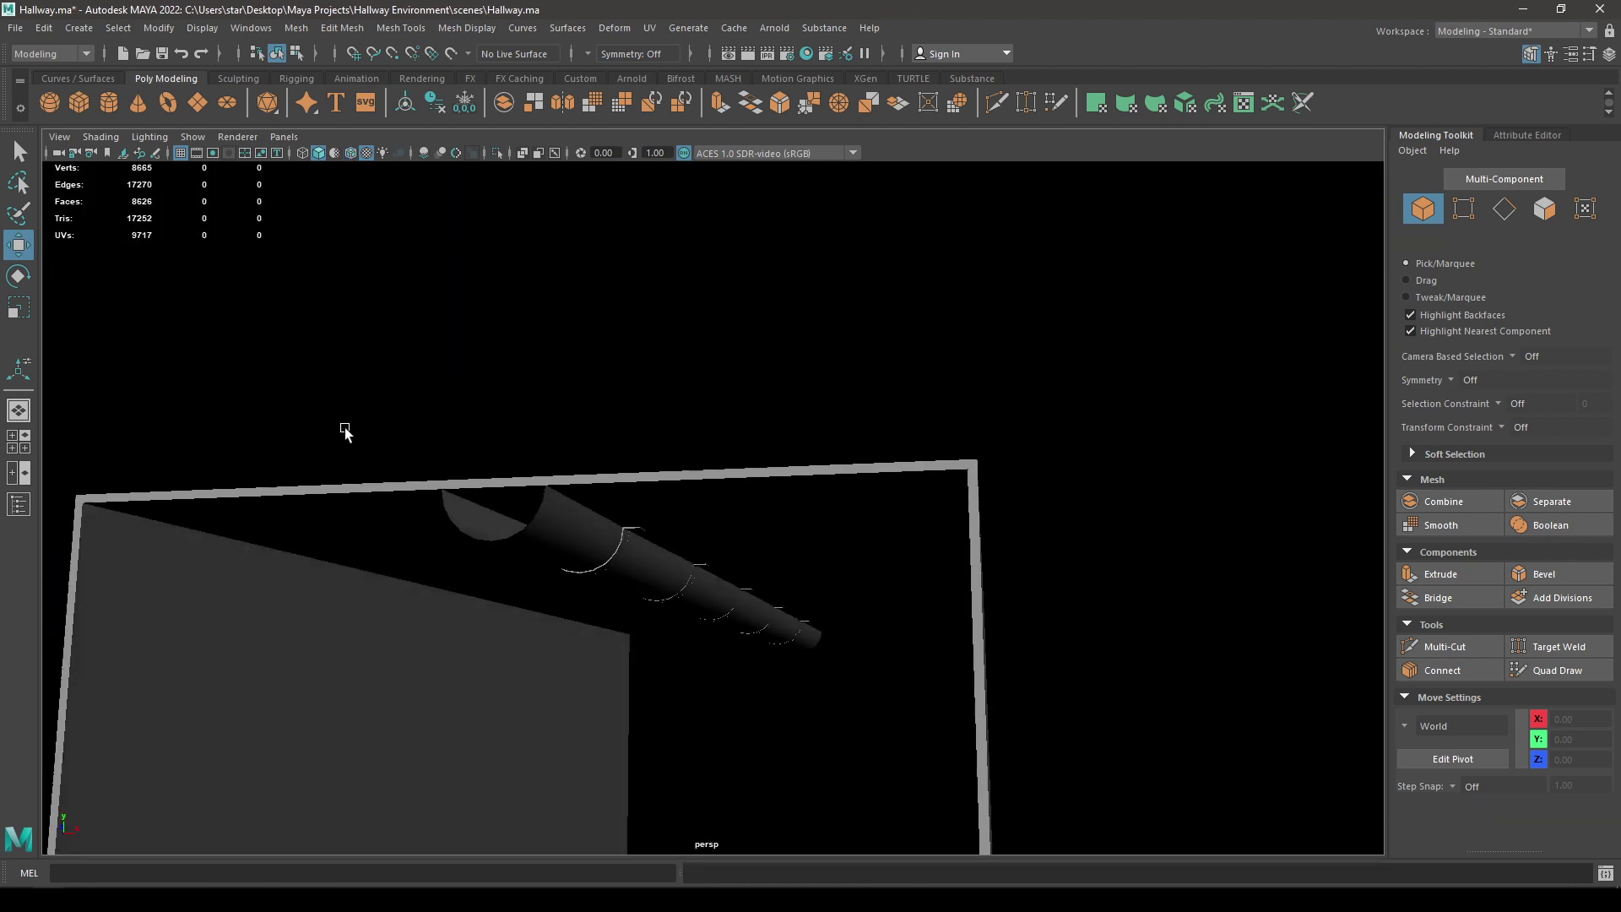
scroll(348, 435, "down", 4)
middle_click_drag(352, 445, 382, 337, "alt")
left_click_drag(403, 420, 484, 397, "alt")
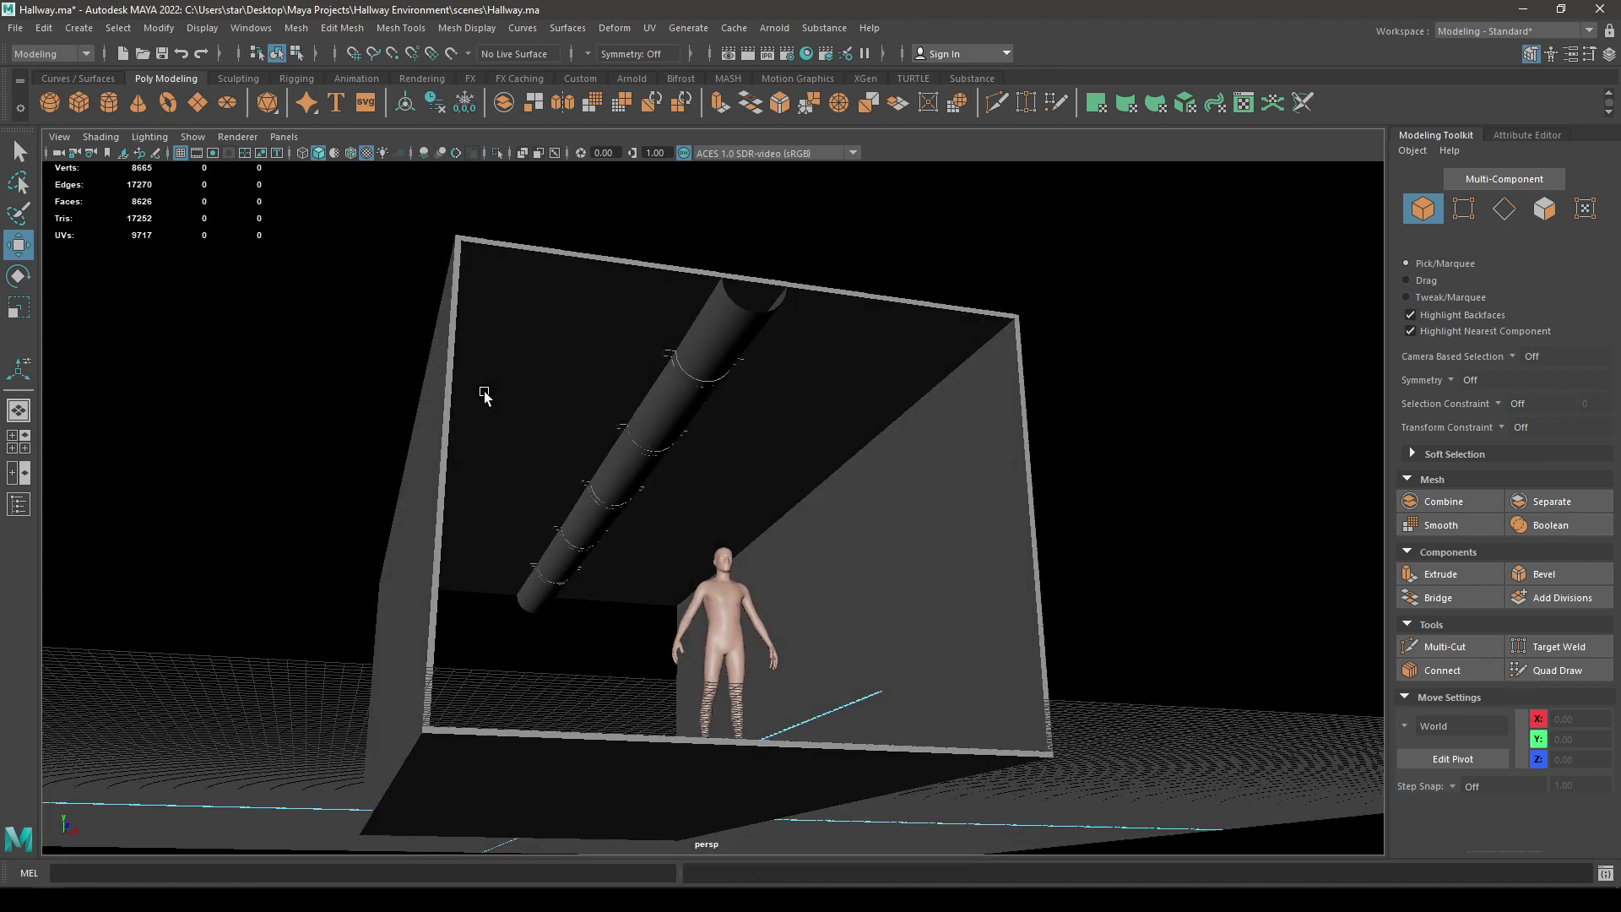
left_click_drag(573, 498, 657, 490, "alt")
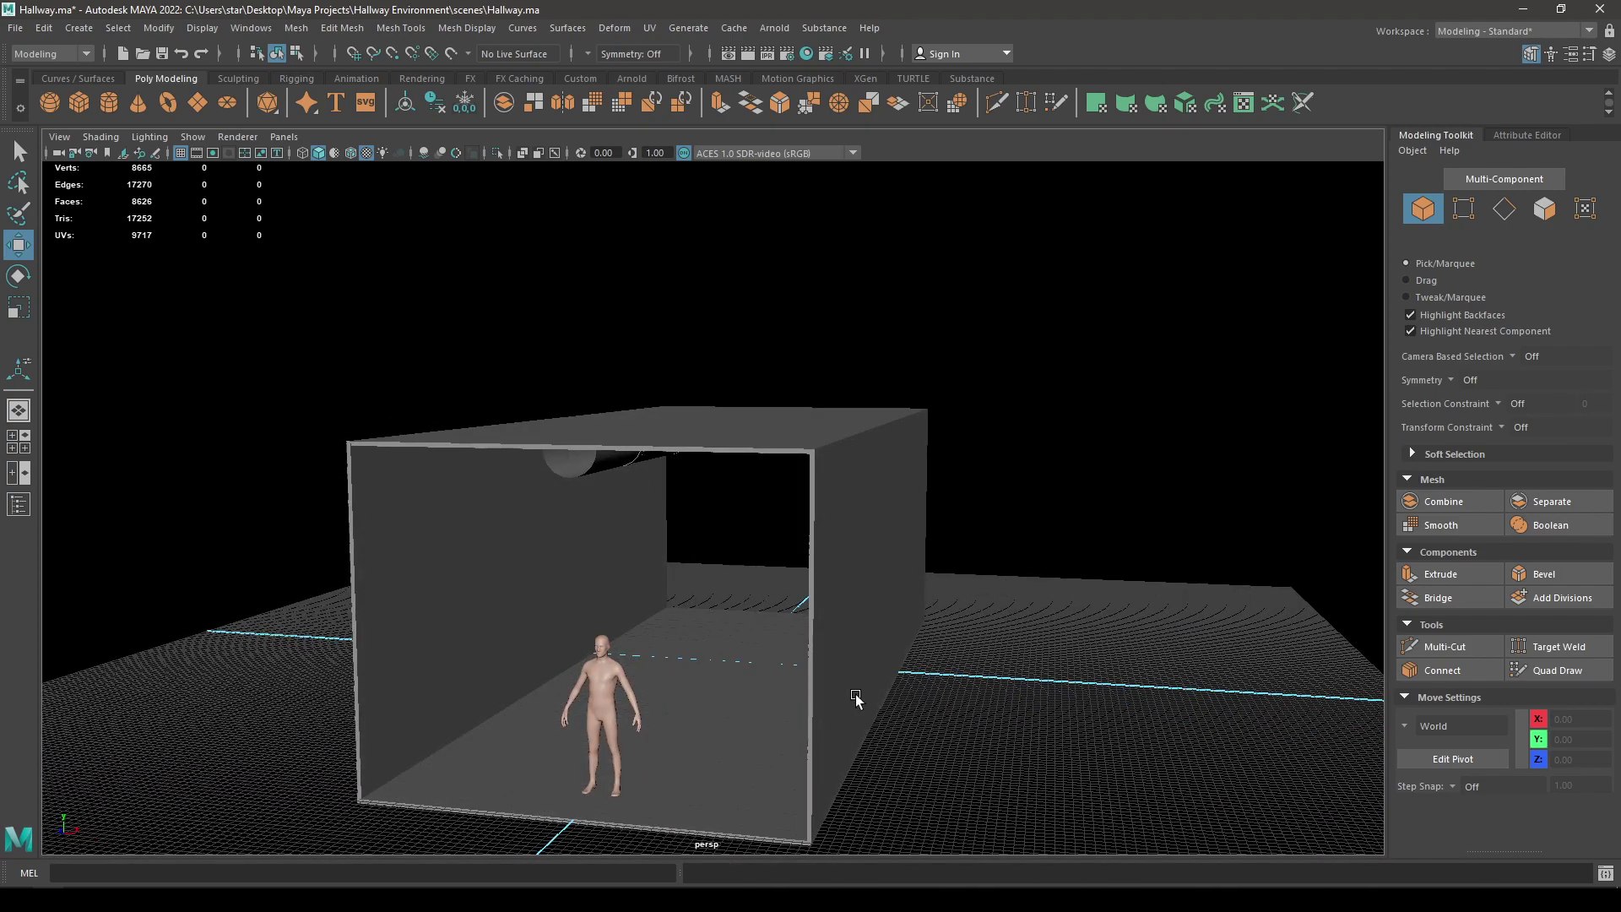
left_click_drag(856, 699, 743, 650, "alt")
key("space")
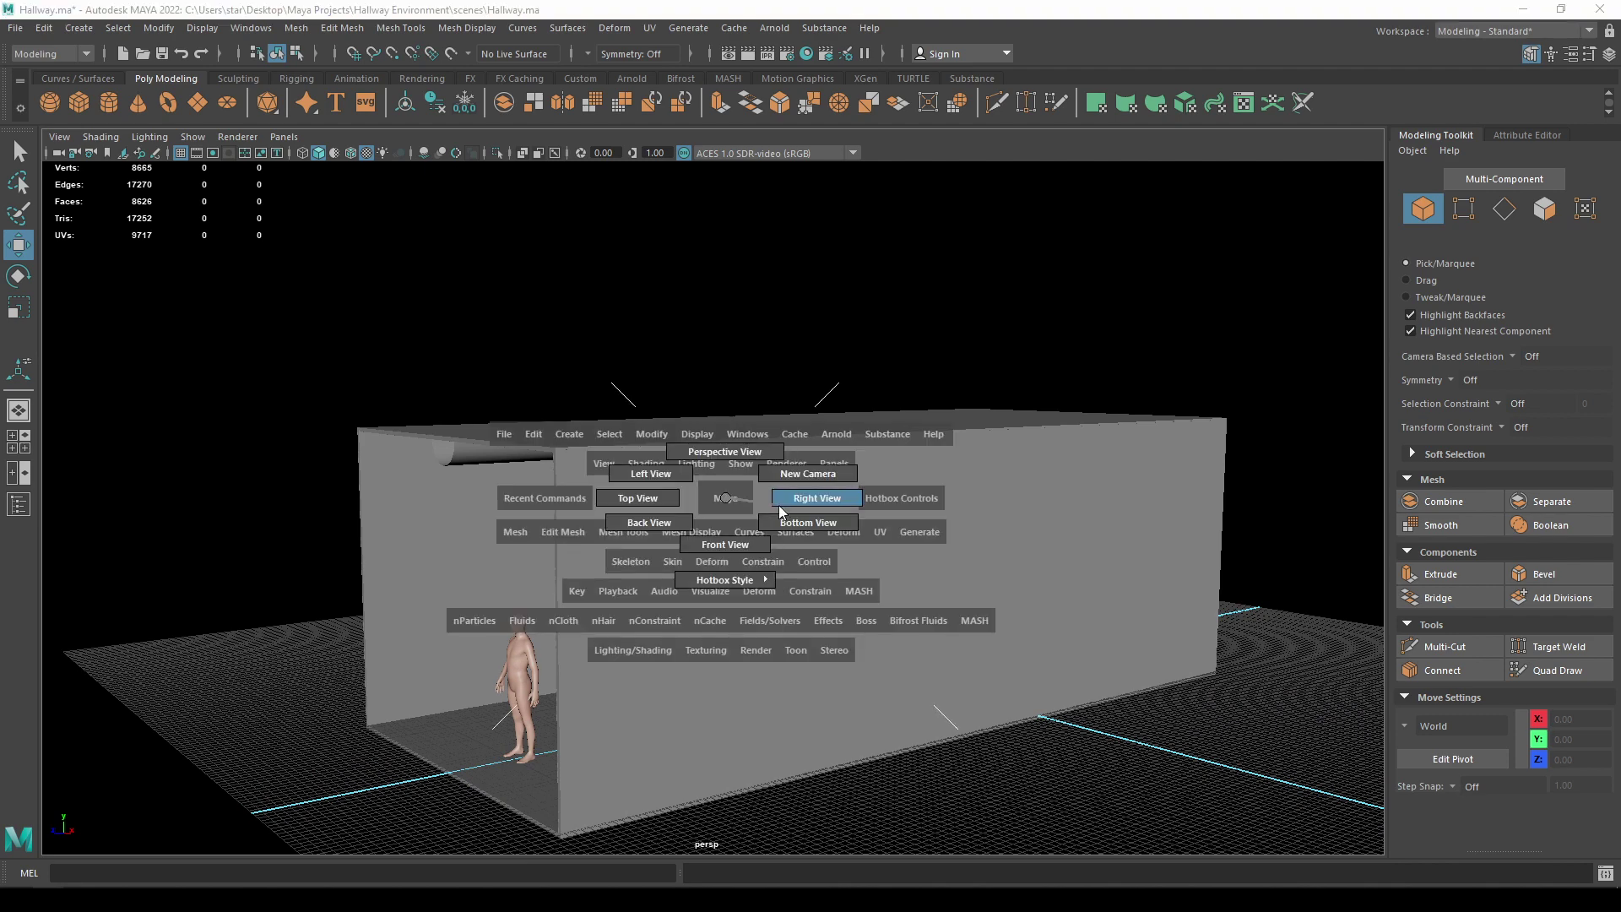
left_click_drag(781, 511, 785, 511)
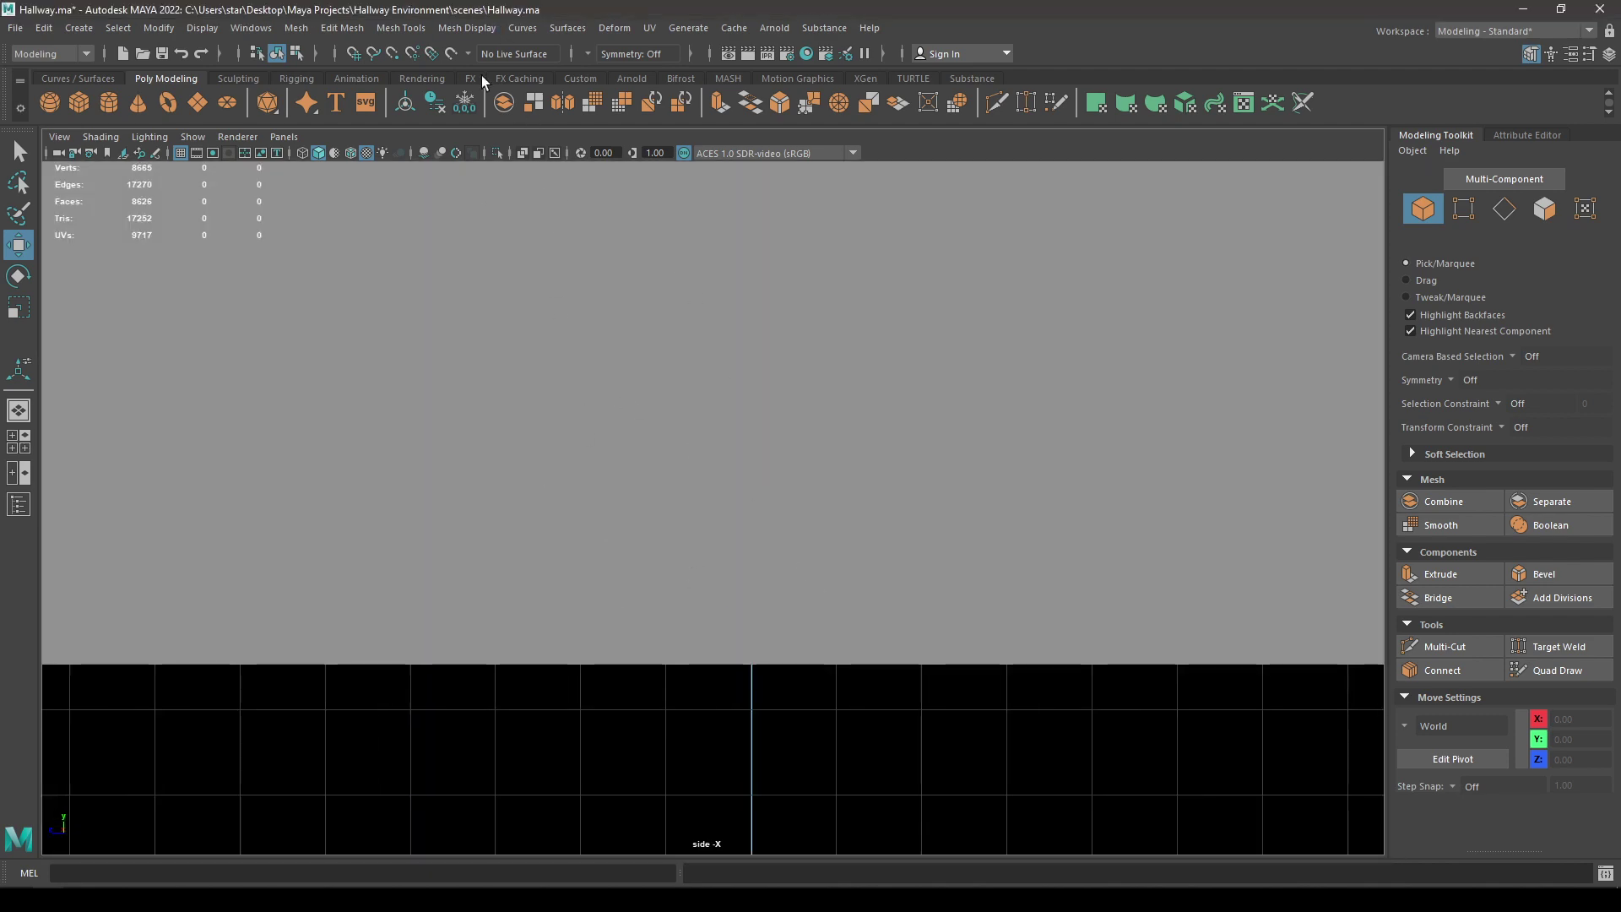
key("f")
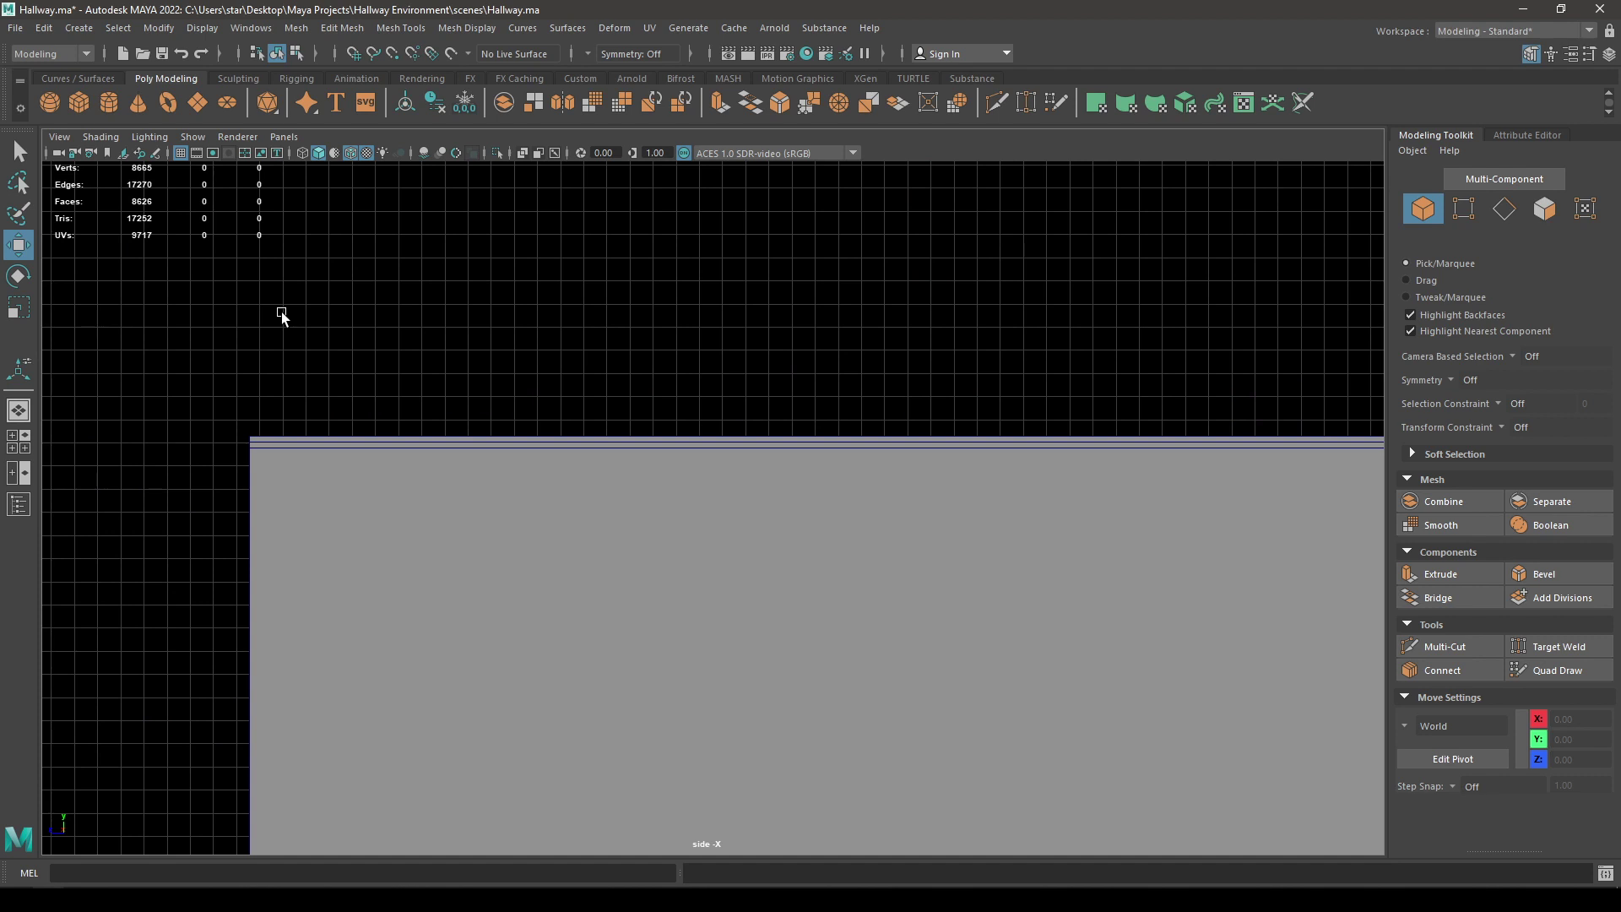
Step: Start a CV curve at the hallway's upper end corner and place points along the ceiling line in wireframe display
left_click(75, 28)
mouse_move(115, 154)
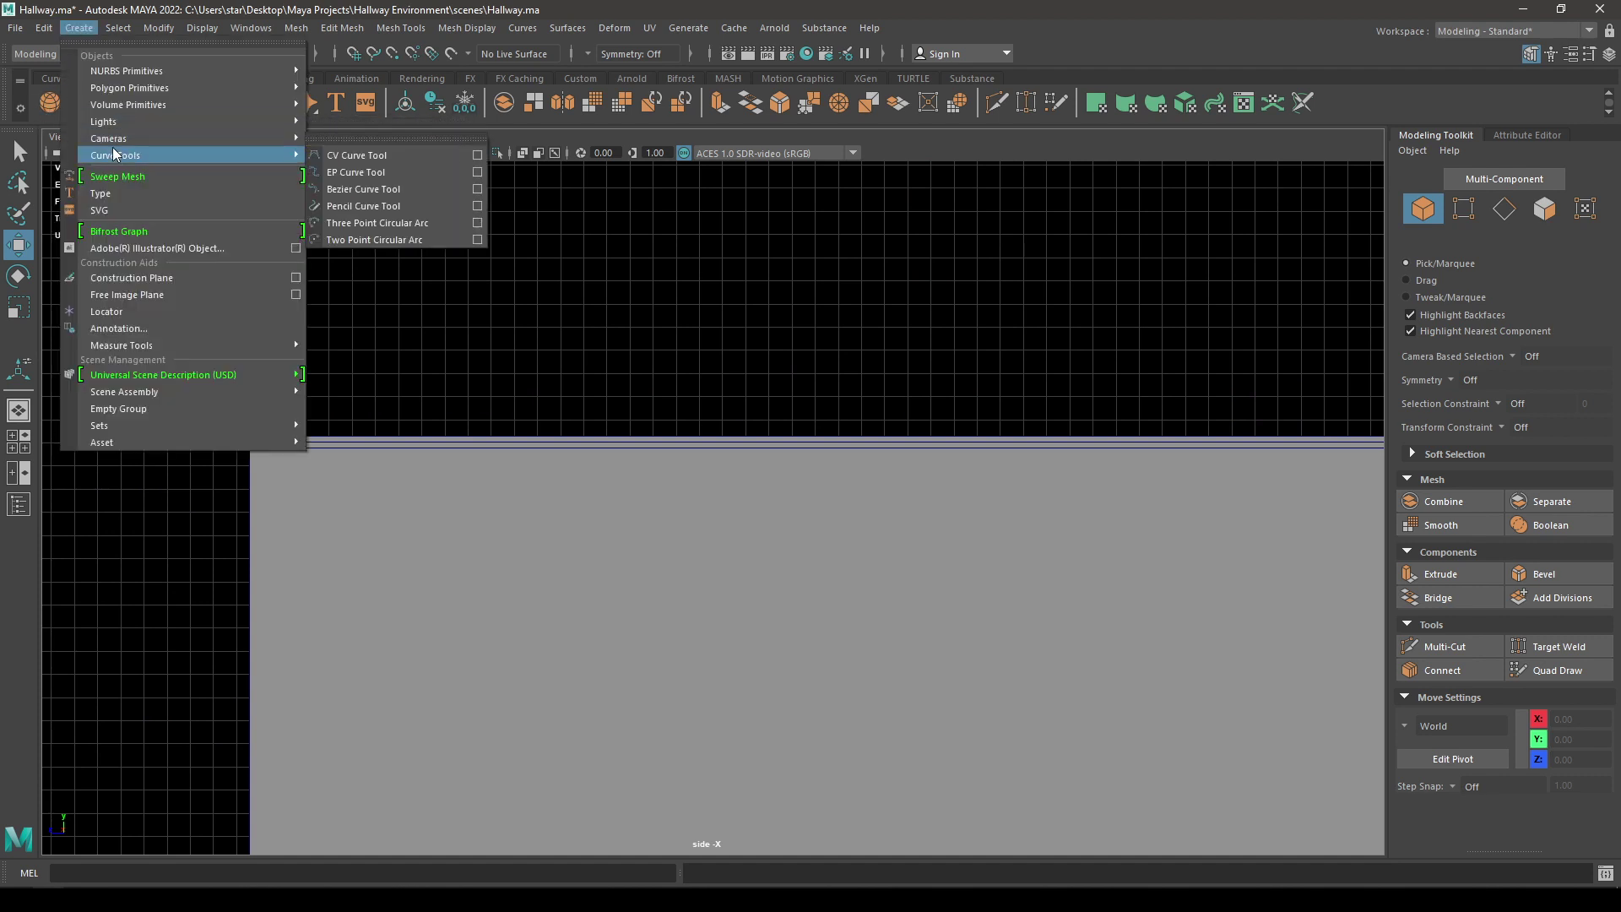
left_click(408, 154)
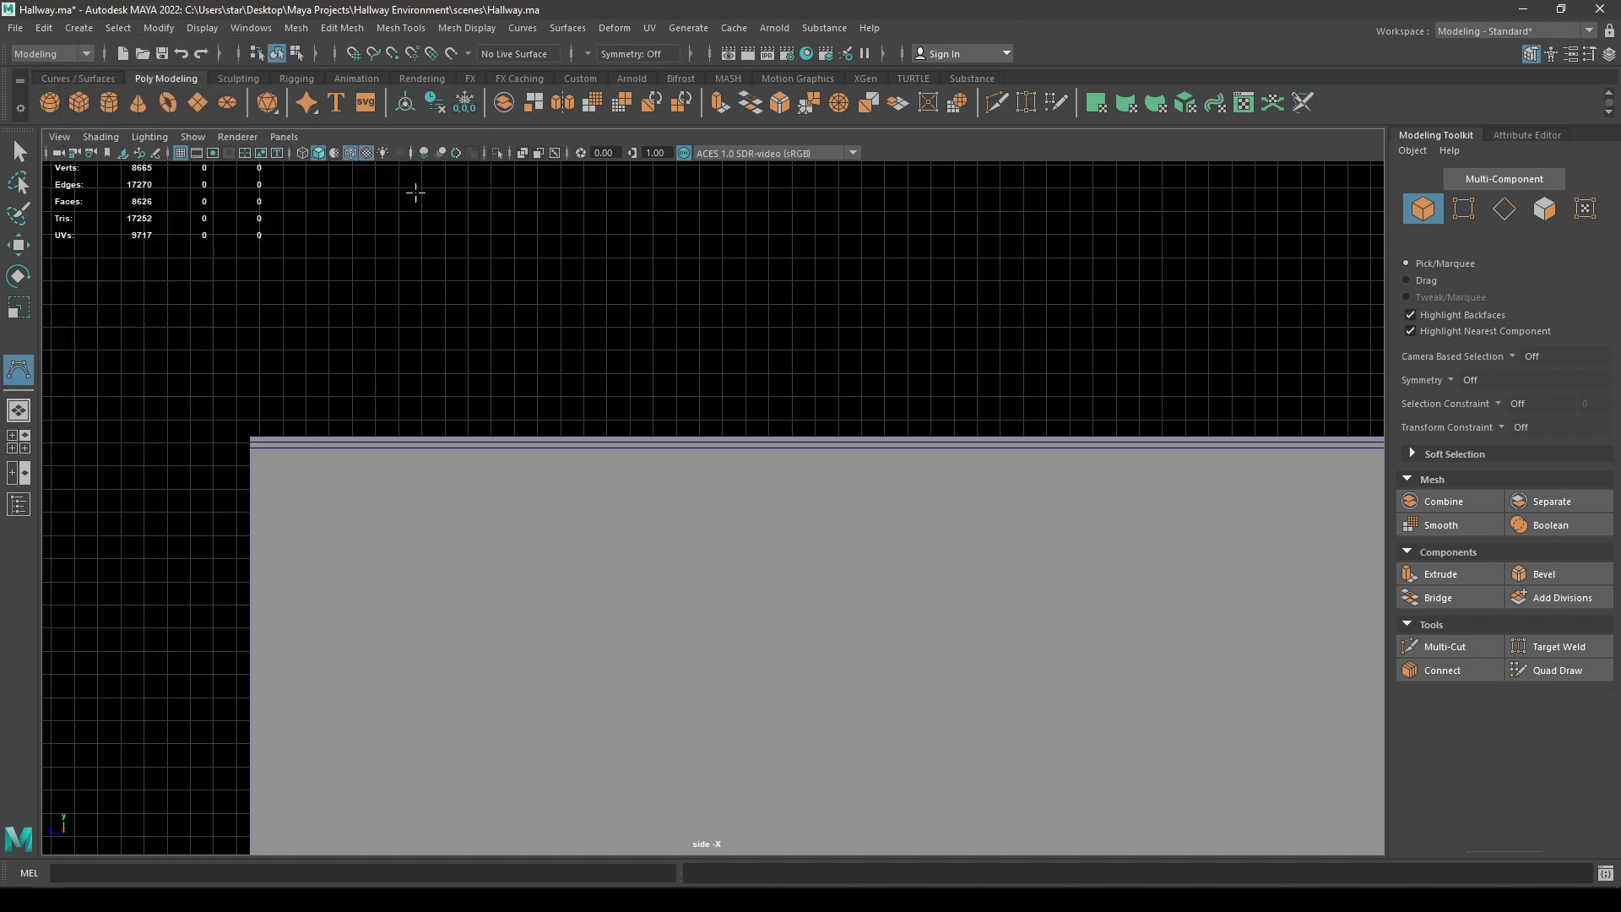
left_click(248, 444)
key("4")
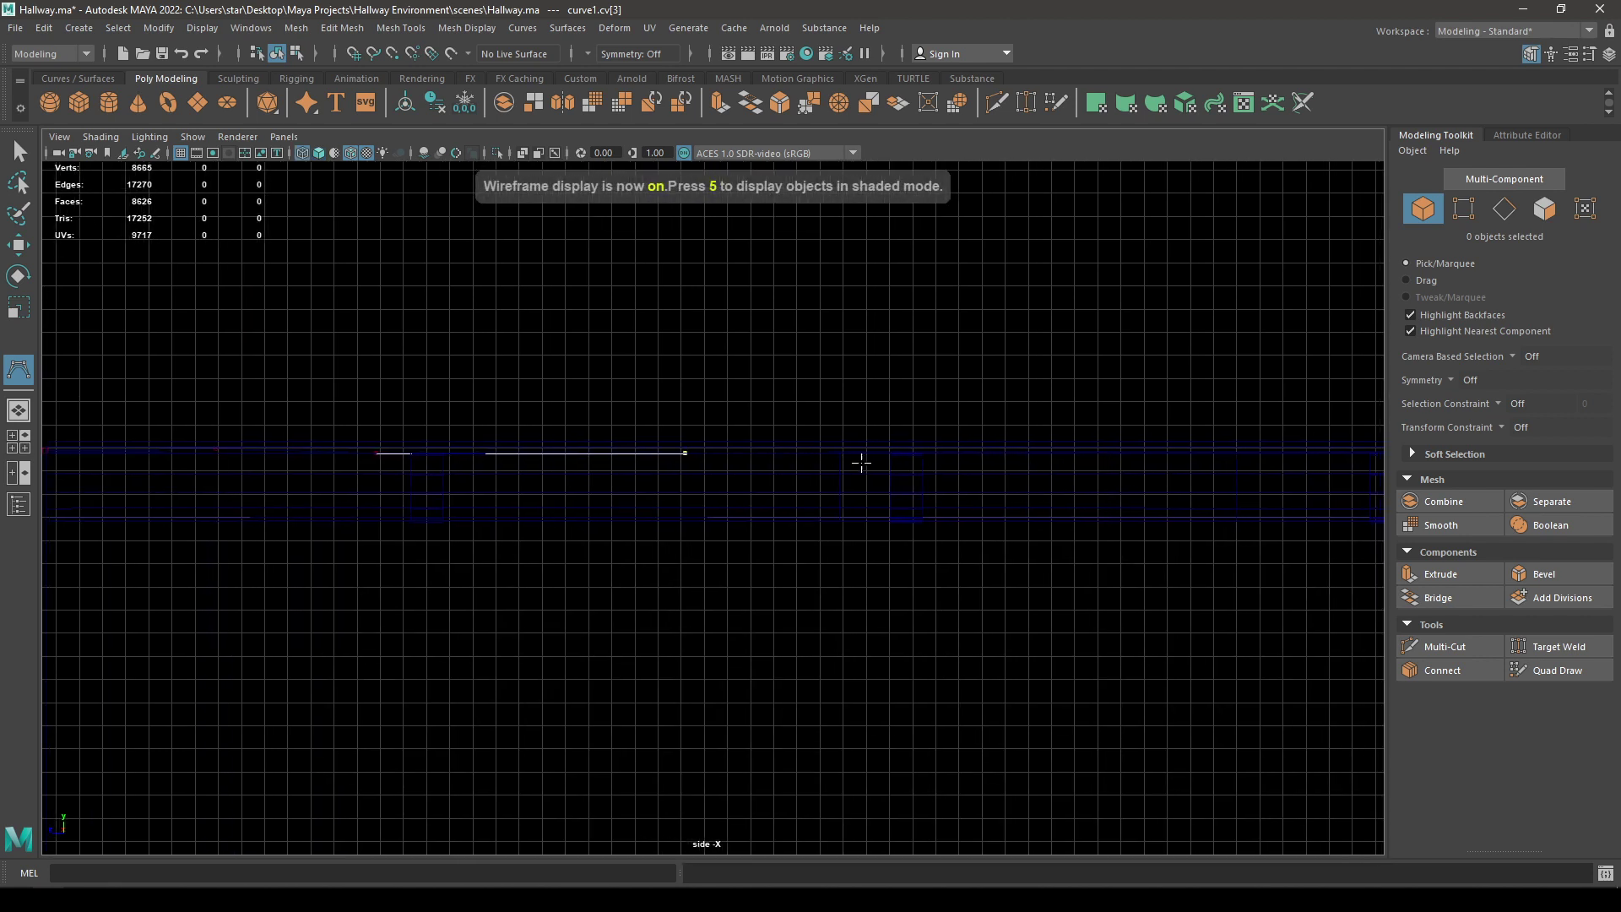
left_click(882, 462)
middle_click_drag(1006, 455, 809, 473, "alt")
left_click(899, 471)
middle_click_drag(1033, 487, 494, 511, "alt")
middle_click_drag(1021, 488, 633, 504, "alt")
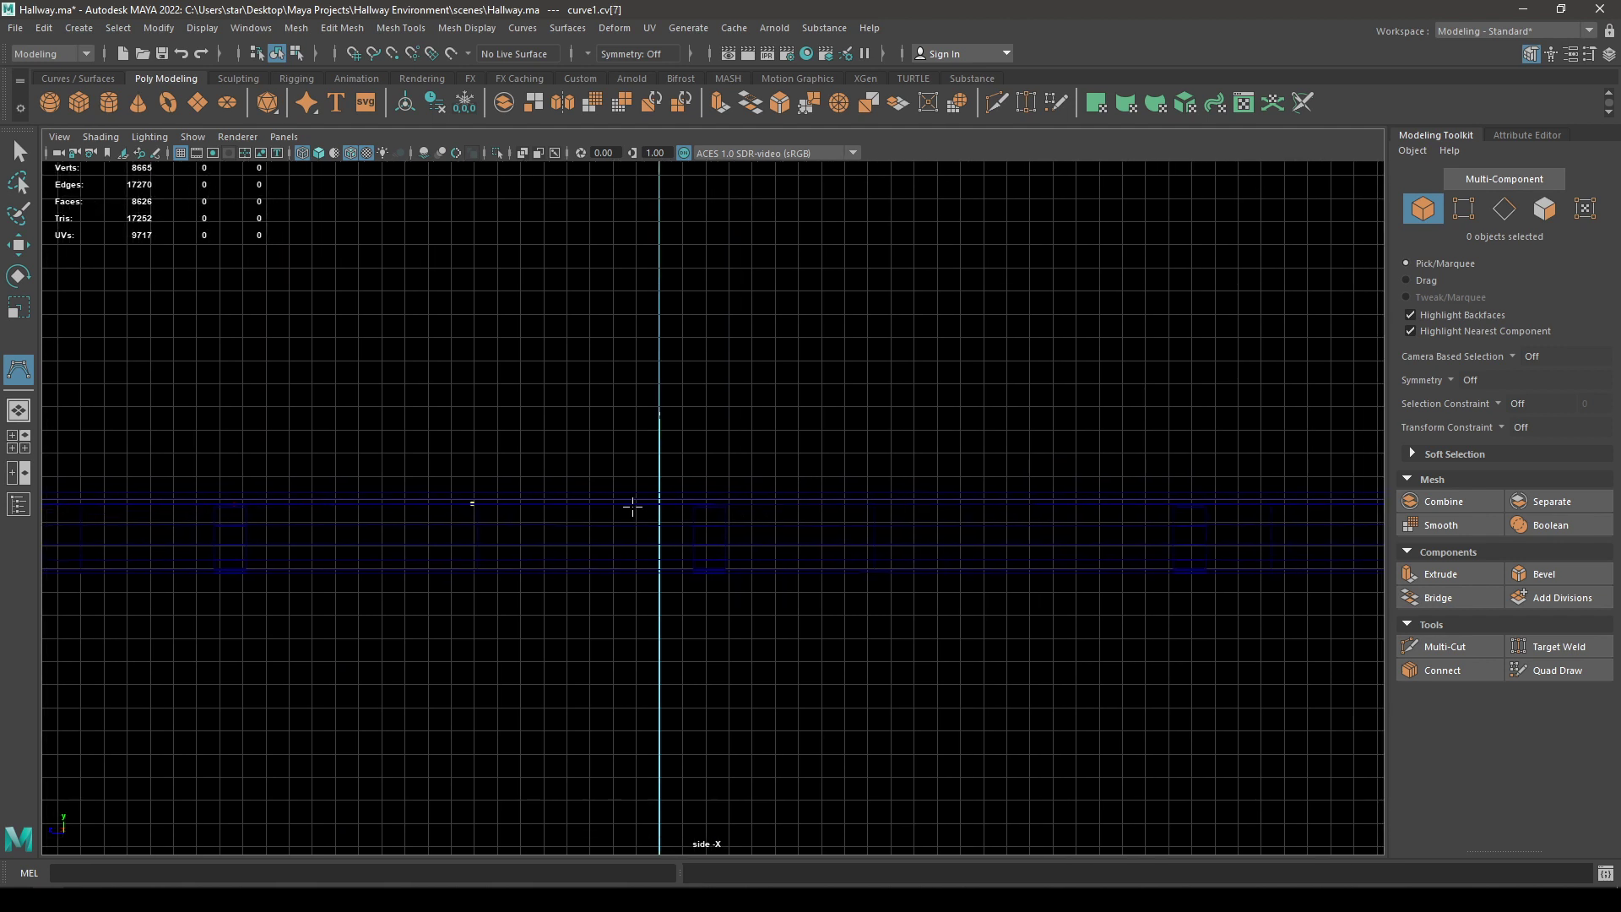
Step: Continue the curve with slightly uneven points to the opposite end of the ceiling line and finish it
middle_click_drag(894, 504, 421, 514, "alt")
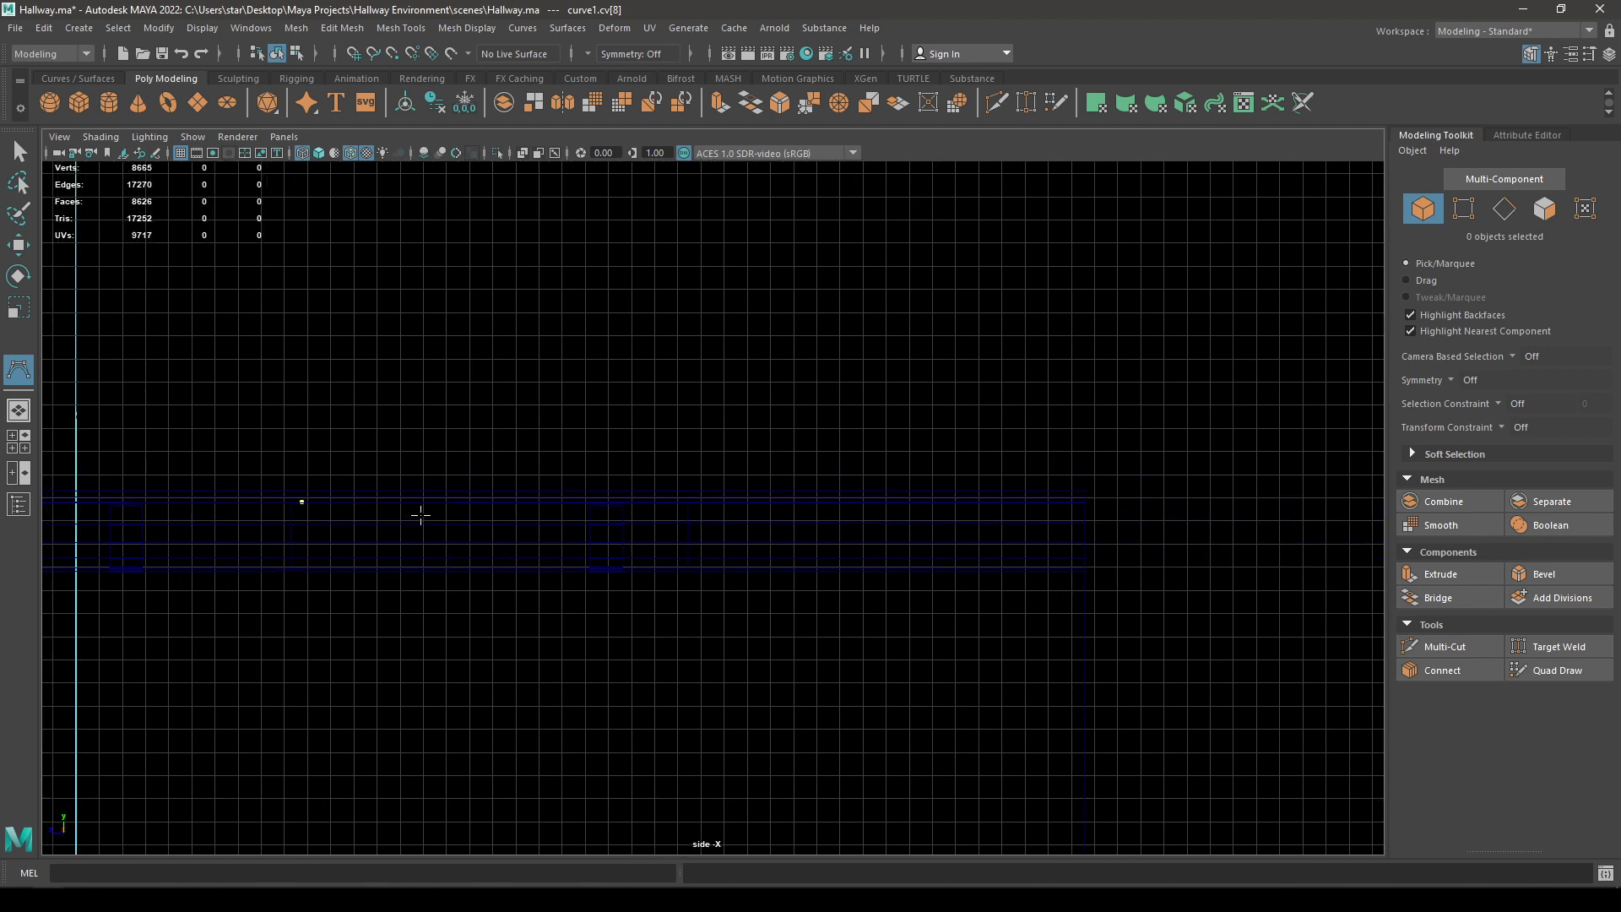
left_click(729, 510)
left_click(797, 503)
key("ctrl+z")
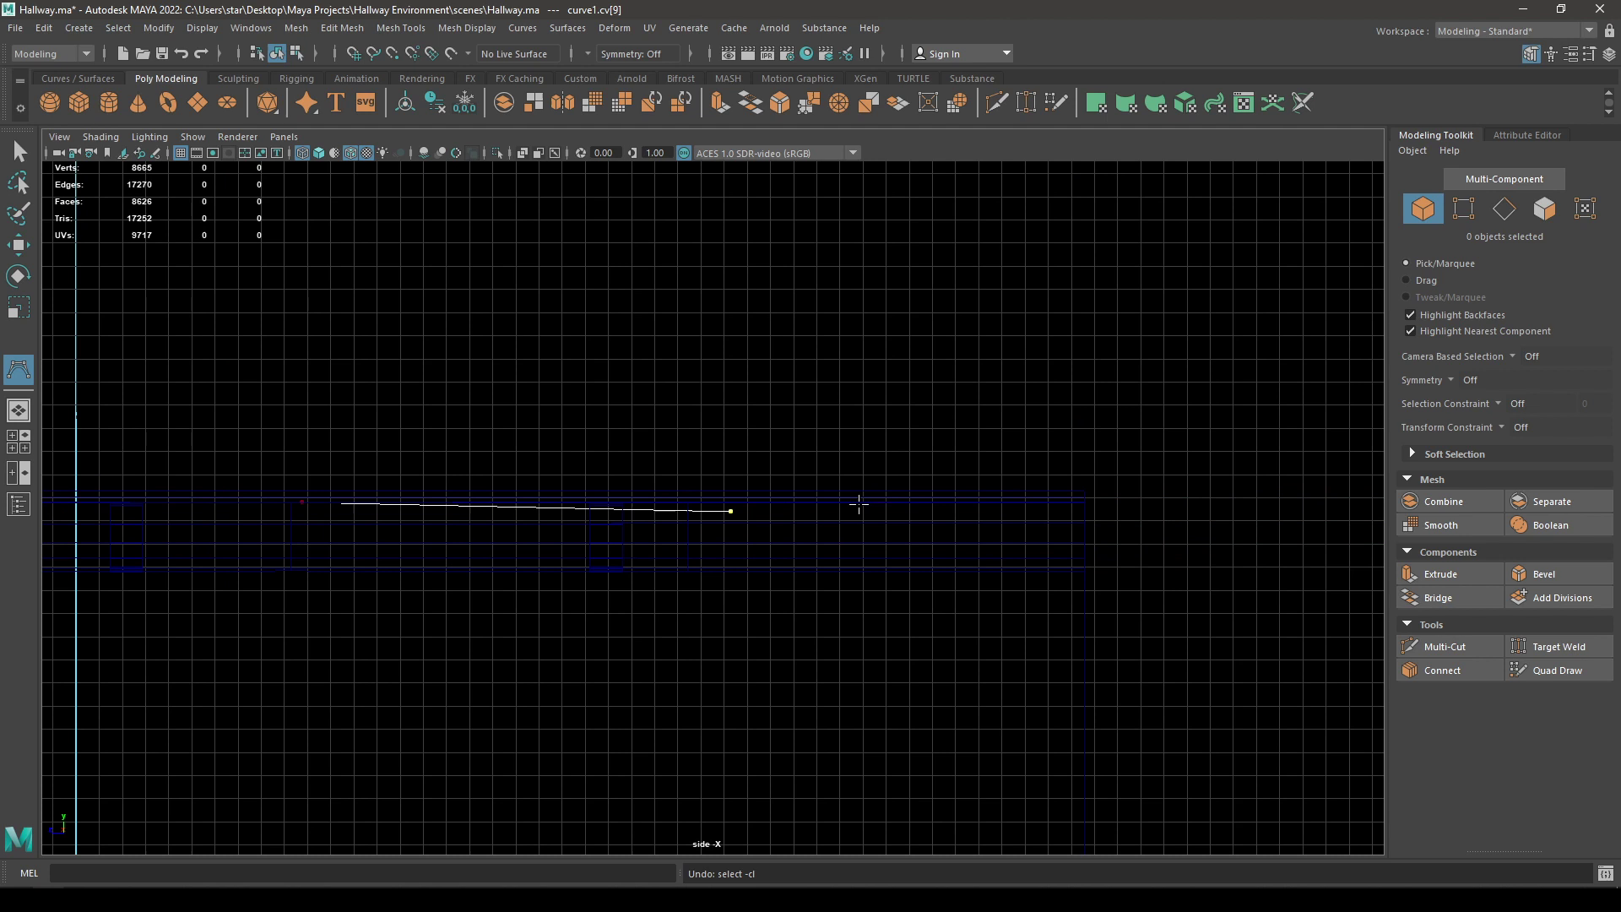
left_click(854, 505)
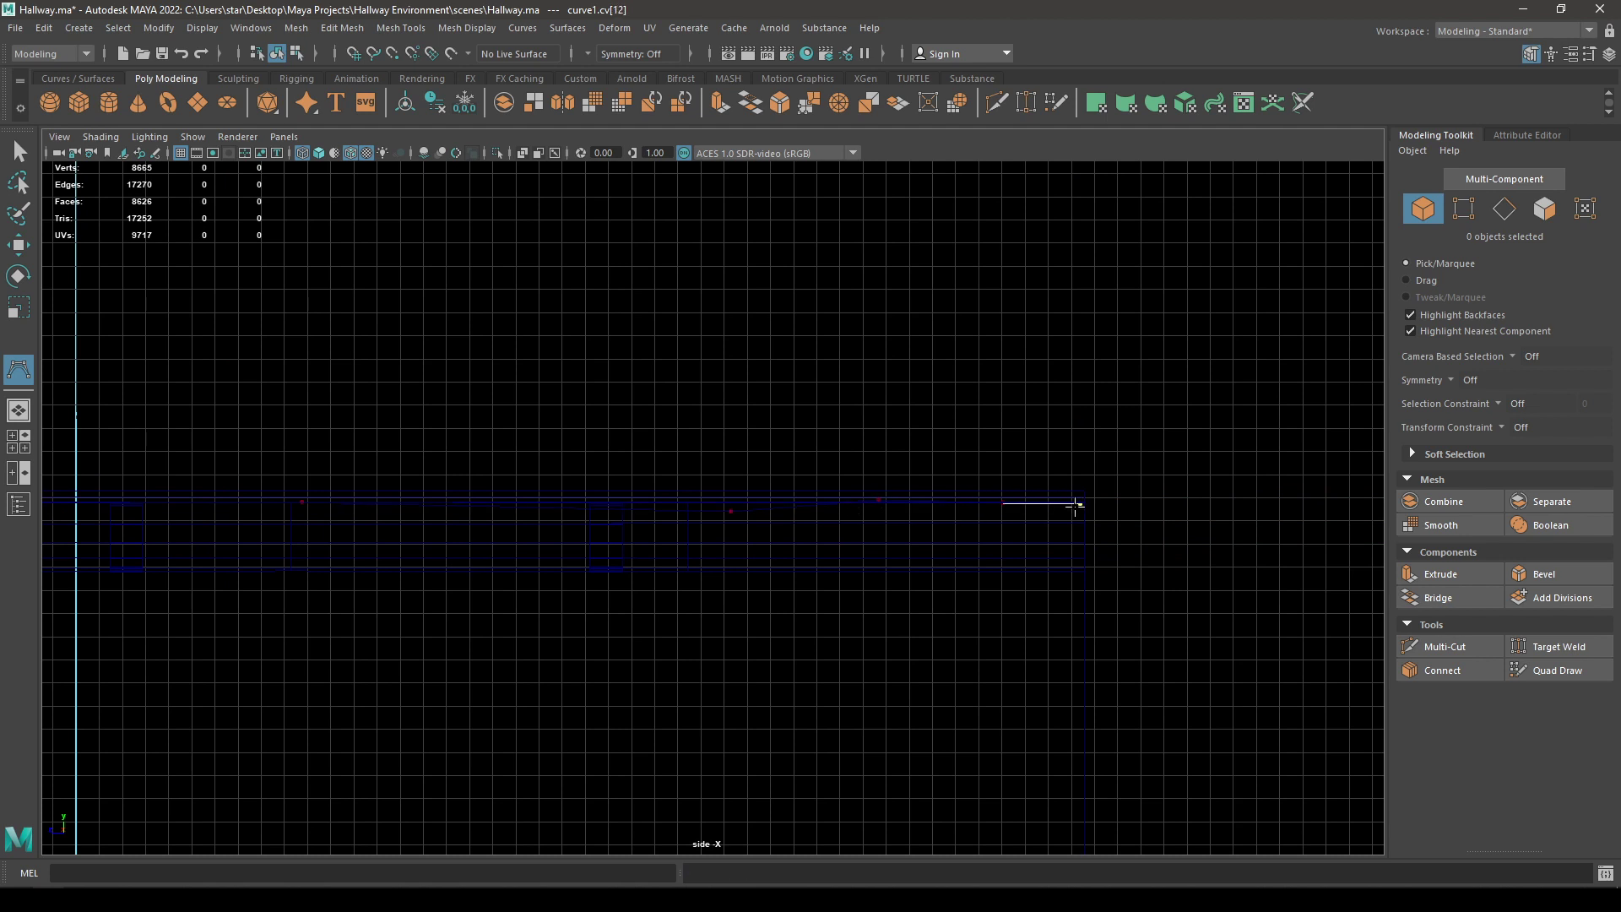
key("w")
Step: Move the curve along X to 247.41 beside the hallway's side wall in perspective and create a sweep mesh from it
key("space")
left_click_drag(1032, 497, 997, 363)
left_click_drag(948, 485, 1010, 489, "alt")
key("6")
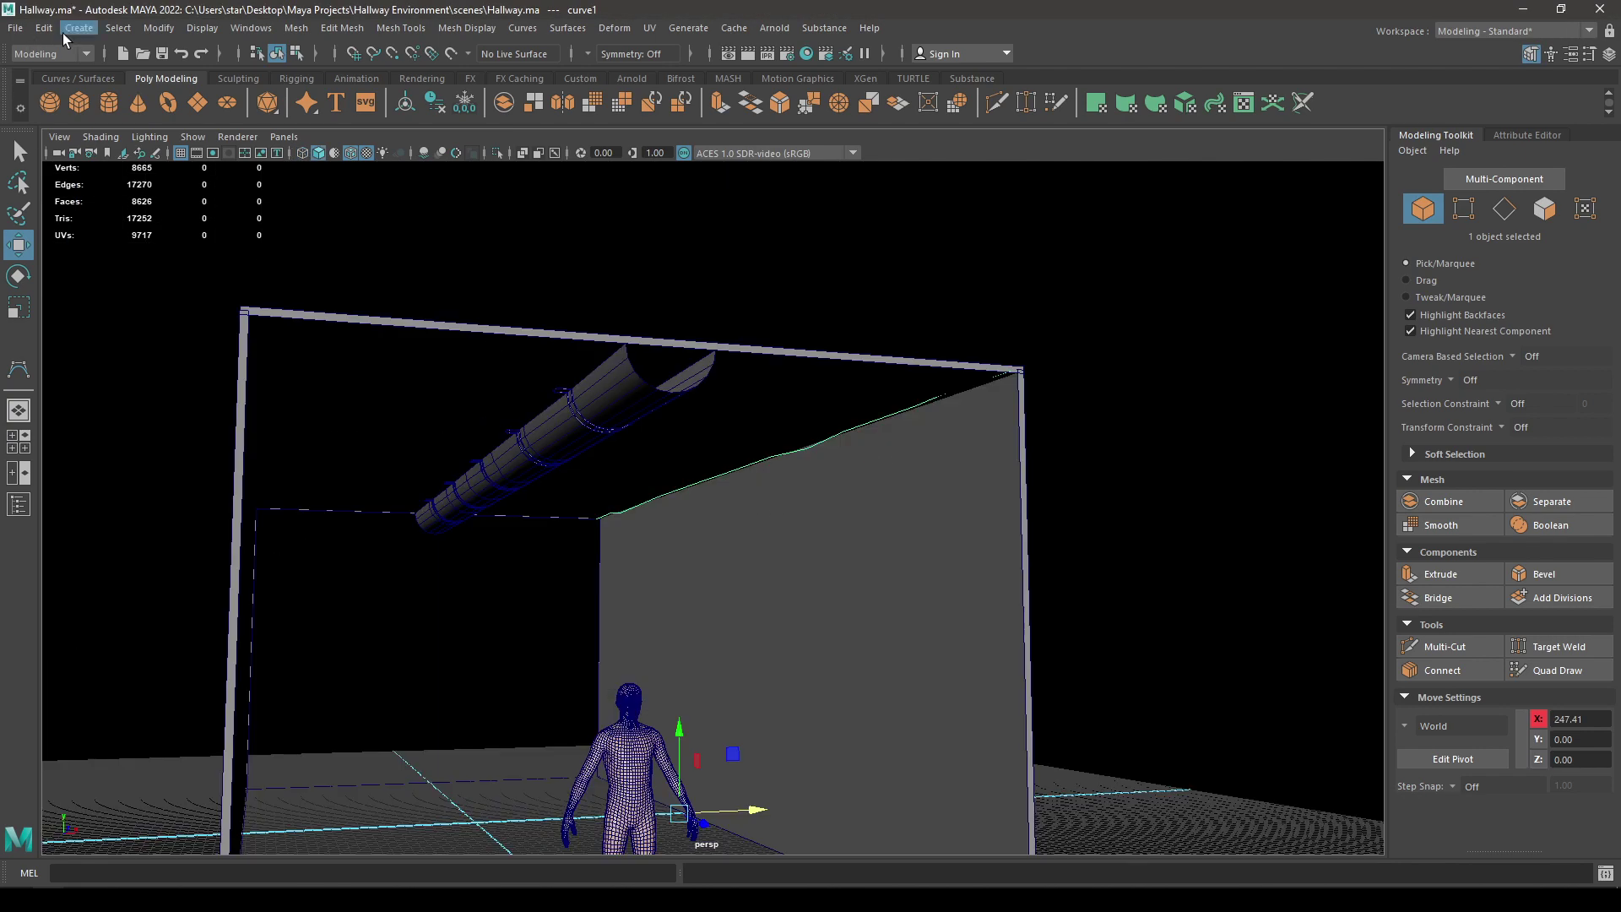
left_click(64, 30)
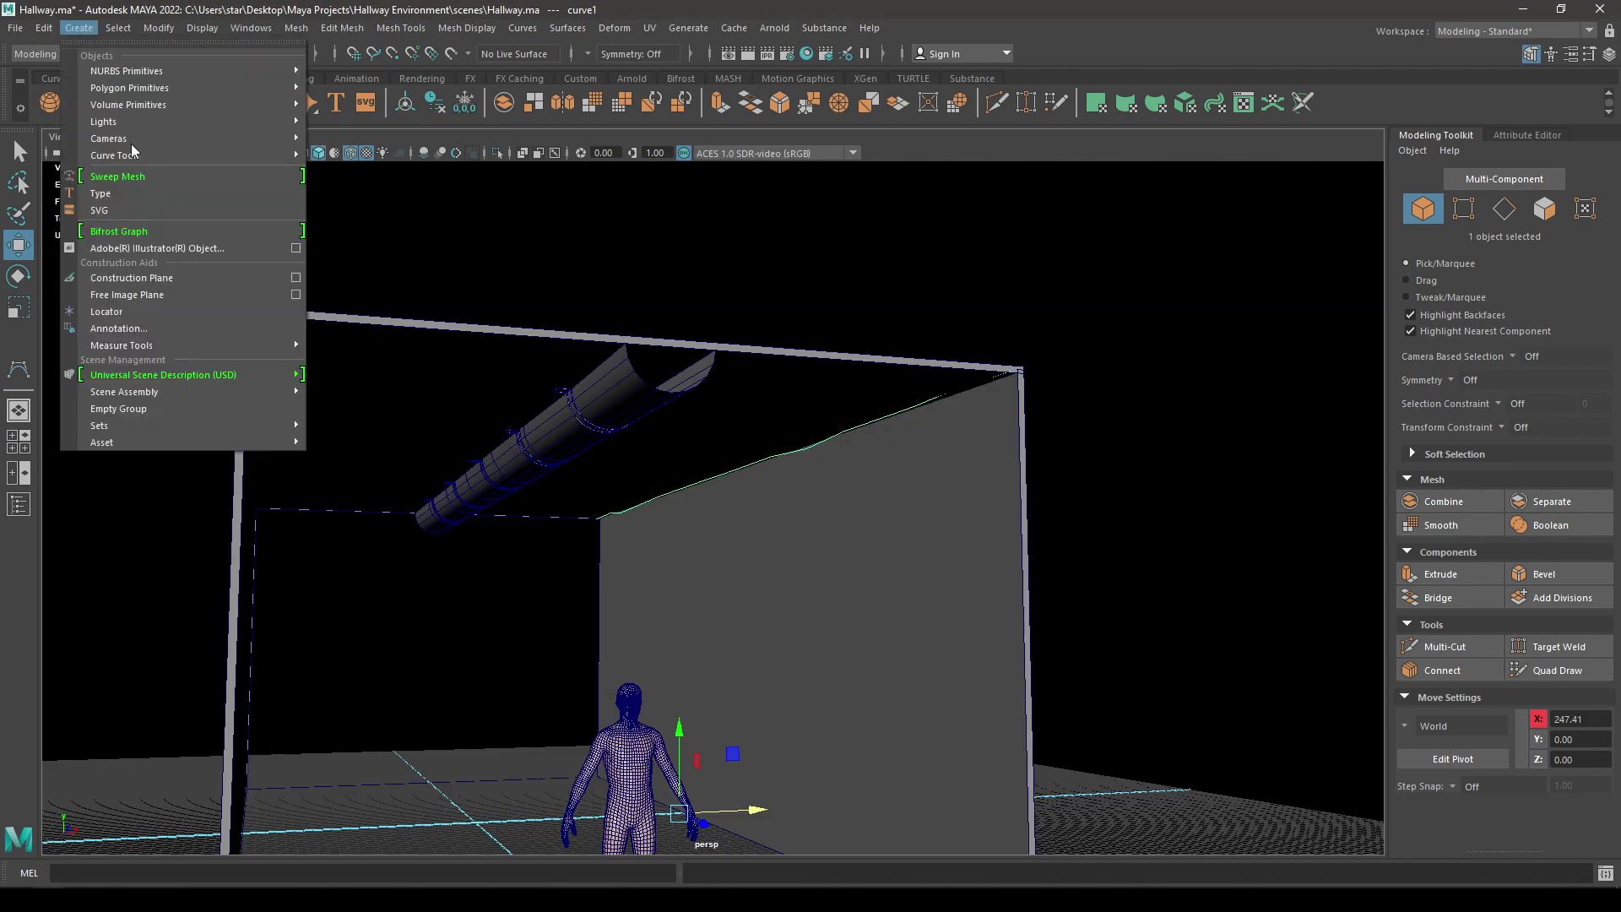
left_click(173, 179)
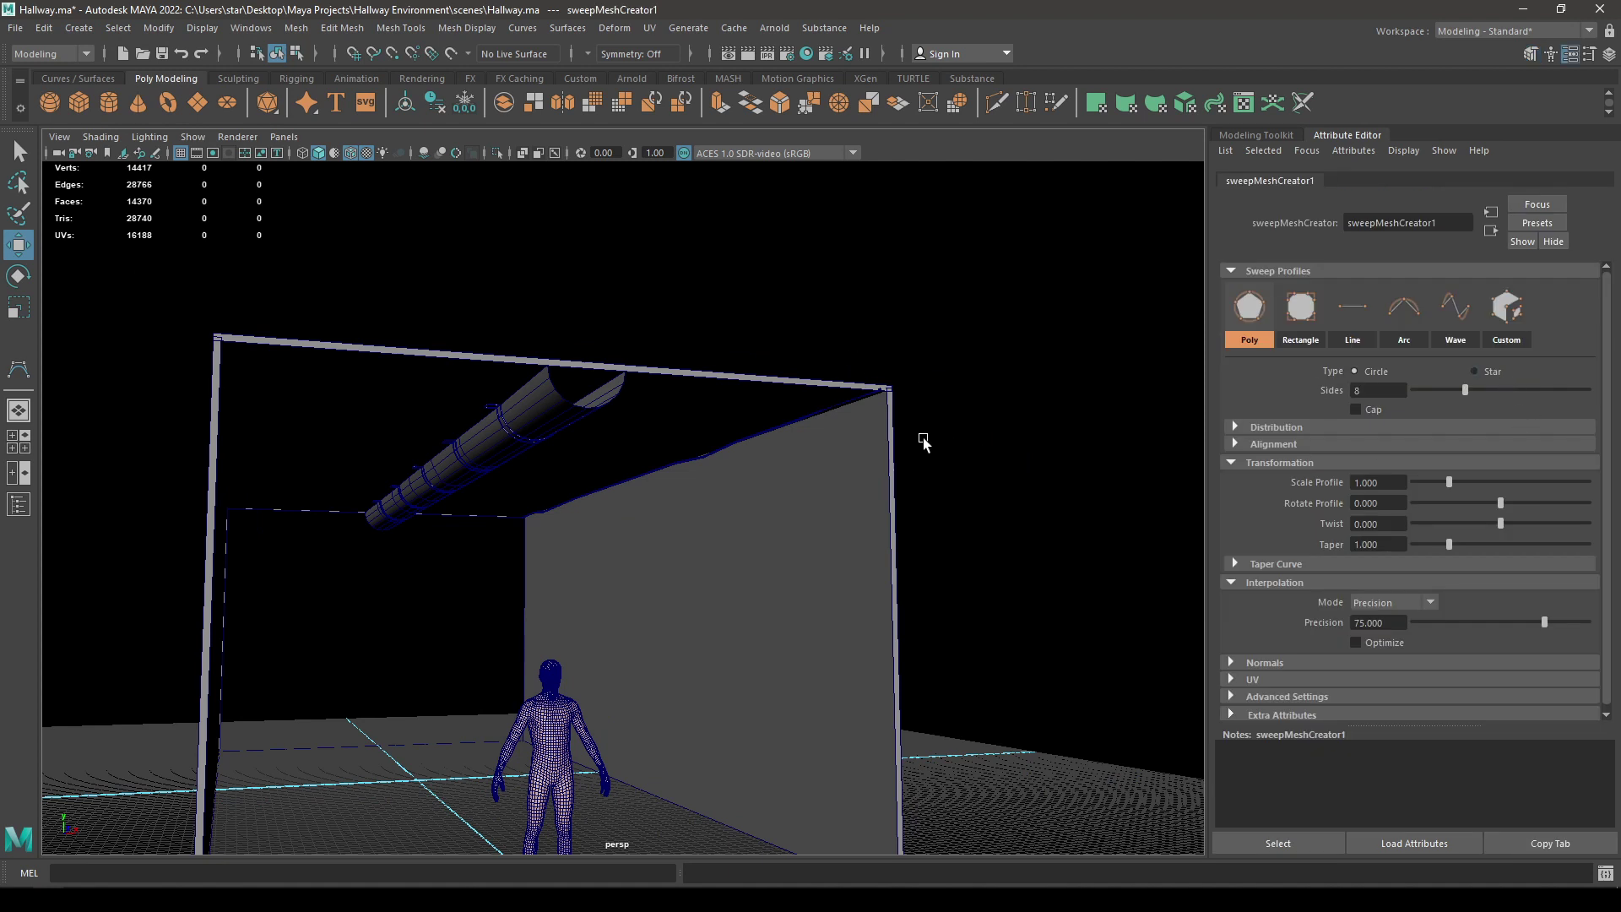
Step: Move the front end control vertex of the swept curve into the corner where the ceiling meets the side wall
right_click_drag(873, 408, 977, 568, "alt")
middle_click_drag(946, 465, 684, 536, "alt")
right_click_drag(675, 532, 746, 742, "alt")
middle_click_drag(754, 506, 733, 555, "alt")
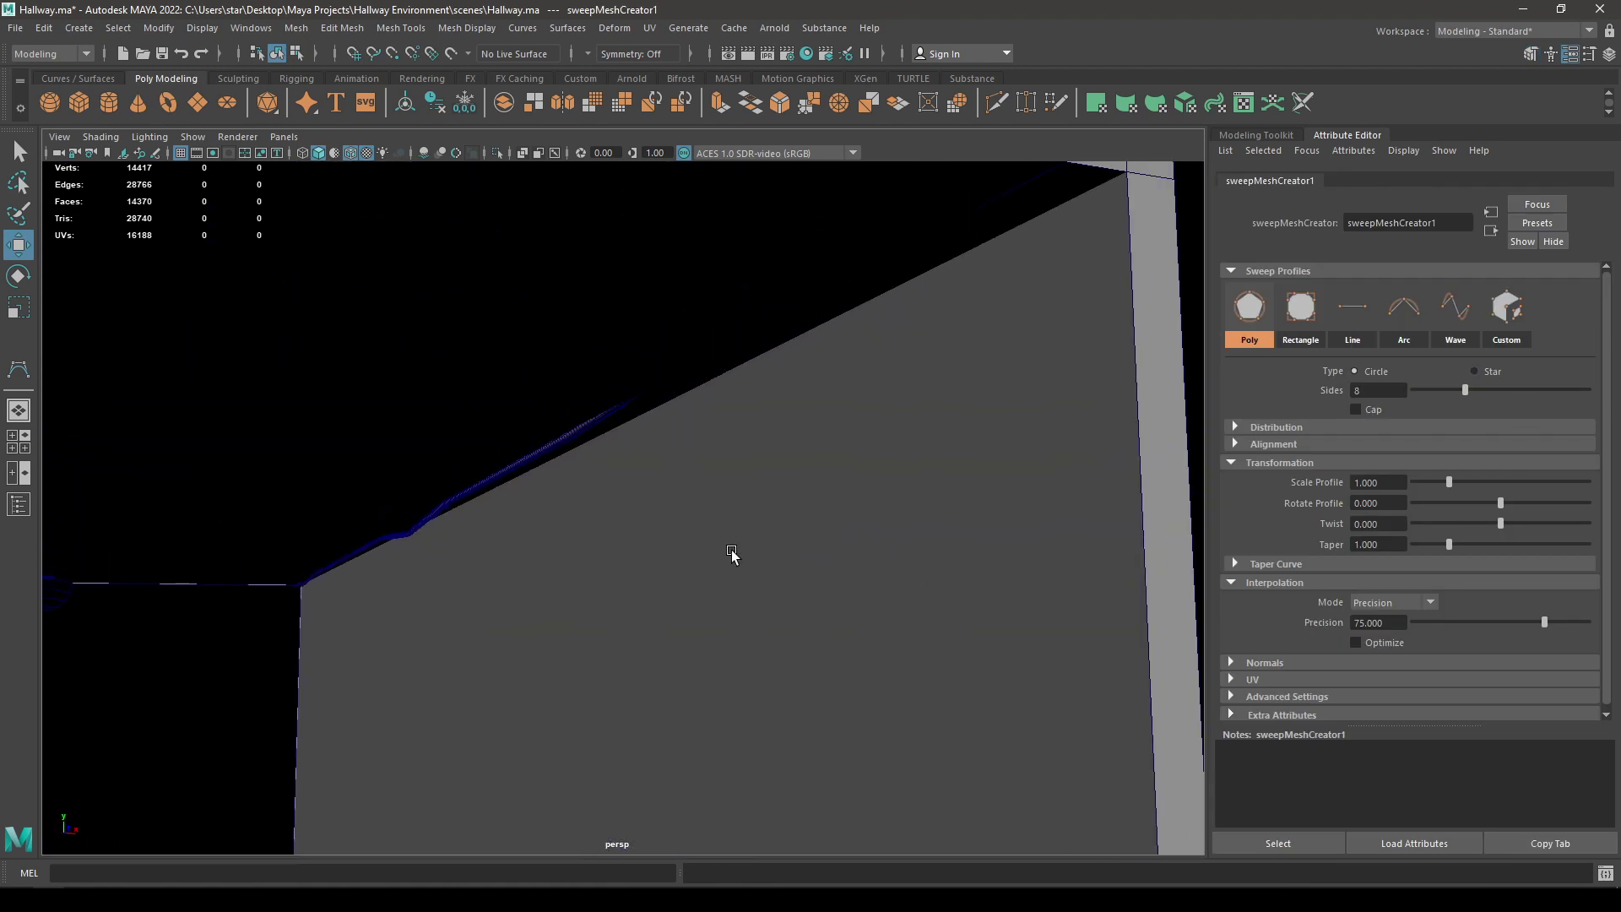
right_click_drag(732, 550, 711, 498, "alt")
middle_click_drag(769, 455, 743, 472, "alt")
right_click_drag(822, 371, 847, 387, "alt")
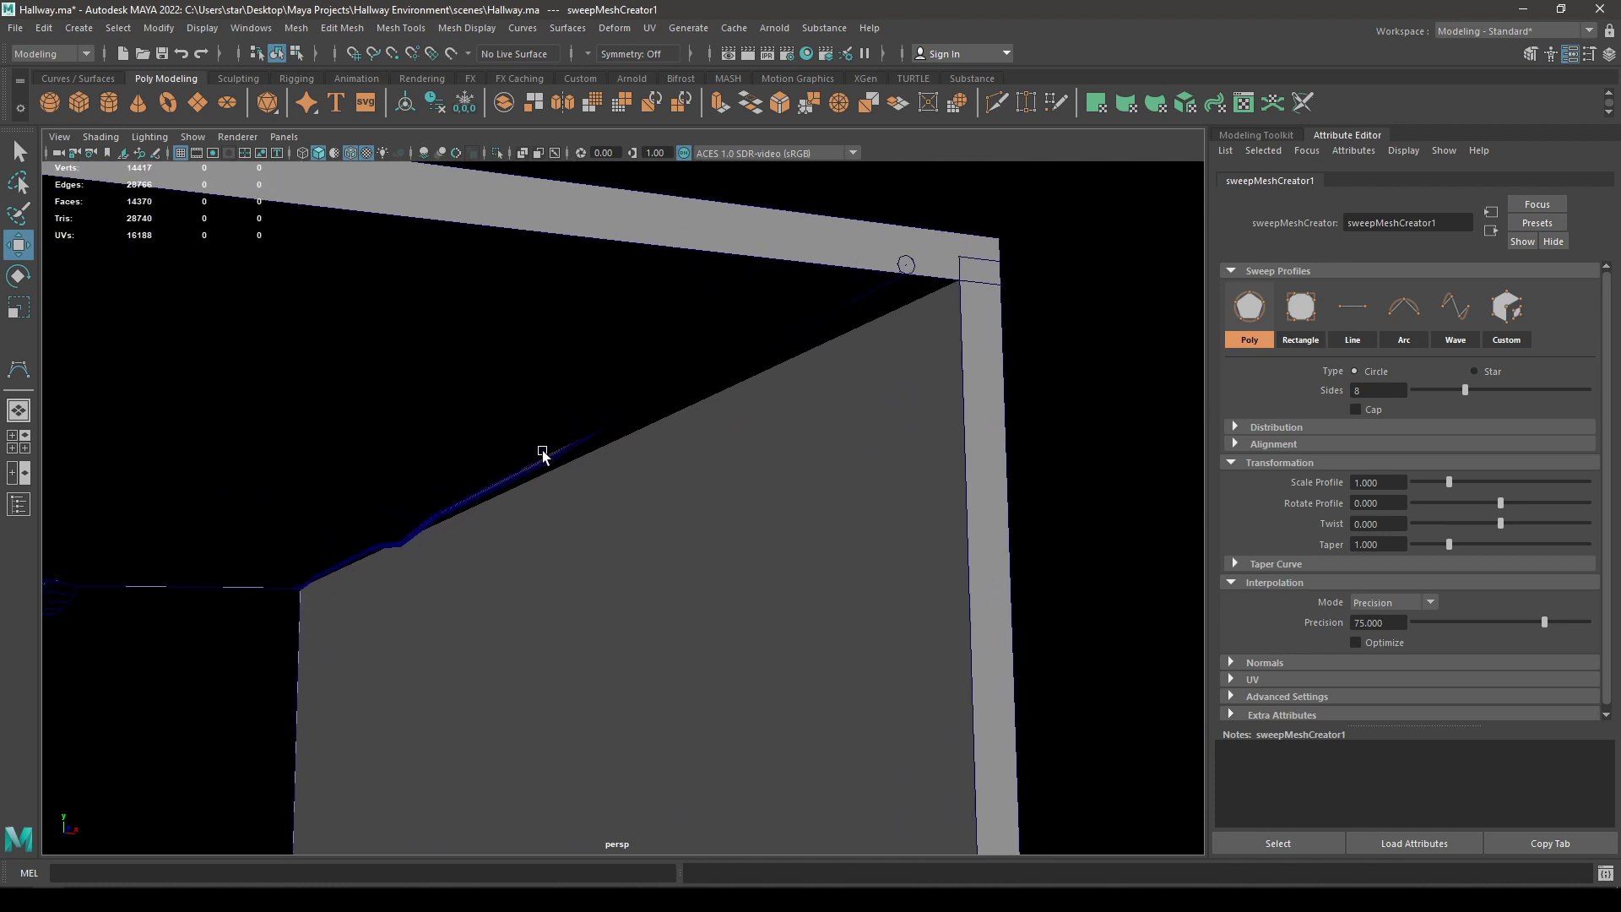
right_click_drag(543, 452, 876, 347, "alt")
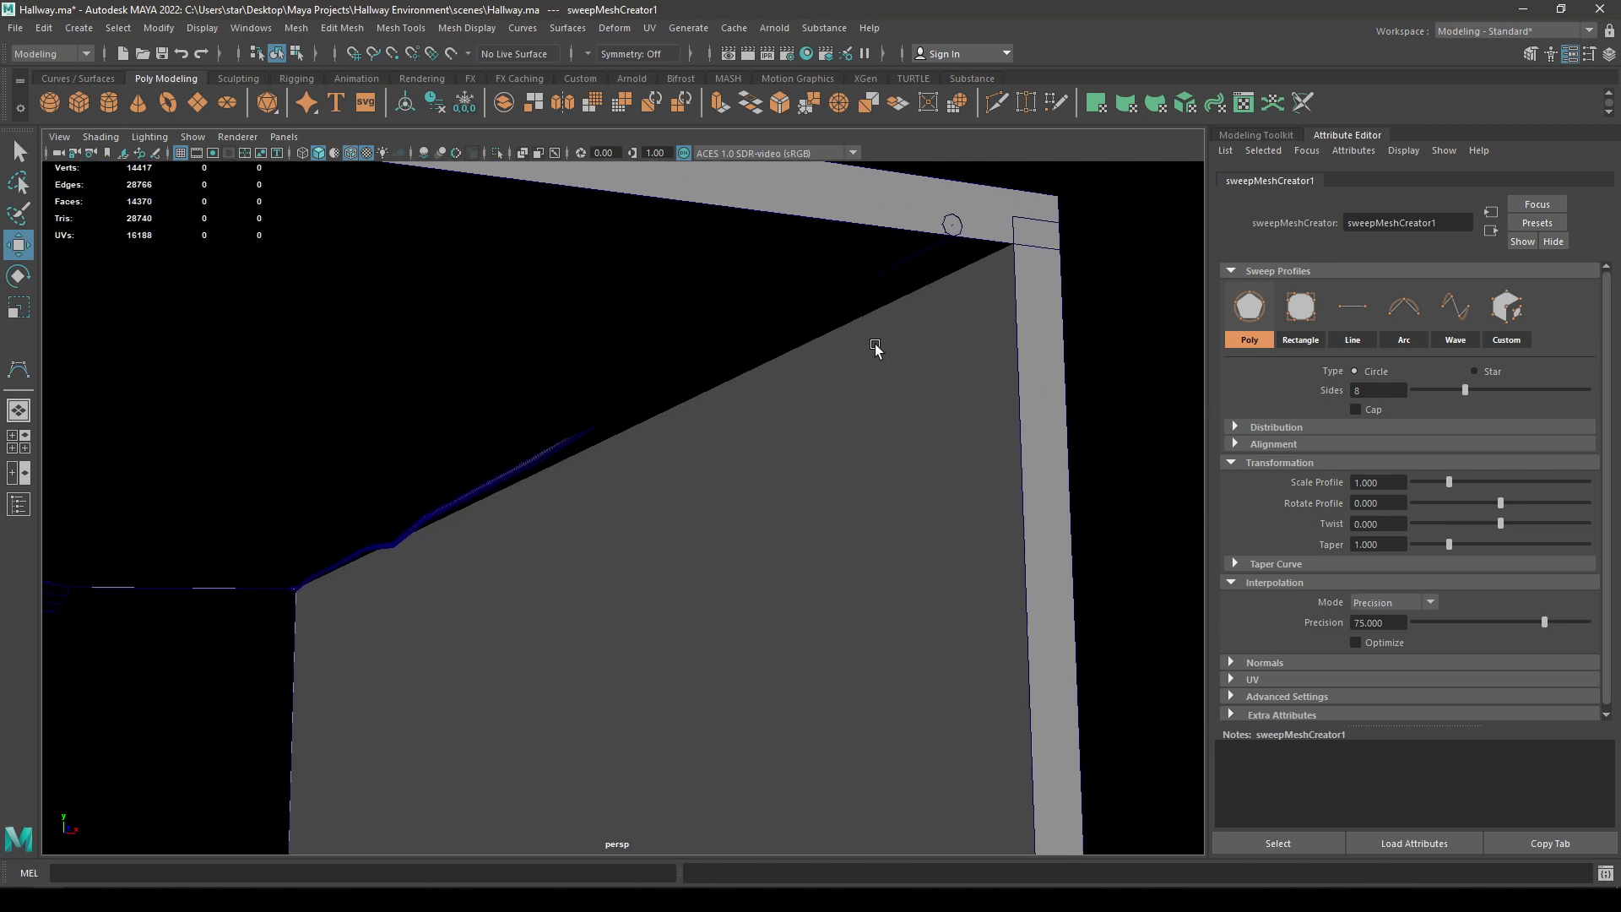
left_click(968, 235)
right_click_drag(1134, 226, 1047, 224)
left_click(953, 225)
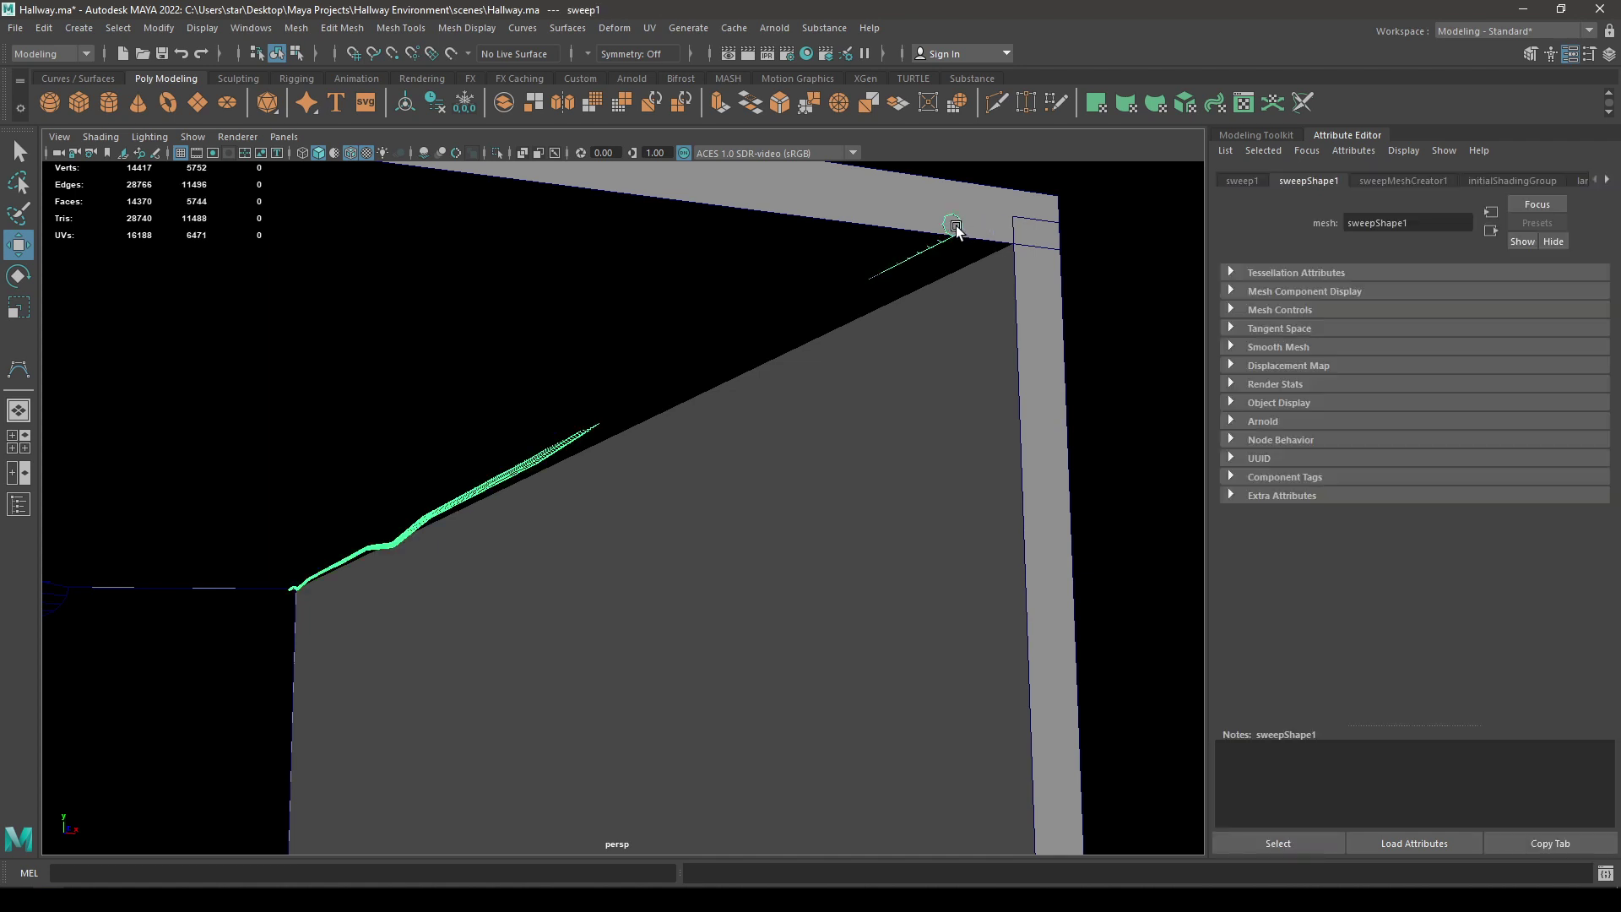
key("ctrl+z")
left_click(953, 225)
left_click_drag(958, 181, 1001, 184)
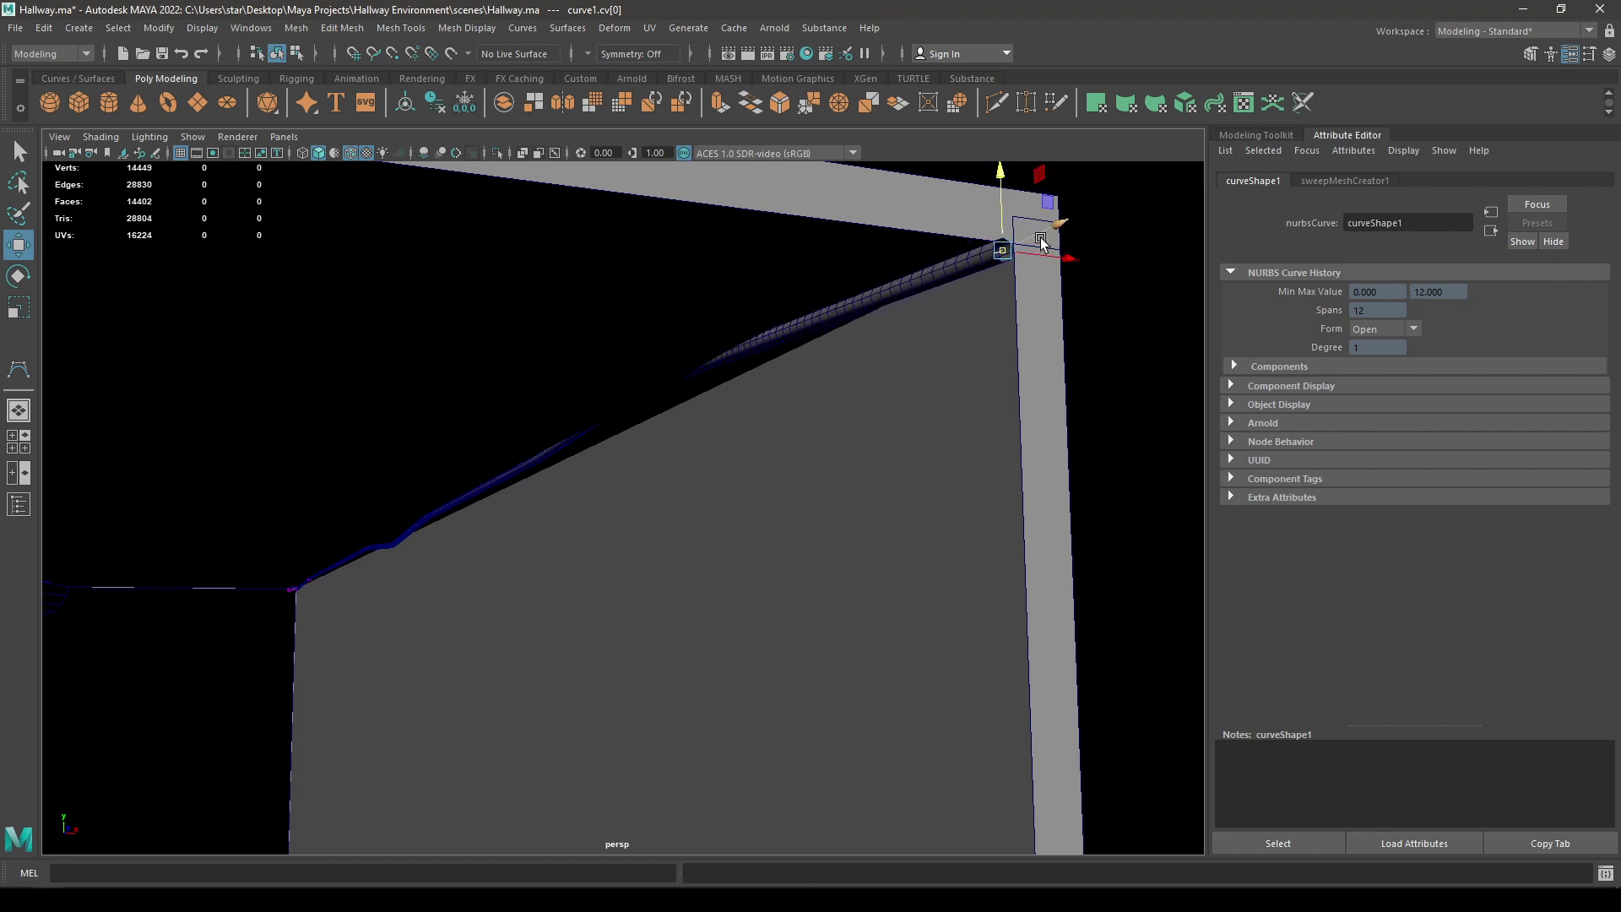
Step: Lower the curve's second control vertex so the front stretch of pipe follows the wall's top edge
scroll(874, 342, "up", 2)
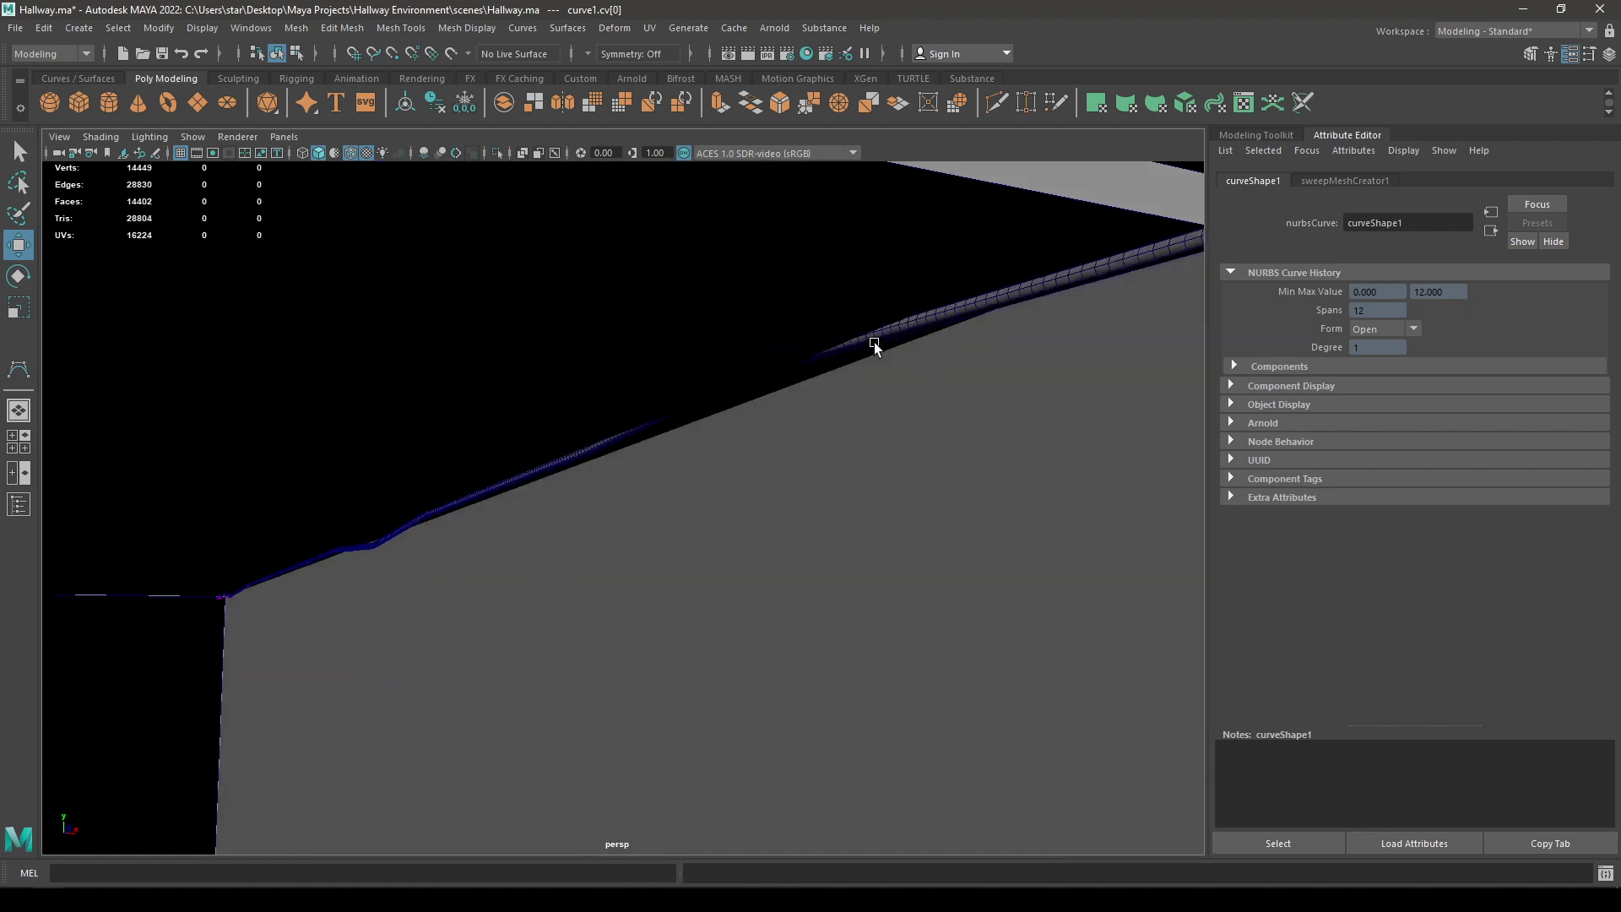
key("4")
left_click(751, 370)
left_click_drag(752, 282, 757, 312)
key("5")
left_click_drag(750, 397, 630, 387, "alt")
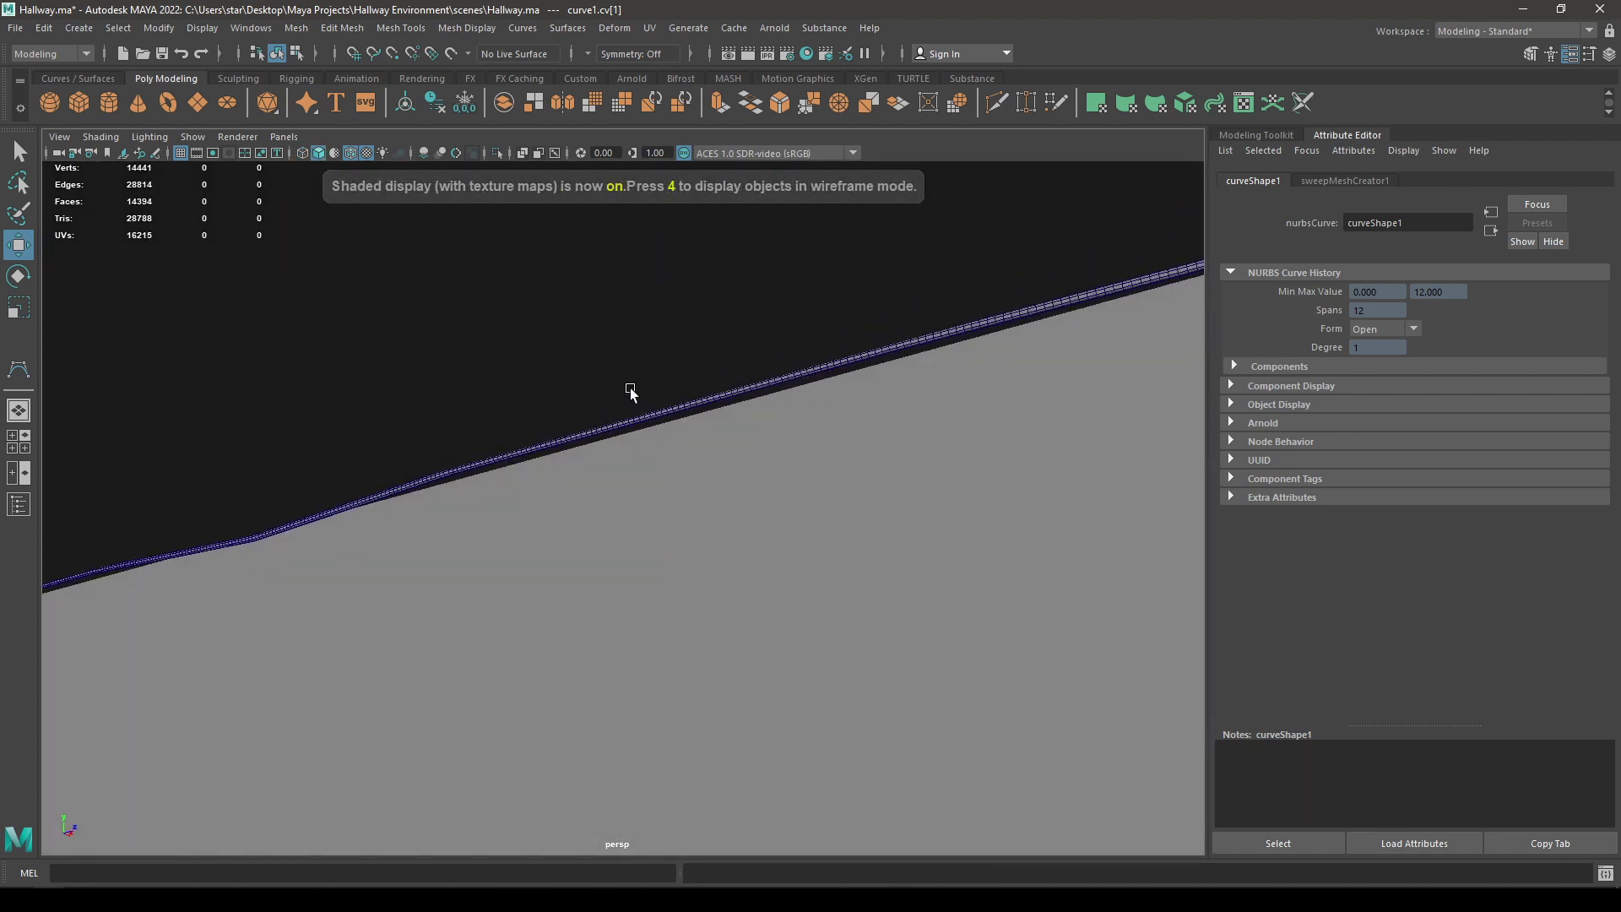
Step: Lower the curve's fourth control vertex slightly toward the wall's top edge
middle_click_drag(630, 388, 696, 389, "alt")
key("4")
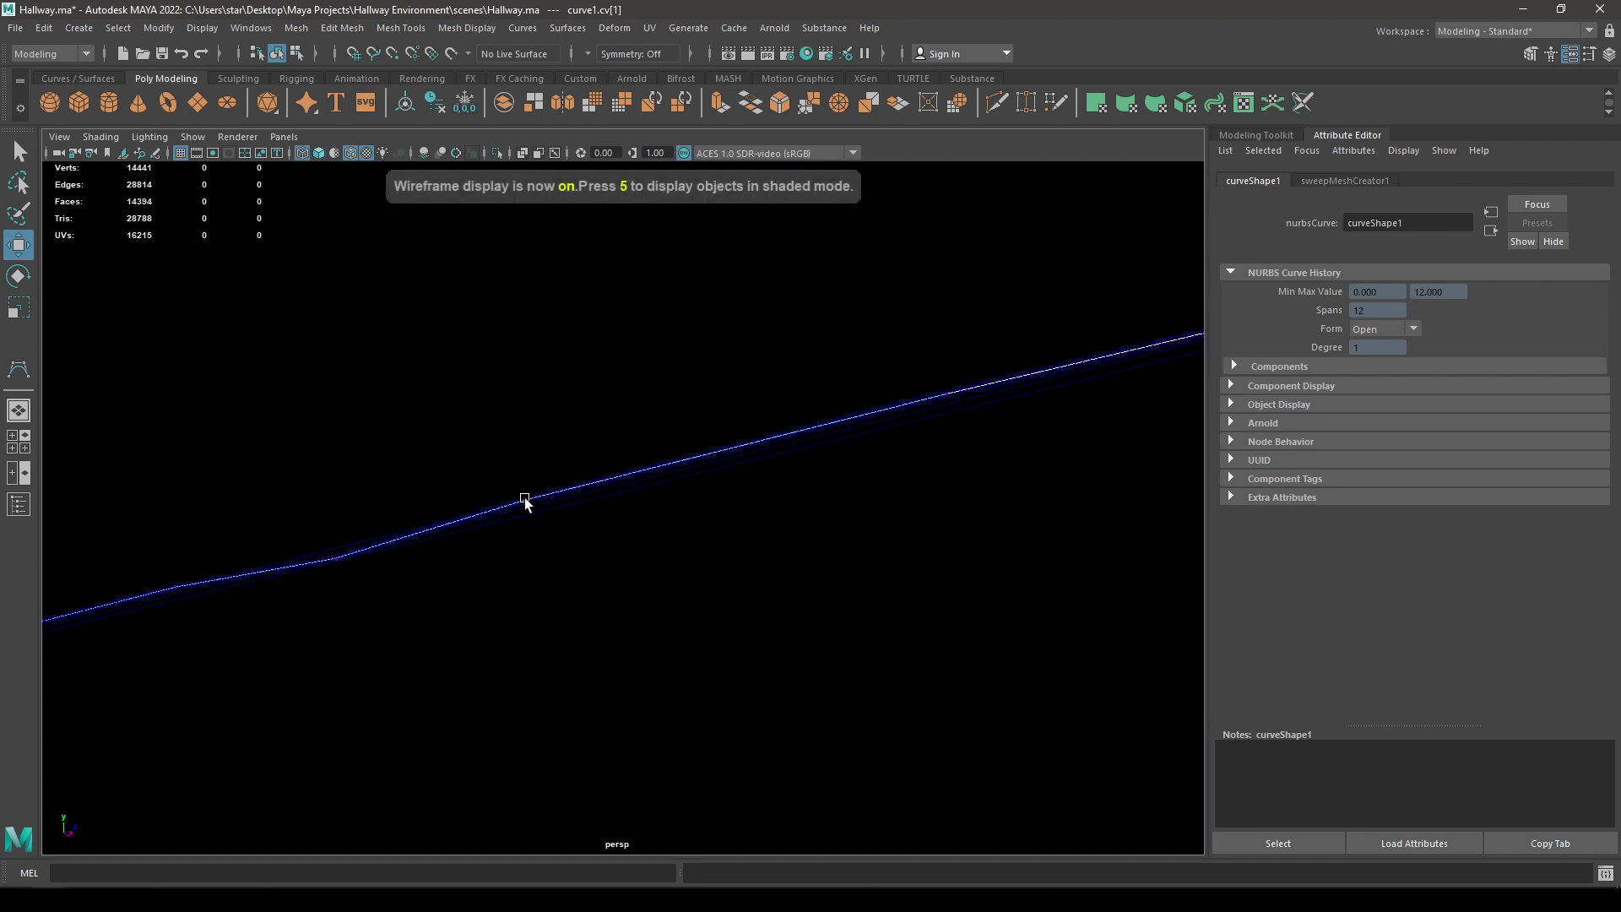
left_click(527, 500)
left_click_drag(532, 432, 533, 440)
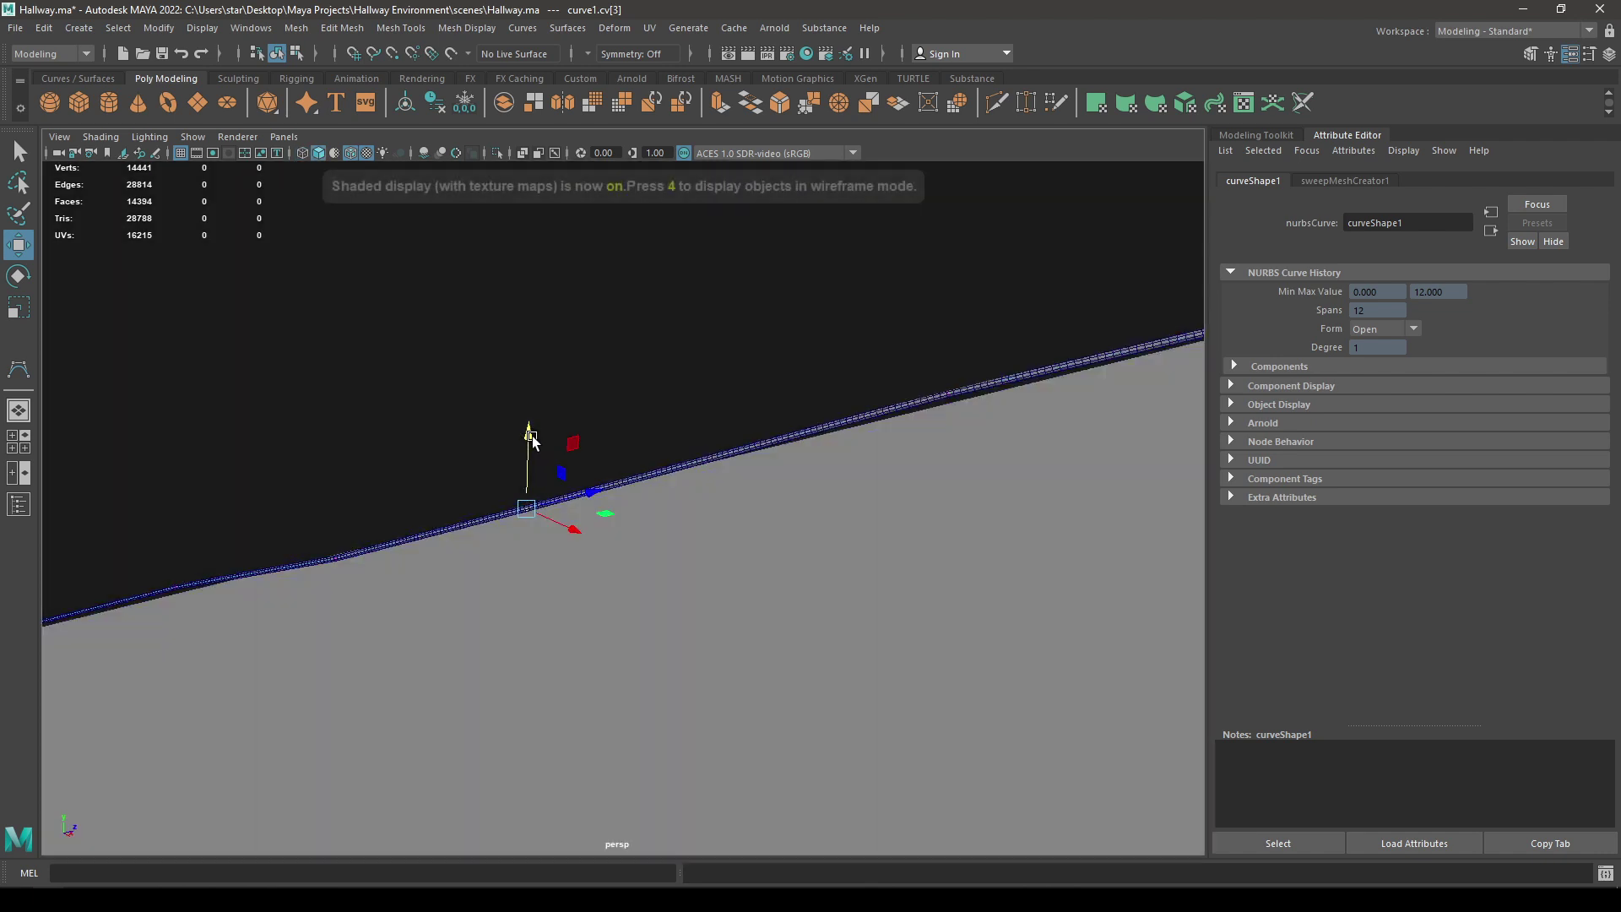
key("6")
Step: Lower the curve's sixth control vertex slightly to even out the pipe farther along the wall
left_click_drag(738, 456, 681, 568, "alt")
key("4")
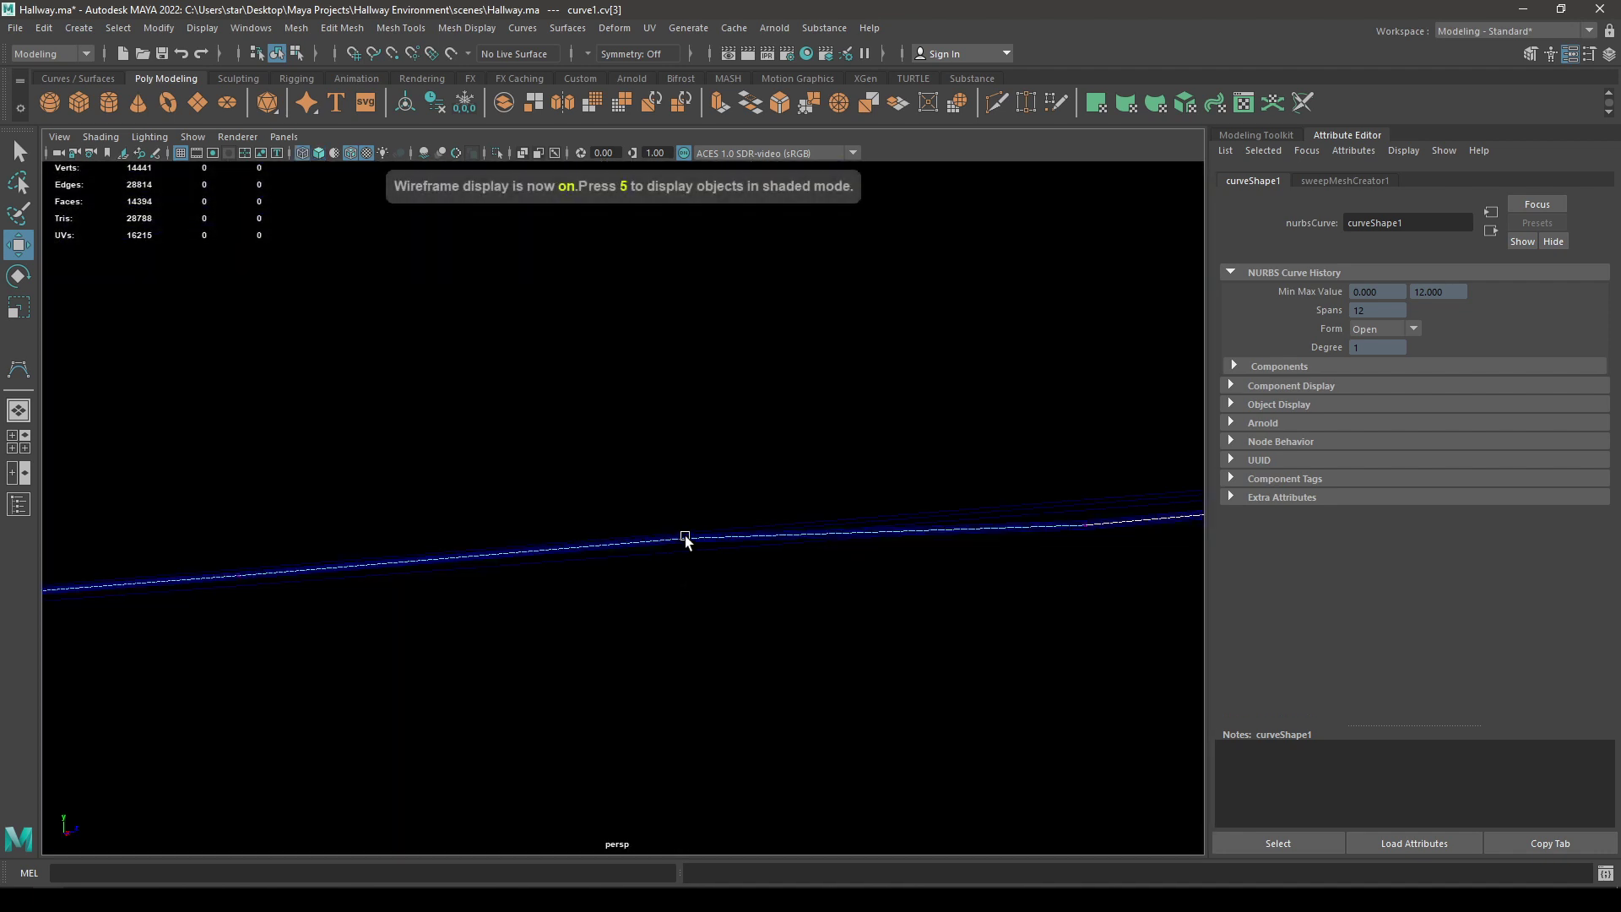
left_click(685, 538)
key("6")
left_click_drag(682, 466, 683, 473)
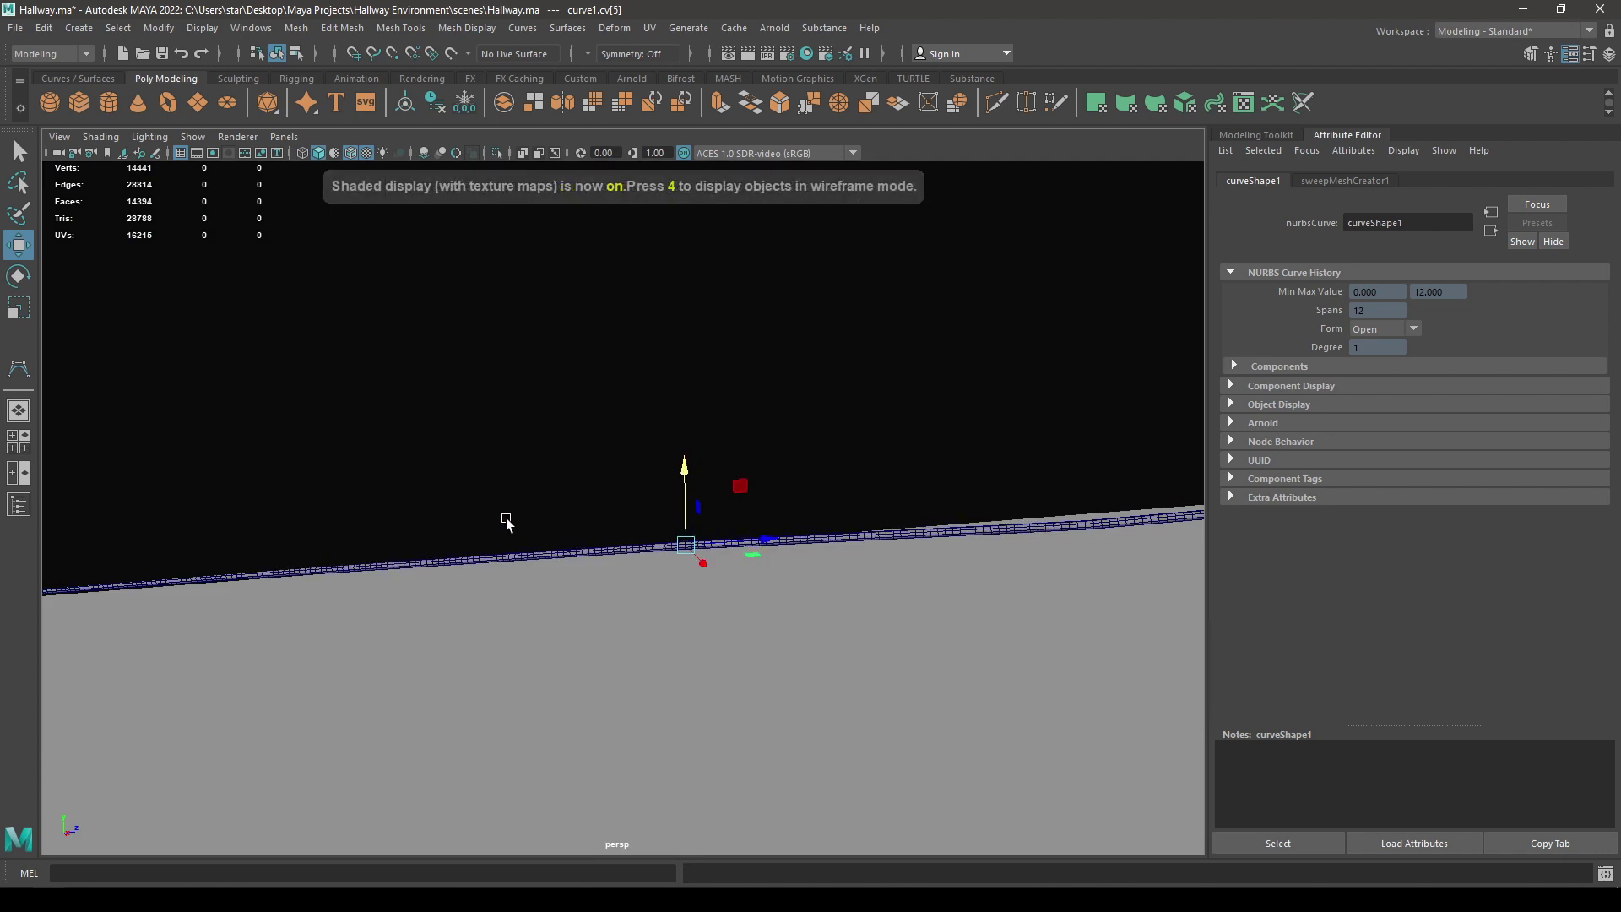
Step: Lower the swept curve's eighth control vertex slightly toward the wall's top edge
middle_click_drag(505, 520, 726, 485, "alt")
middle_click_drag(413, 474, 673, 461, "alt")
key("4")
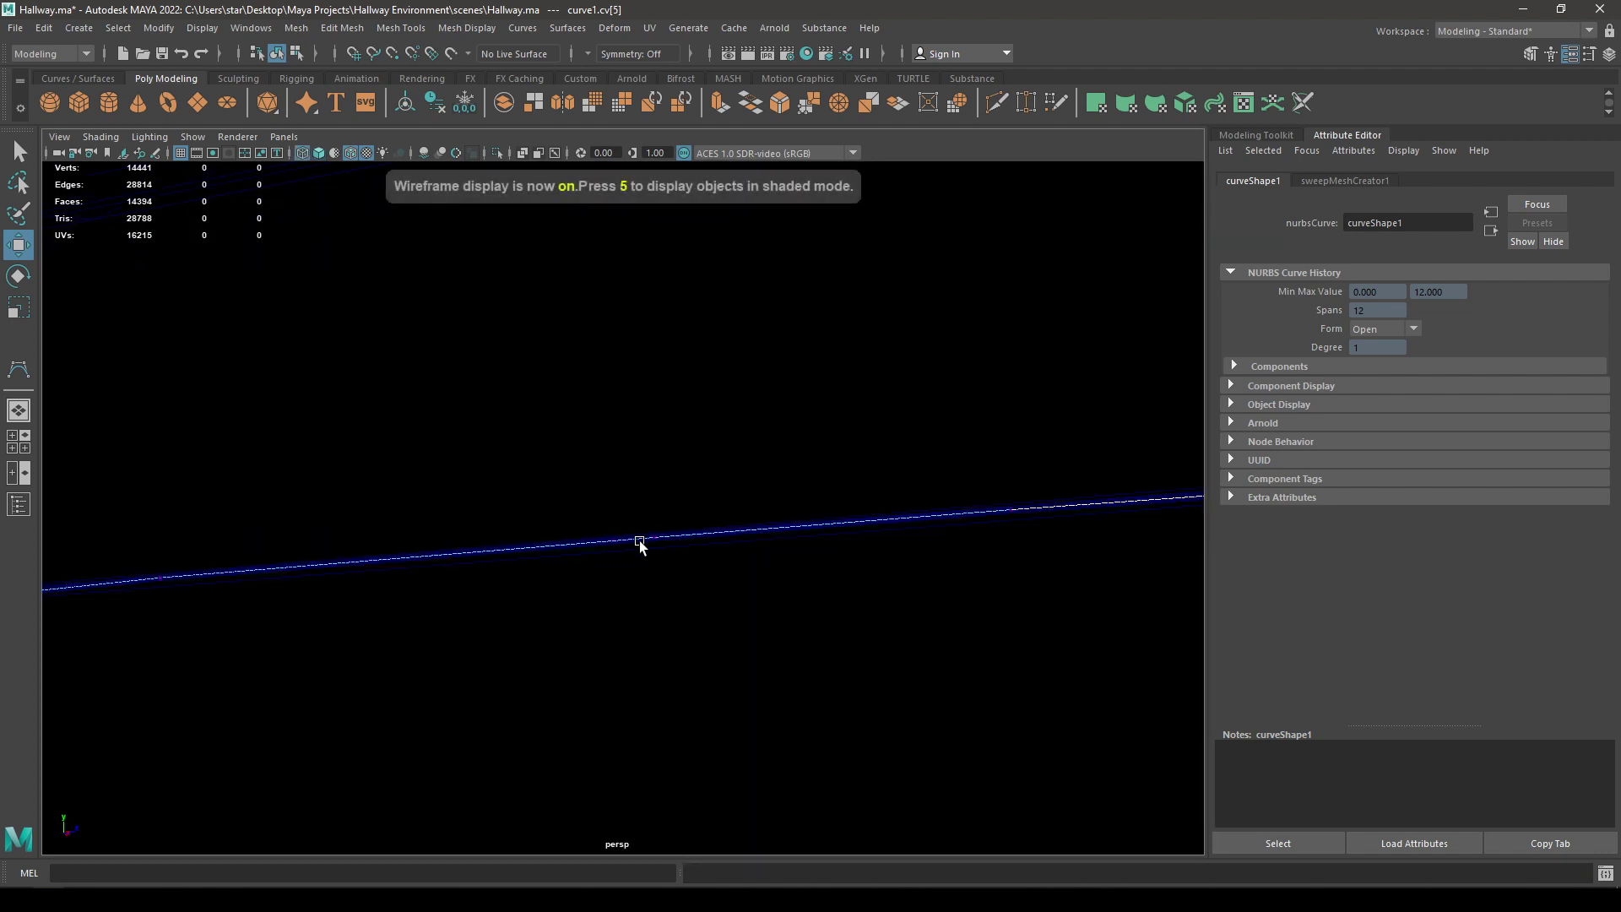
left_click(654, 536)
key("6")
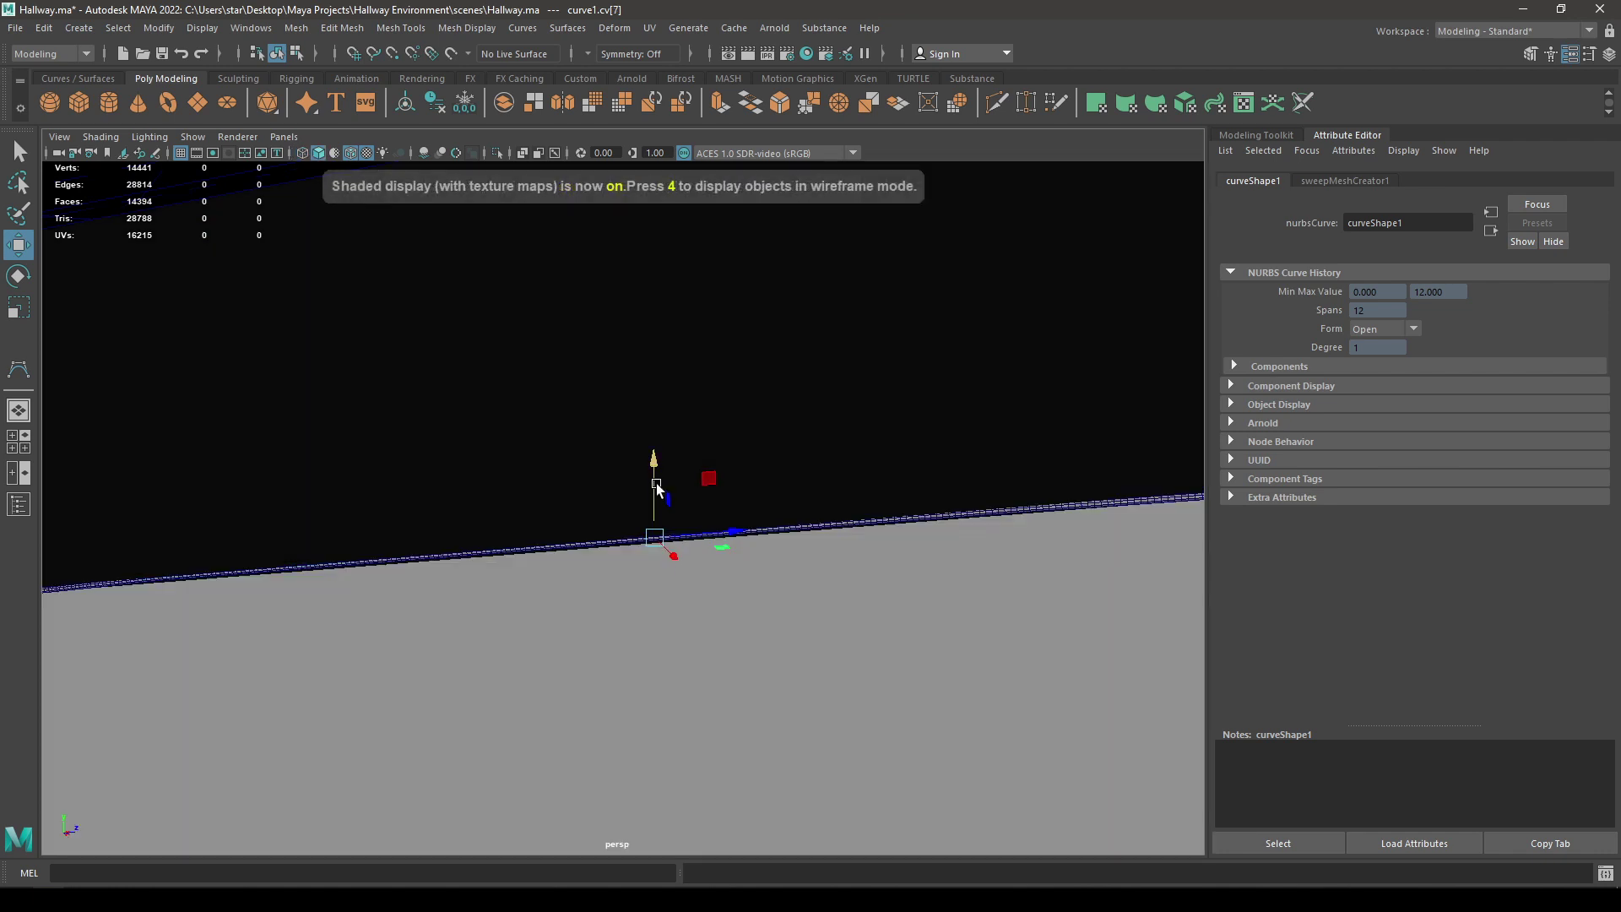
left_click_drag(656, 471, 655, 473)
Step: Lower the curve's ninth control vertex slightly to even out the next stretch of pipe
middle_click_drag(713, 483, 1118, 440, "alt")
middle_click_drag(591, 506, 814, 487, "alt")
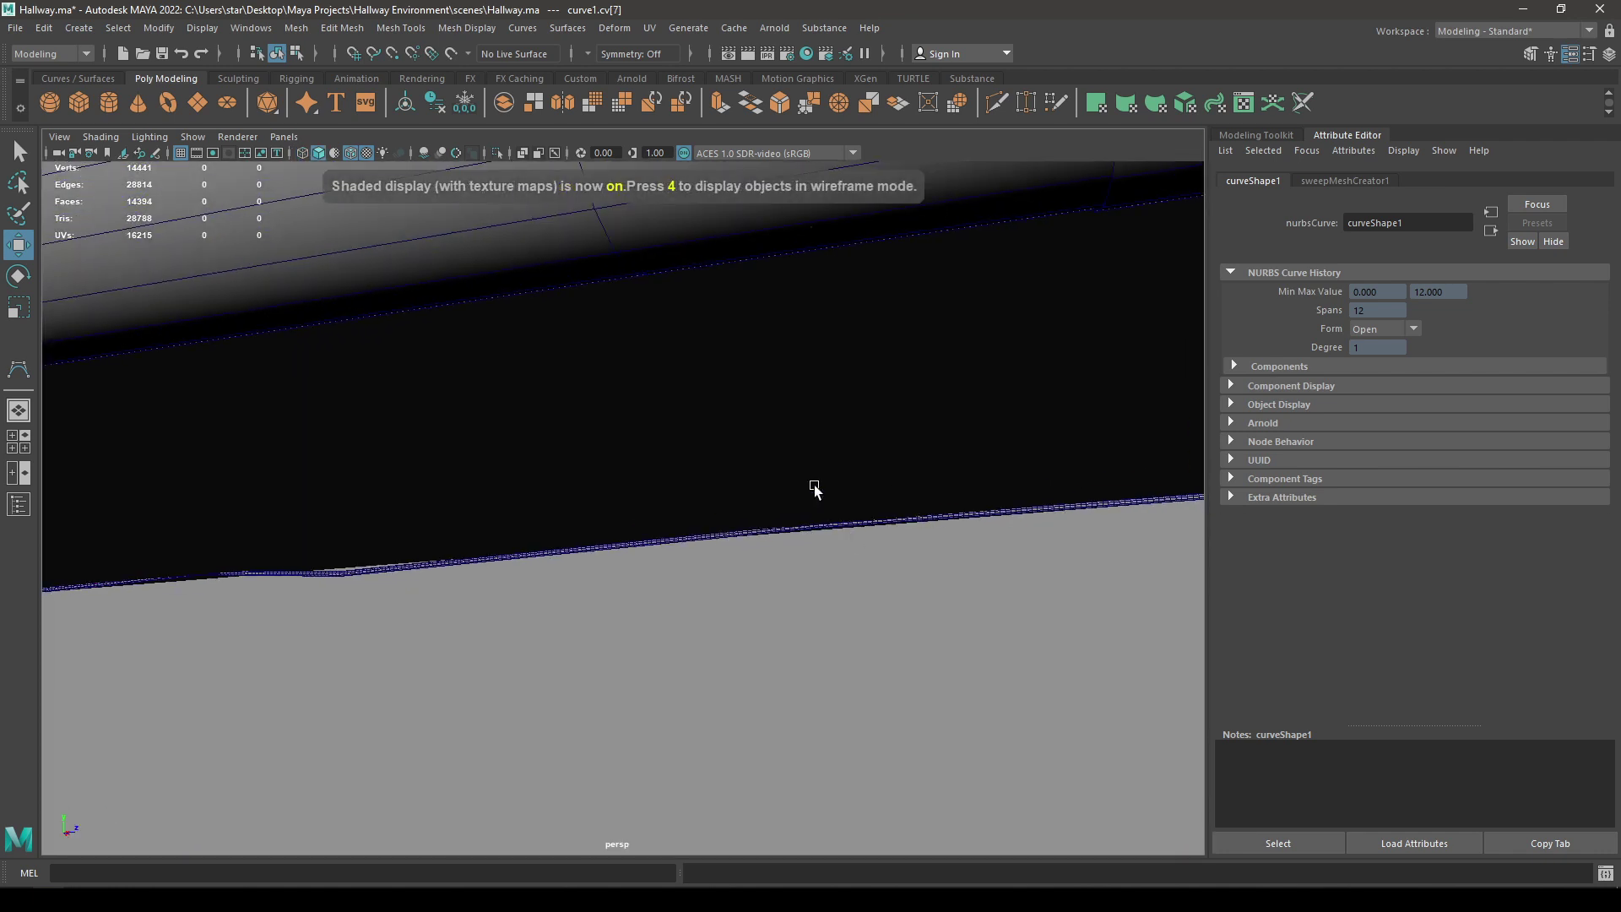
right_click_drag(814, 487, 766, 594, "alt")
left_click_drag(767, 595, 625, 543, "alt")
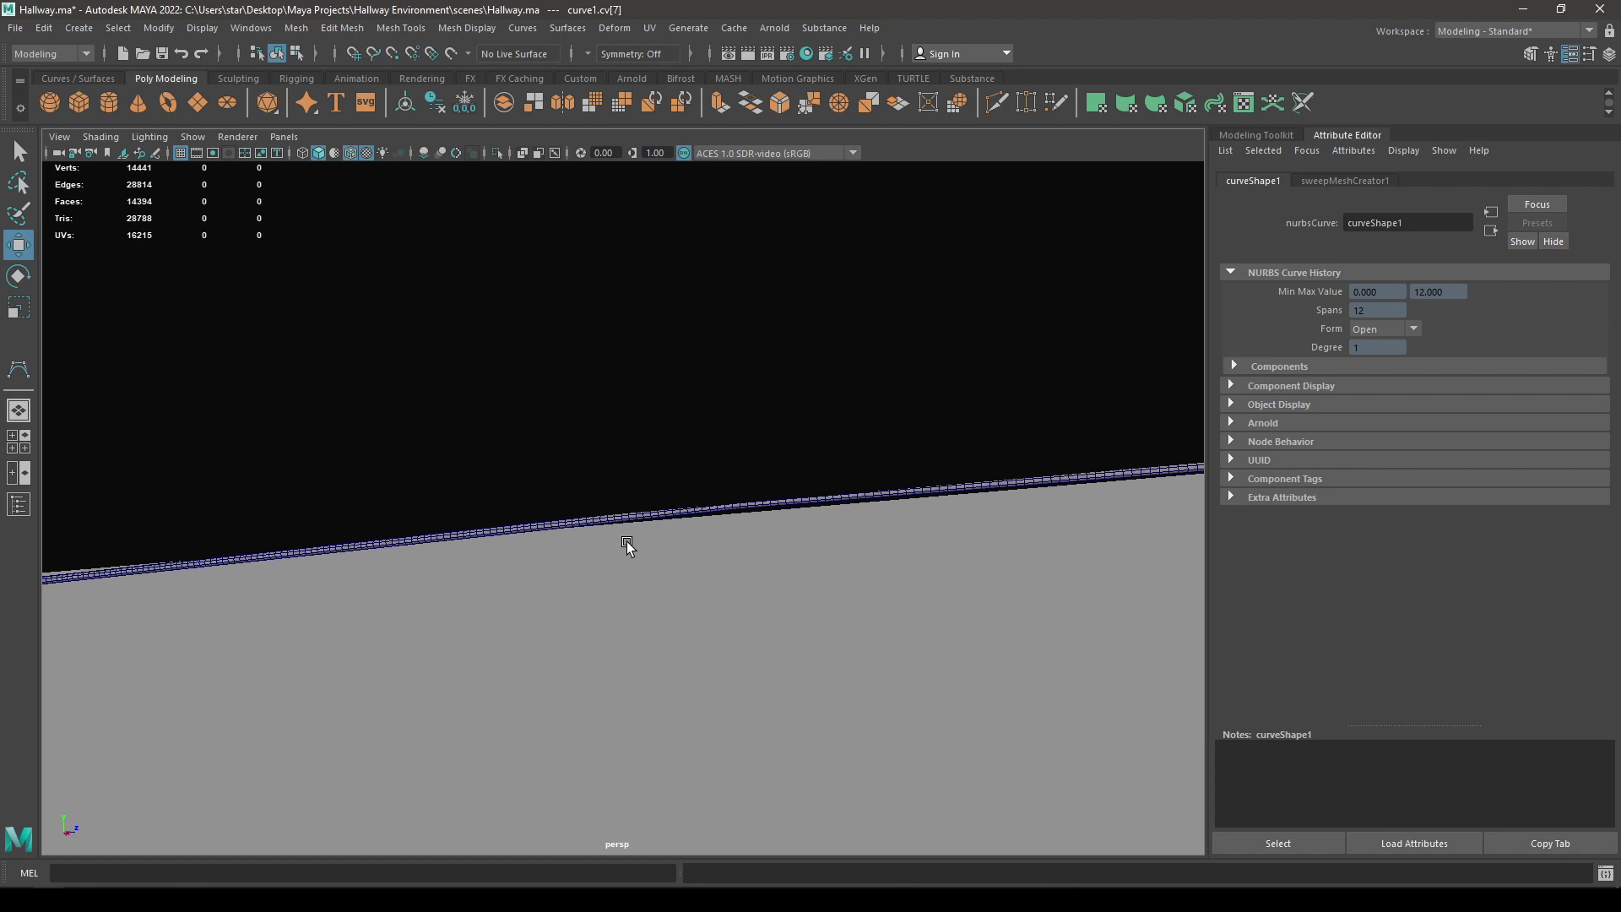
key("4")
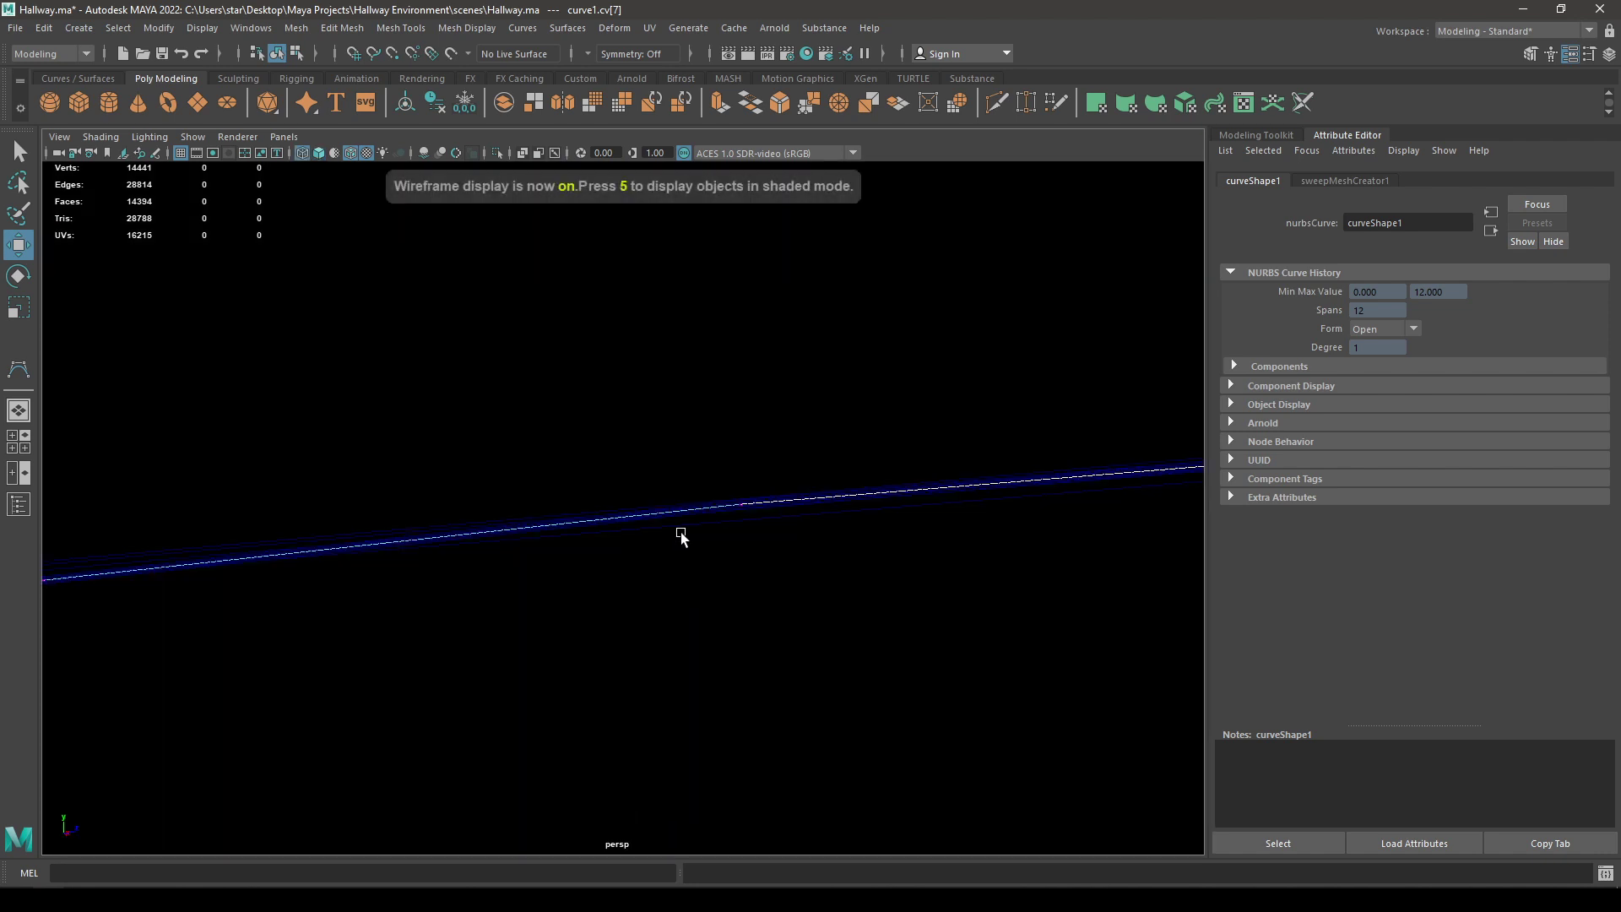
left_click(741, 504)
key("6")
left_click_drag(738, 446, 738, 450)
Step: Lower the curve's eleventh control vertex so the far end of the pipe follows the wall's top edge
left_click_drag(748, 524, 679, 544, "alt")
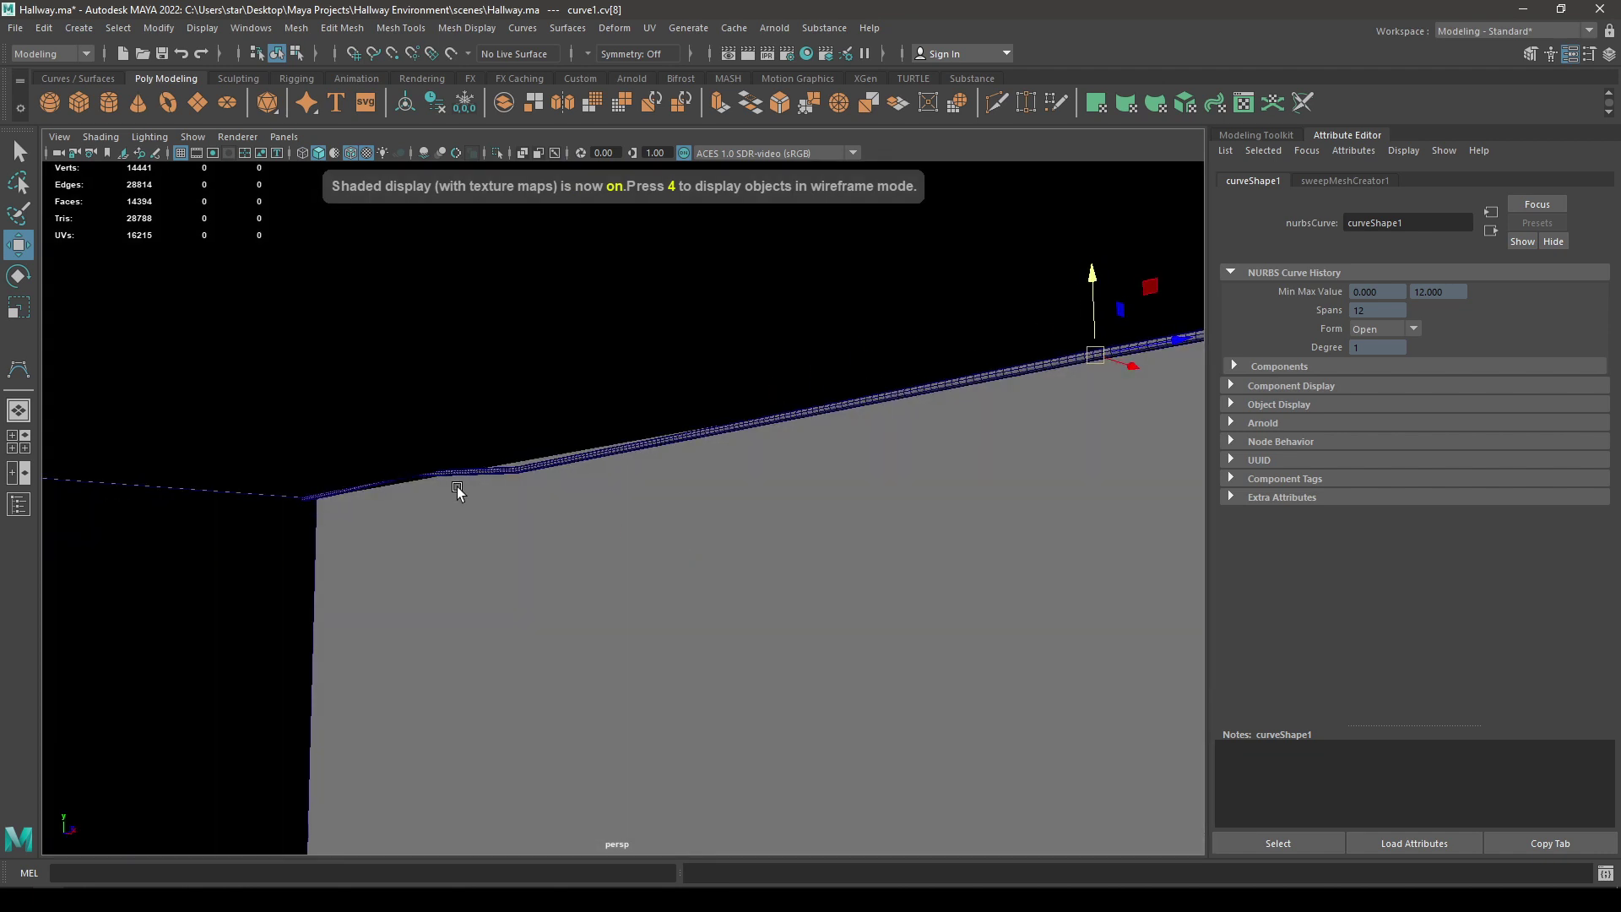
right_click_drag(458, 486, 552, 566, "alt")
key("4")
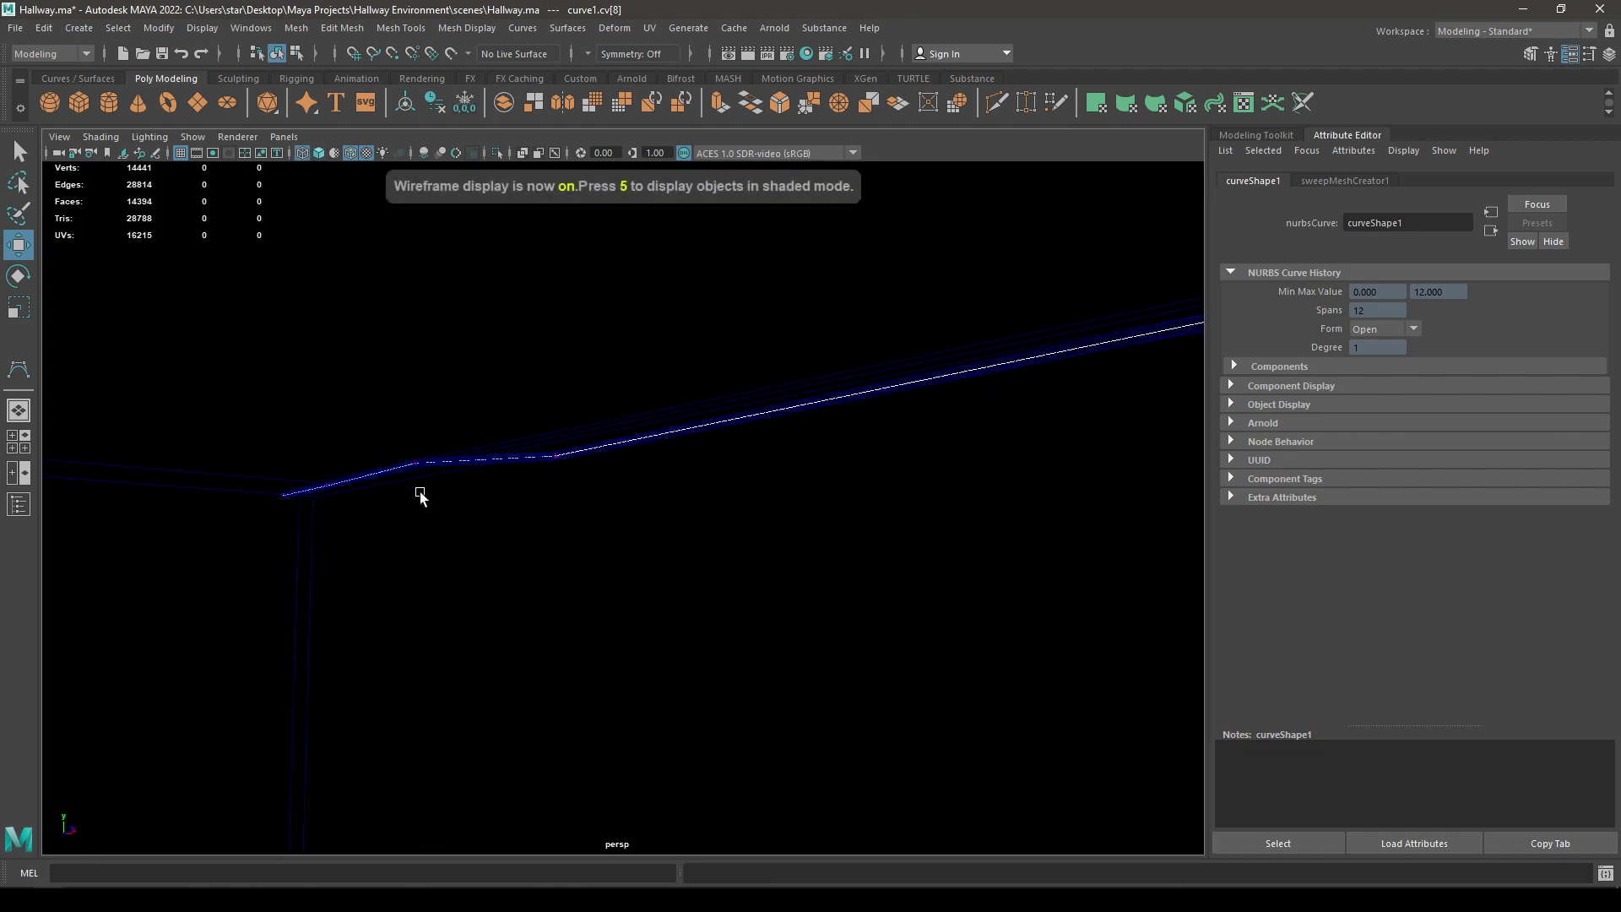
left_click(413, 464)
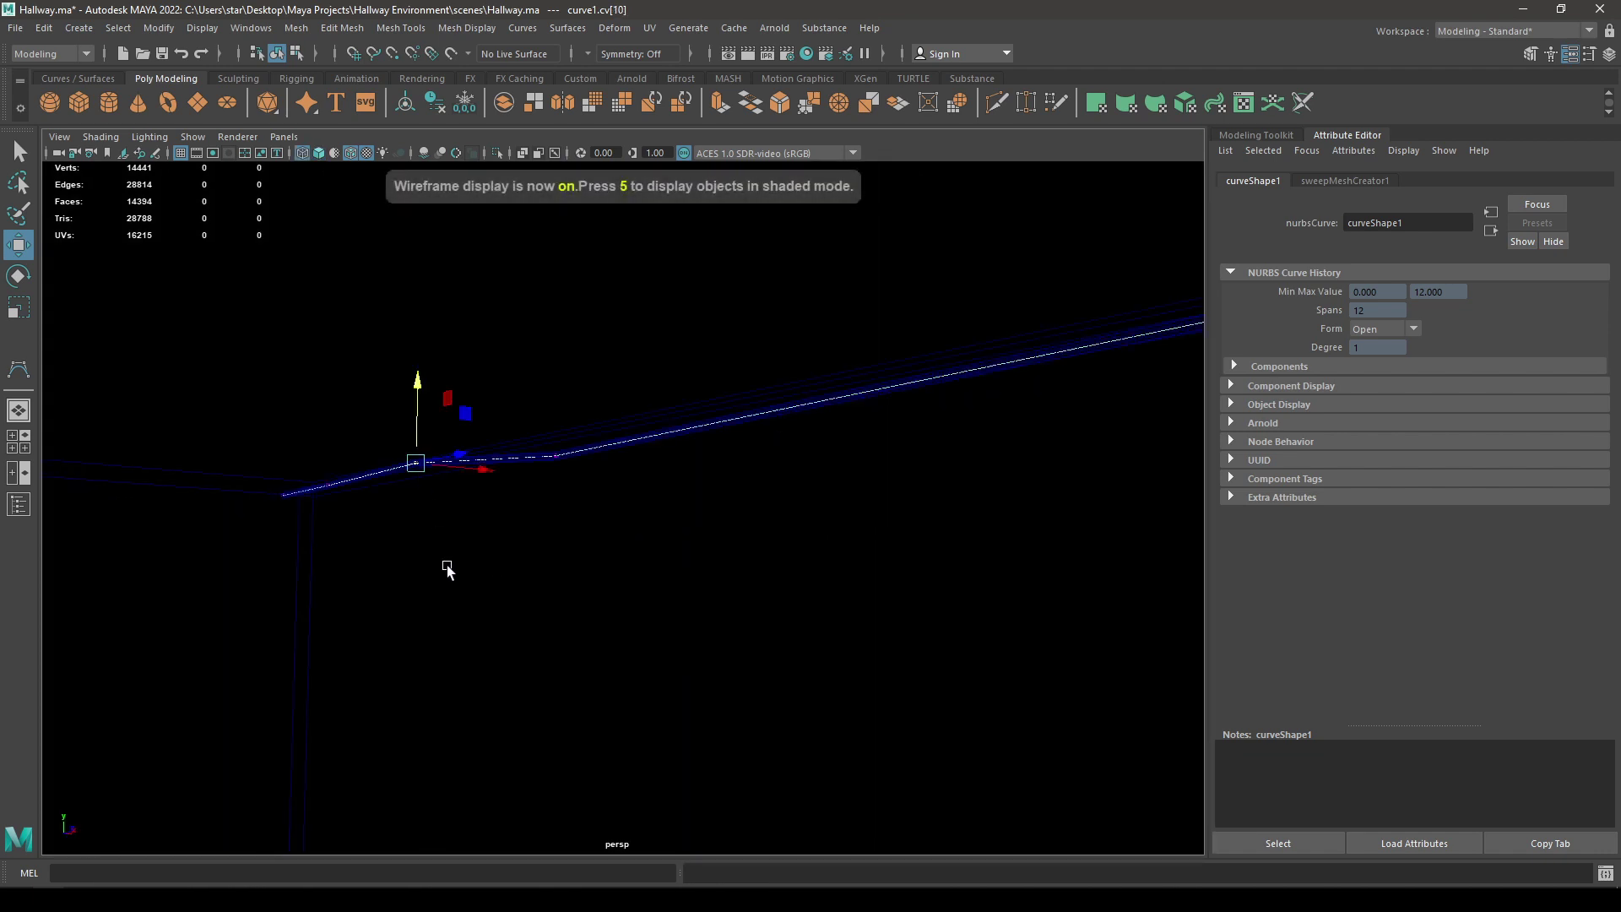
key("6")
left_click_drag(416, 392, 414, 400)
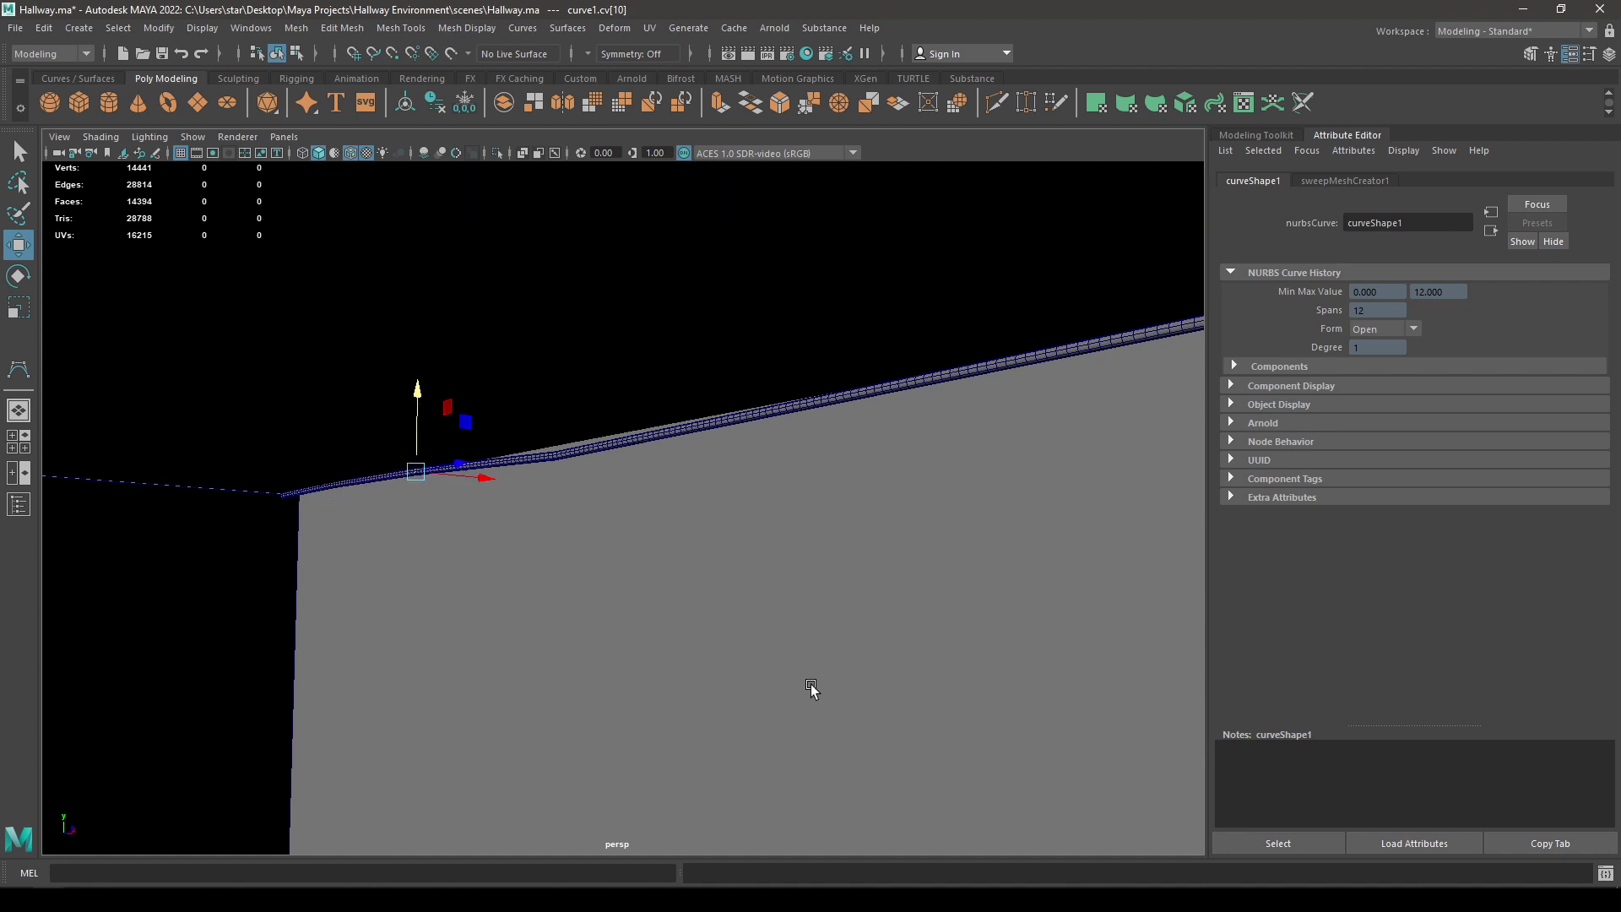
Step: Return to object mode, turn off the wireframe overlay on shaded objects and check the pipe along the wall
left_click_drag(812, 686, 686, 417, "alt")
key("f")
right_click_drag(696, 429, 823, 338)
key("f")
left_click_drag(813, 498, 850, 614, "alt")
scroll(844, 615, "up", 5)
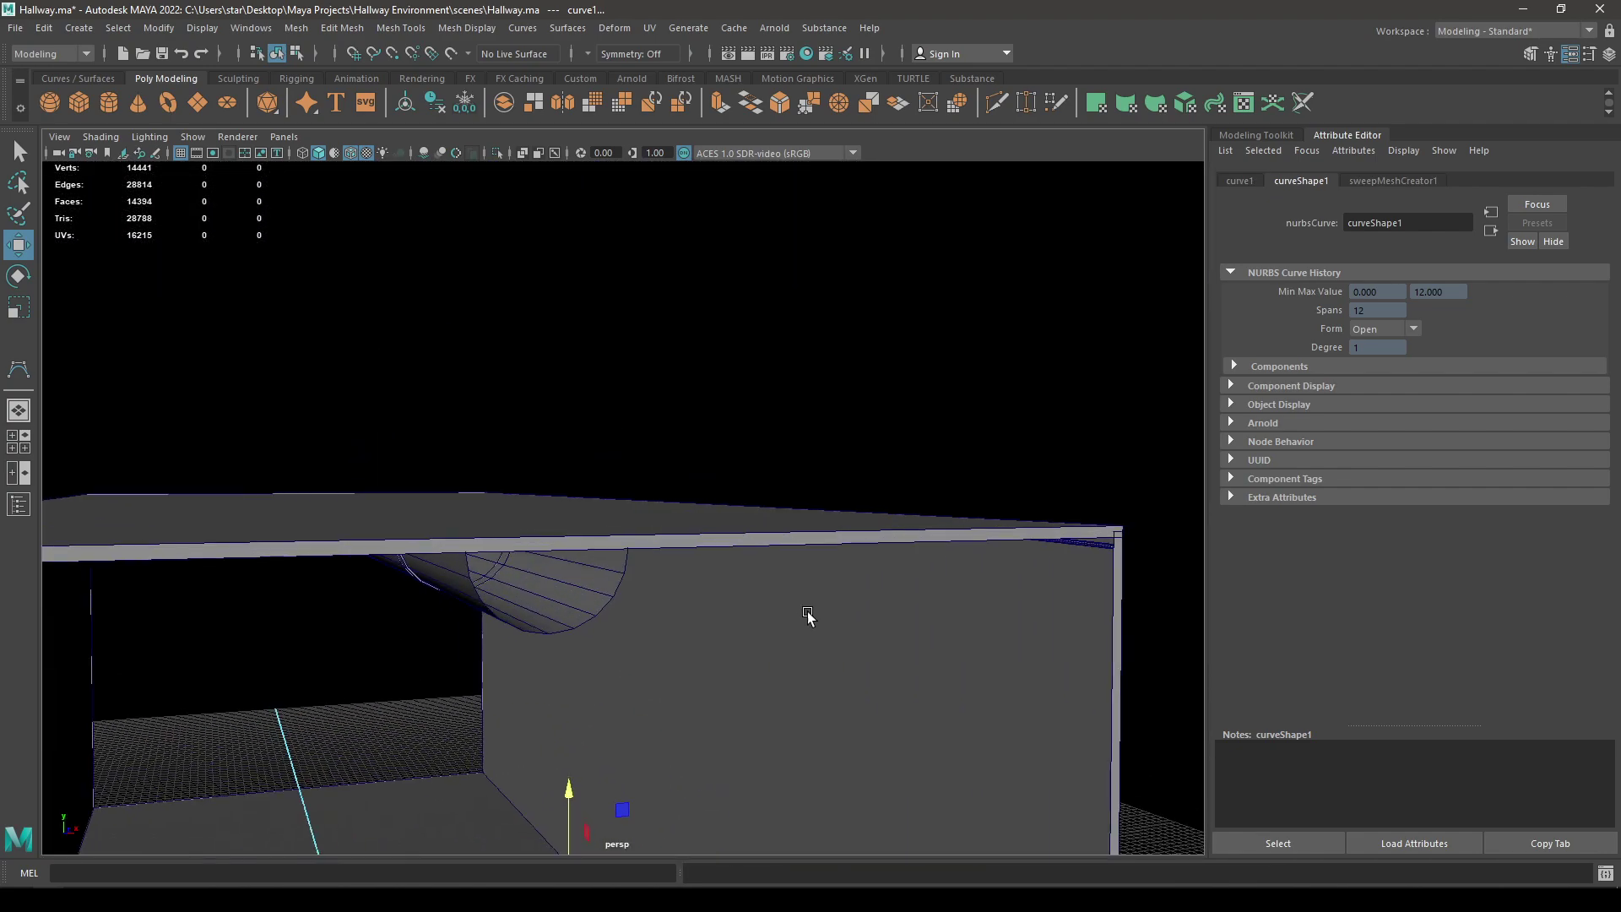
middle_click_drag(808, 614, 590, 586, "alt")
scroll(637, 586, "up", 3)
left_click_drag(637, 589, 531, 559, "alt")
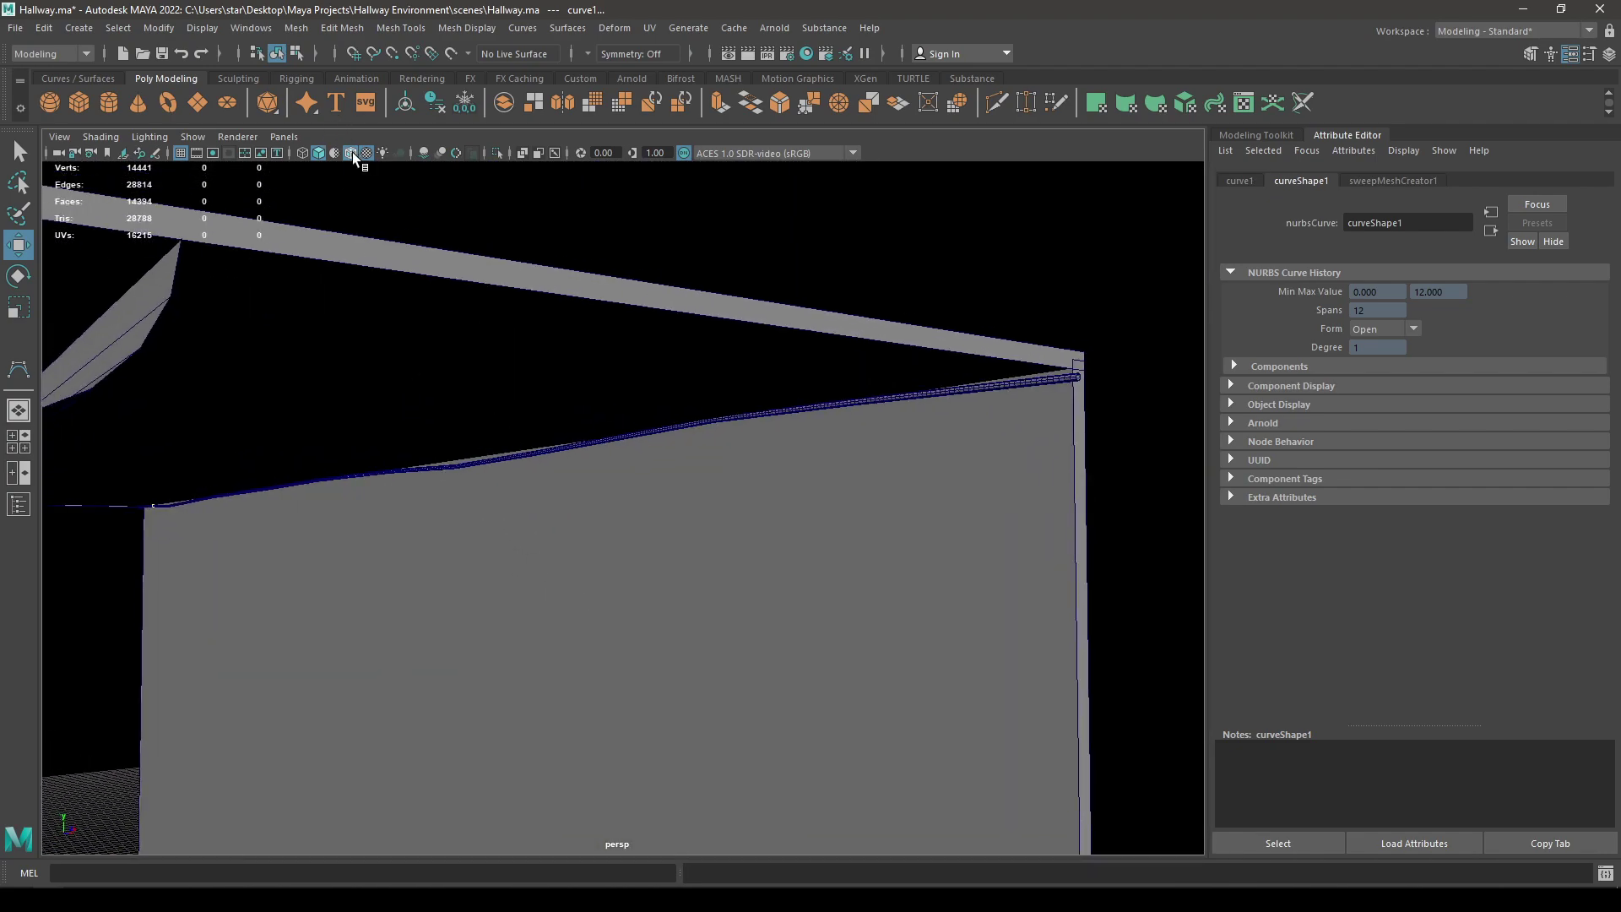
left_click(353, 155)
scroll(558, 387, "down", 3)
mouse_move(558, 388)
left_mouse_down("alt")
mouse_move(539, 373)
mouse_move(574, 439)
left_mouse_up("alt")
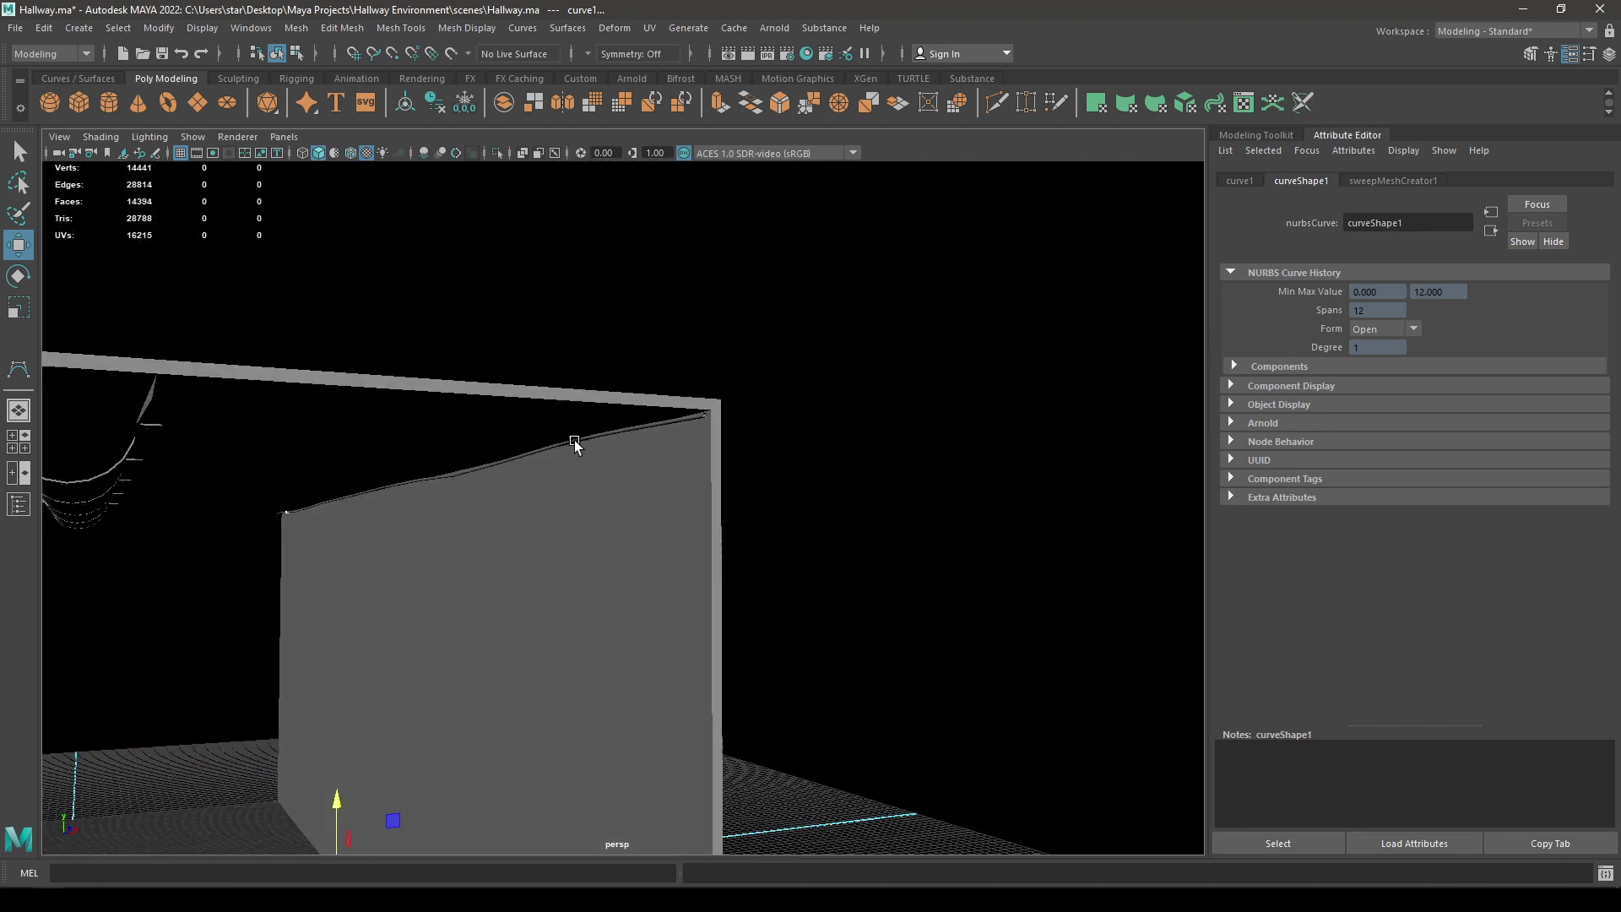
Step: Shift the curve's first control vertex sideways and up so the pipe's front end sits tight in the wall-ceiling corner
scroll(696, 442, "up", 1)
scroll(770, 385, "up", 2)
middle_click_drag(908, 460, 792, 561, "alt")
scroll(887, 448, "up", 3)
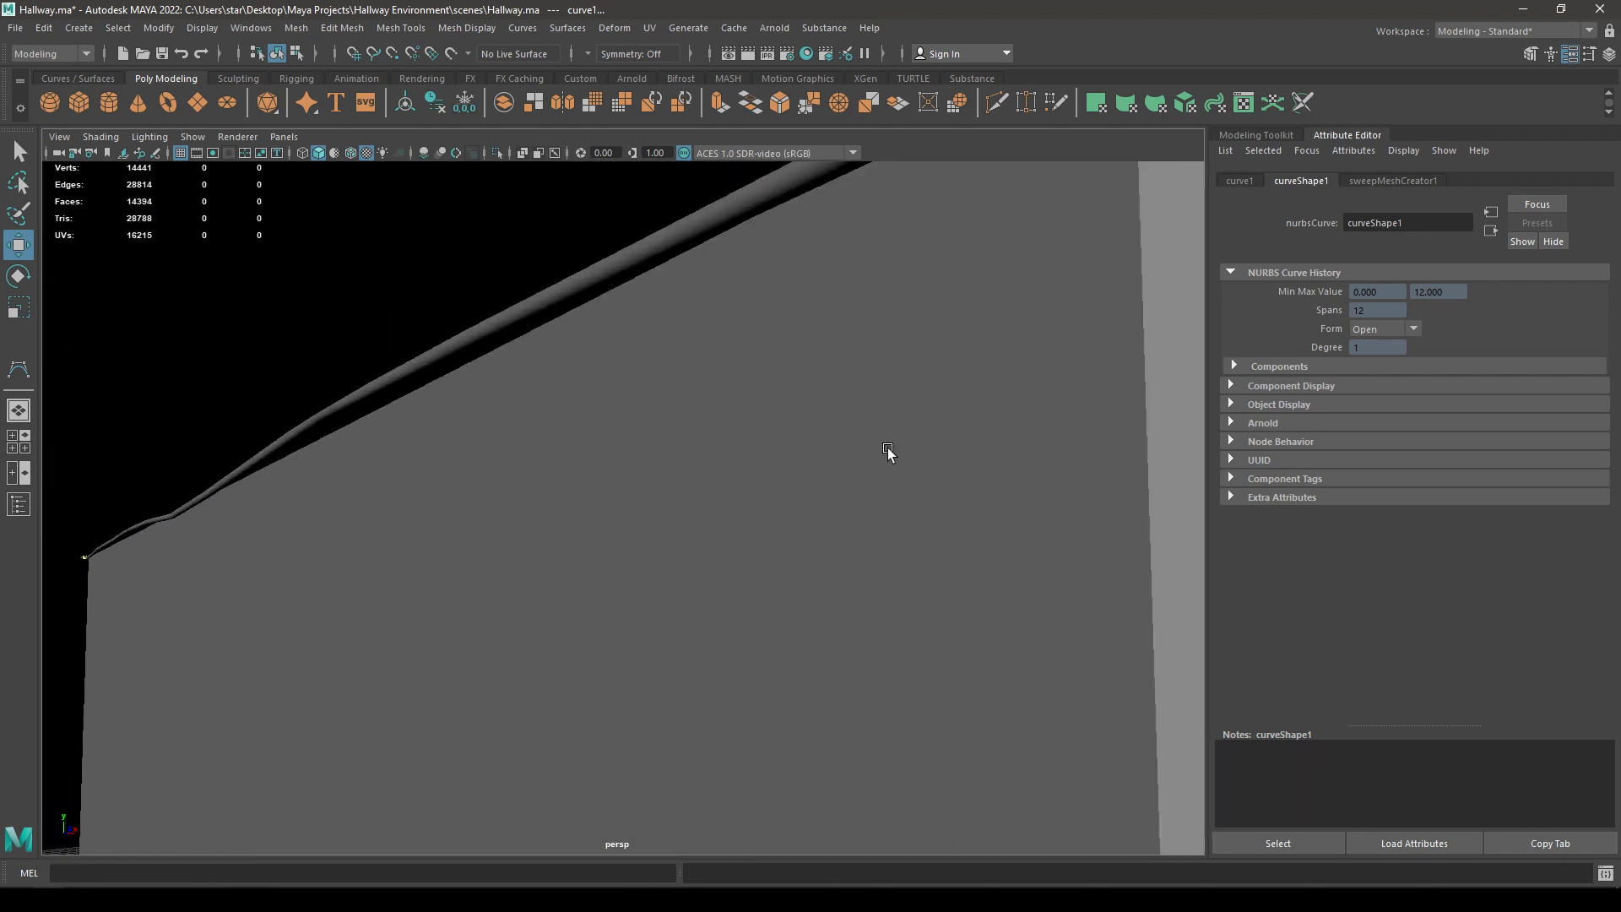
right_click_drag(889, 451, 879, 358, "alt")
left_click_drag(879, 358, 781, 427, "alt")
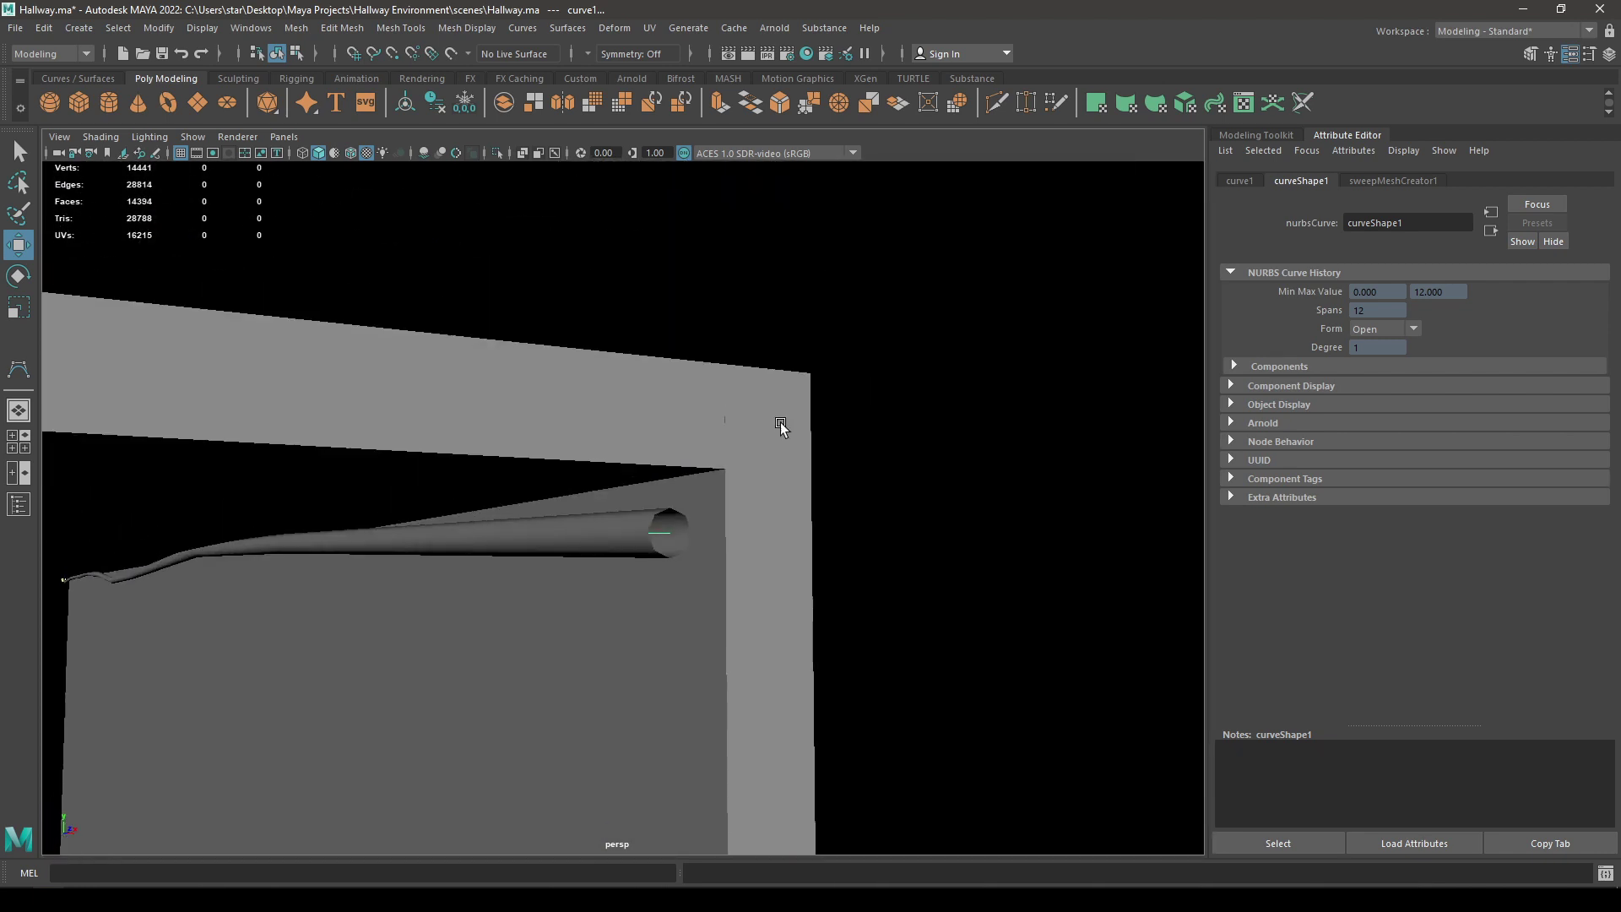
right_click_drag(672, 534, 568, 470)
left_click(671, 541)
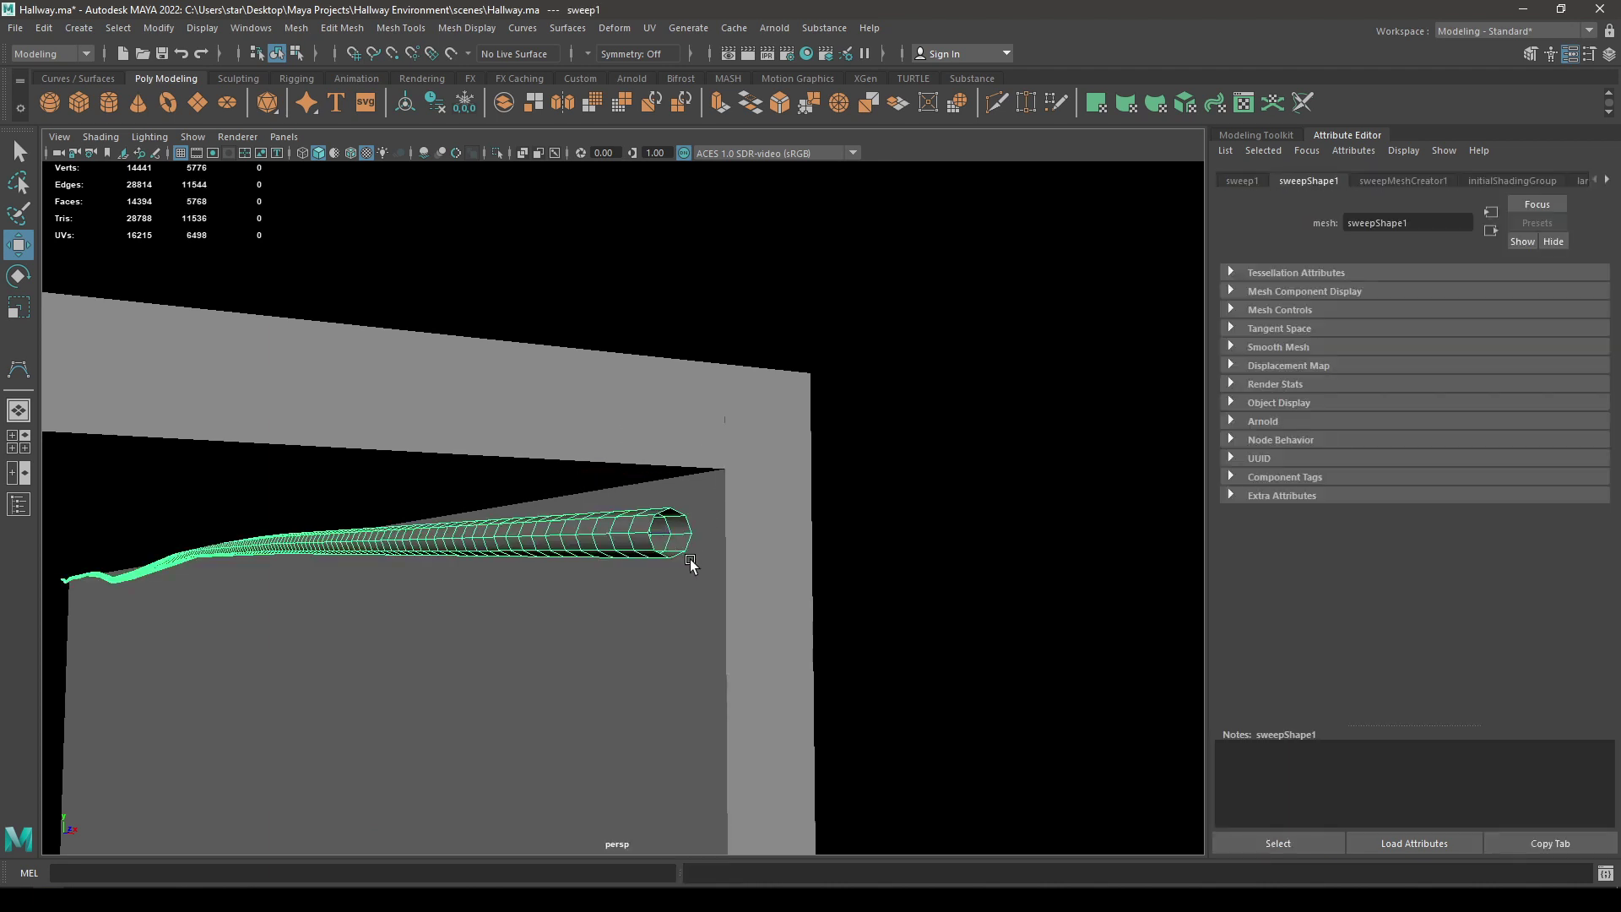
left_click(668, 533)
right_click_drag(669, 535, 596, 463)
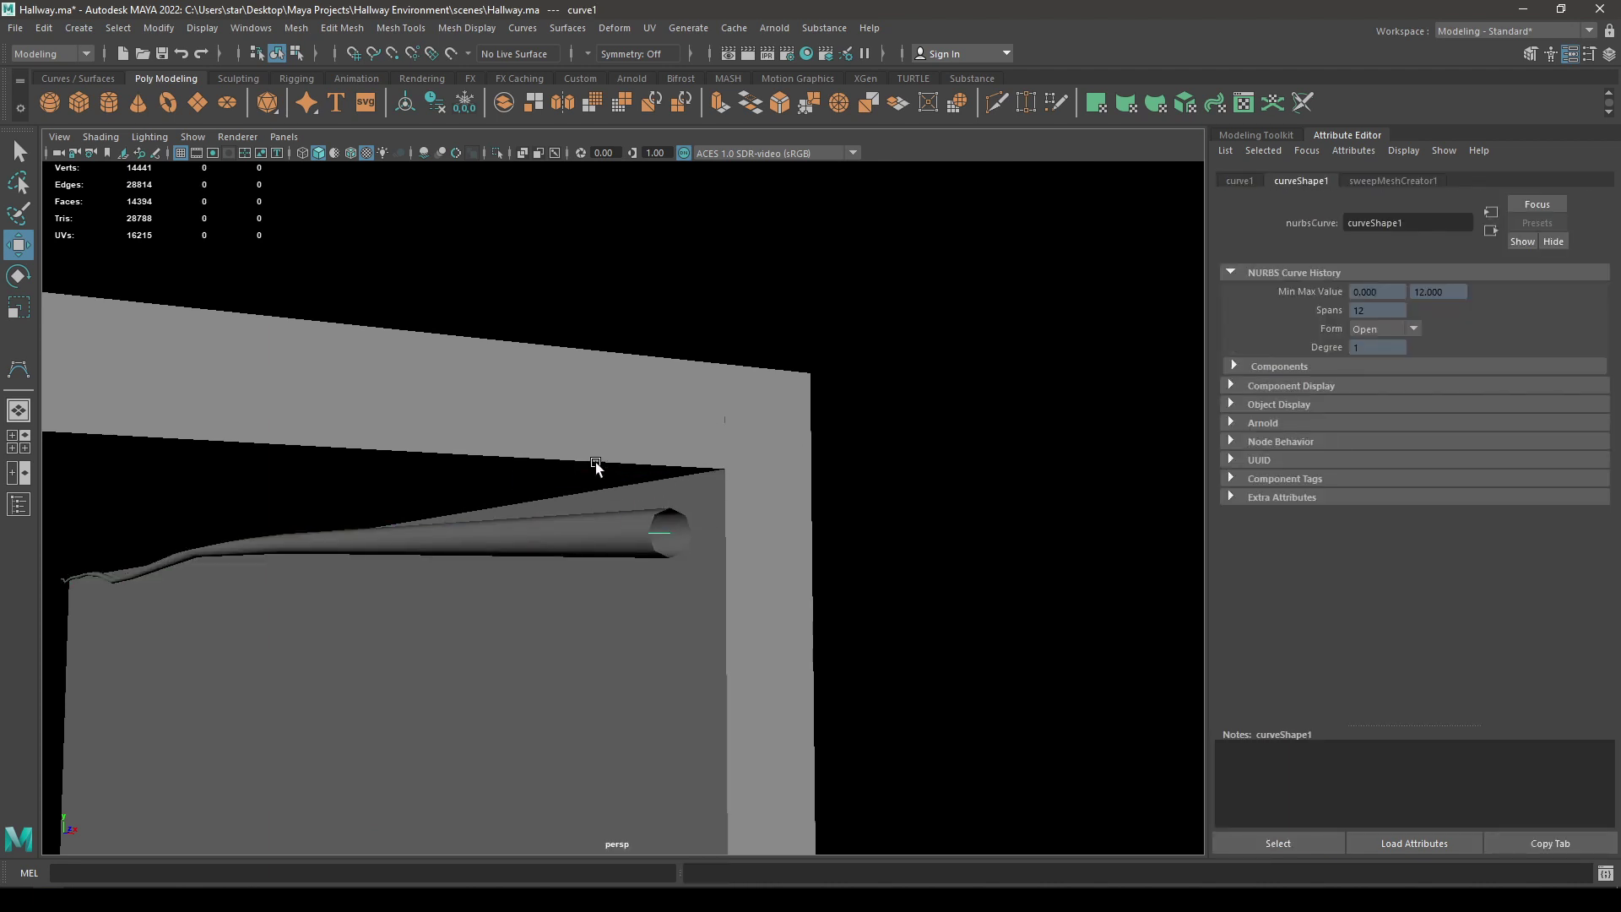
left_click(671, 534)
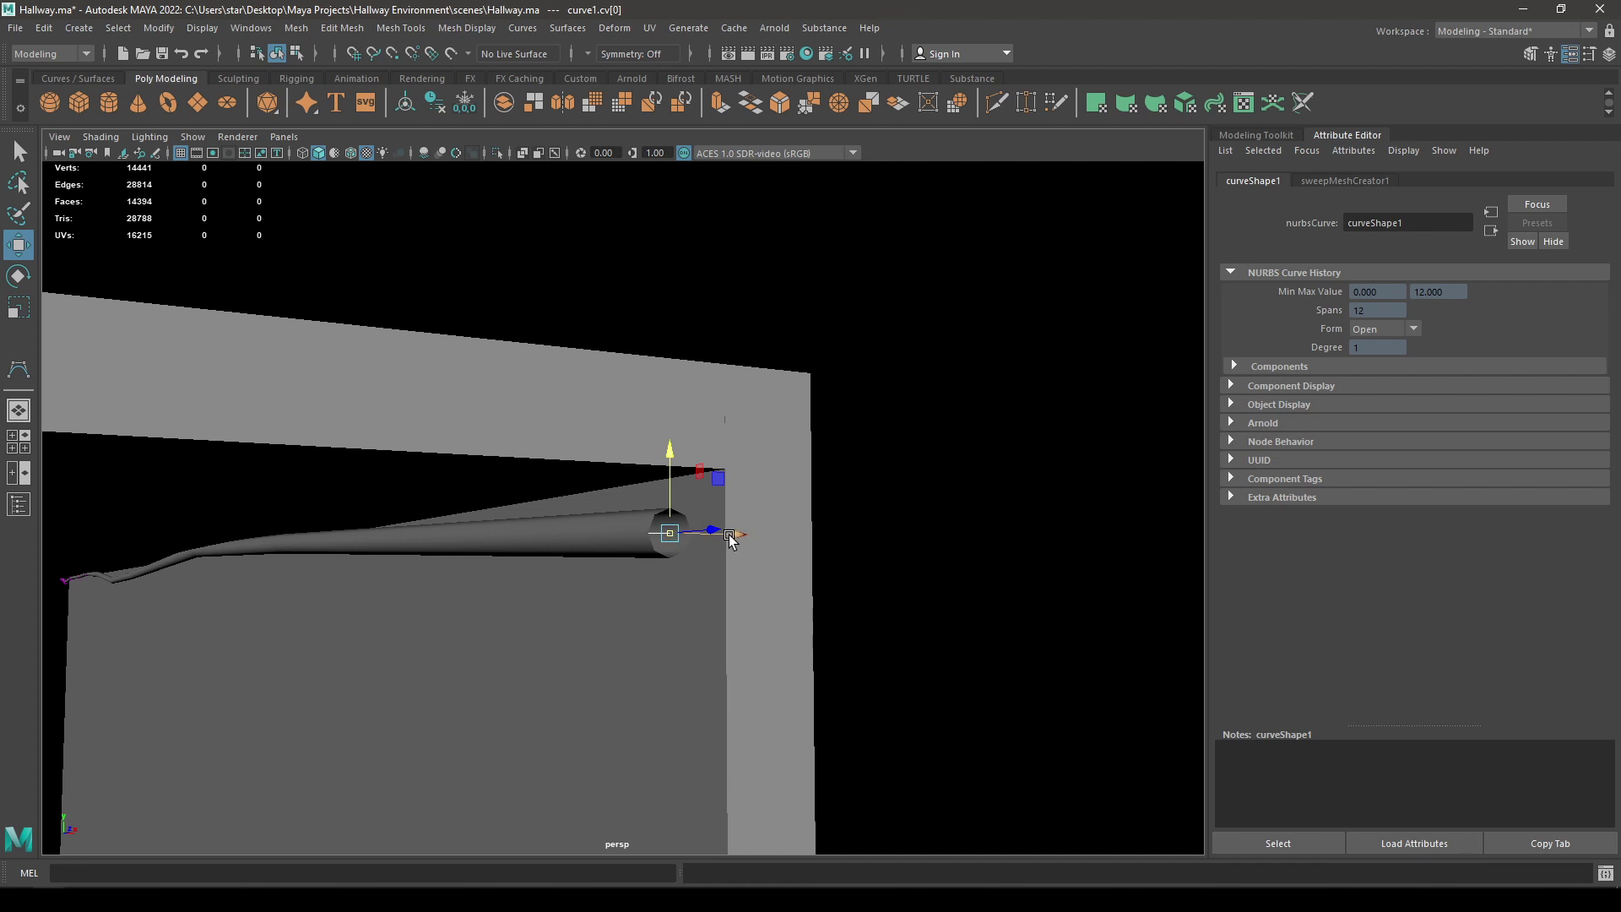
left_click_drag(720, 535, 788, 535)
left_click_drag(724, 456, 723, 413)
scroll(725, 473, "down", 3)
left_click_drag(727, 495, 734, 384, "alt")
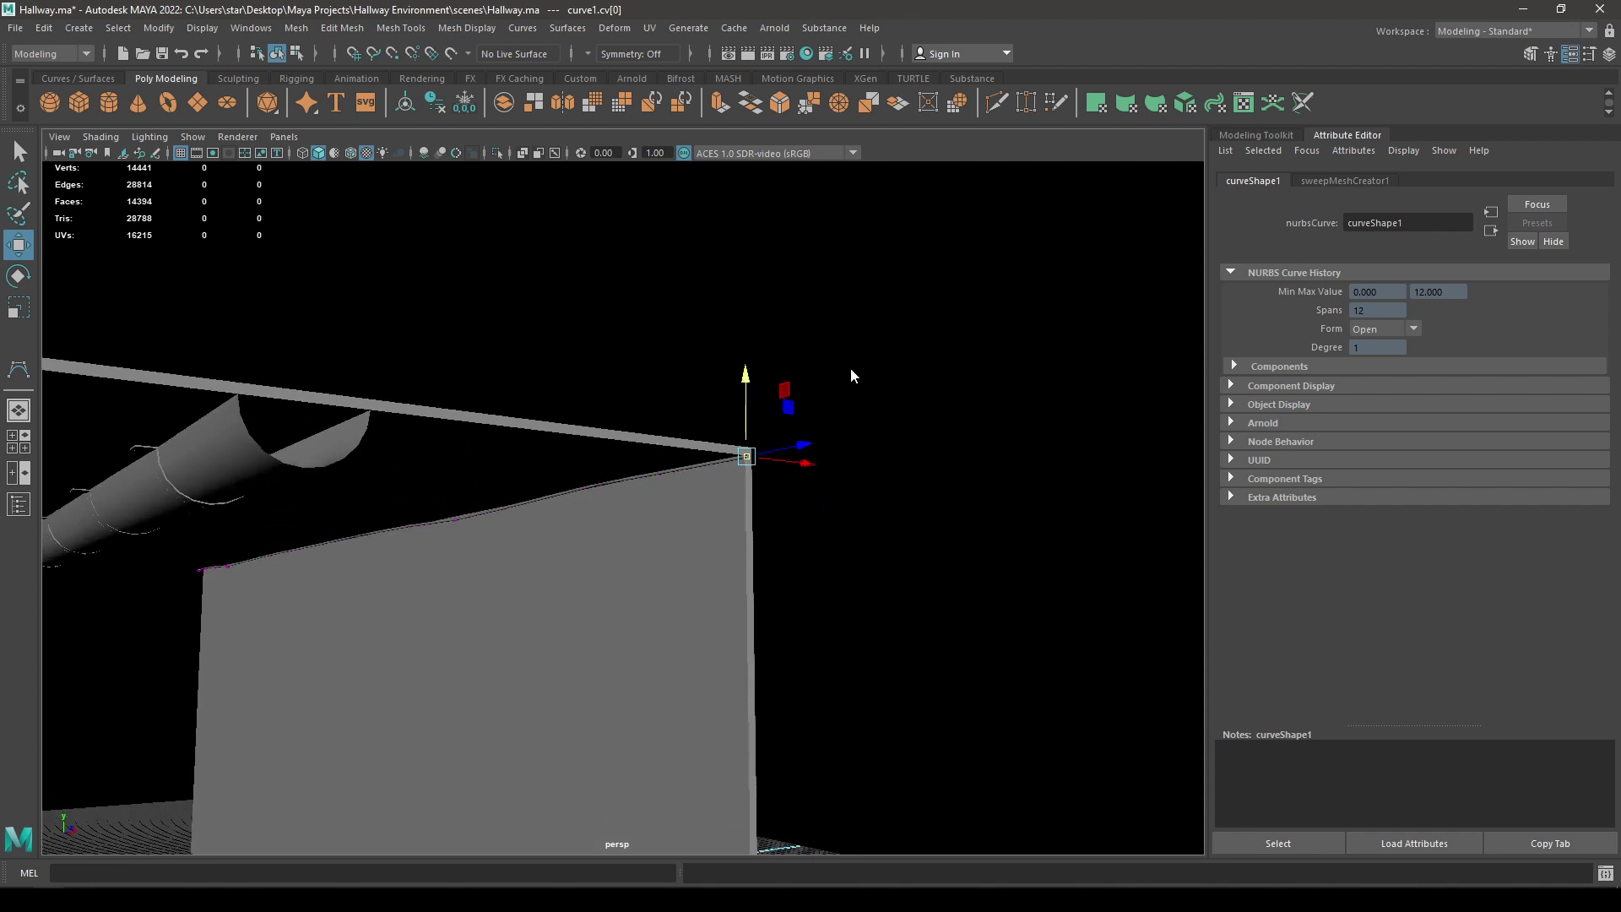
Step: Delete the swept pipe mesh's construction history and remove its source curve
right_click_drag(851, 376, 916, 348)
left_click_drag(966, 437, 898, 496, "alt")
scroll(895, 496, "down", 1)
scroll(653, 669, "up", 5)
left_click_drag(546, 515, 608, 568, "alt")
left_click(572, 596)
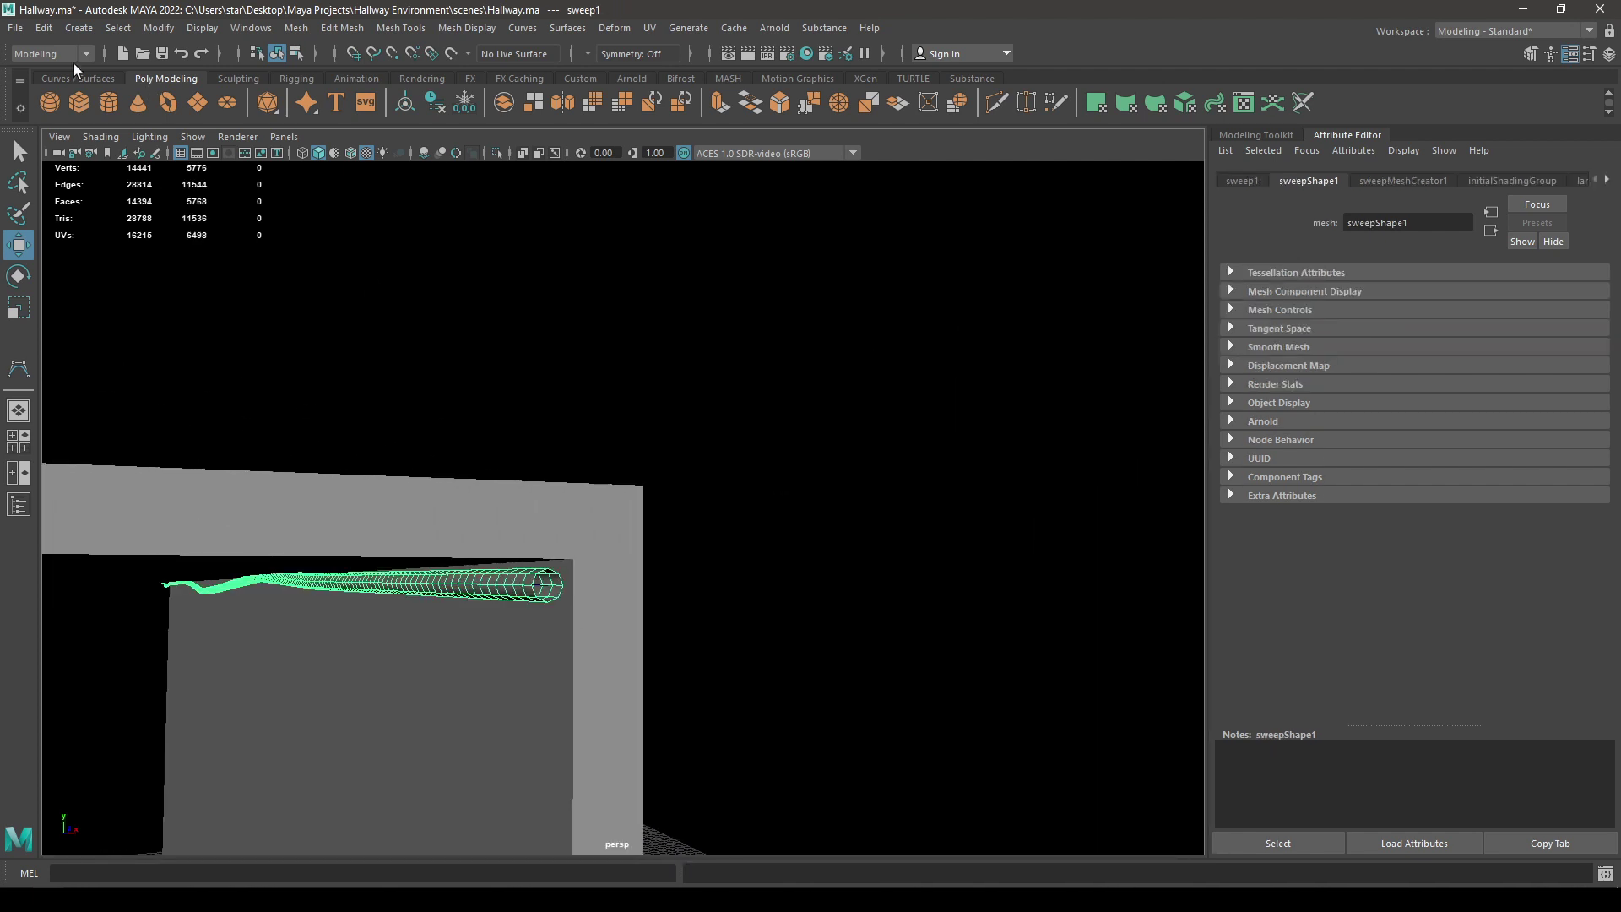
left_click(43, 27)
mouse_move(180, 229)
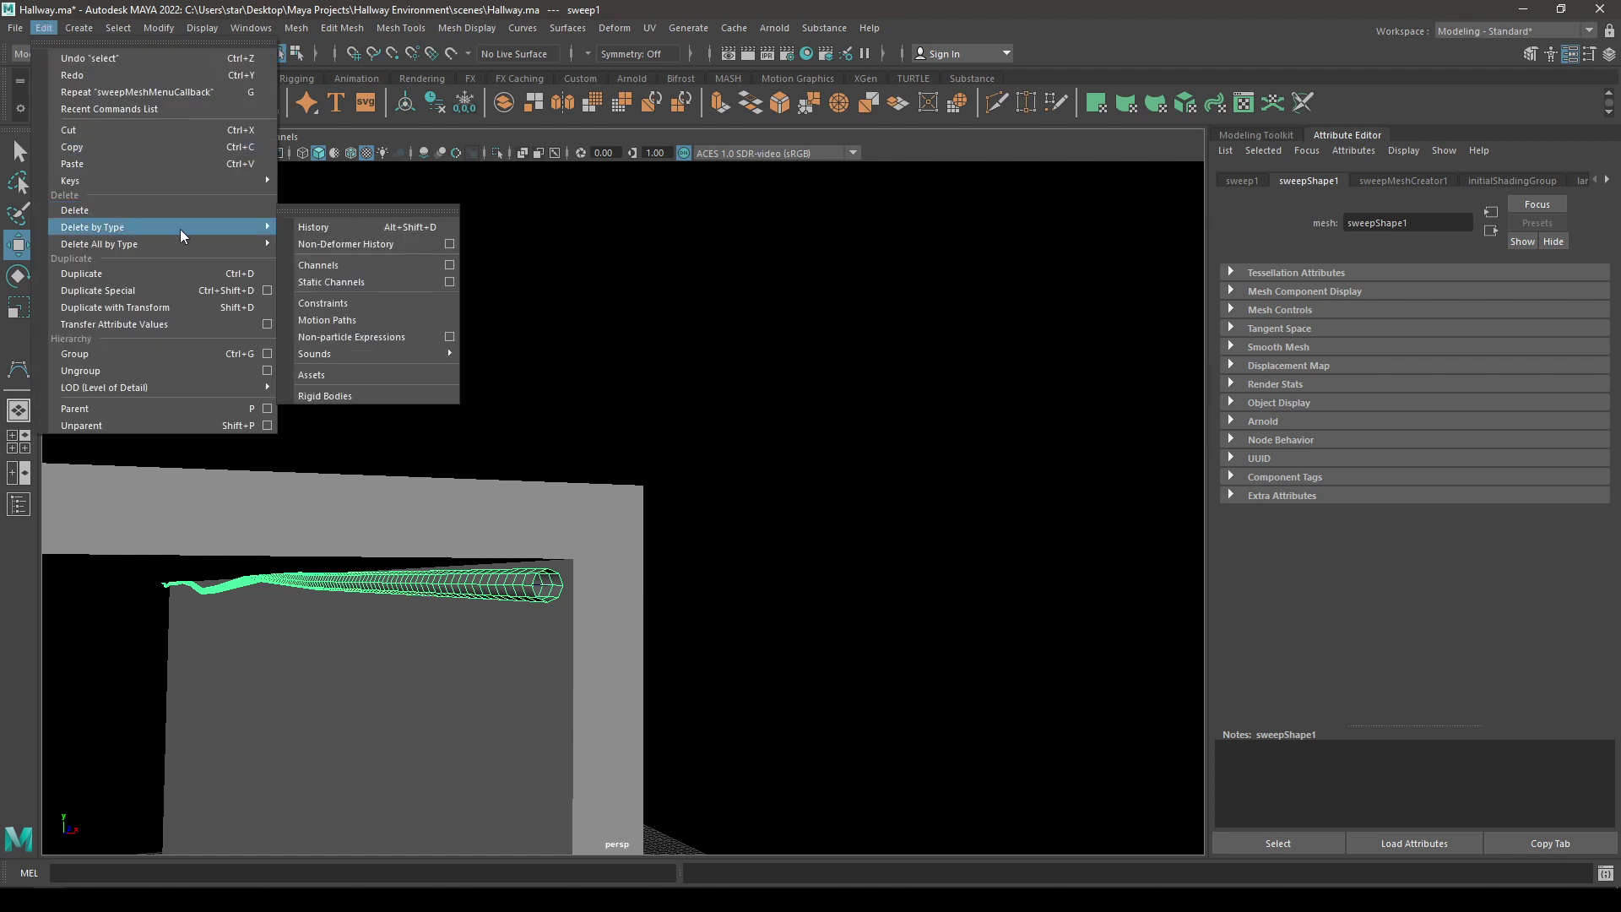
left_click(314, 226)
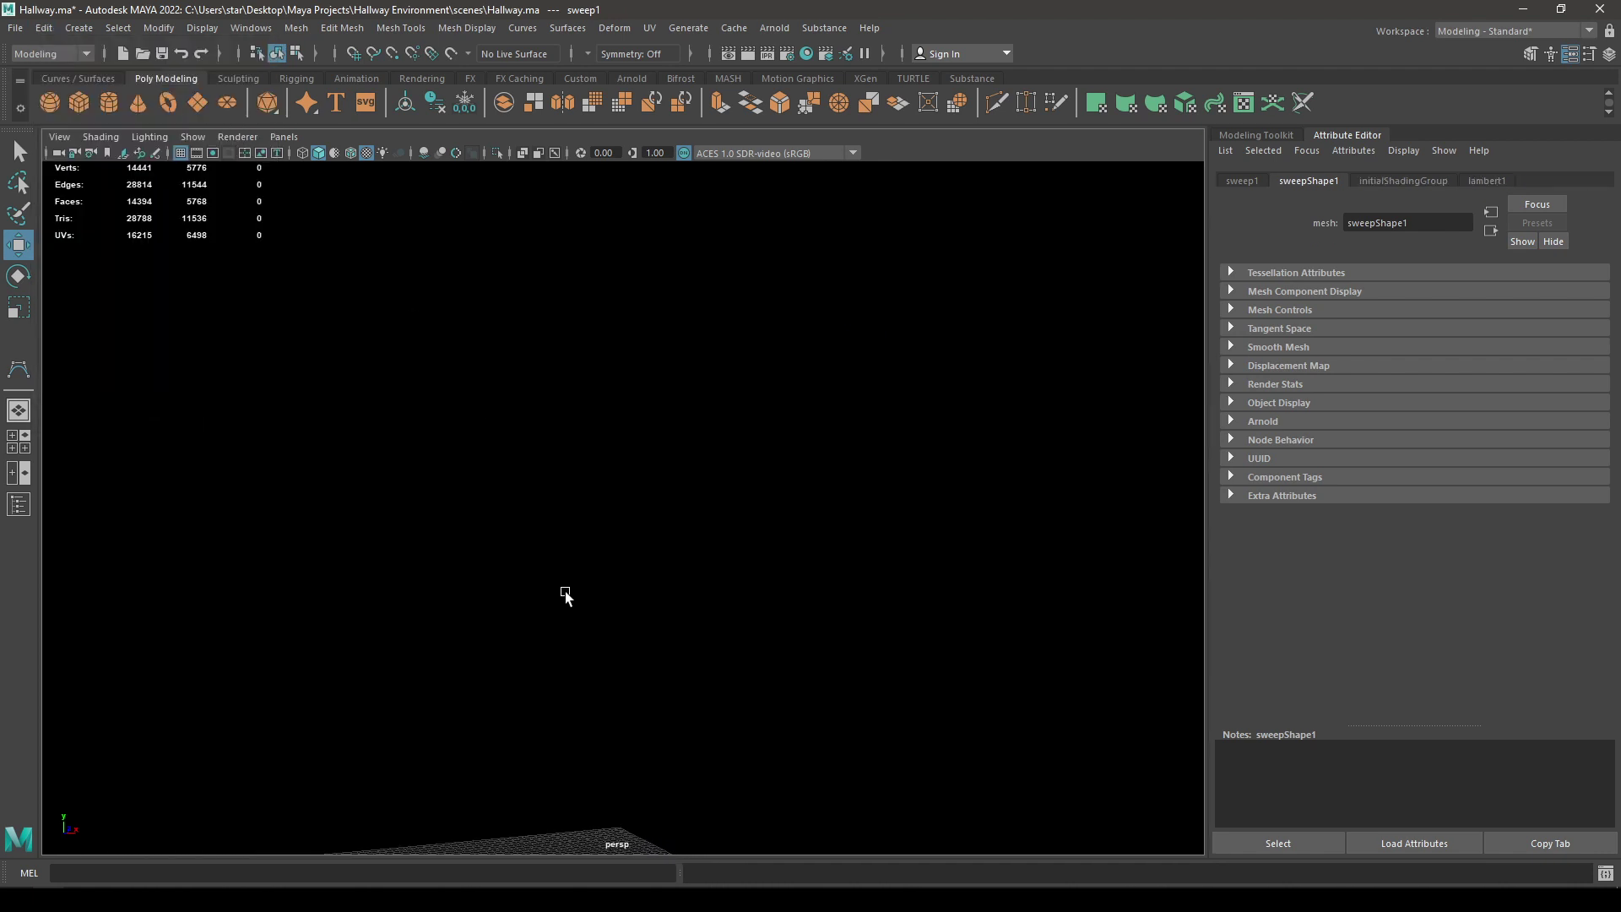
left_click(529, 622)
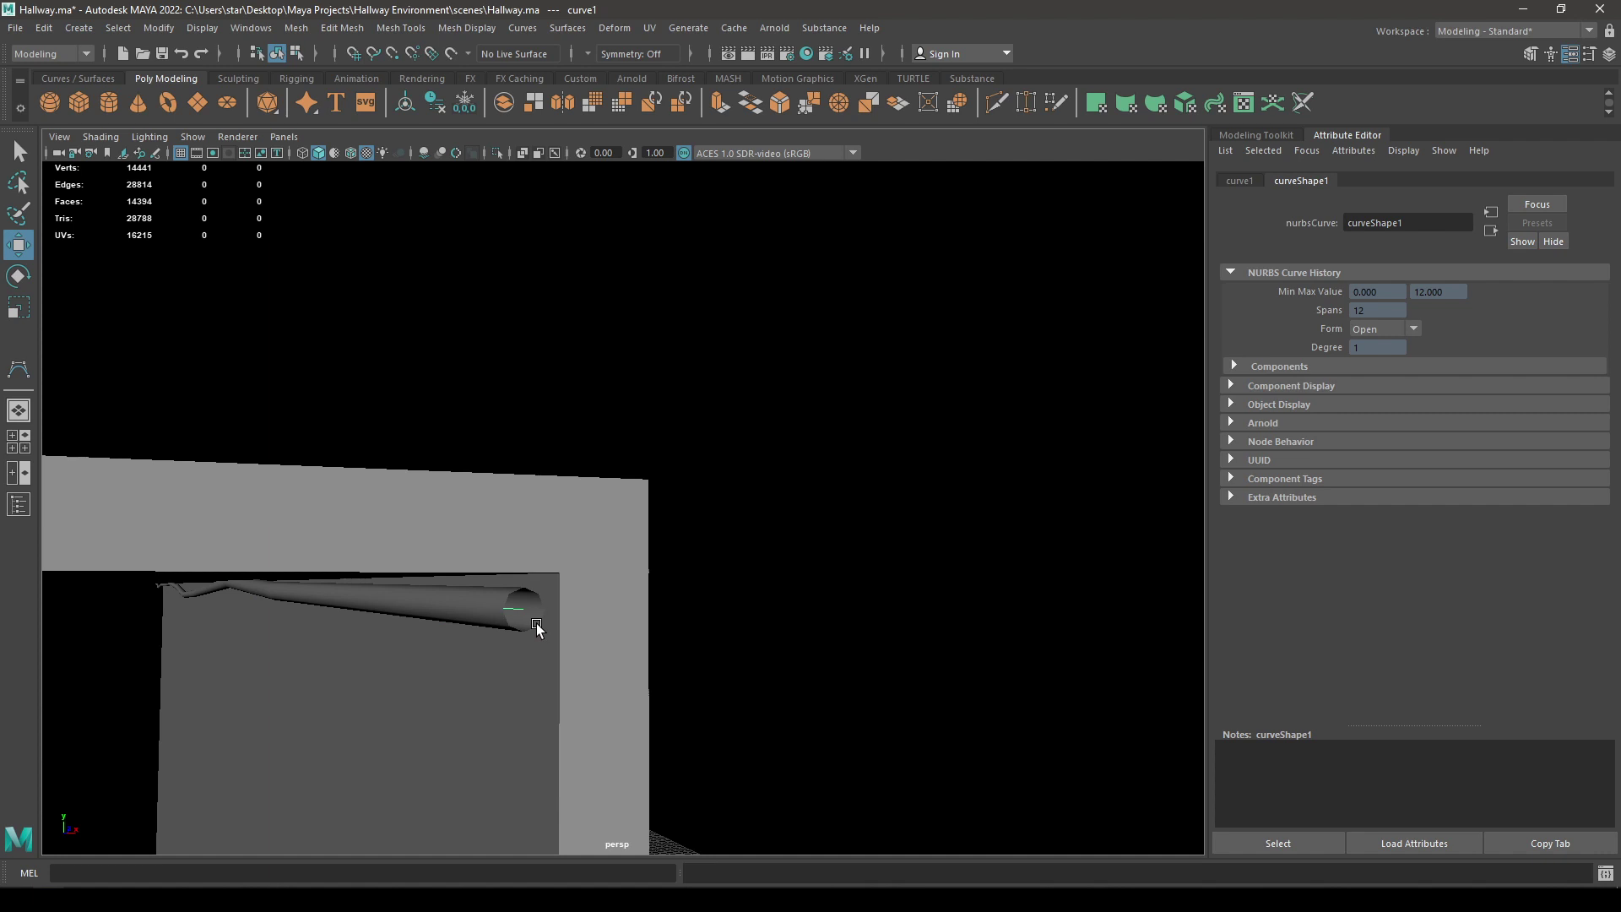
key("Delete")
Step: Move the whole pipe mesh sideways in the front view until it touches the side wall
left_click(483, 614)
right_click(485, 616)
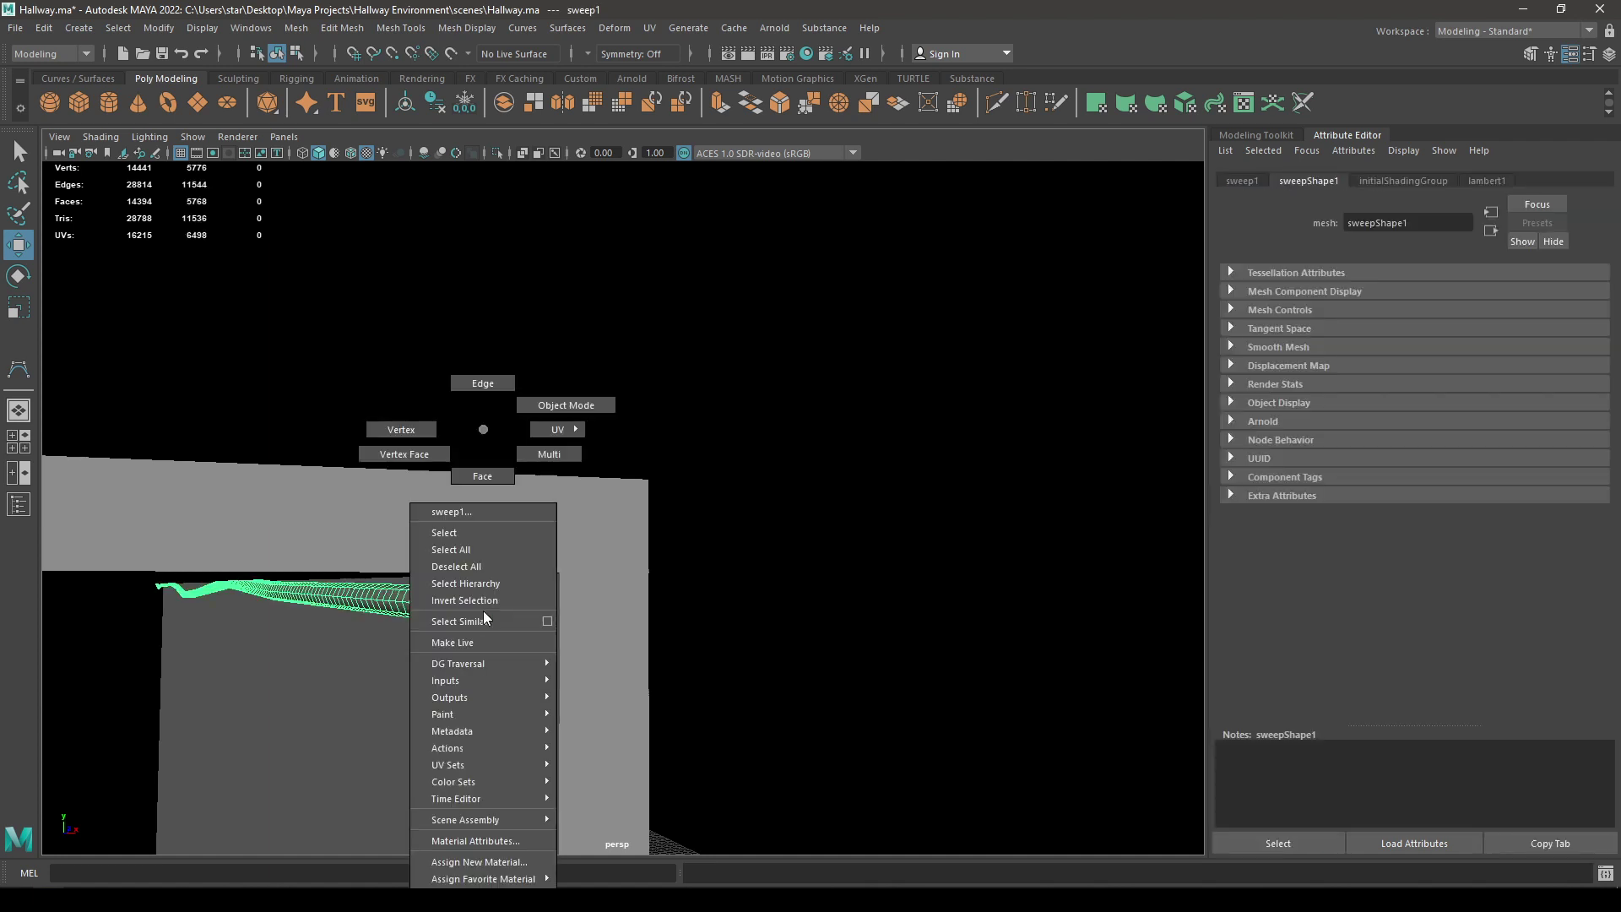
left_click(512, 383)
key("space")
left_click_drag(553, 397, 566, 525)
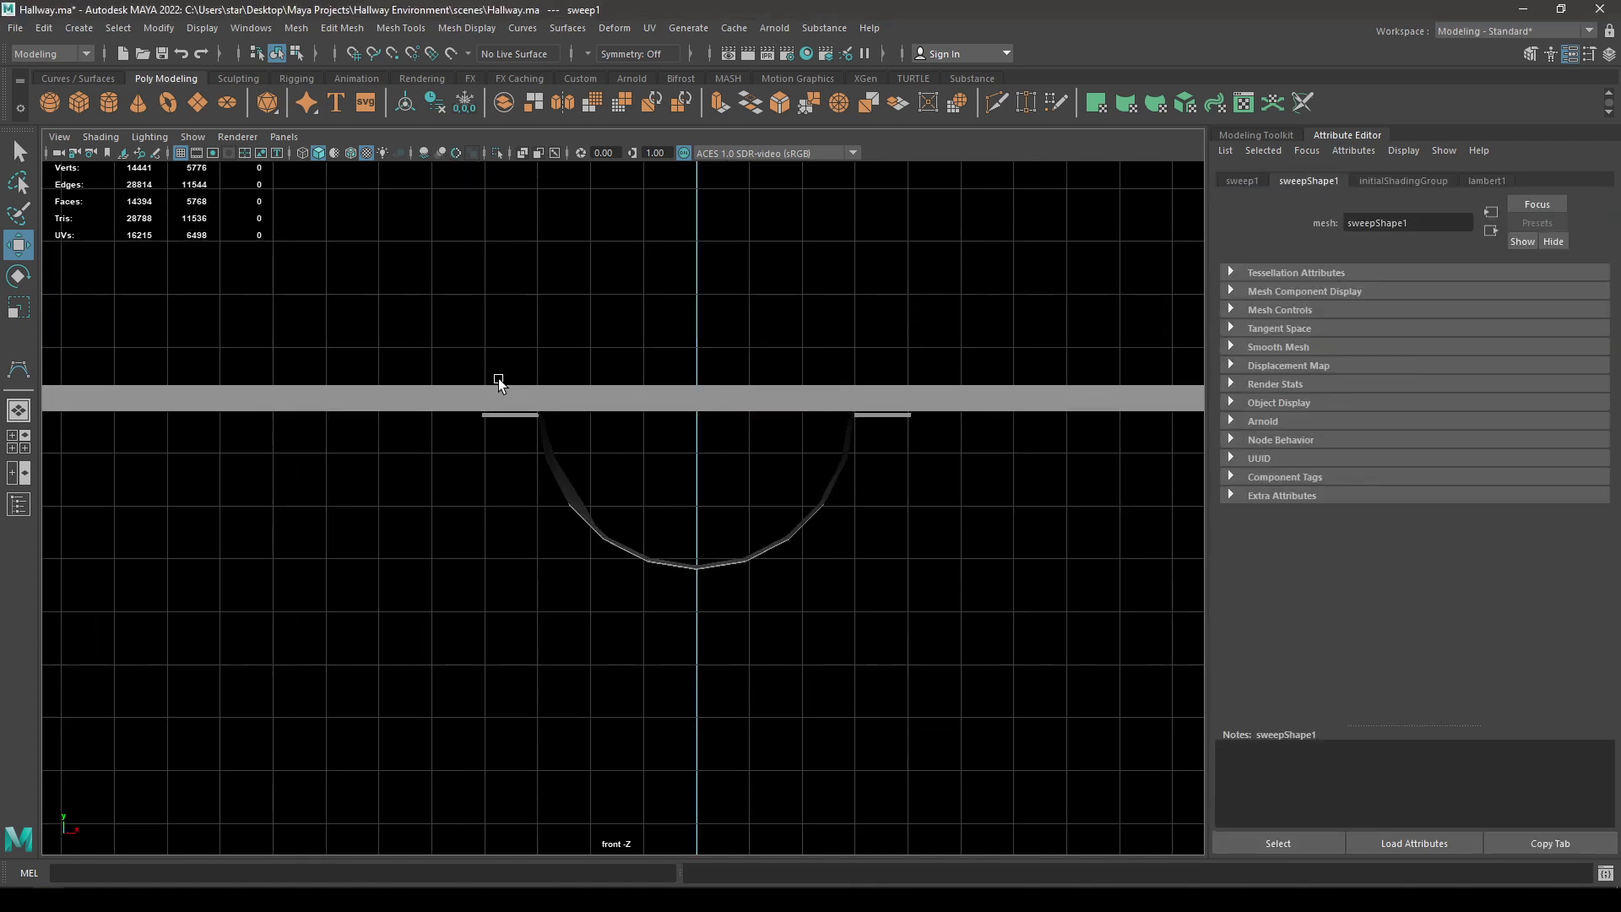
key("space")
right_click_drag(496, 416, 417, 9, "alt")
right_click_drag(629, 418, 510, 465, "alt")
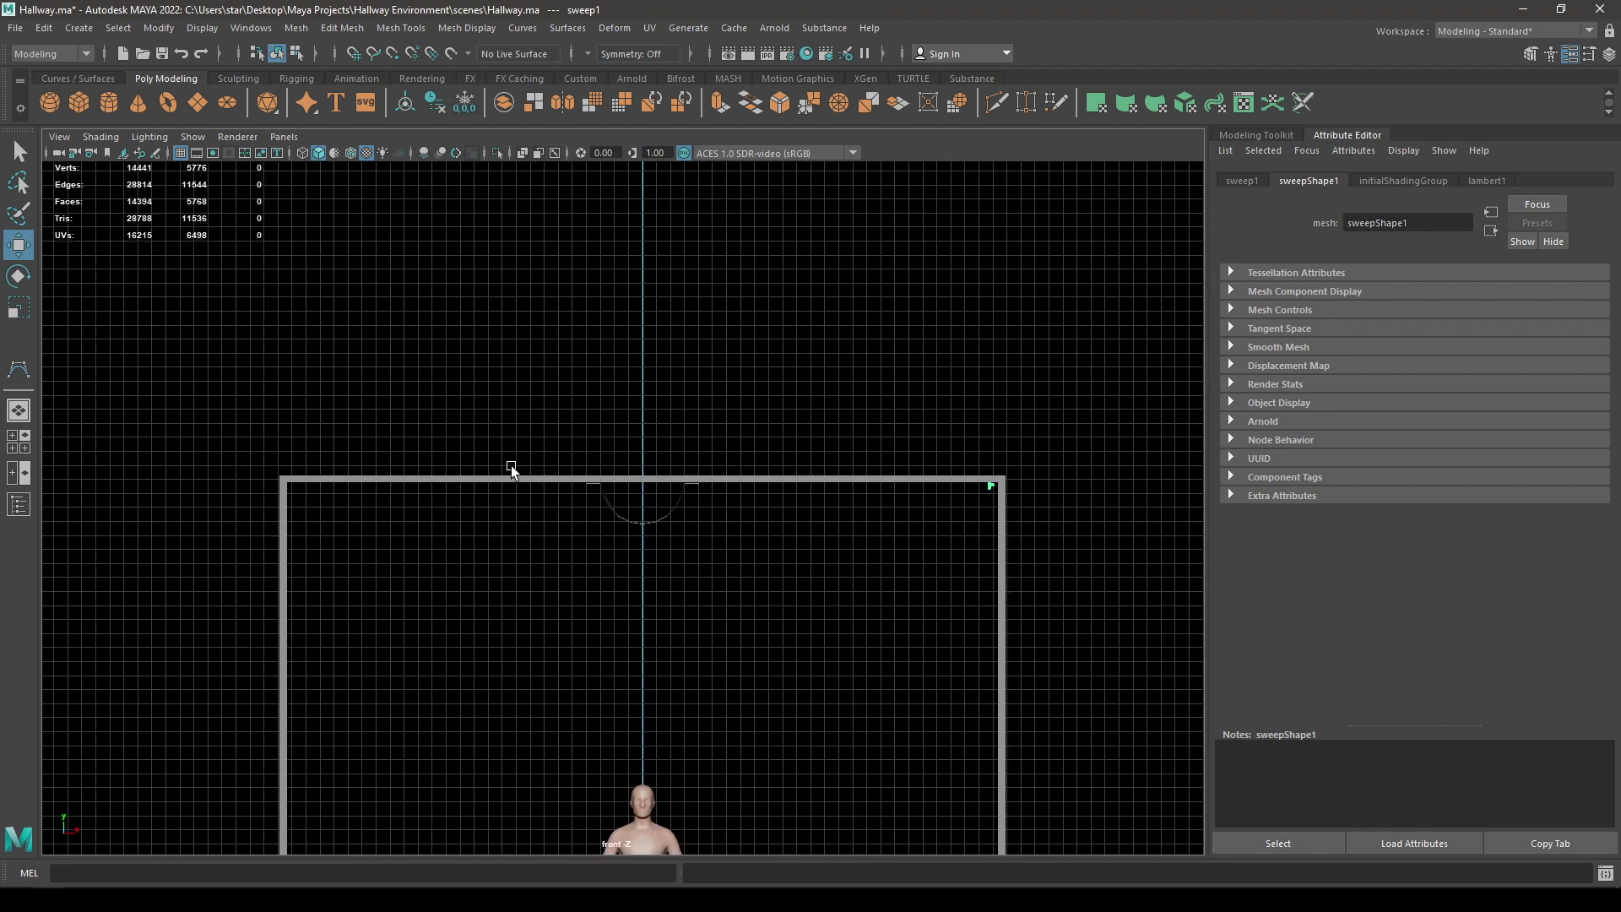
scroll(510, 465, "up", 6)
scroll(594, 276, "down", 8)
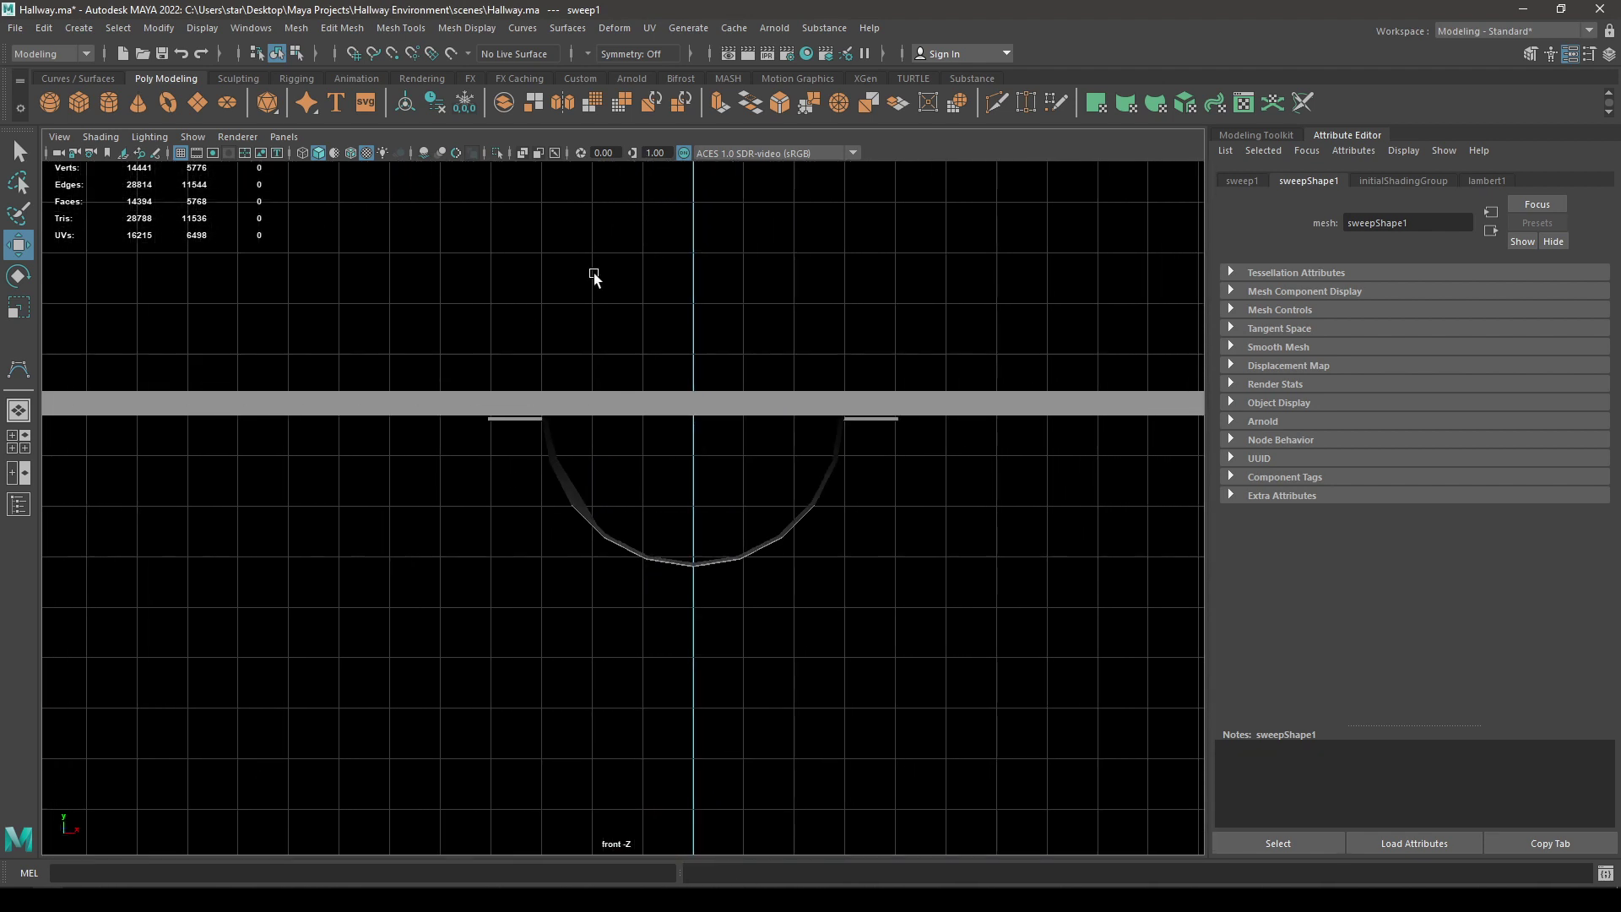
right_click_drag(853, 498, 986, 611, "alt")
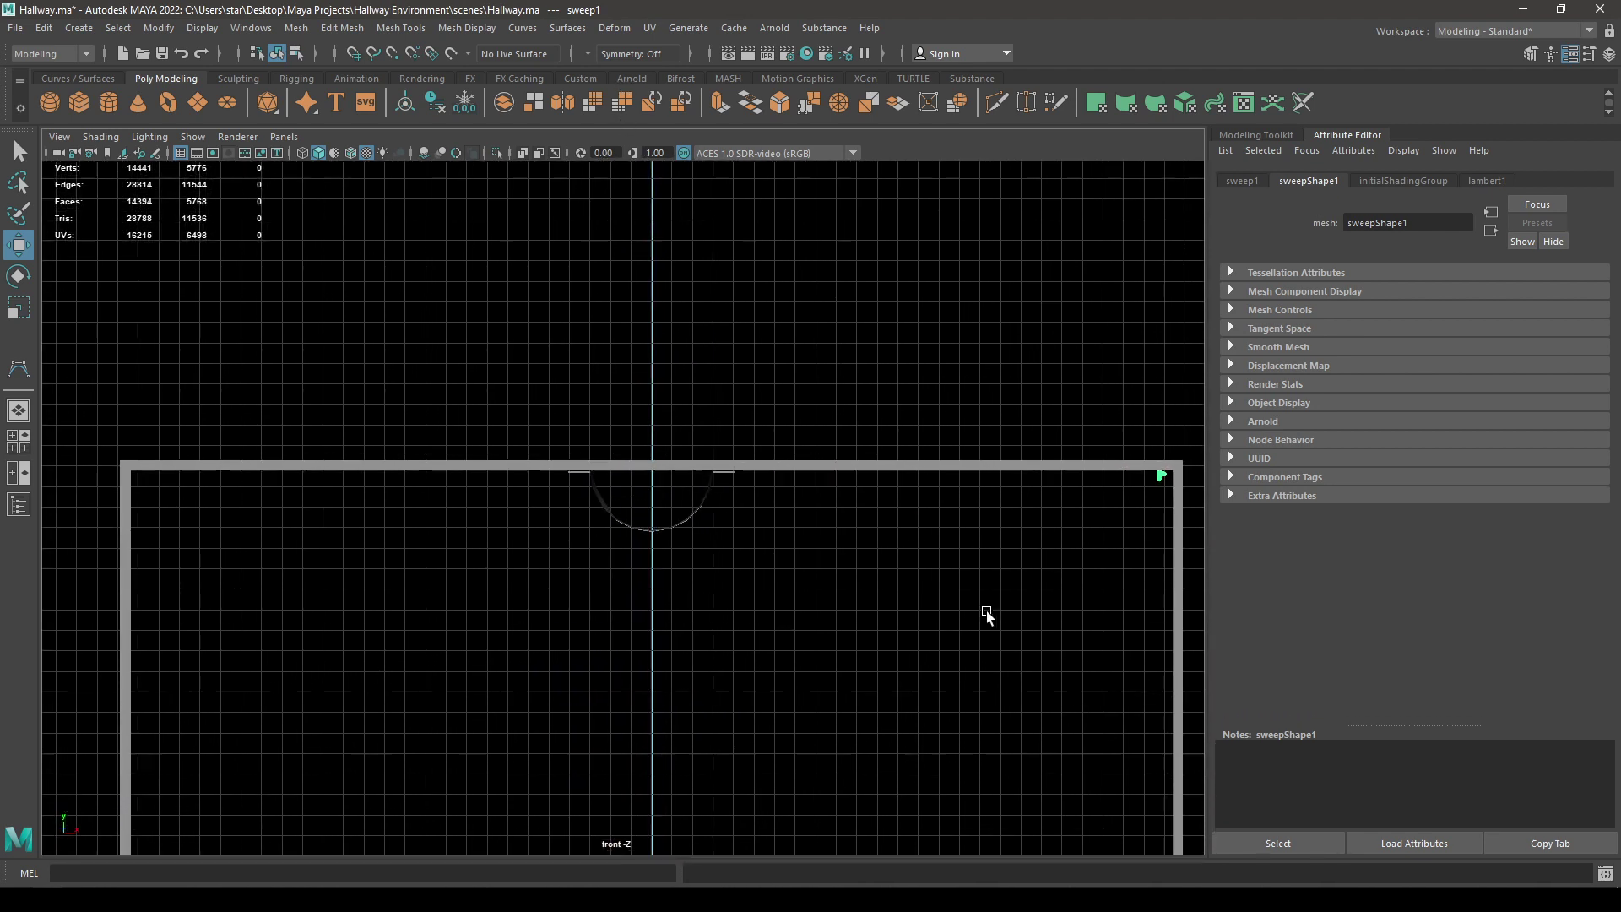
middle_click_drag(1119, 444, 445, 445, "alt")
right_click_drag(445, 445, 650, 642, "alt")
middle_click_drag(127, 615, 685, 642, "alt")
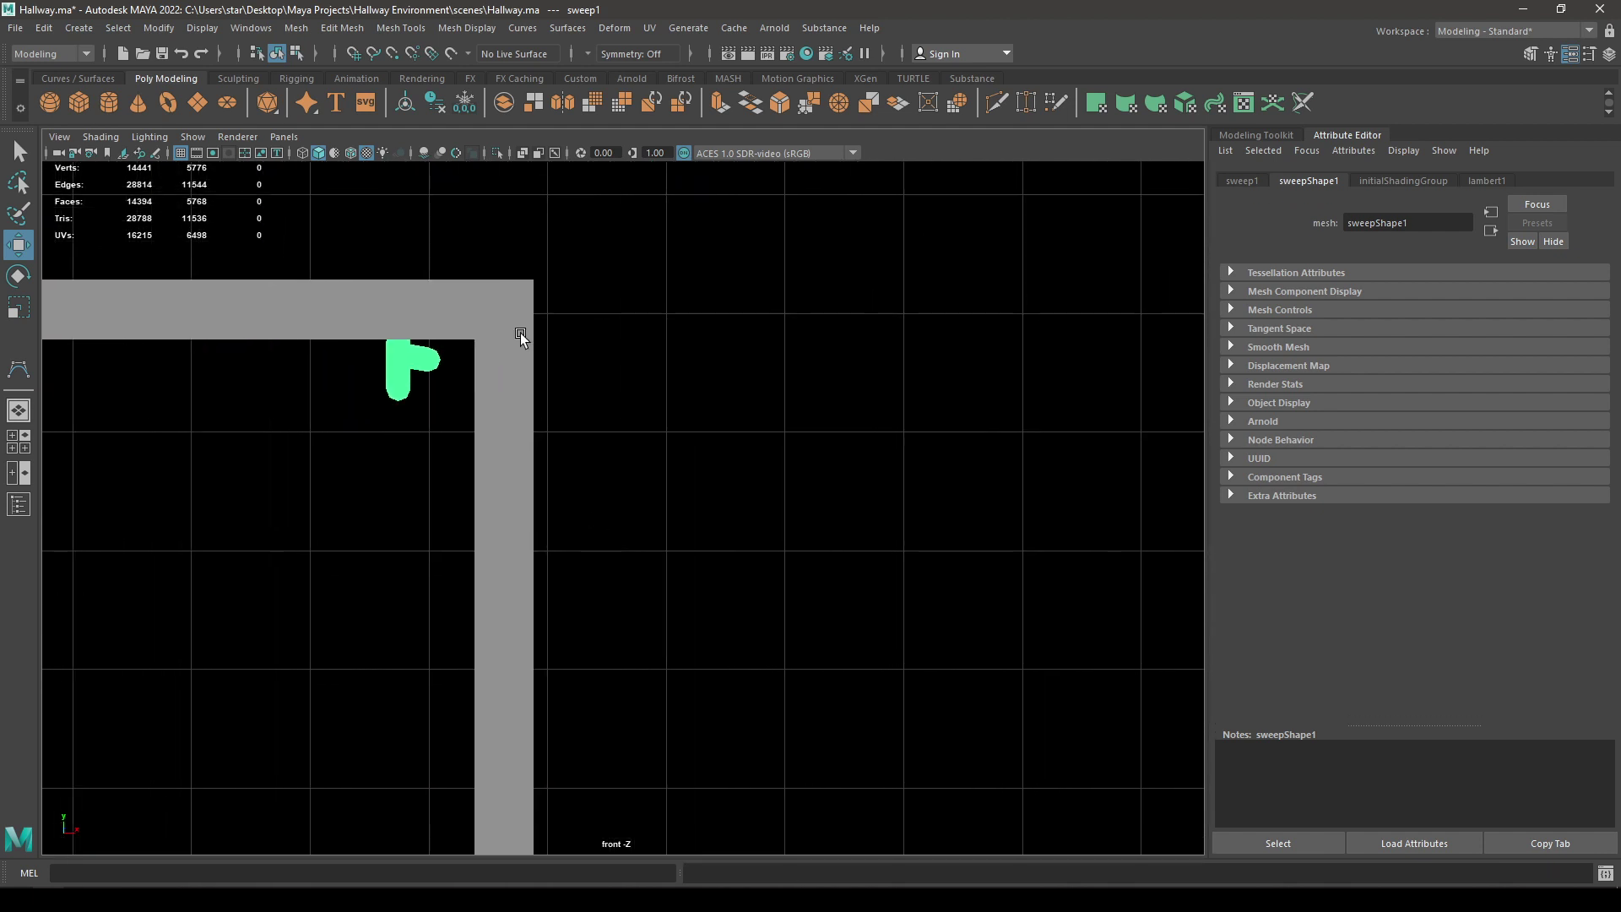
key("space")
left_click(435, 258)
left_click(477, 390)
right_click_drag(423, 364, 456, 372, "alt")
left_click_drag(475, 356, 513, 348)
middle_click_drag(514, 353, 520, 354)
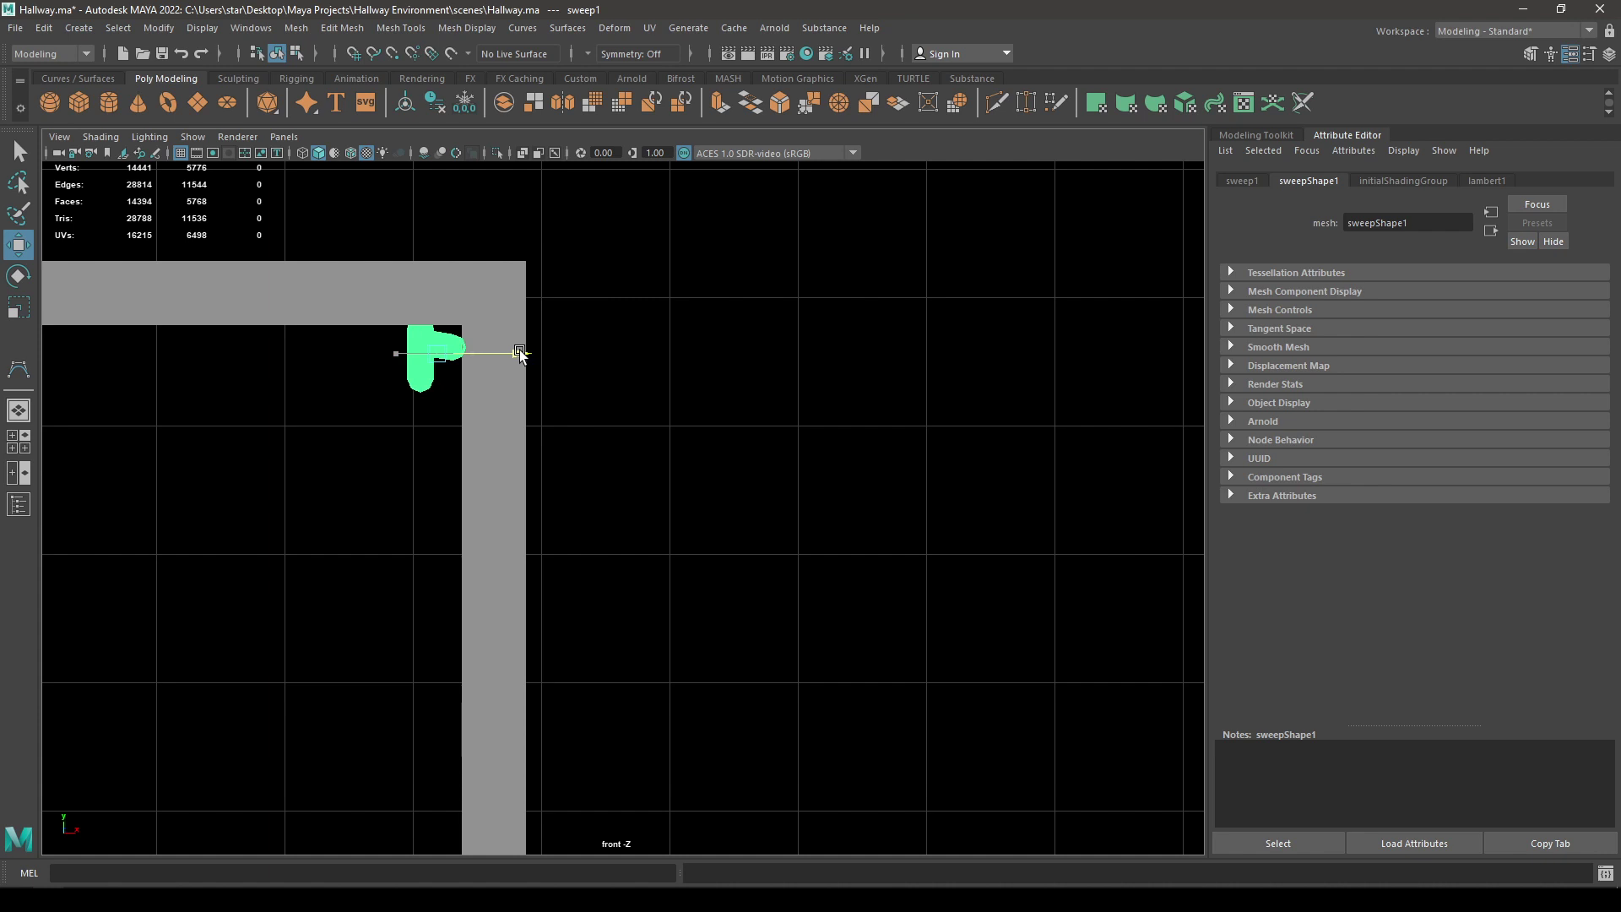
Step: Soft-select the vertices at the pipe's middle bend with an adjusted falloff and move them sideways toward the wall
key("space")
left_click_drag(515, 352, 499, 261)
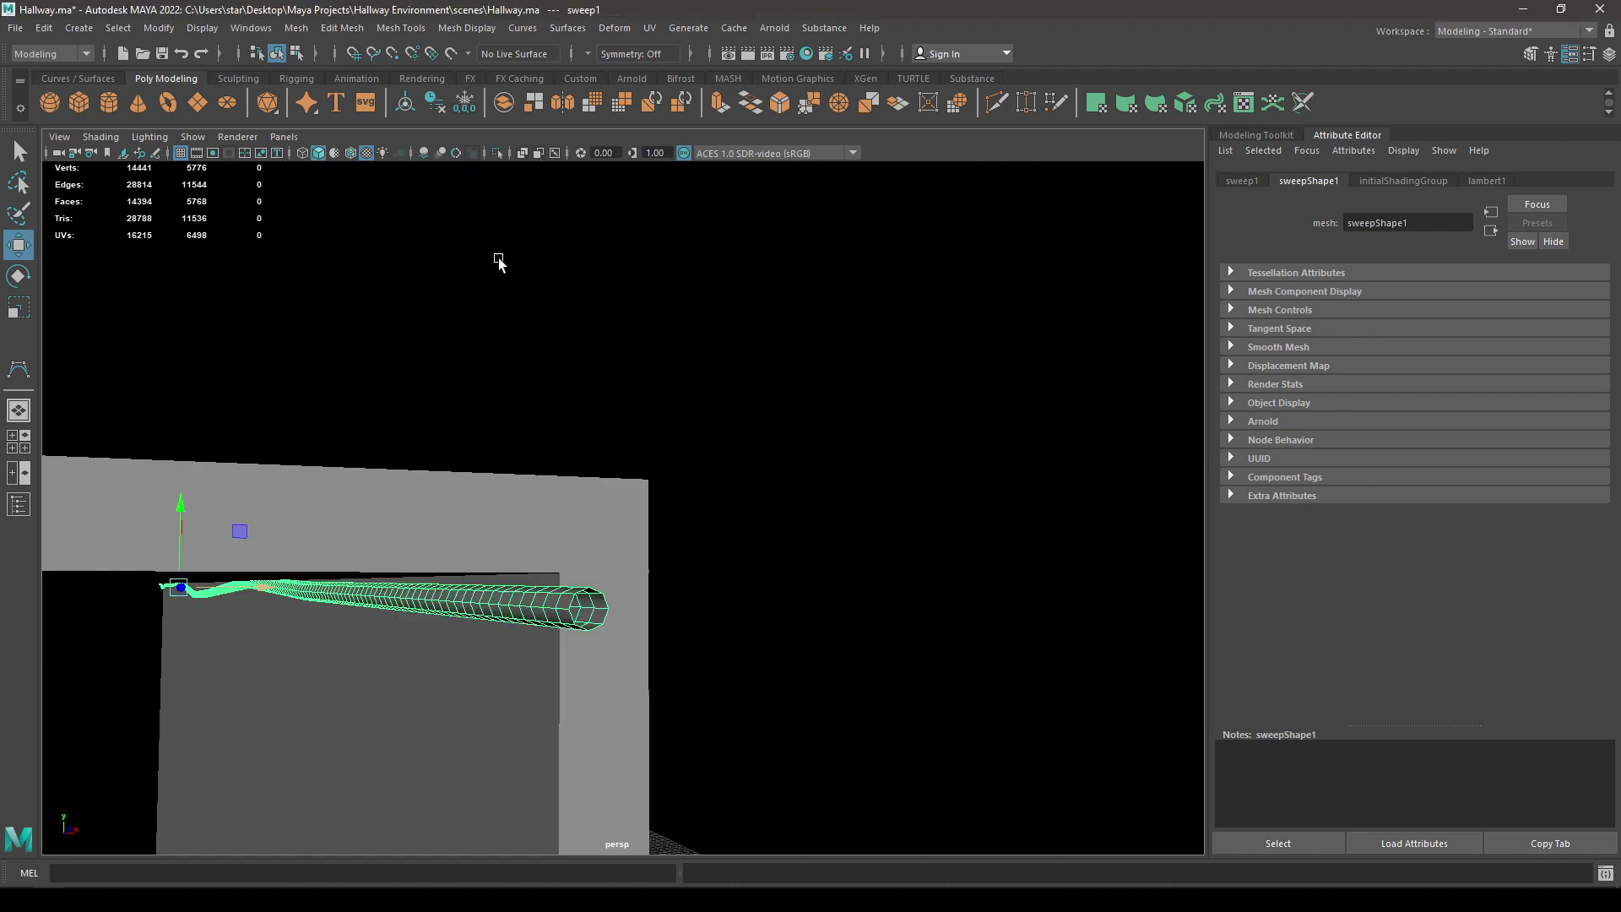
left_click_drag(520, 362, 380, 318, "alt")
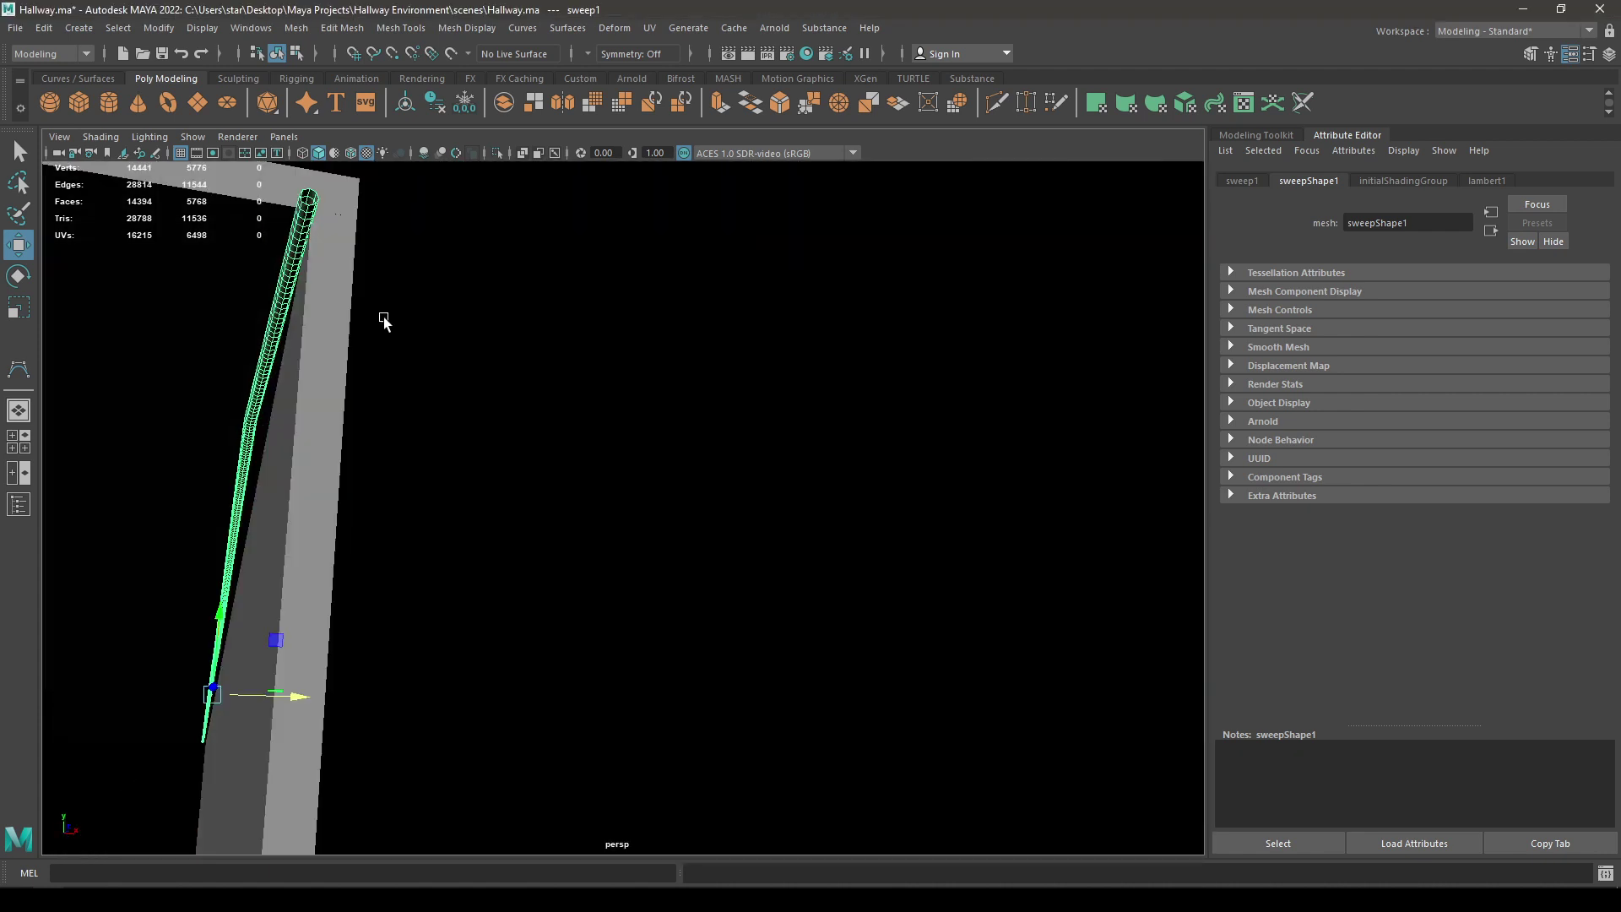
right_click_drag(532, 341, 460, 334)
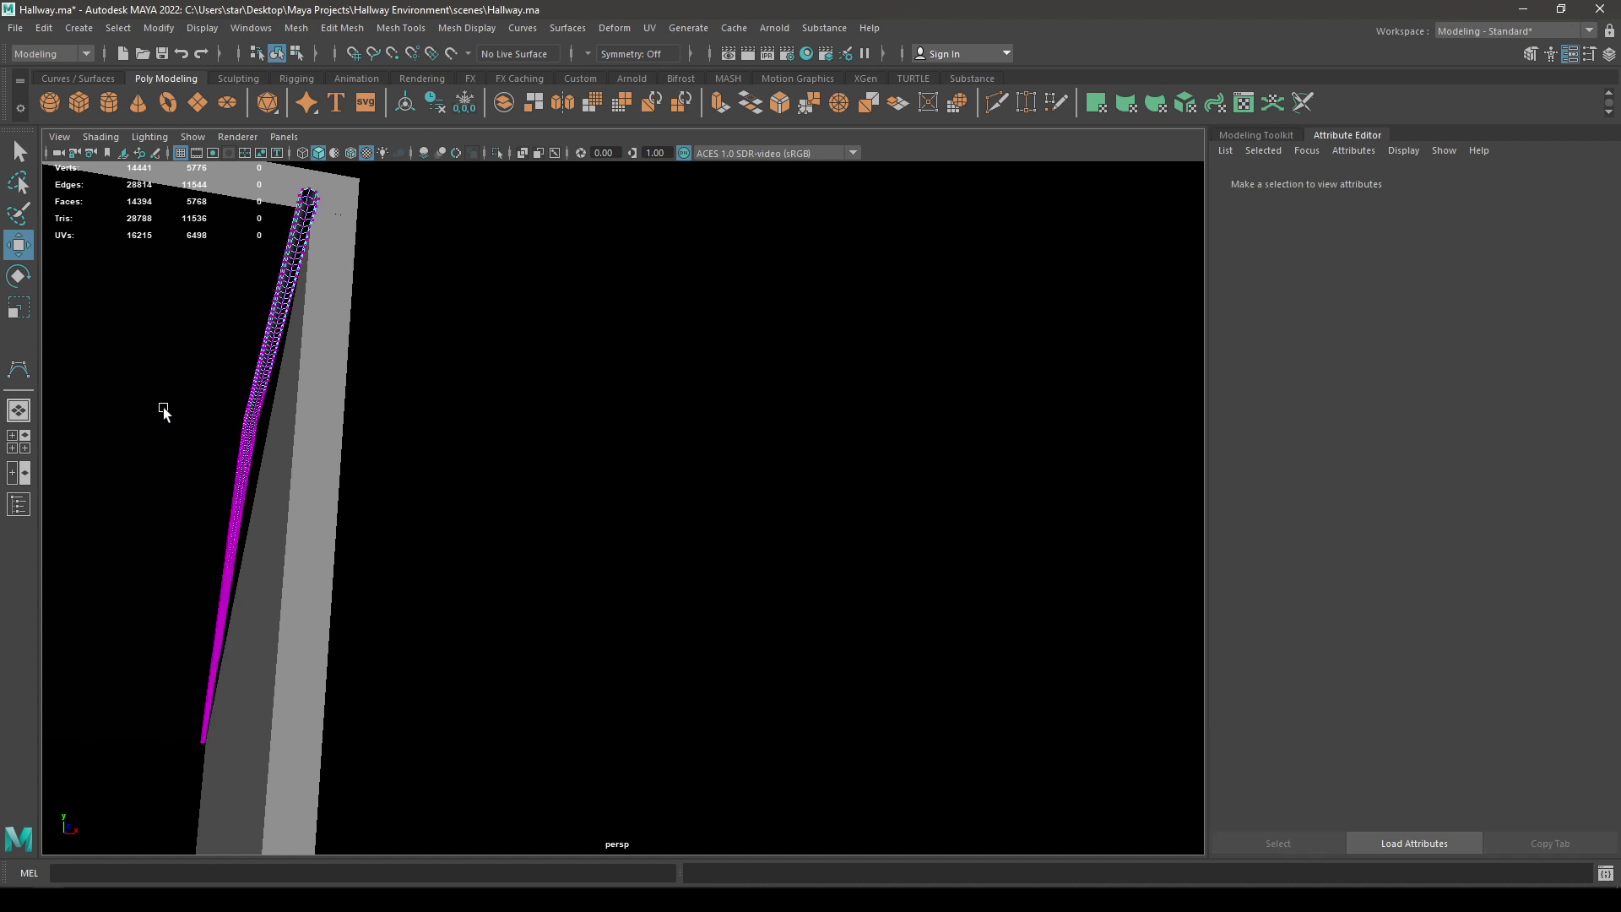
left_click_drag(164, 412, 350, 490)
key("b")
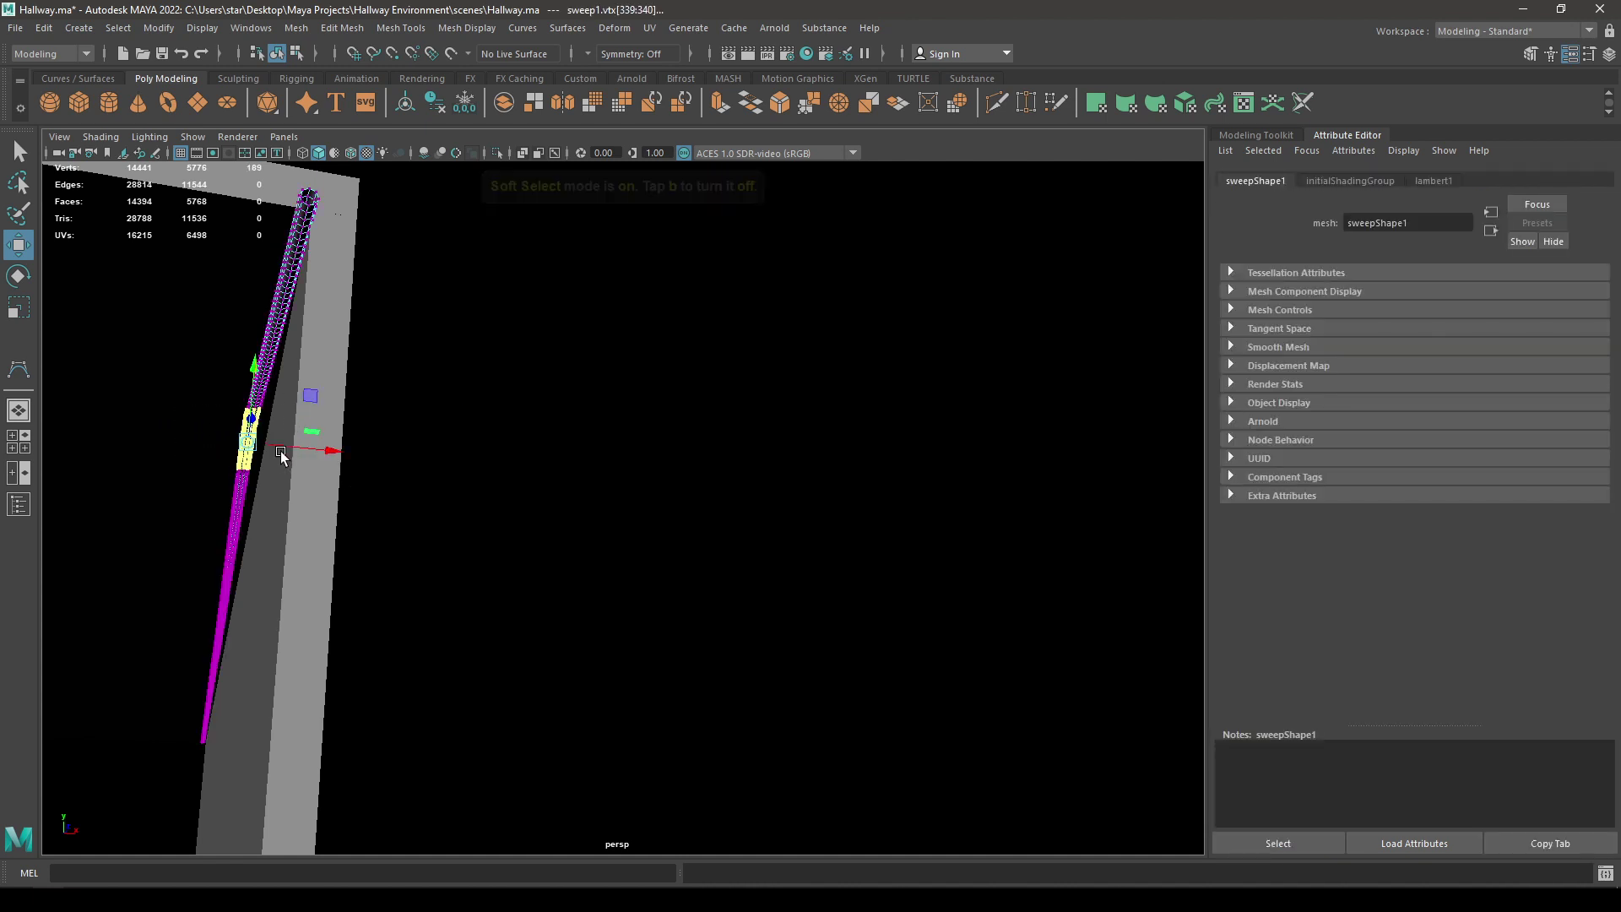
left_click_drag(288, 442, 393, 643)
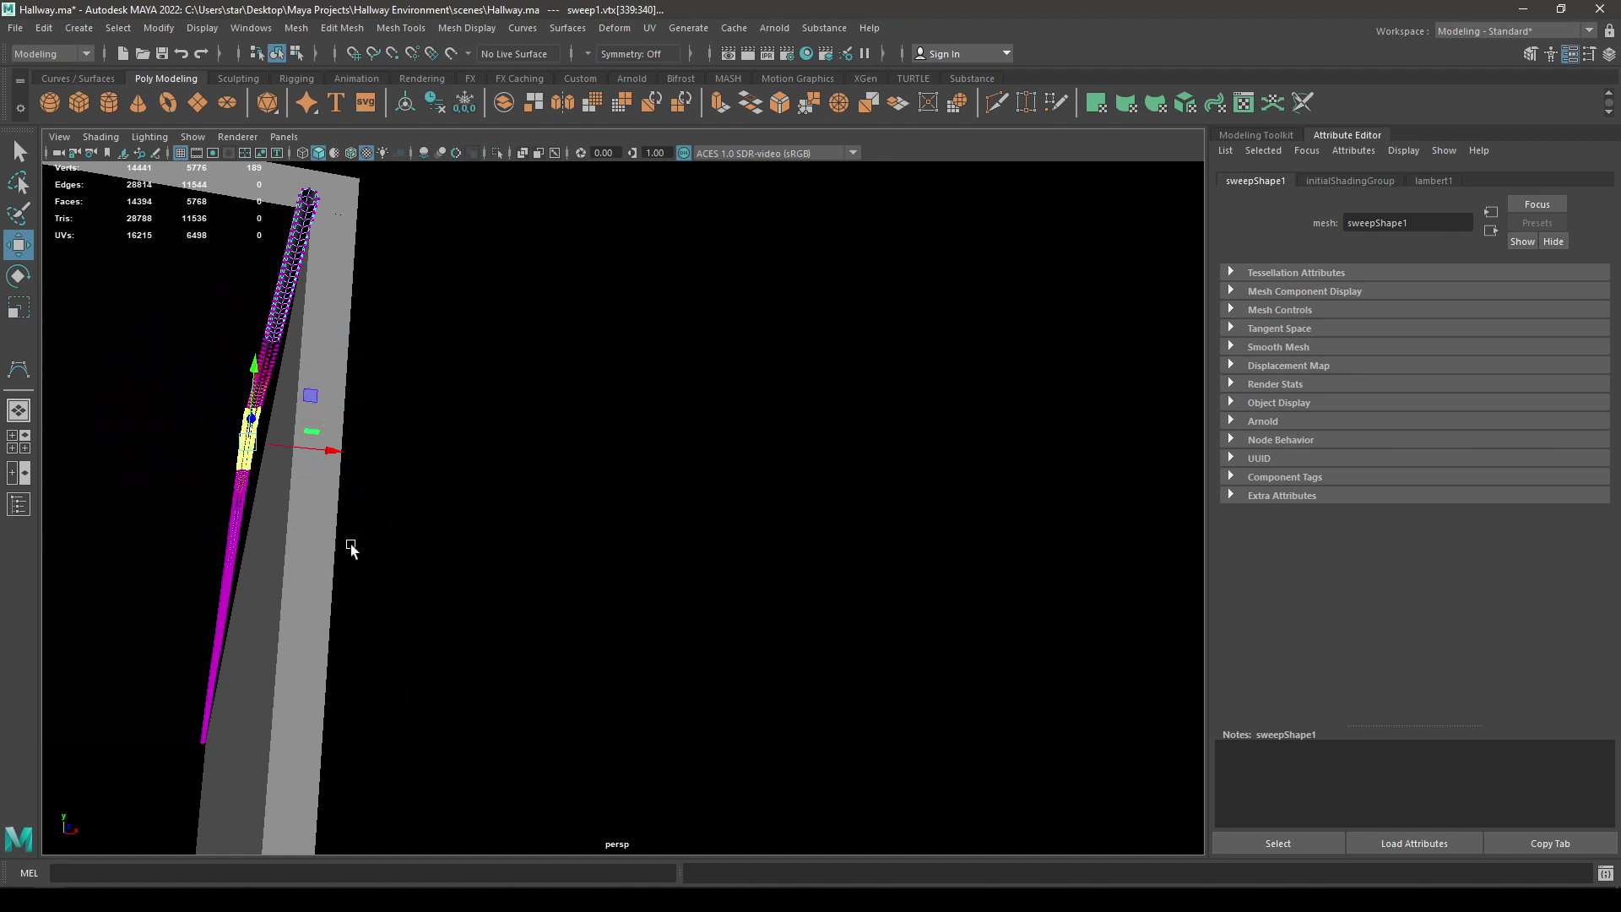
left_click_drag(336, 455, 338, 454)
Step: Shift the pipe sections on either side of the middle bend sideways to follow the wall, and return to object mode
left_click(252, 339)
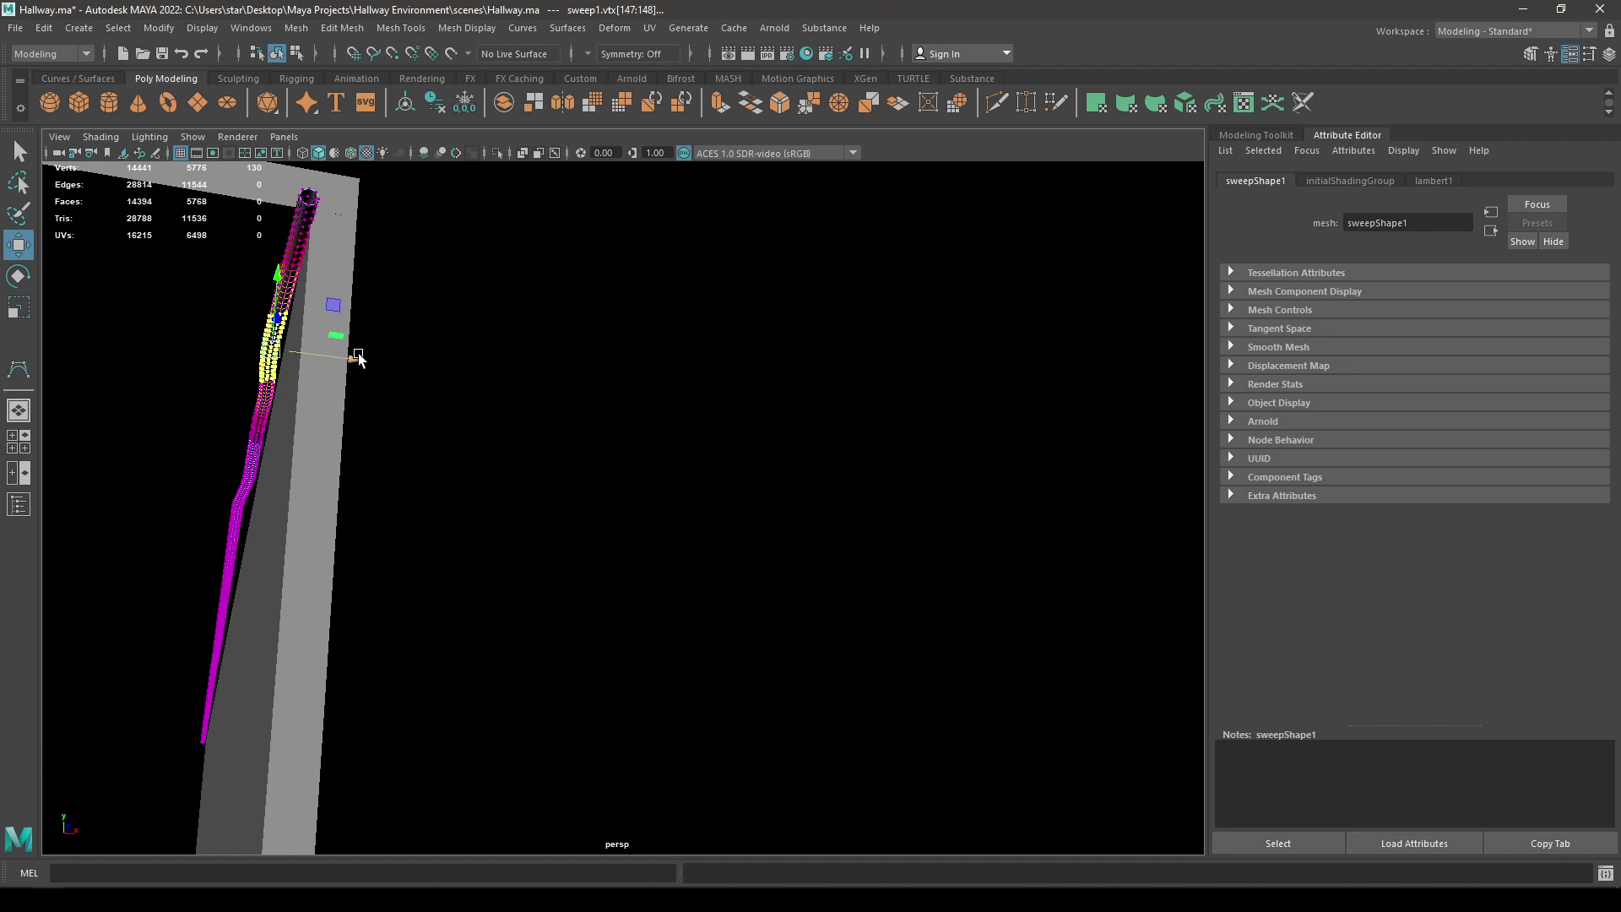
left_click_drag(359, 359, 348, 393)
left_click_drag(214, 503, 213, 501)
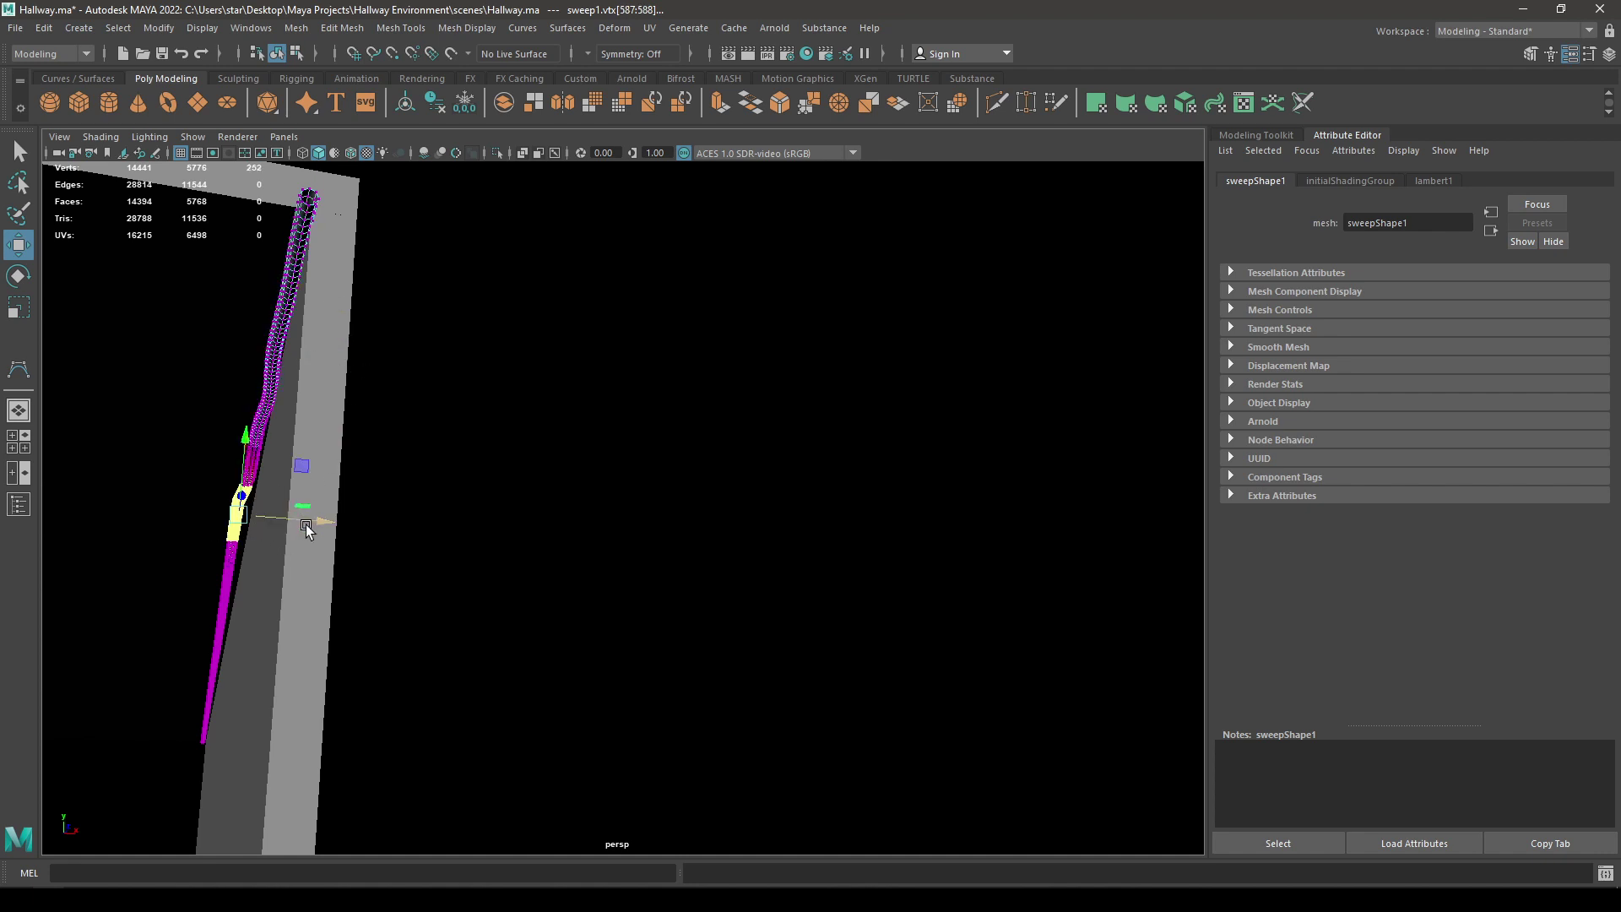
left_click_drag(310, 524, 318, 522)
right_click_drag(400, 384, 478, 362)
left_click(534, 448)
Step: Duplicate the pipe and move the copy across the hallway to the opposite wall in the top wireframe view
right_click_drag(533, 448, 417, 294, "alt")
left_click_drag(417, 294, 513, 497, "alt")
left_click(586, 479)
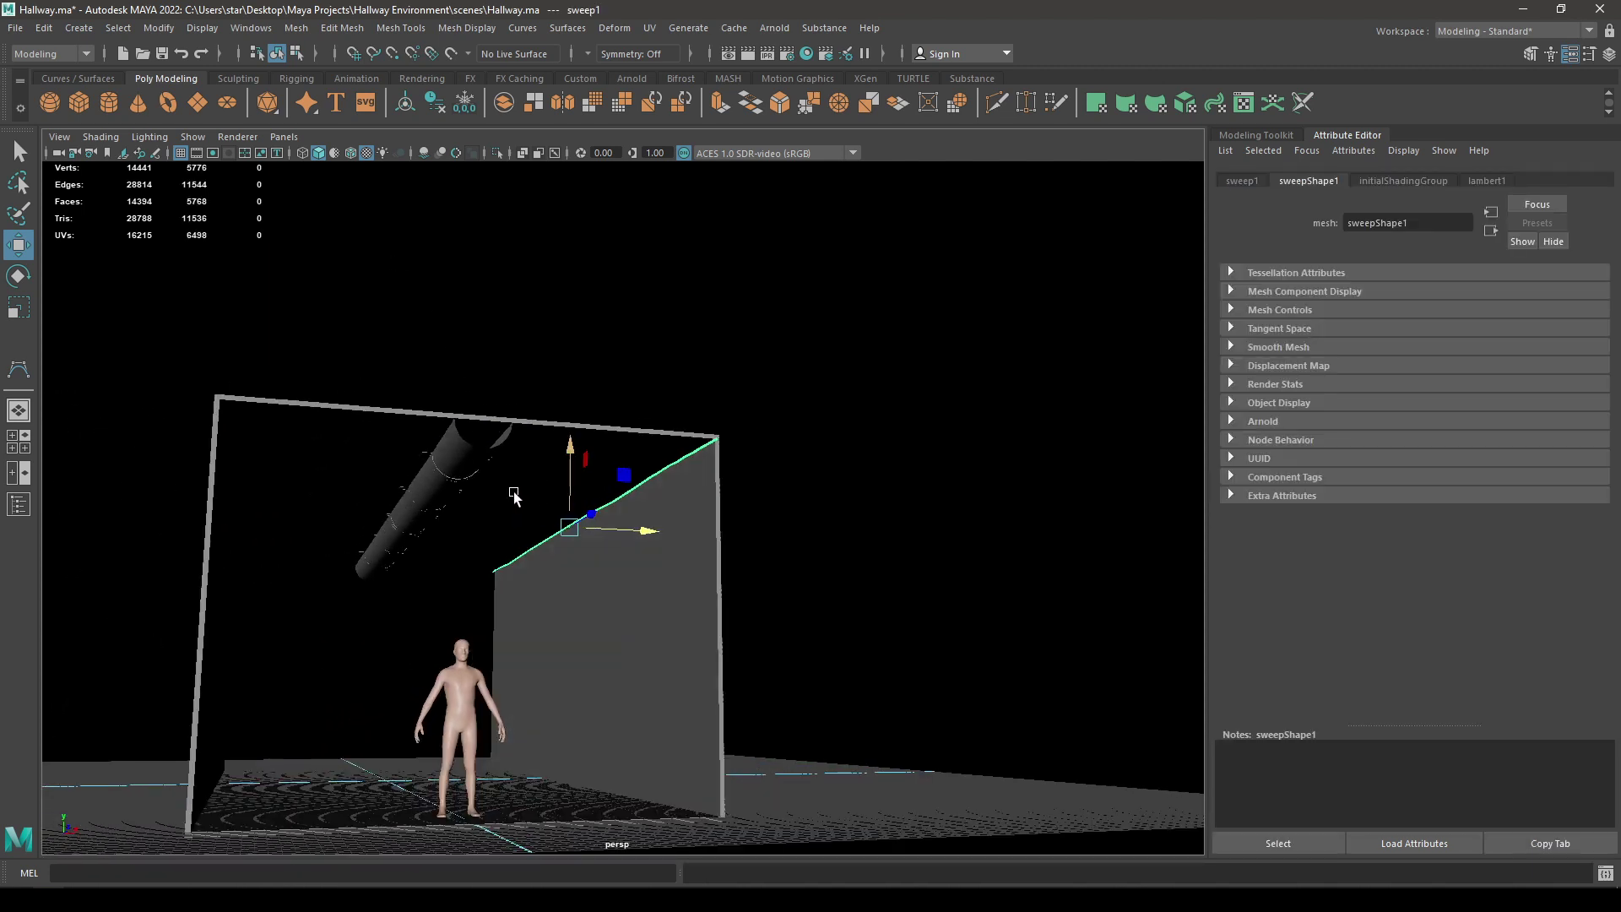
key("ctrl+d")
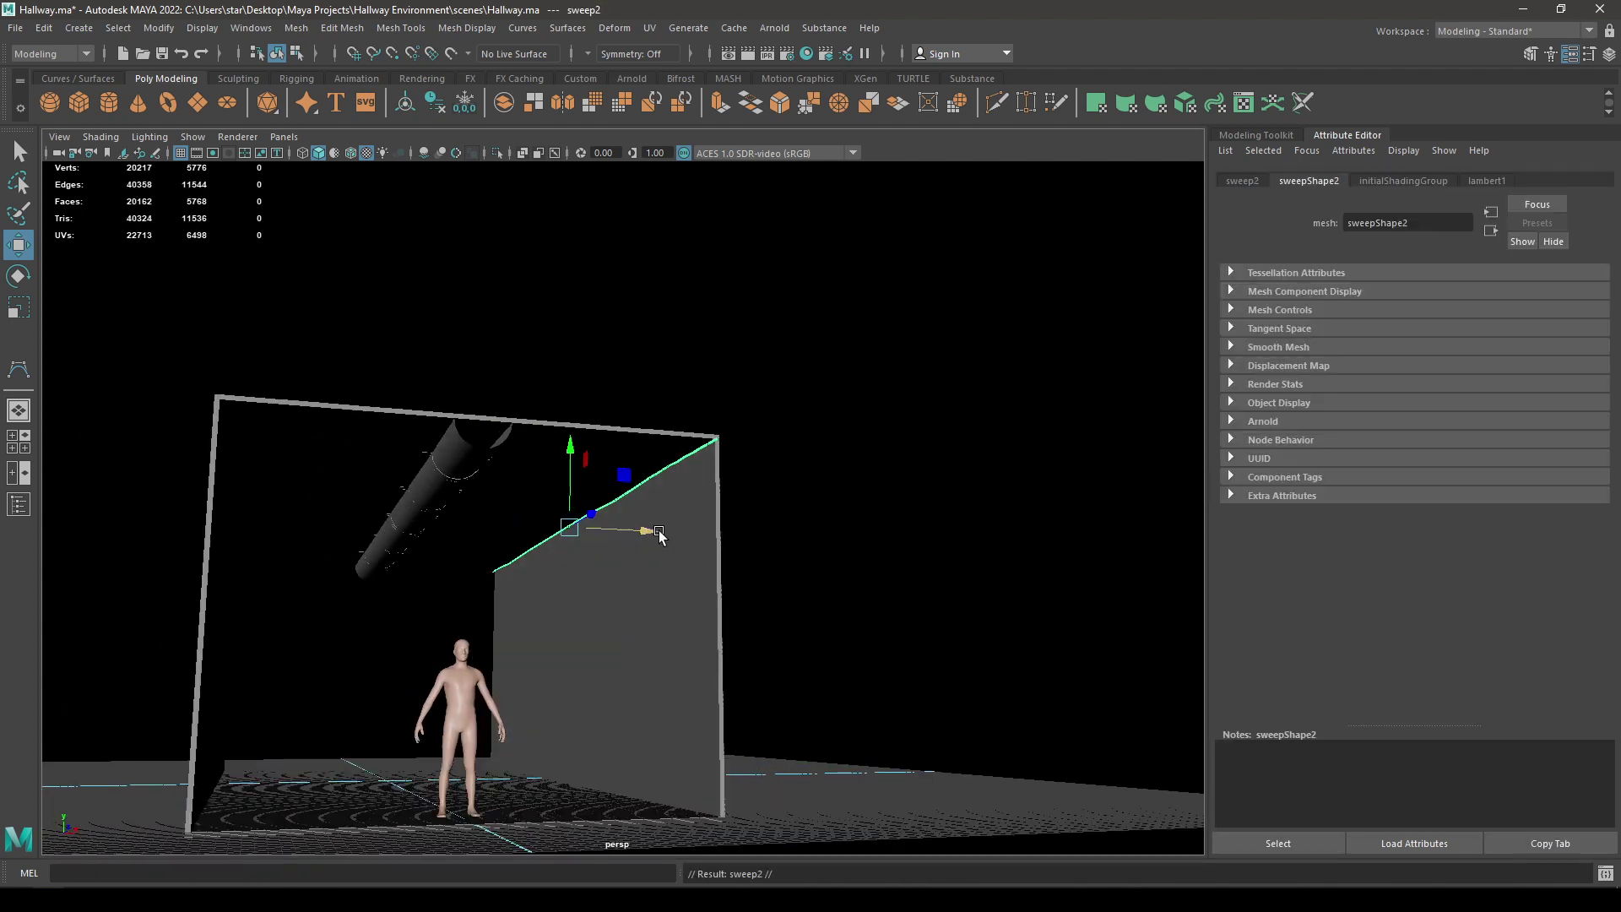
left_click_drag(621, 547, 459, 564, "alt")
key("space")
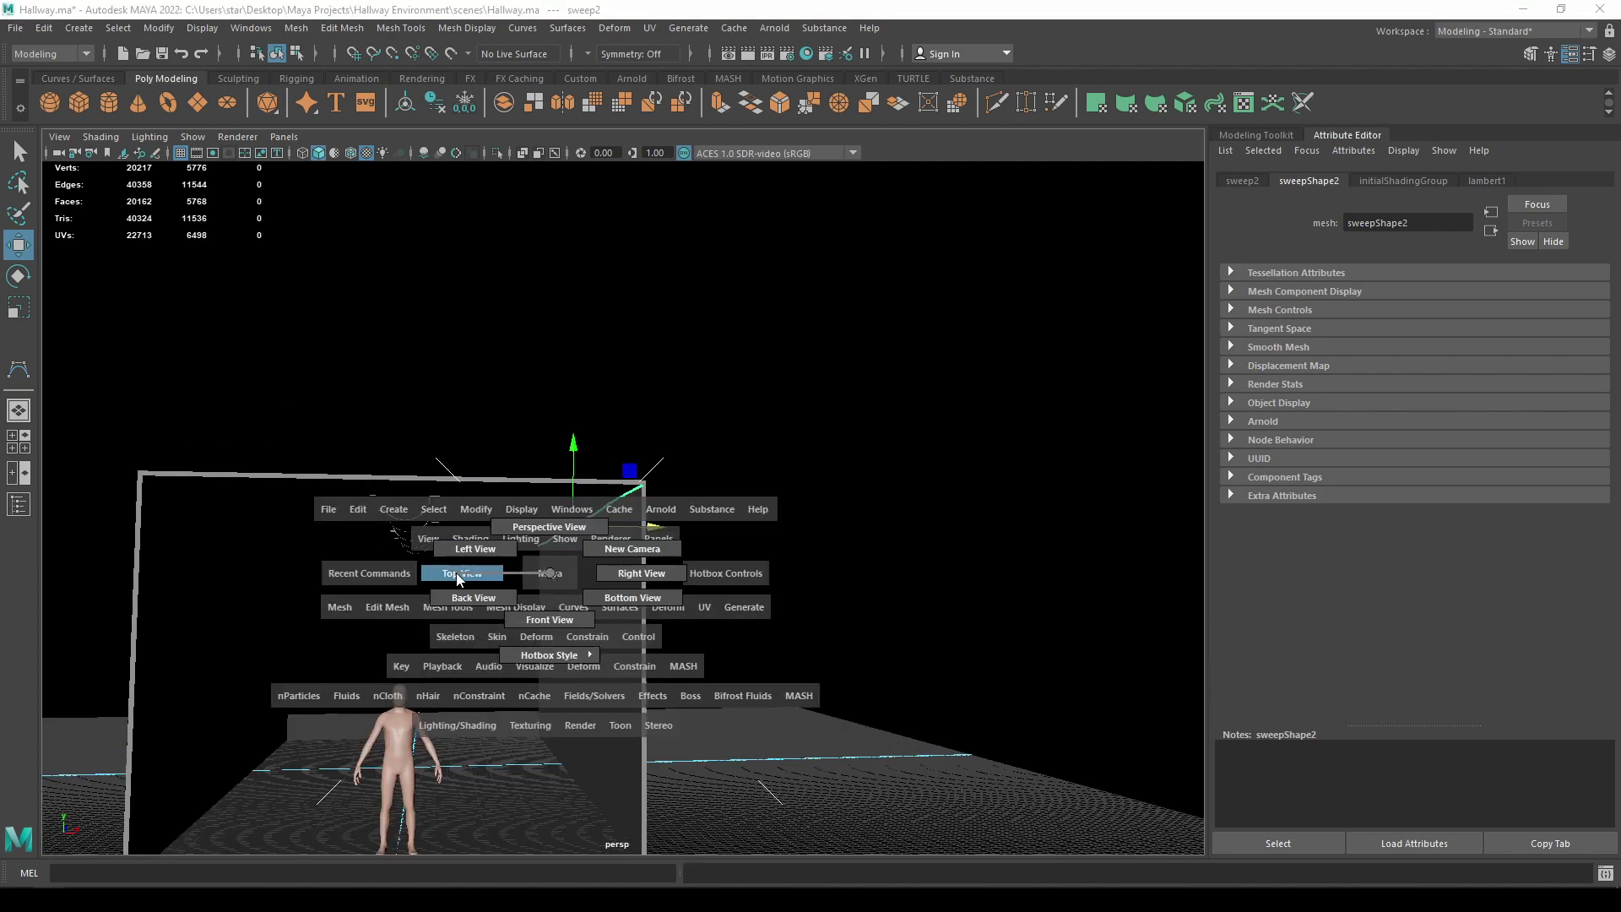
left_click(456, 573)
scroll(688, 612, "up", 3)
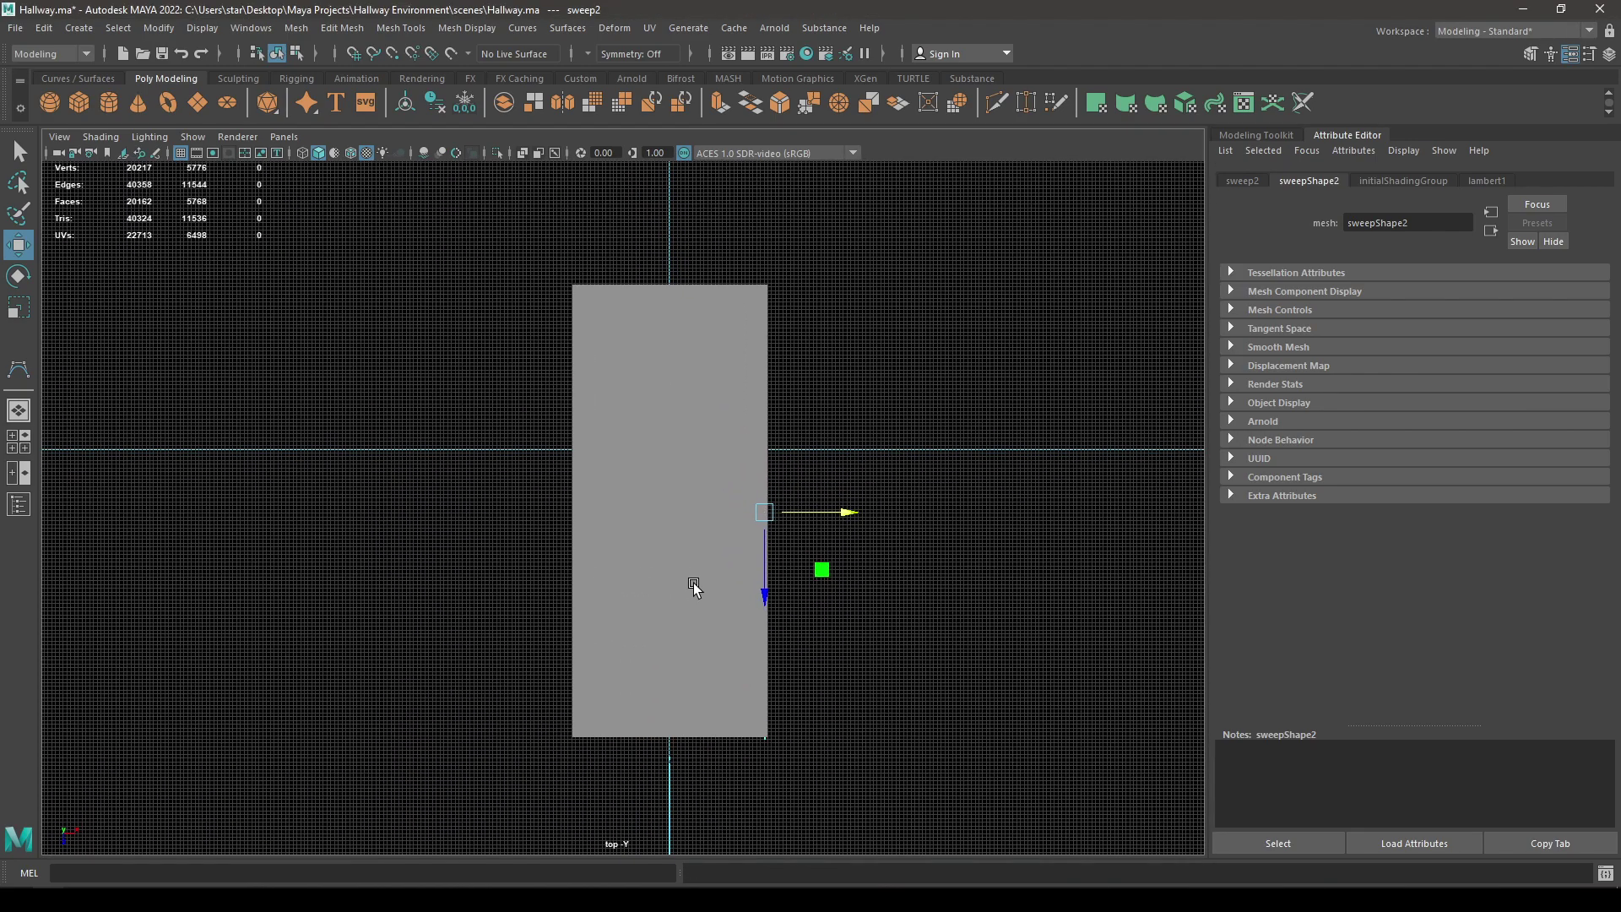
key("4")
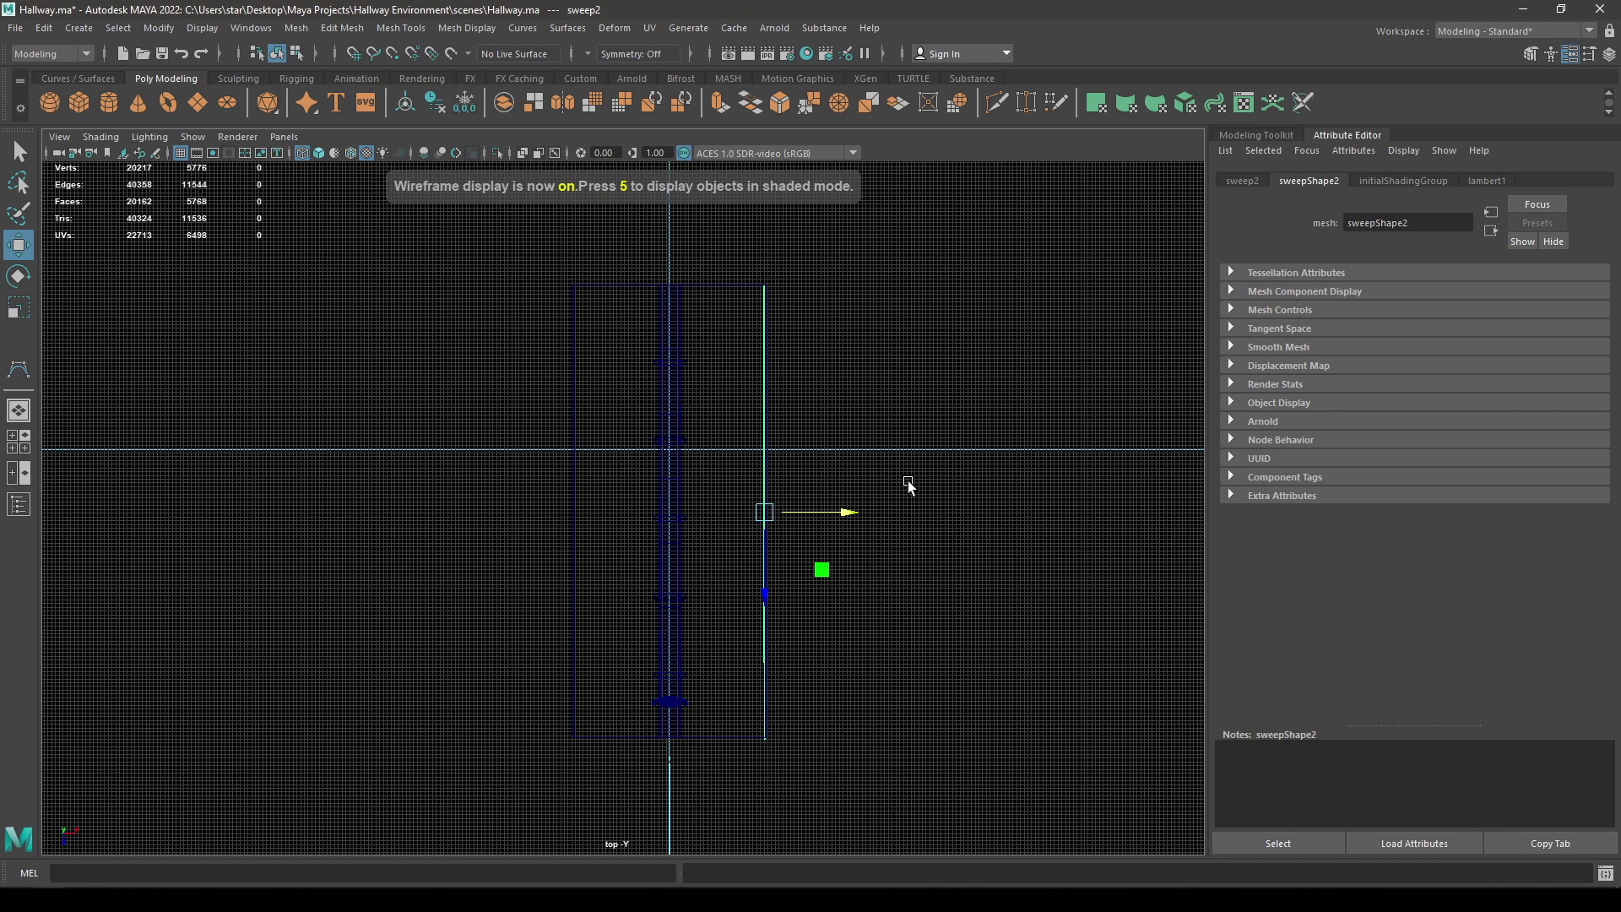
key("x")
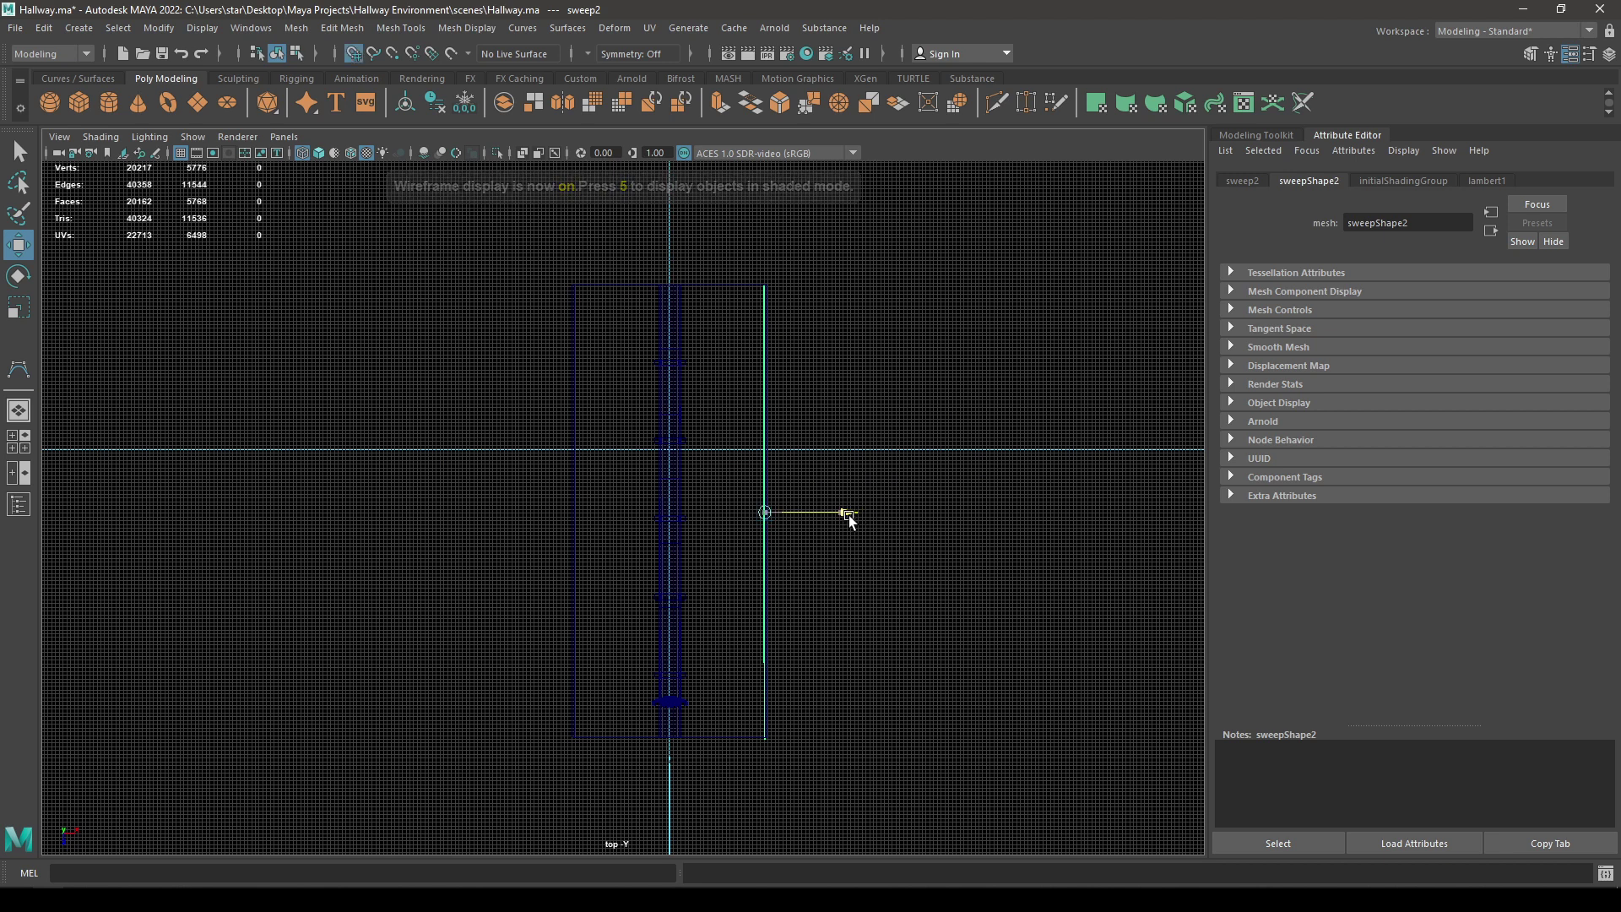
middle_click_drag(759, 529, 576, 555)
Step: Move the duplicated pipe sideways in the front view until it sits against the opposite wall
key("space")
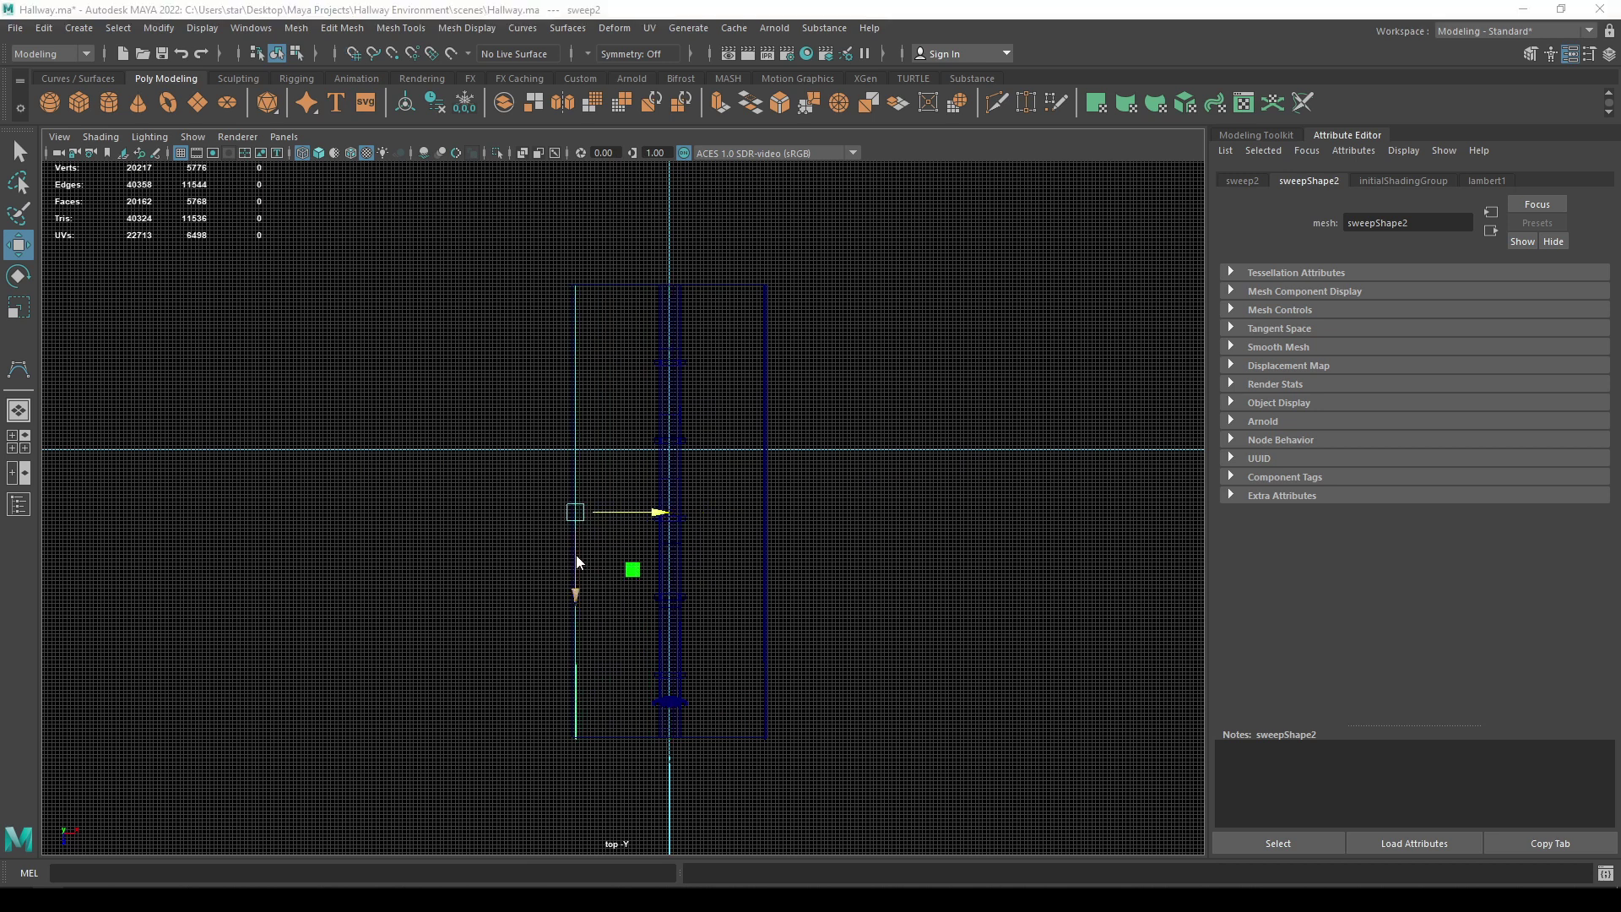
left_click_drag(576, 555, 560, 426)
key("f")
mouse_move(587, 525)
left_mouse_down("alt")
mouse_move(591, 560)
mouse_move(556, 576)
left_mouse_up("alt")
key("6")
left_click_drag(520, 511, 545, 500, "alt")
key("space")
left_click_drag(648, 513, 603, 573)
key("f")
key("space")
scroll(608, 589, "down", 6)
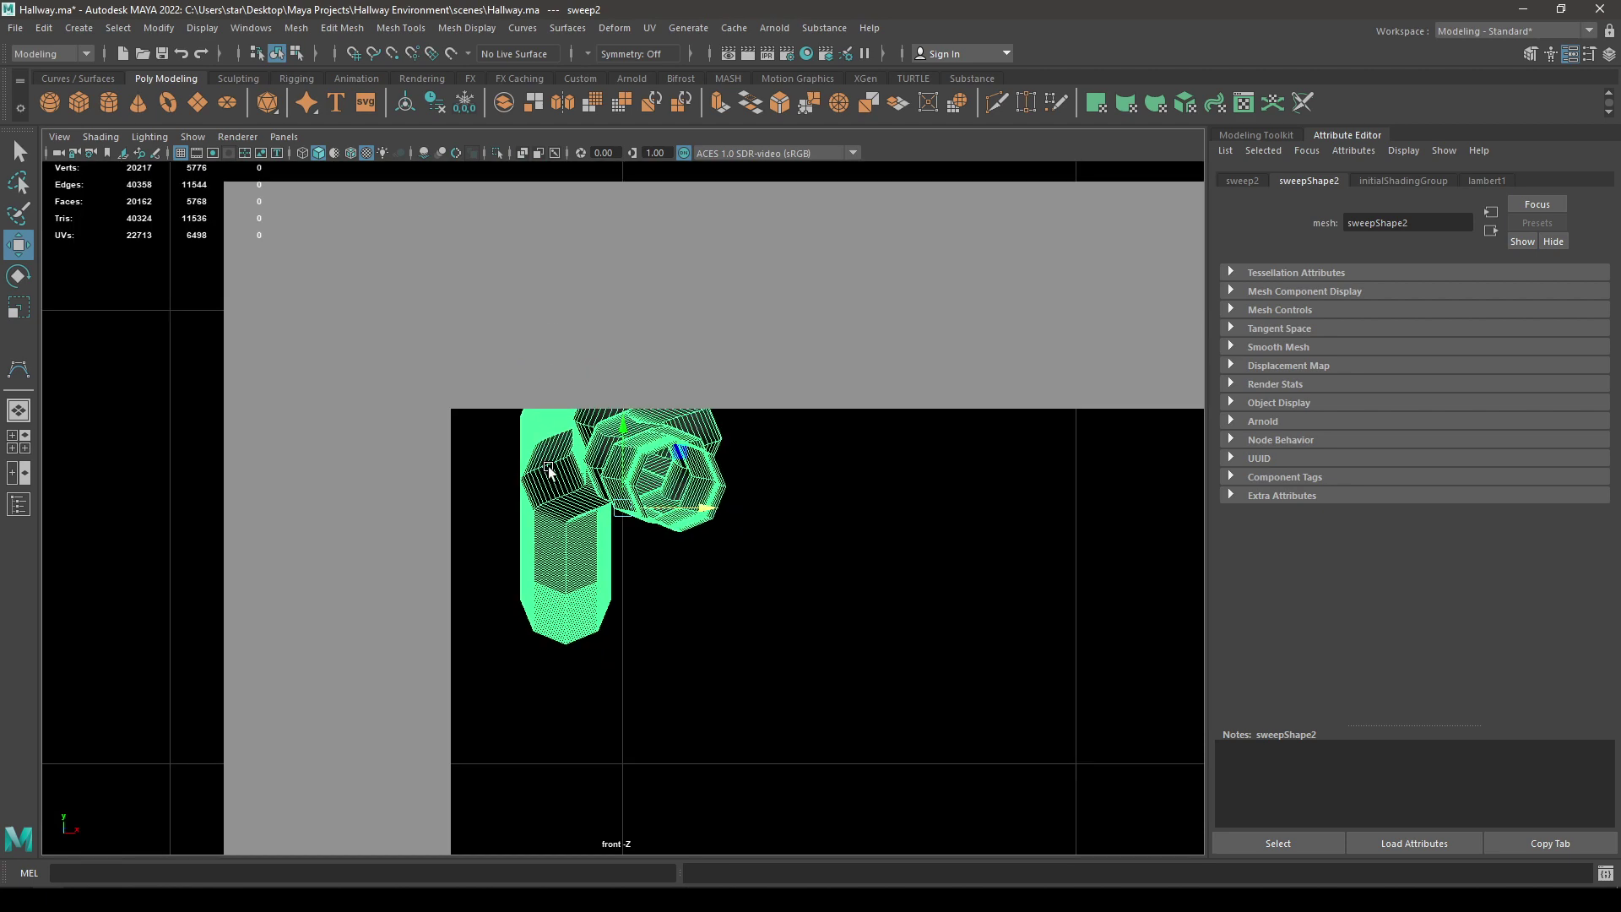
left_click_drag(717, 511, 608, 454)
Step: Deselect the pipe and examine the hallway in the textured perspective view with pipes along both walls
key("space")
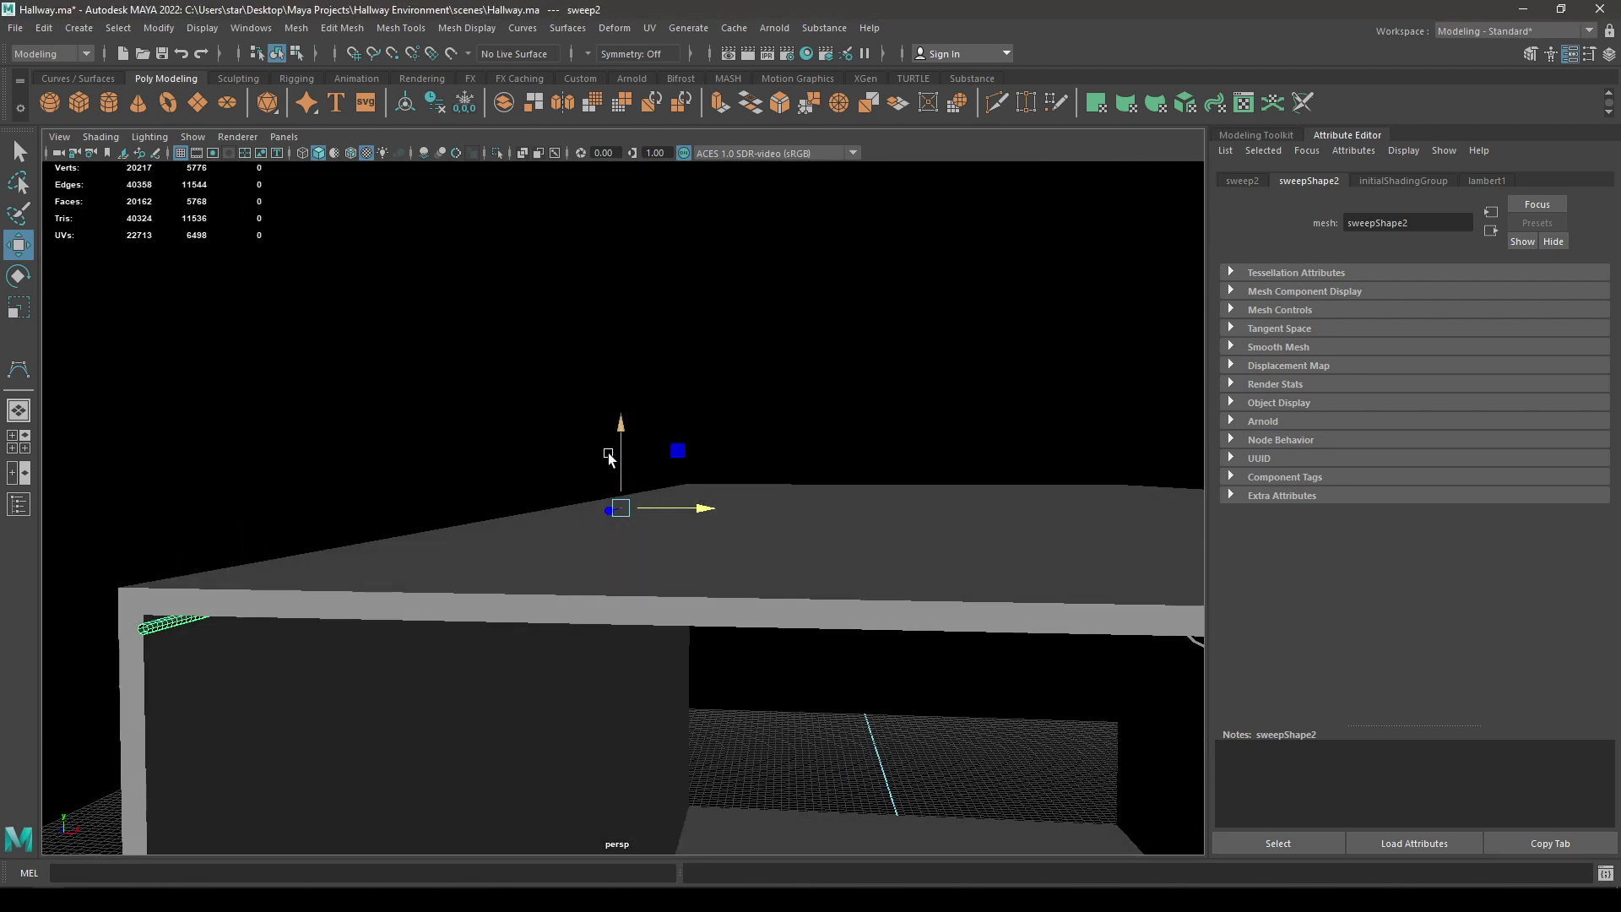
key("6")
left_click(507, 373)
scroll(623, 659, "down", 5)
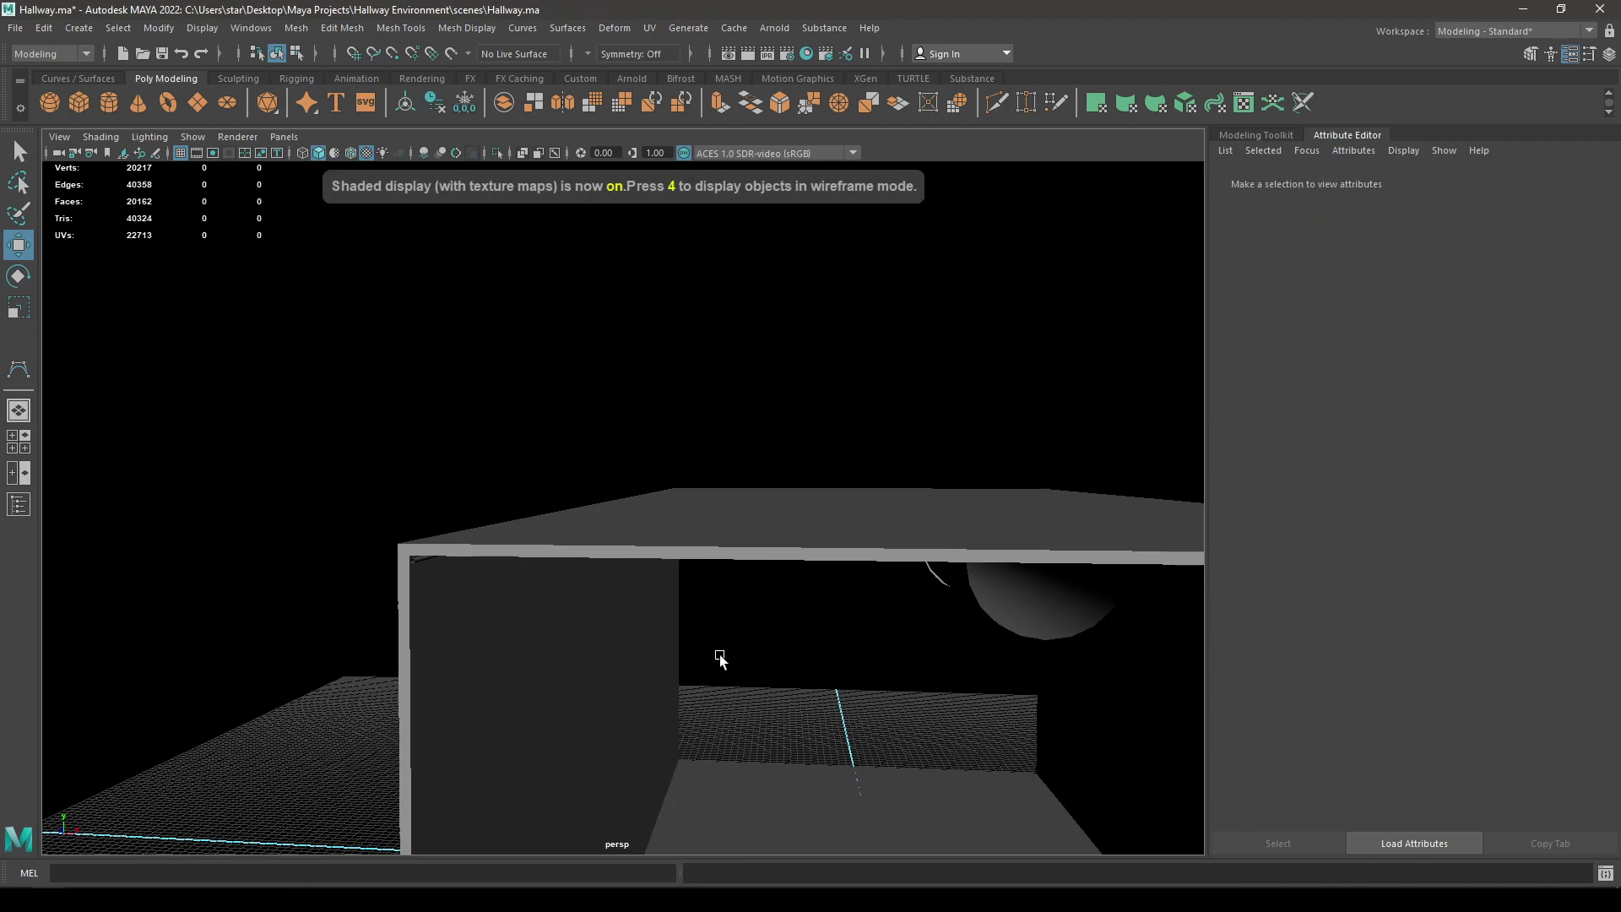
scroll(719, 653, "down", 5)
mouse_move(619, 394)
left_mouse_down("alt")
mouse_move(604, 380)
mouse_move(637, 376)
left_mouse_up("alt")
scroll(760, 473, "up", 5)
middle_click_drag(807, 510, 532, 414, "alt")
mouse_move(532, 414)
left_mouse_down("alt")
mouse_move(550, 426)
mouse_move(518, 418)
left_mouse_up("alt")
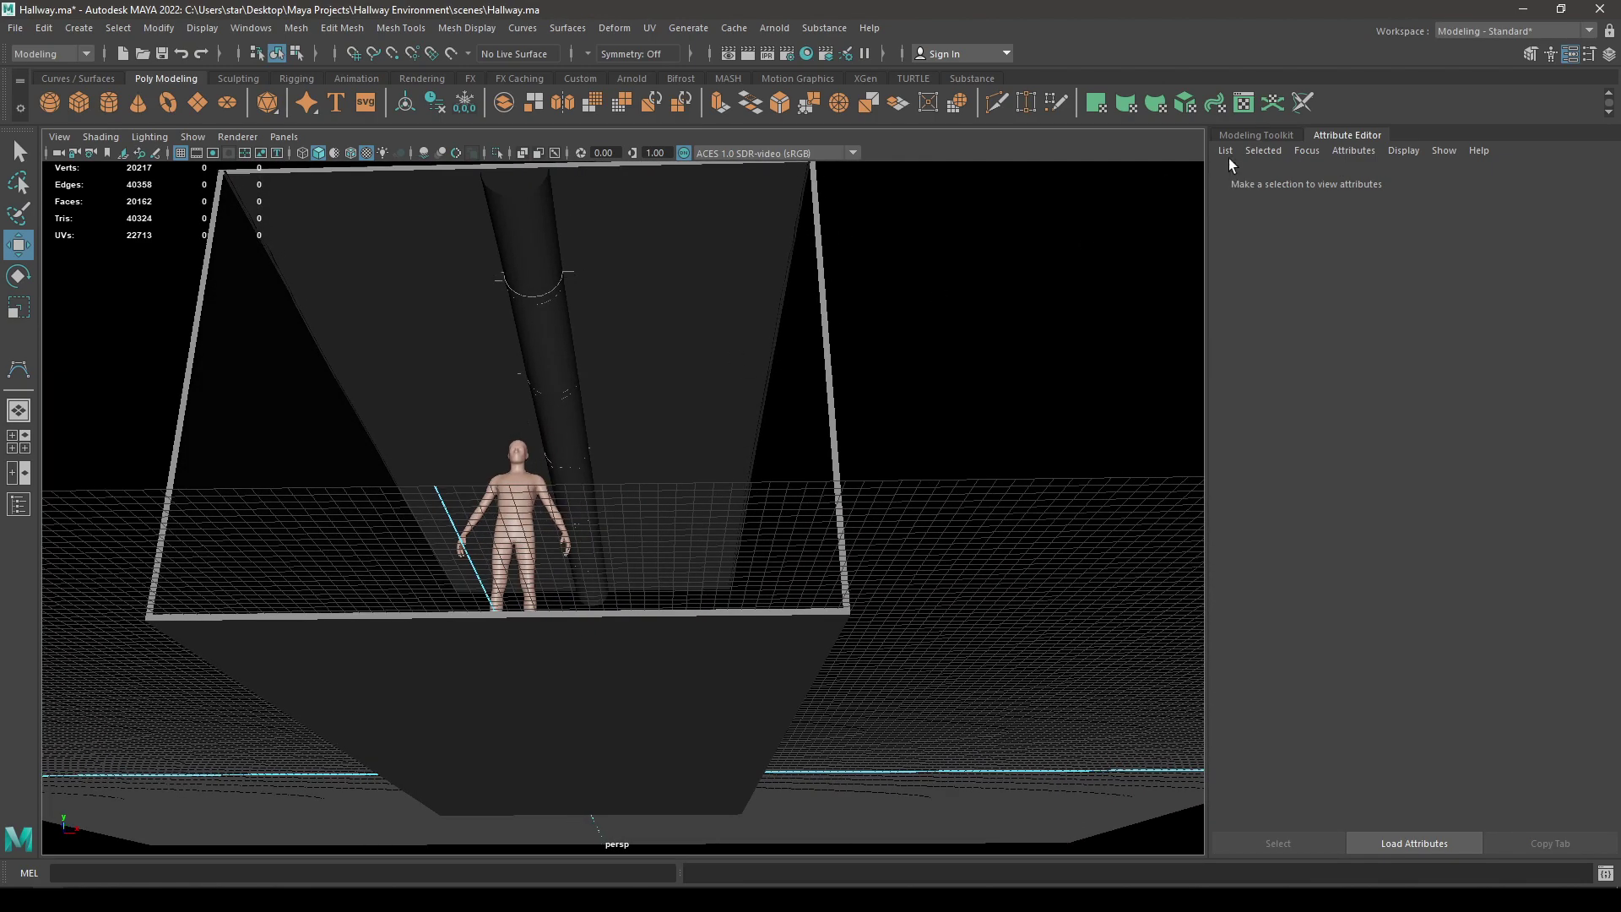
Step: Show the Modeling Toolkit and save the hallway scene
left_click(1244, 135)
scroll(811, 372, "down", 3)
left_click_drag(811, 372, 818, 407, "alt")
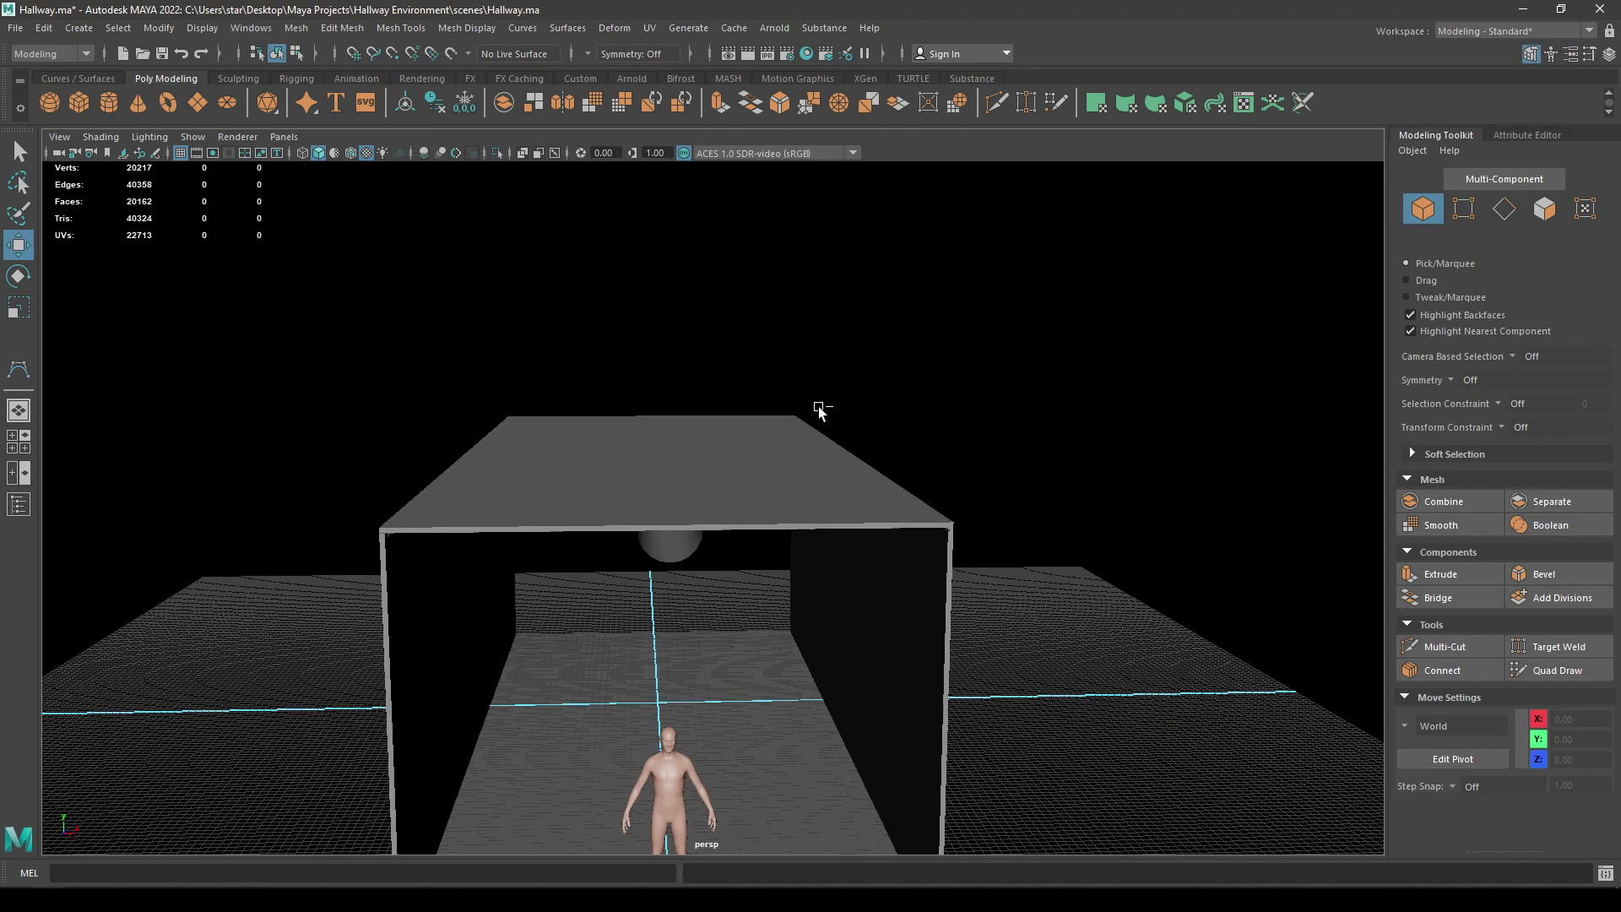
key("ctrl+s")
left_click(784, 486)
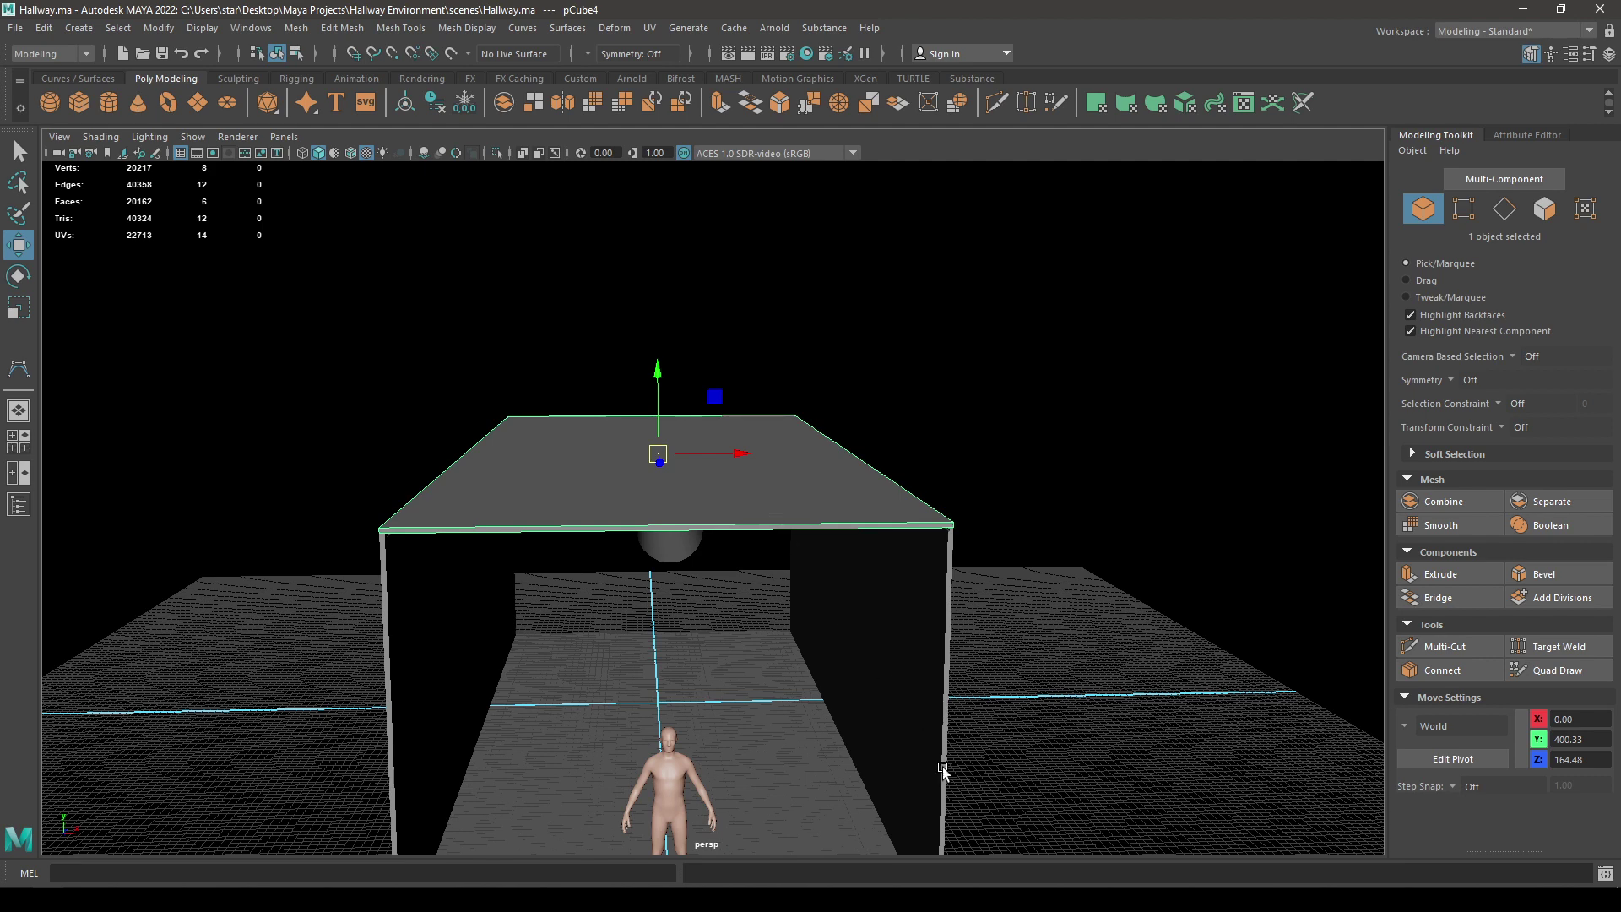
key("ctrl+s")
Step: Turn on the wireframe overlay on shaded objects and select the original pipe along the side wall
left_click_drag(1065, 702, 1102, 680, "alt")
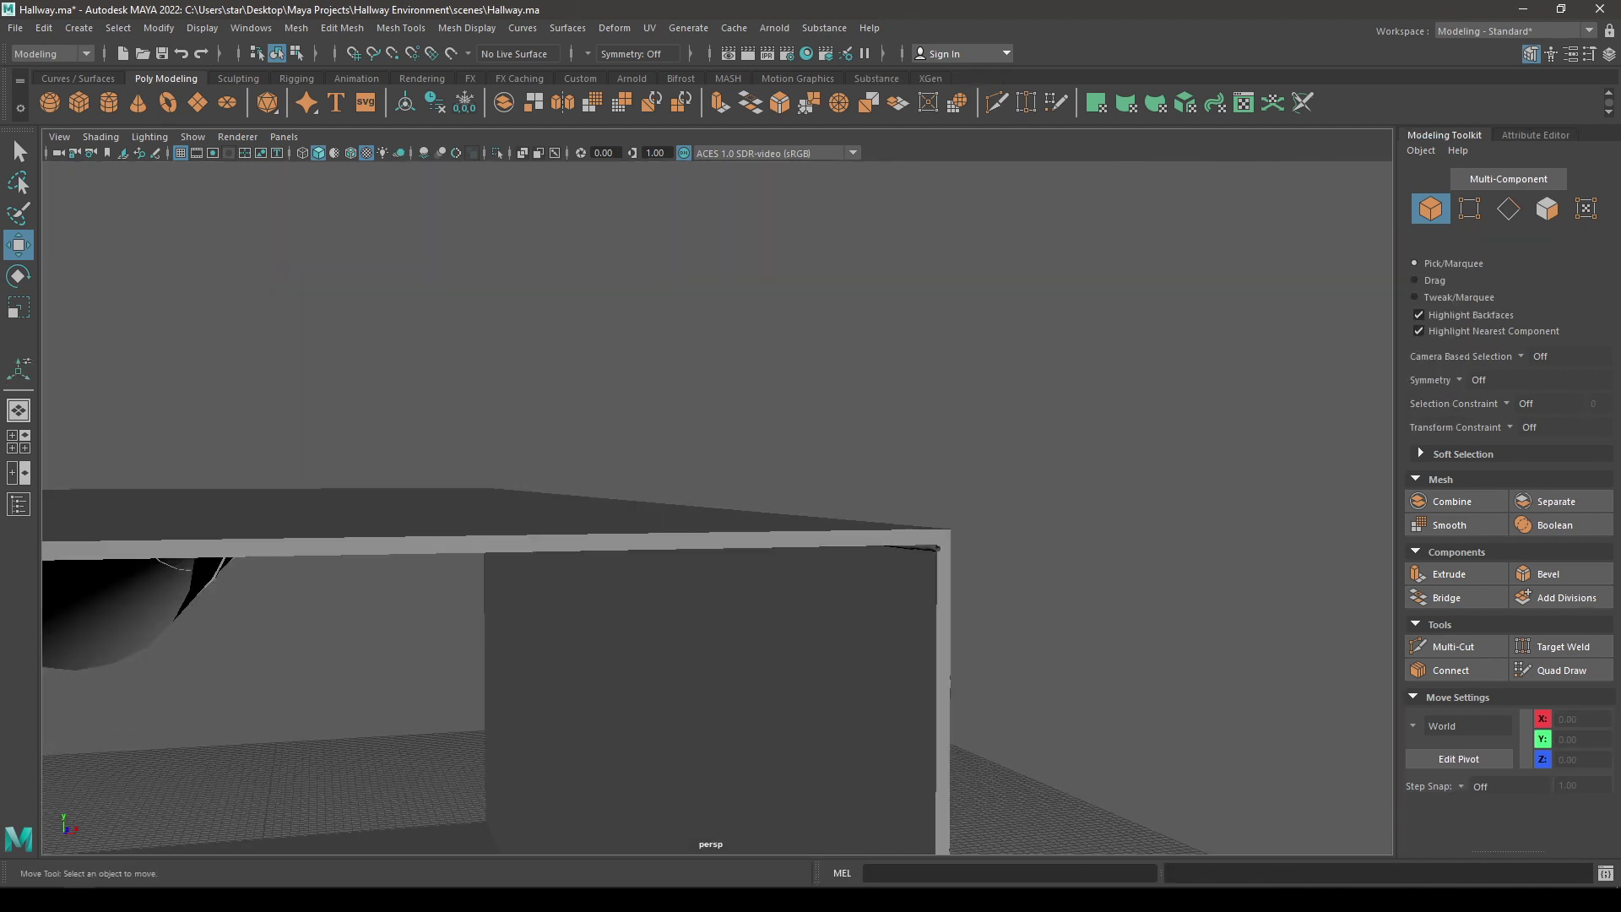
scroll(898, 702, "up", 4)
middle_click_drag(898, 702, 885, 607, "alt")
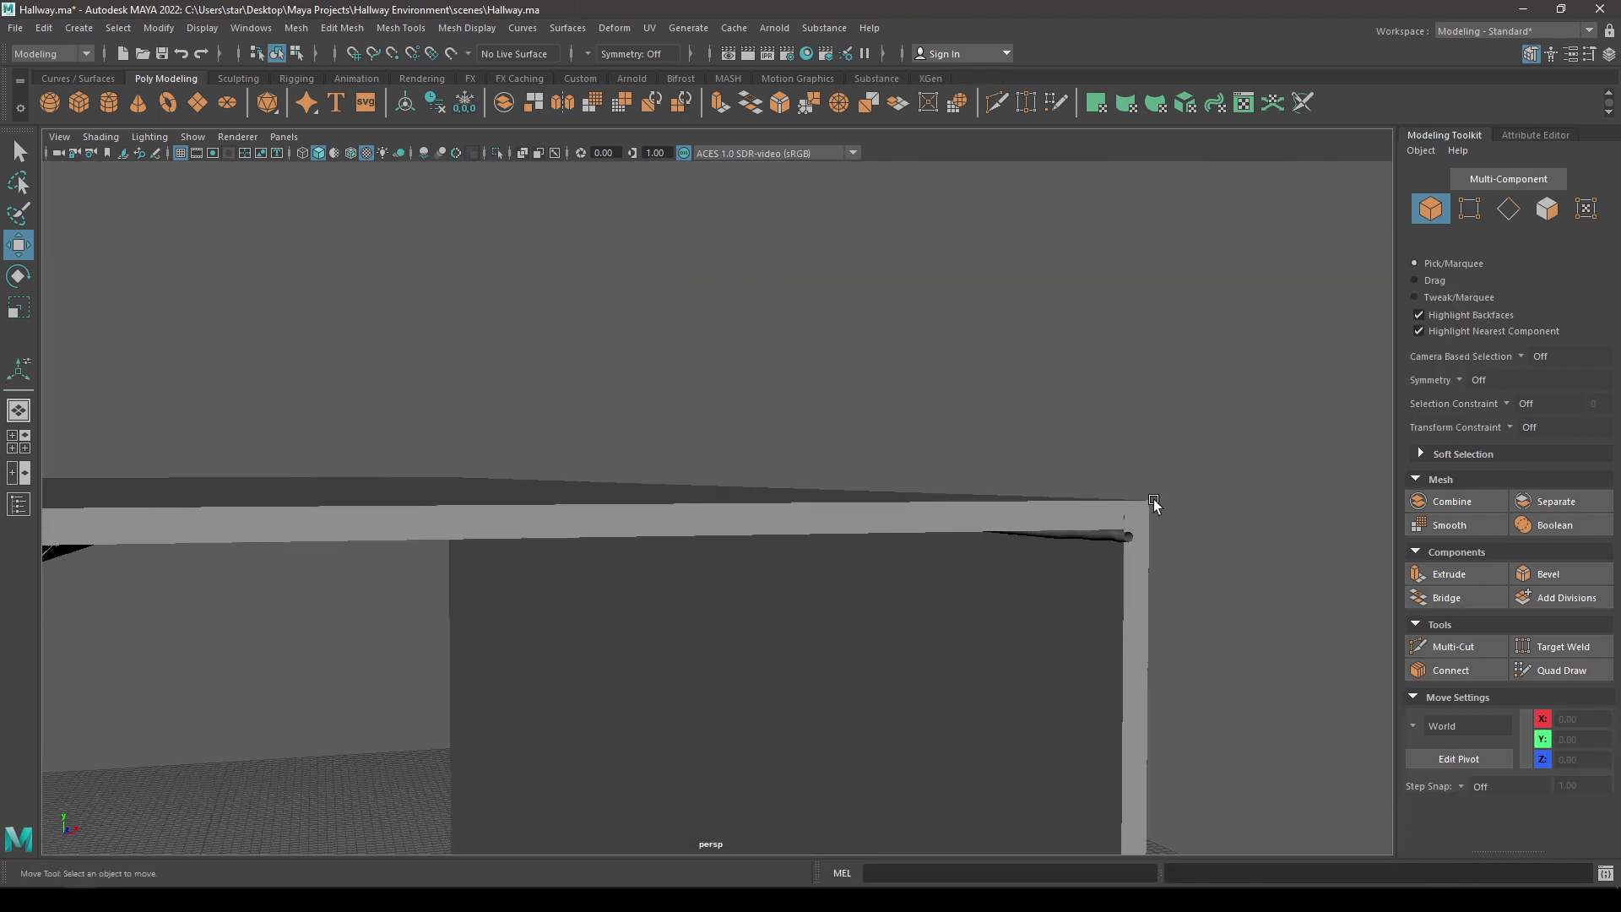
left_click_drag(1081, 564, 1078, 527, "alt")
left_click(355, 156)
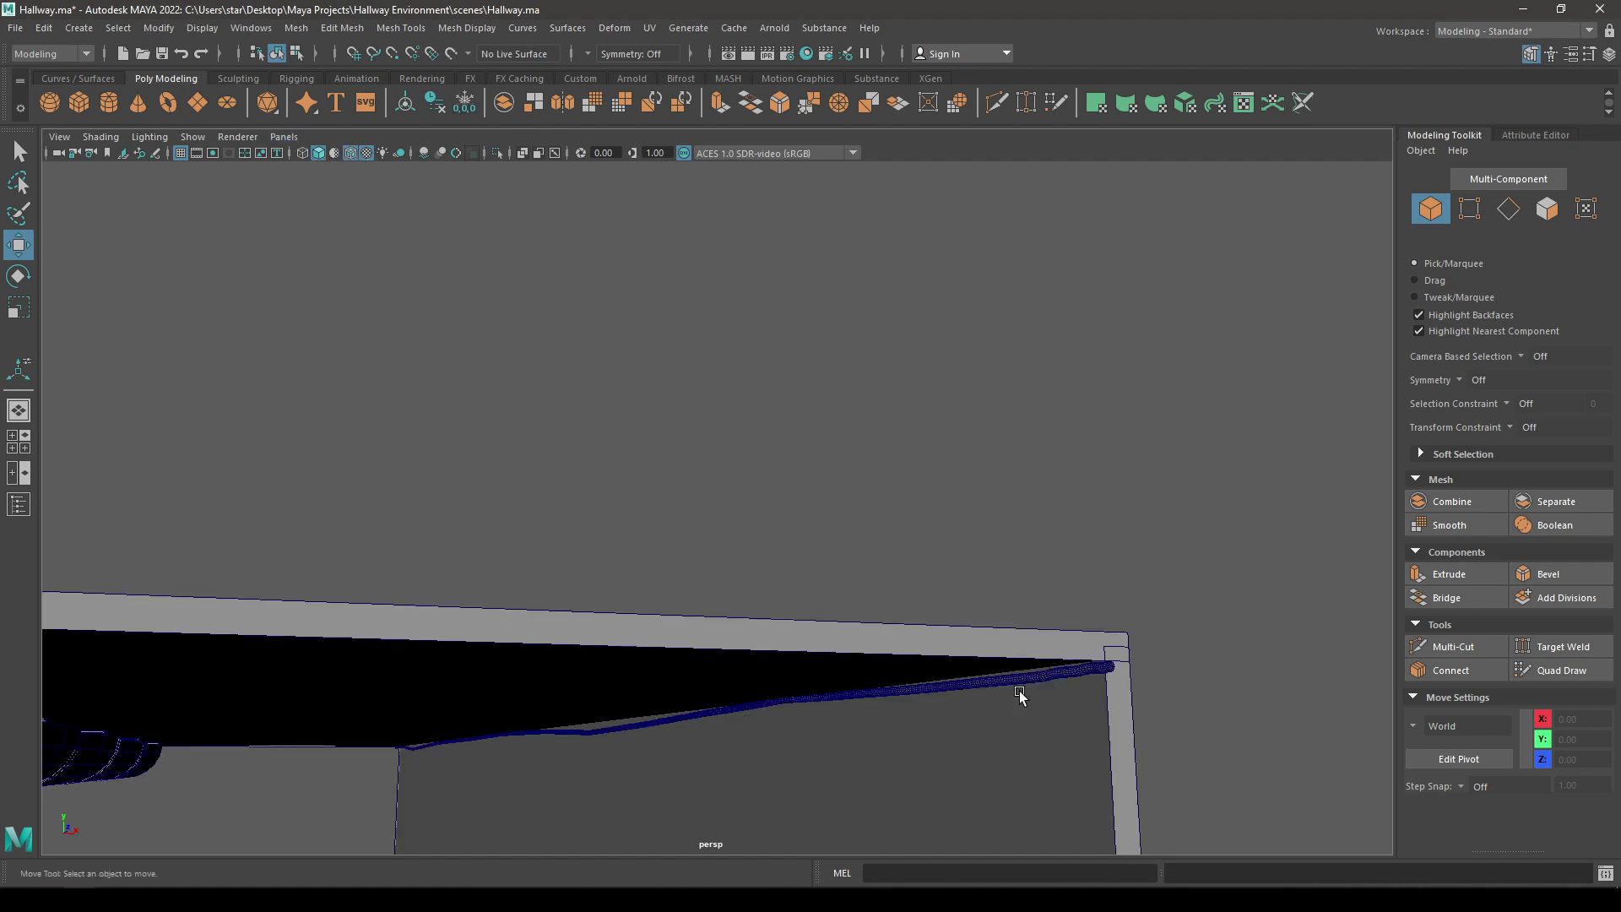
scroll(1021, 695, "up", 5)
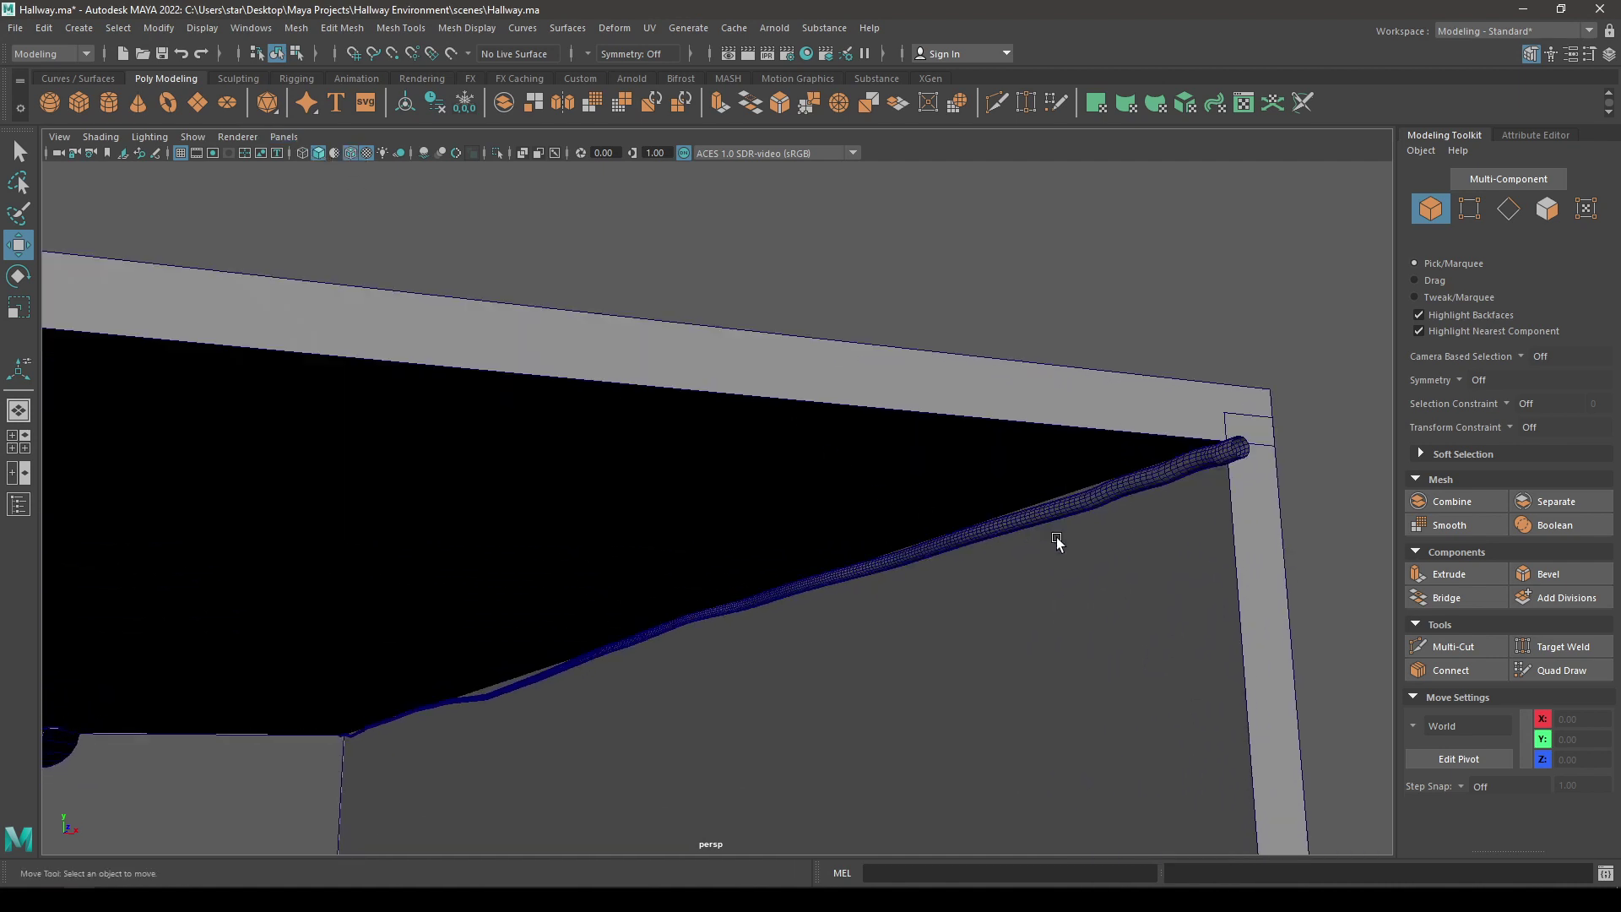
scroll(1292, 699, "up", 2)
left_click(1140, 490)
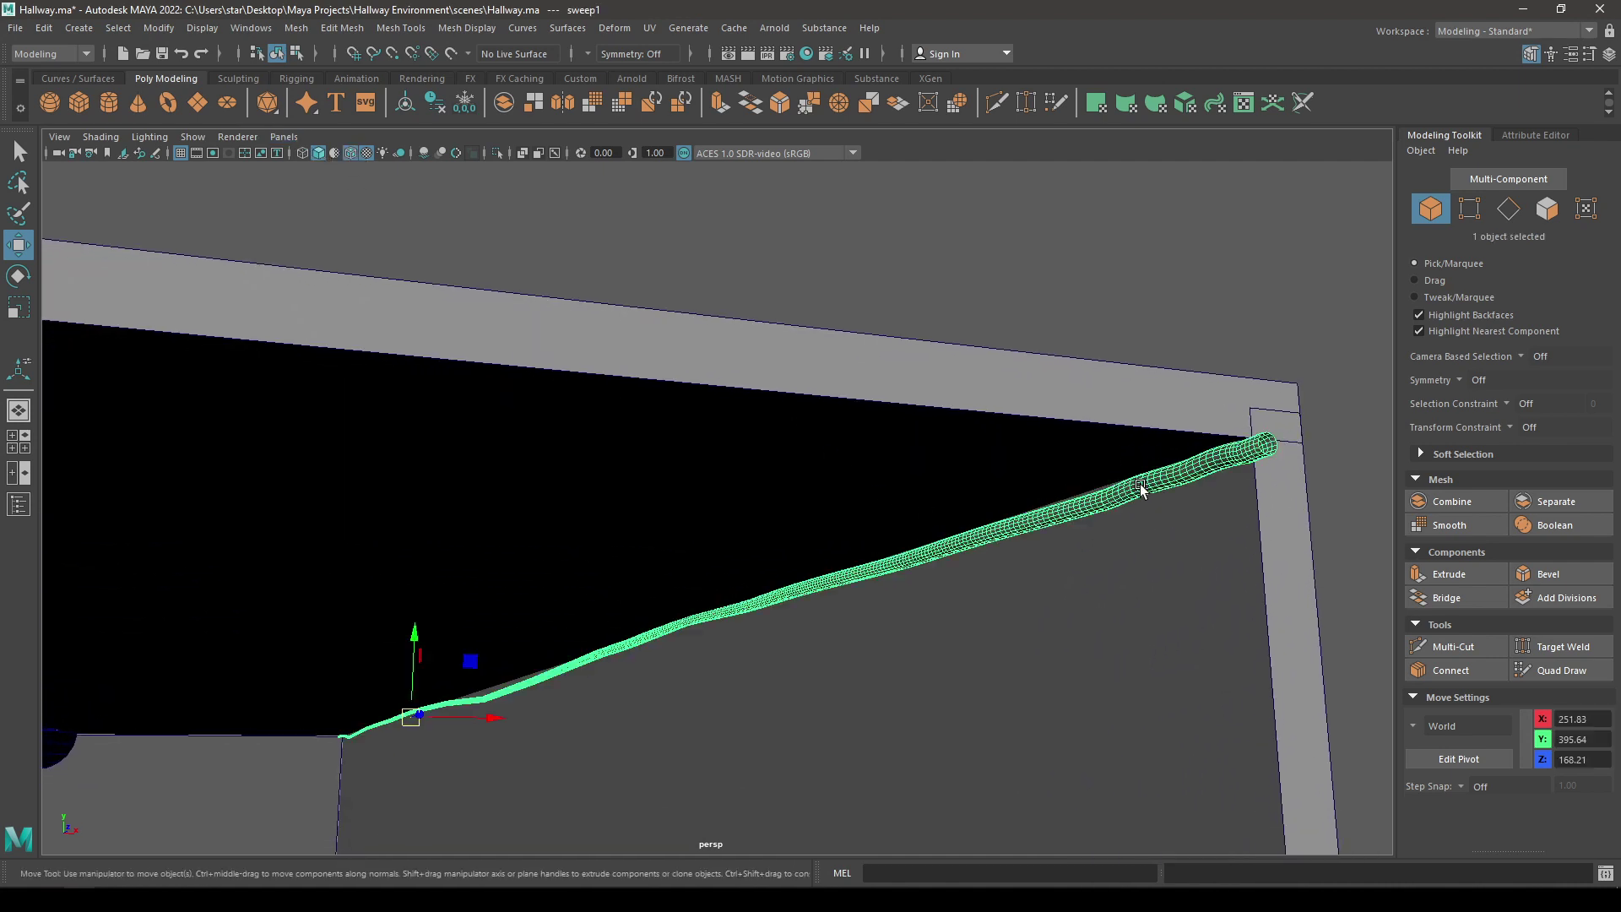
scroll(1067, 552, "up", 1)
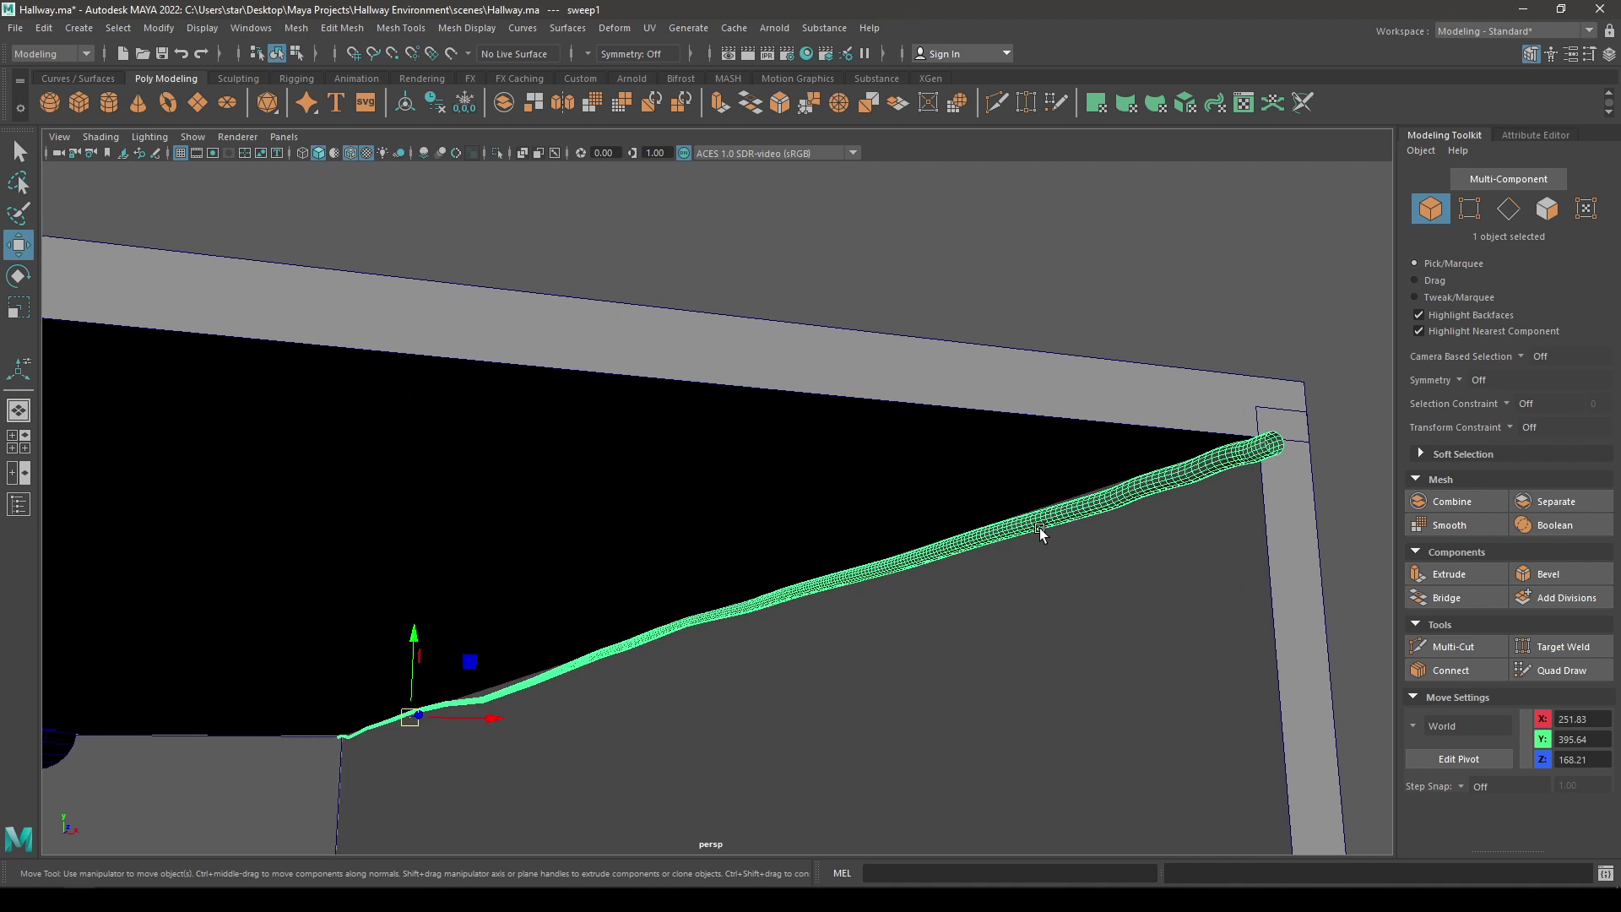
Step: Reset the Reduce options and reduce the pipe mesh's polygons by 90 percent using the Percentage method
right_click_drag(1040, 527, 1126, 715, "shift")
left_click(557, 331)
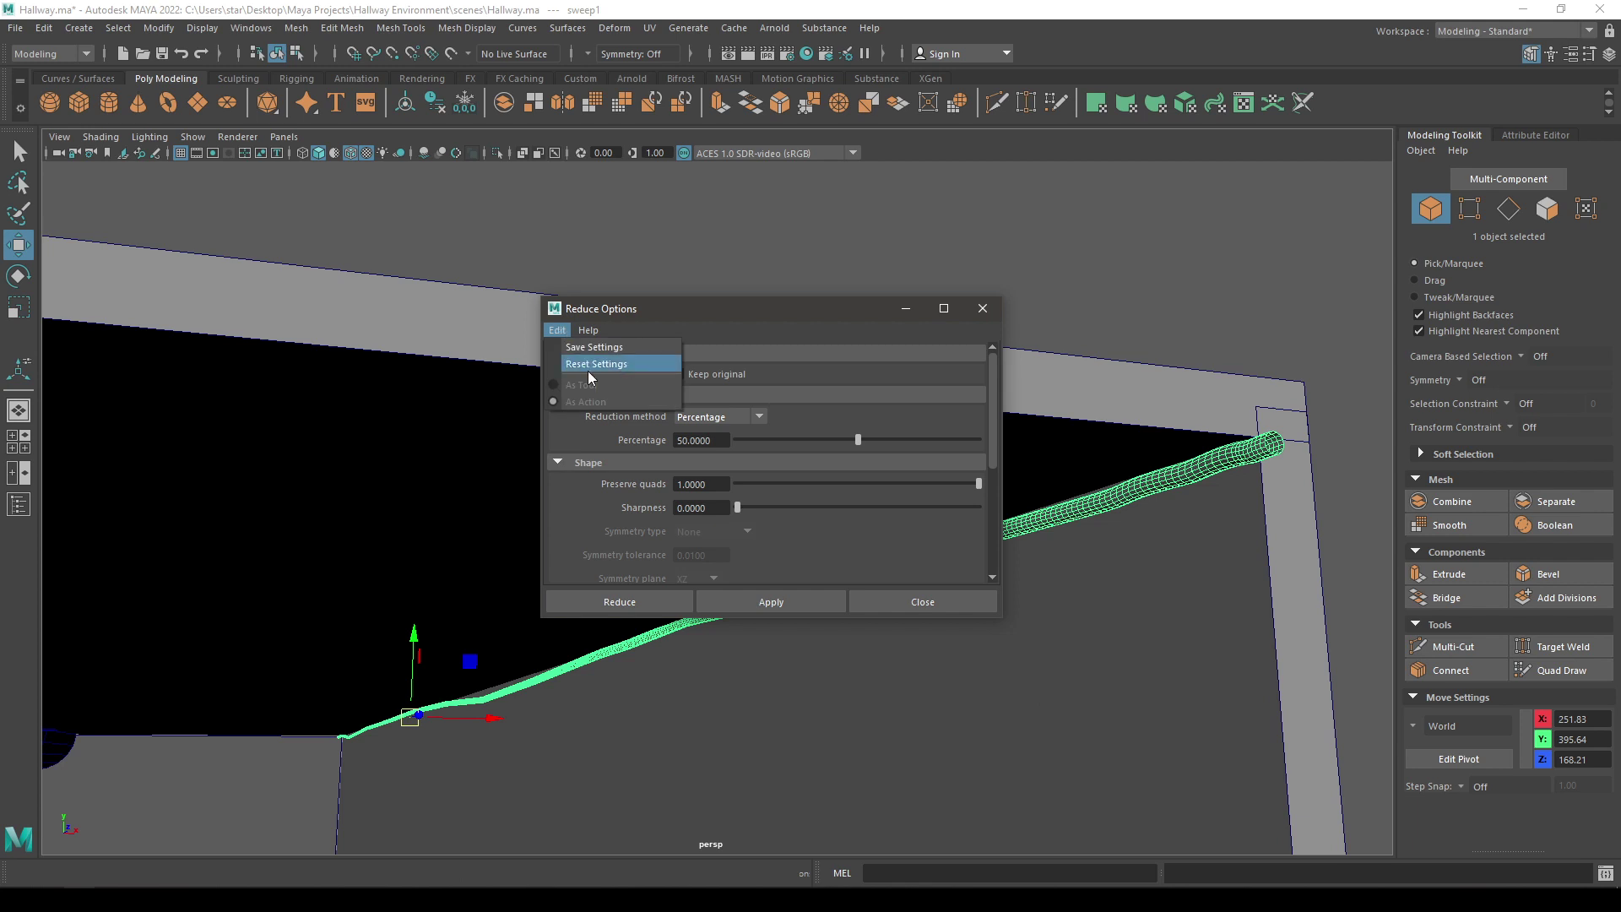
left_click(590, 363)
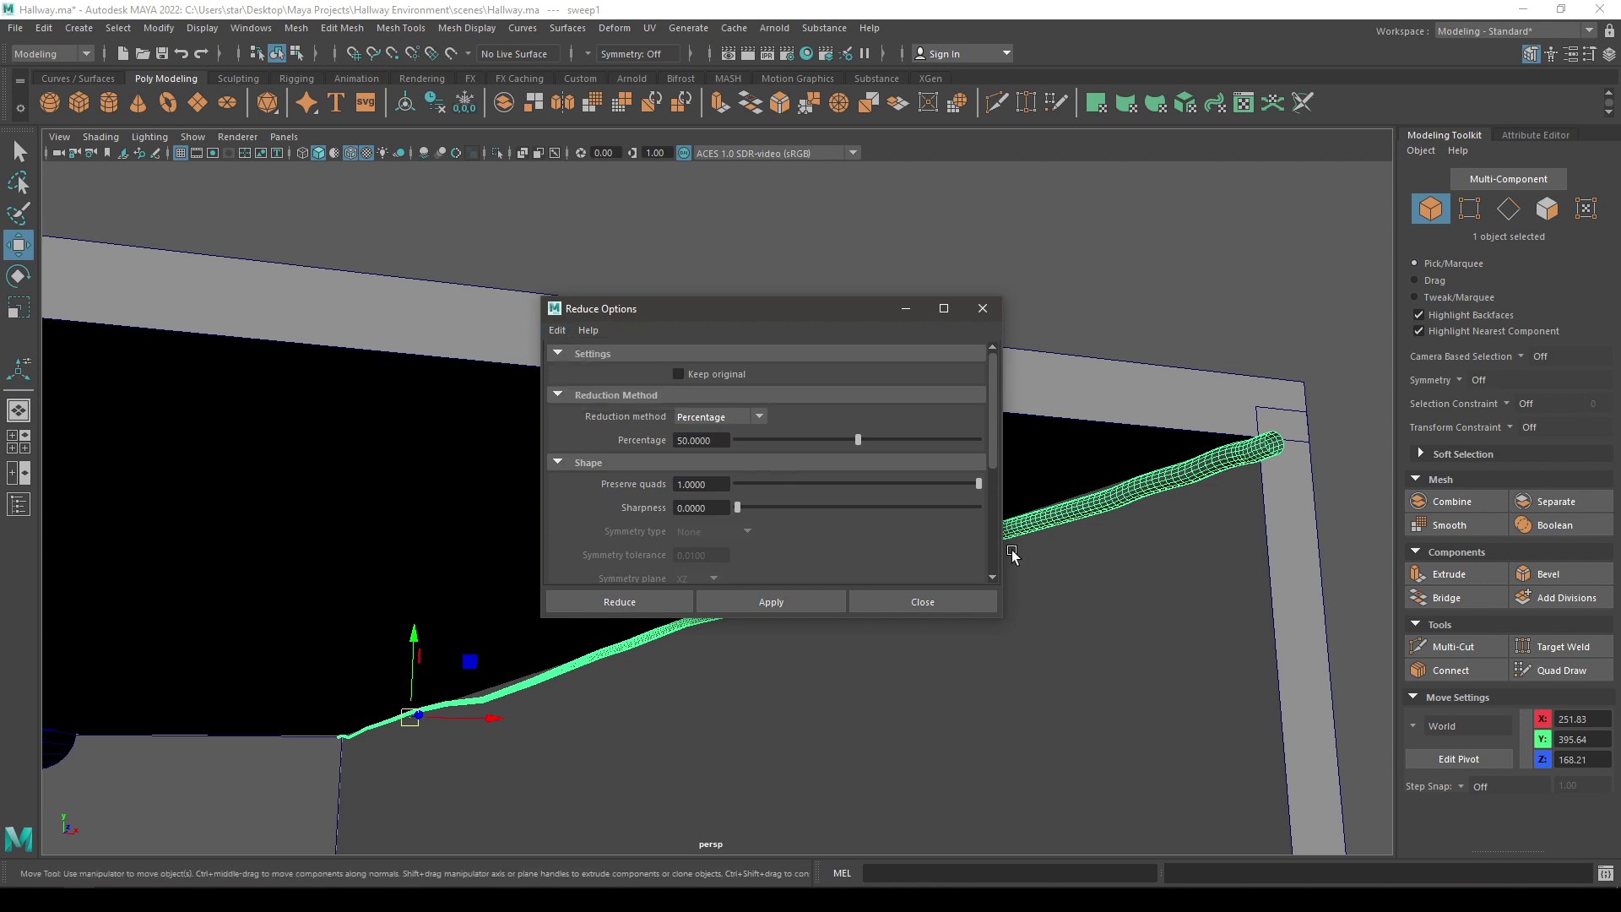
left_click(731, 417)
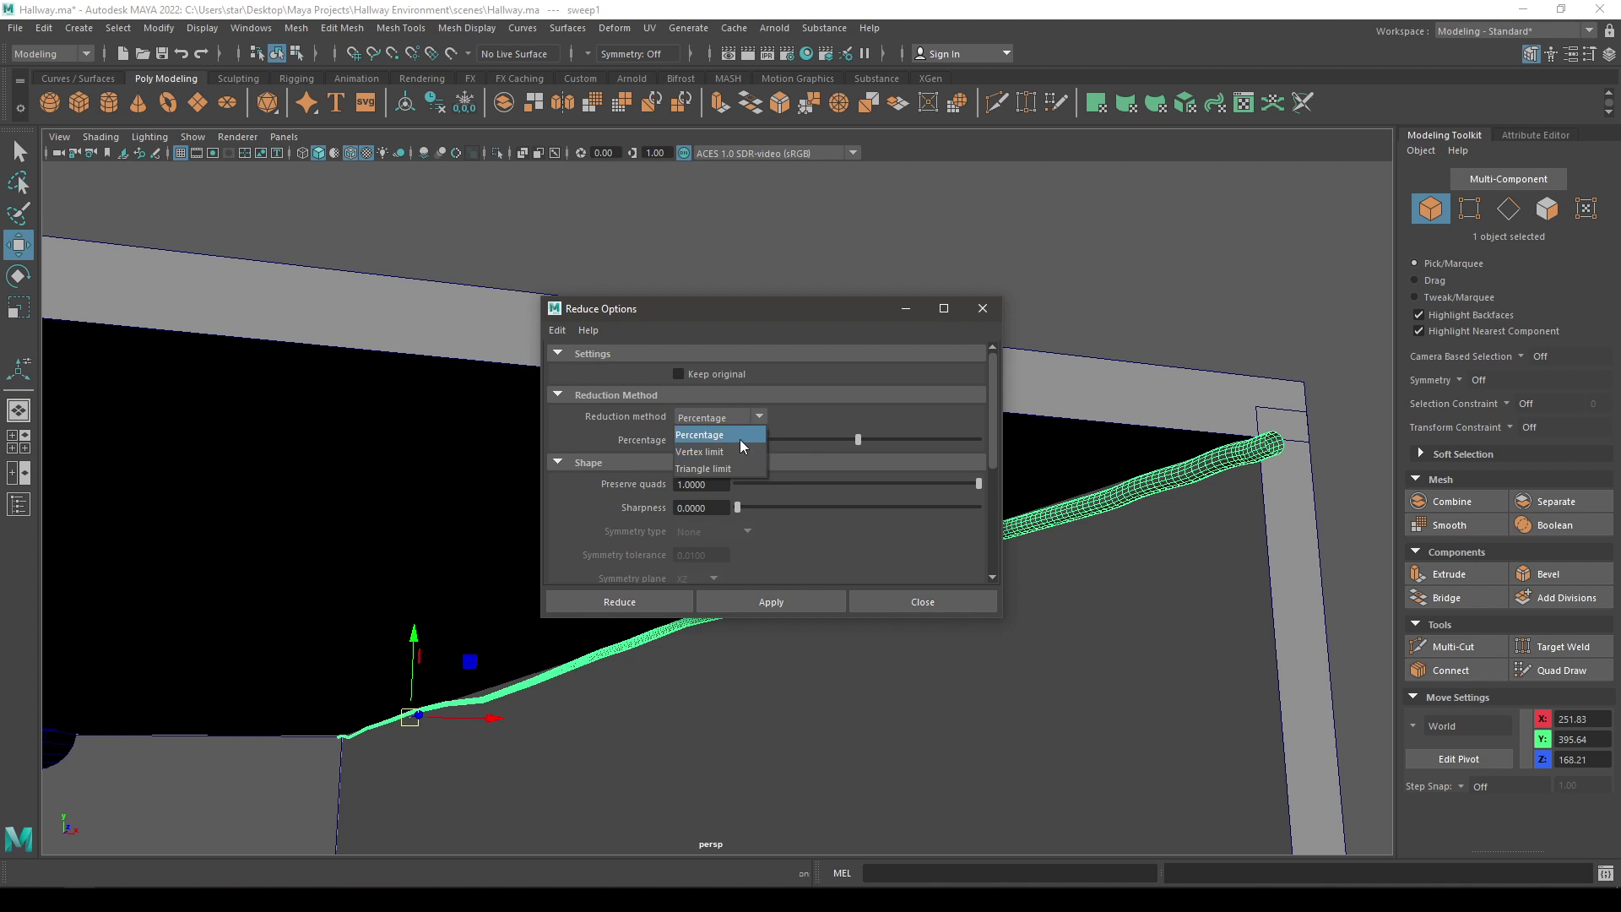
left_click(739, 439)
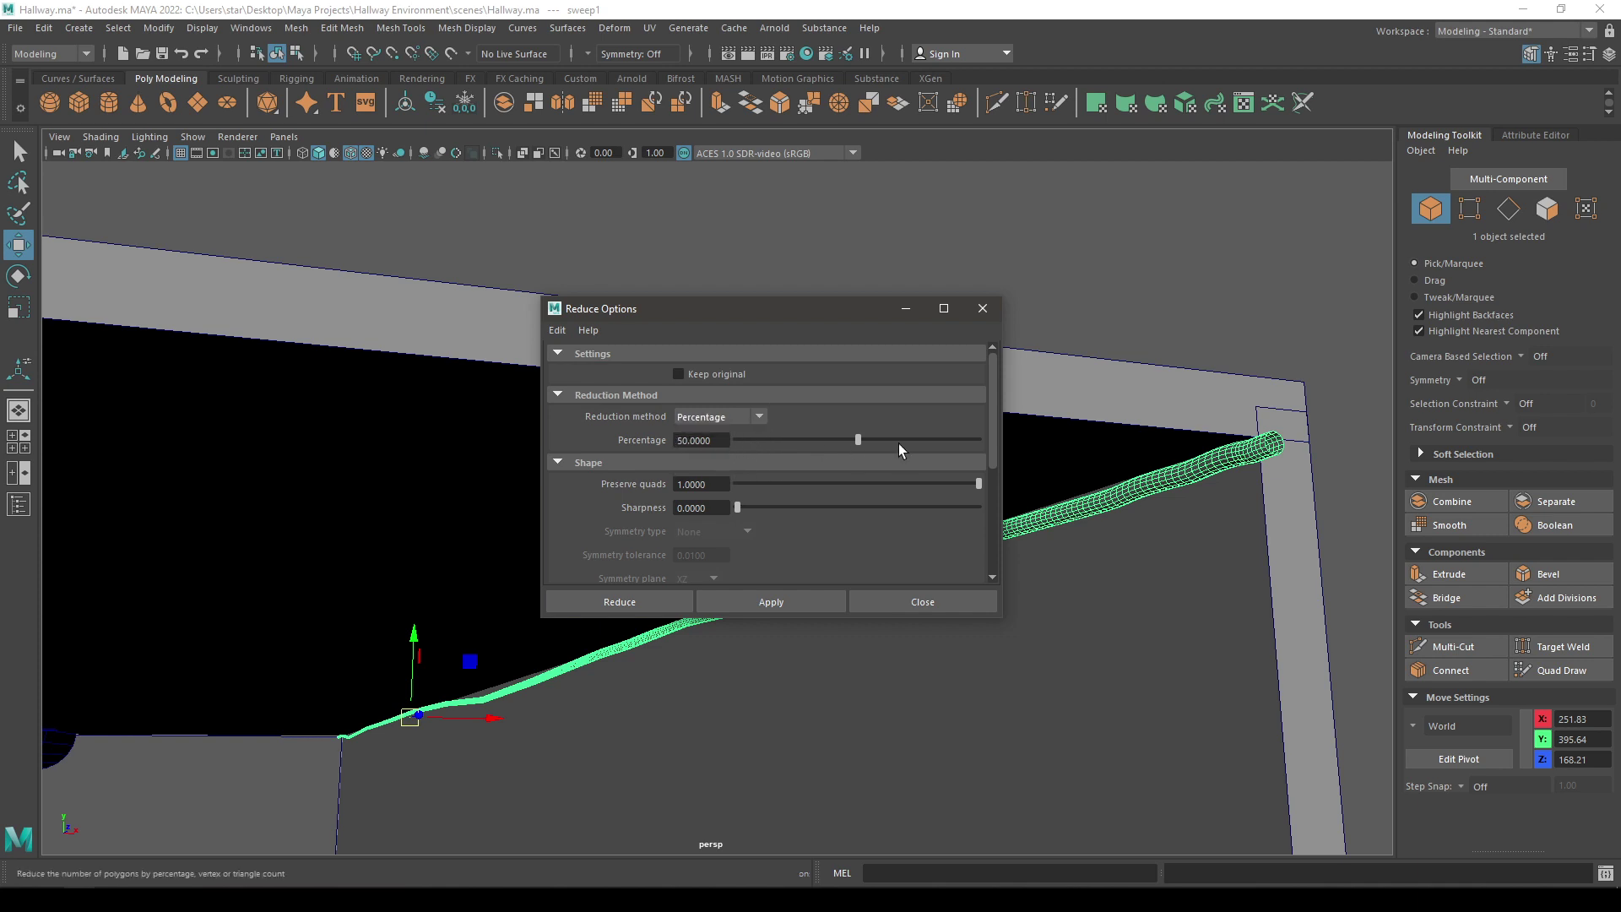
left_click_drag(717, 444, 616, 444)
type("90")
key("Return")
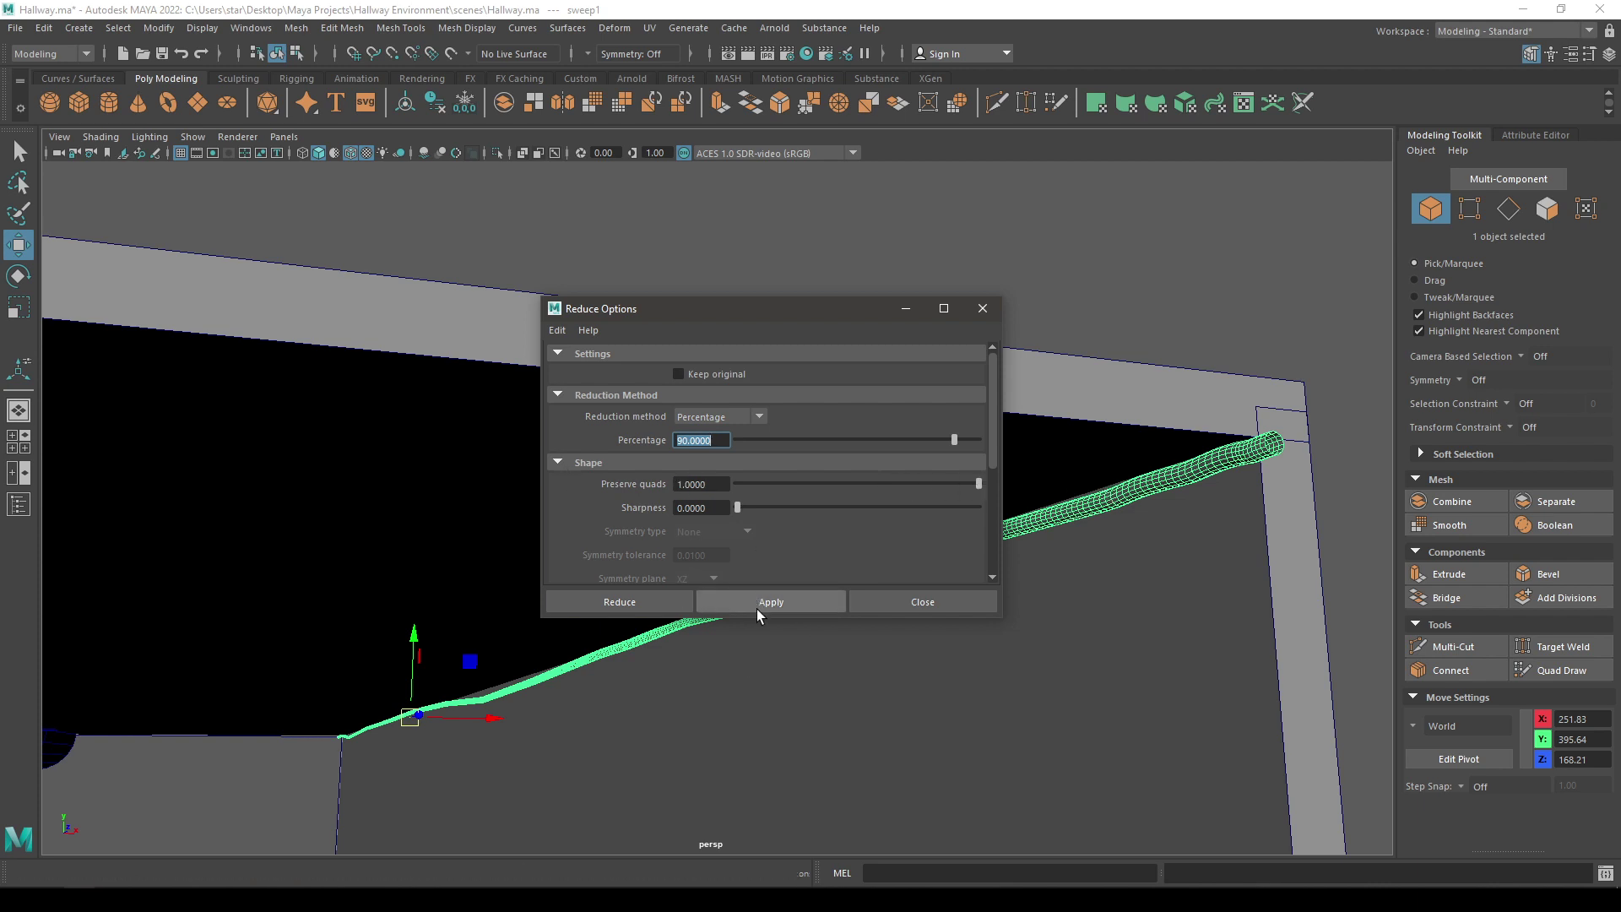
left_click(629, 601)
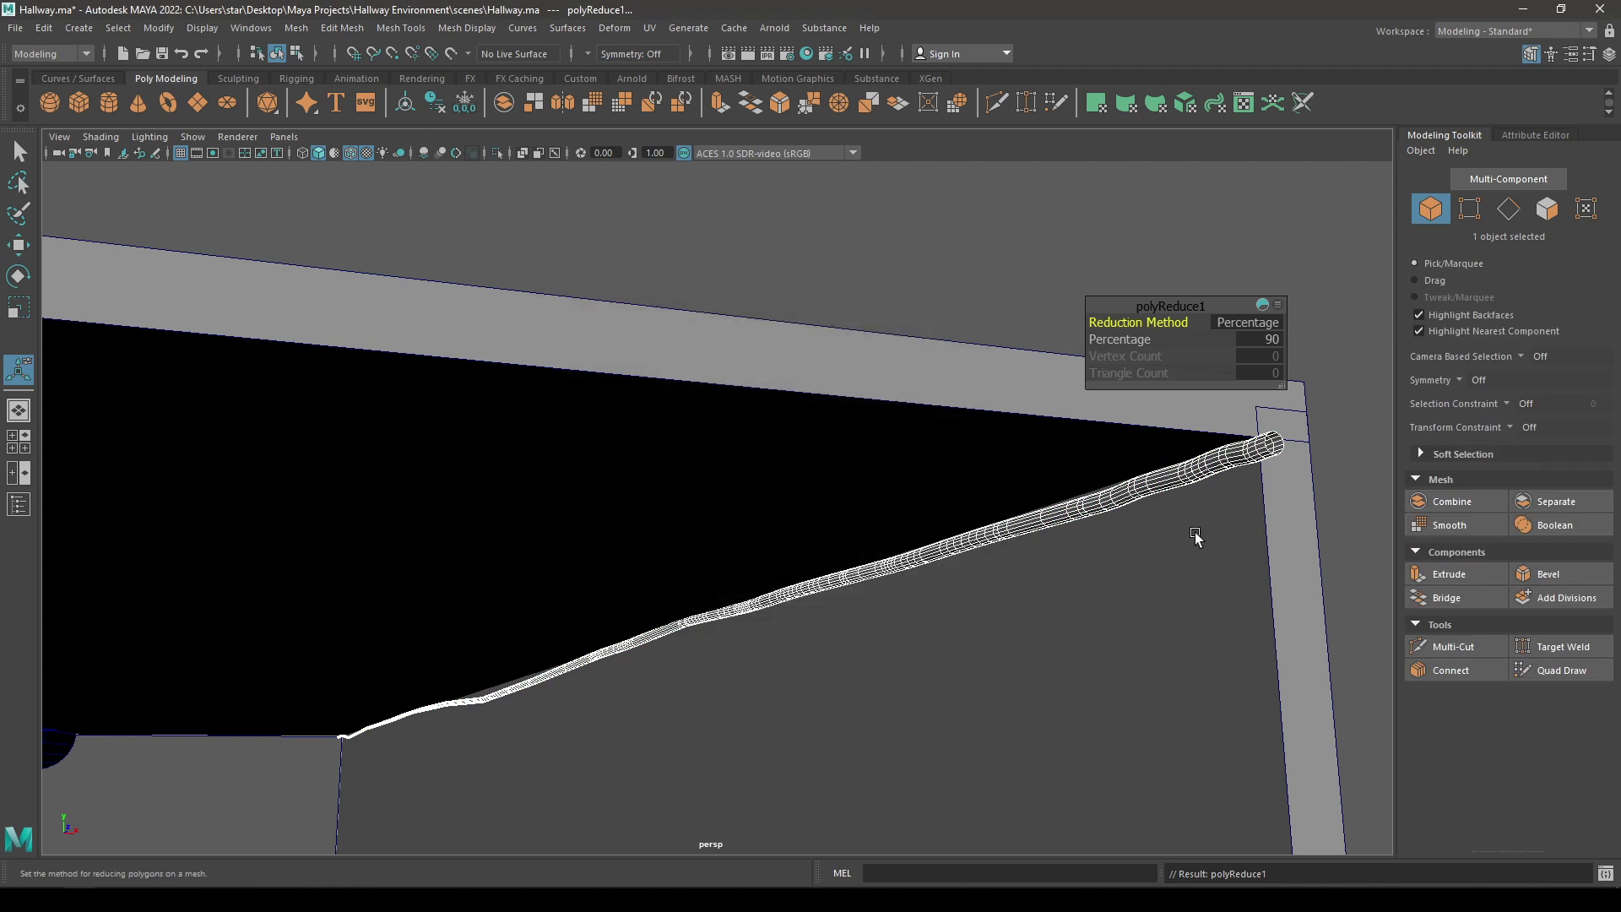
middle_click_drag(1346, 474, 1086, 639, "alt")
Step: Set the pipe's reduction percentage to 95
left_click(1121, 339)
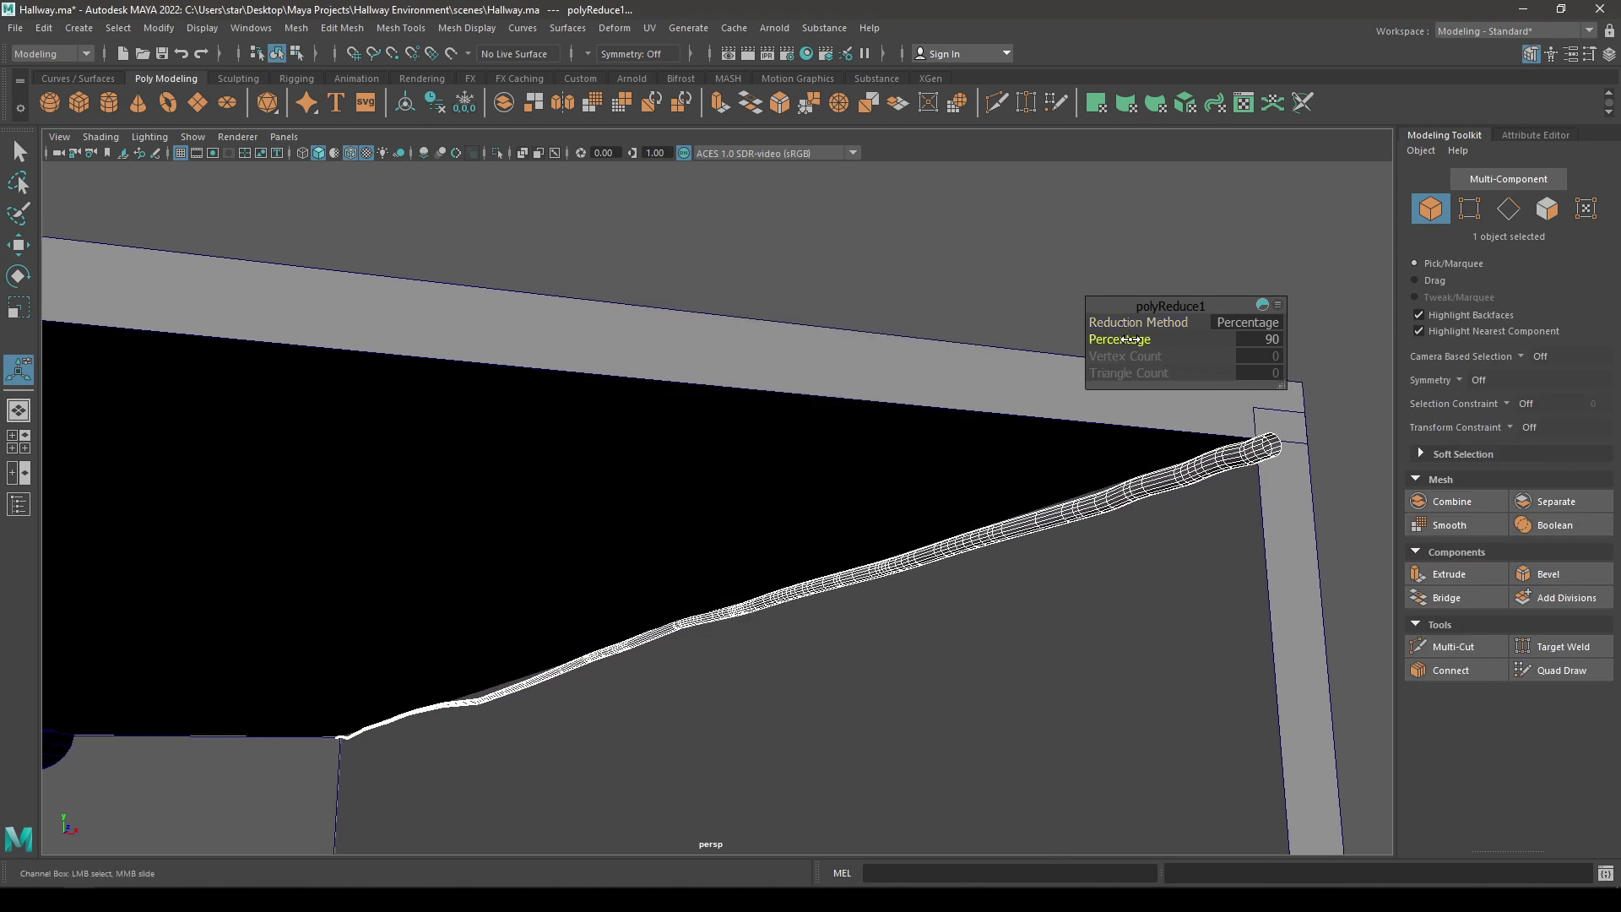
mouse_move(1161, 339)
left_mouse_down()
mouse_move(1228, 339)
mouse_move(1179, 342)
left_mouse_up()
left_click(1277, 338)
type("9")
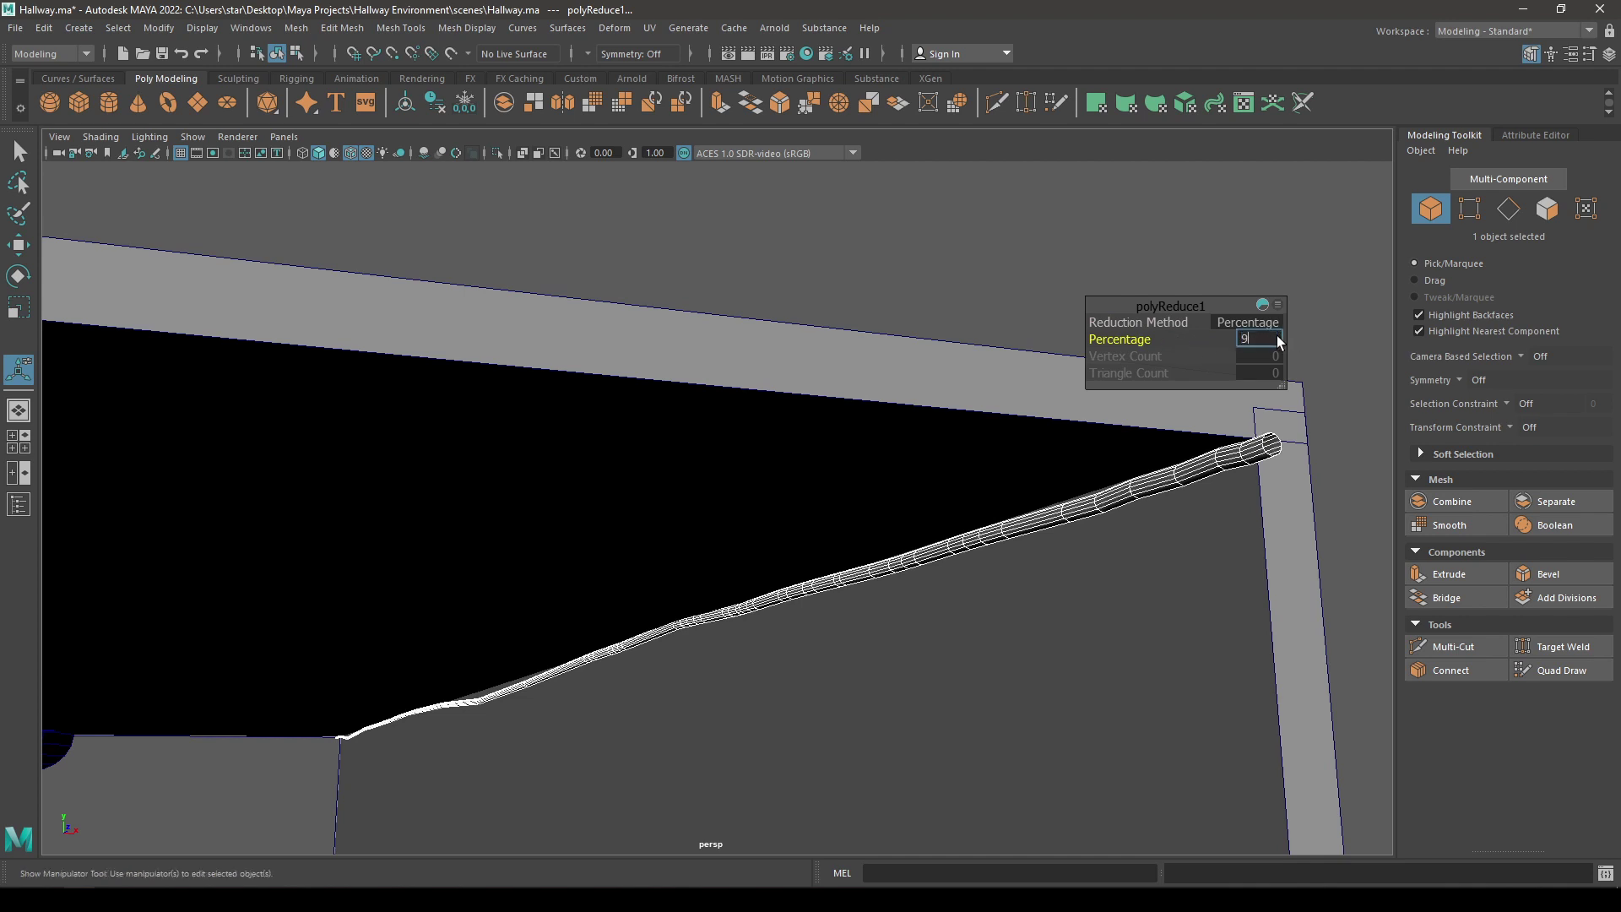
type("5")
key("Return")
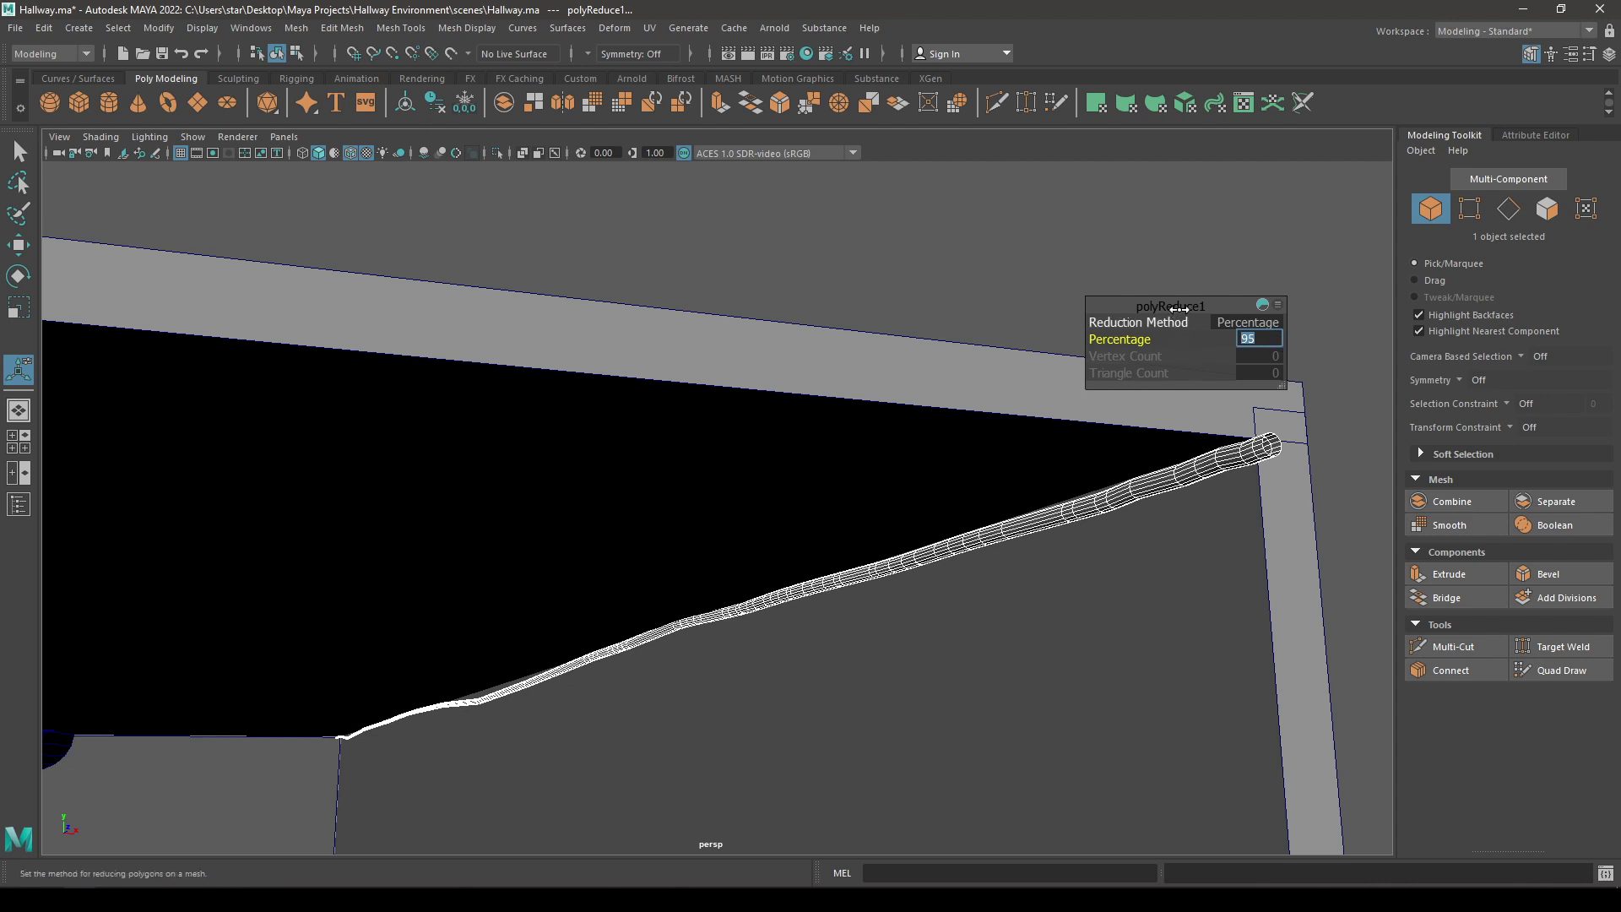
Step: Finish editing the first pipe's reduction and select the second pipe along the opposite wall-ceiling corner
key("w")
right_click_drag(984, 315, 1065, 287)
scroll(1098, 372, "down", 8)
left_click_drag(820, 655, 631, 530, "alt")
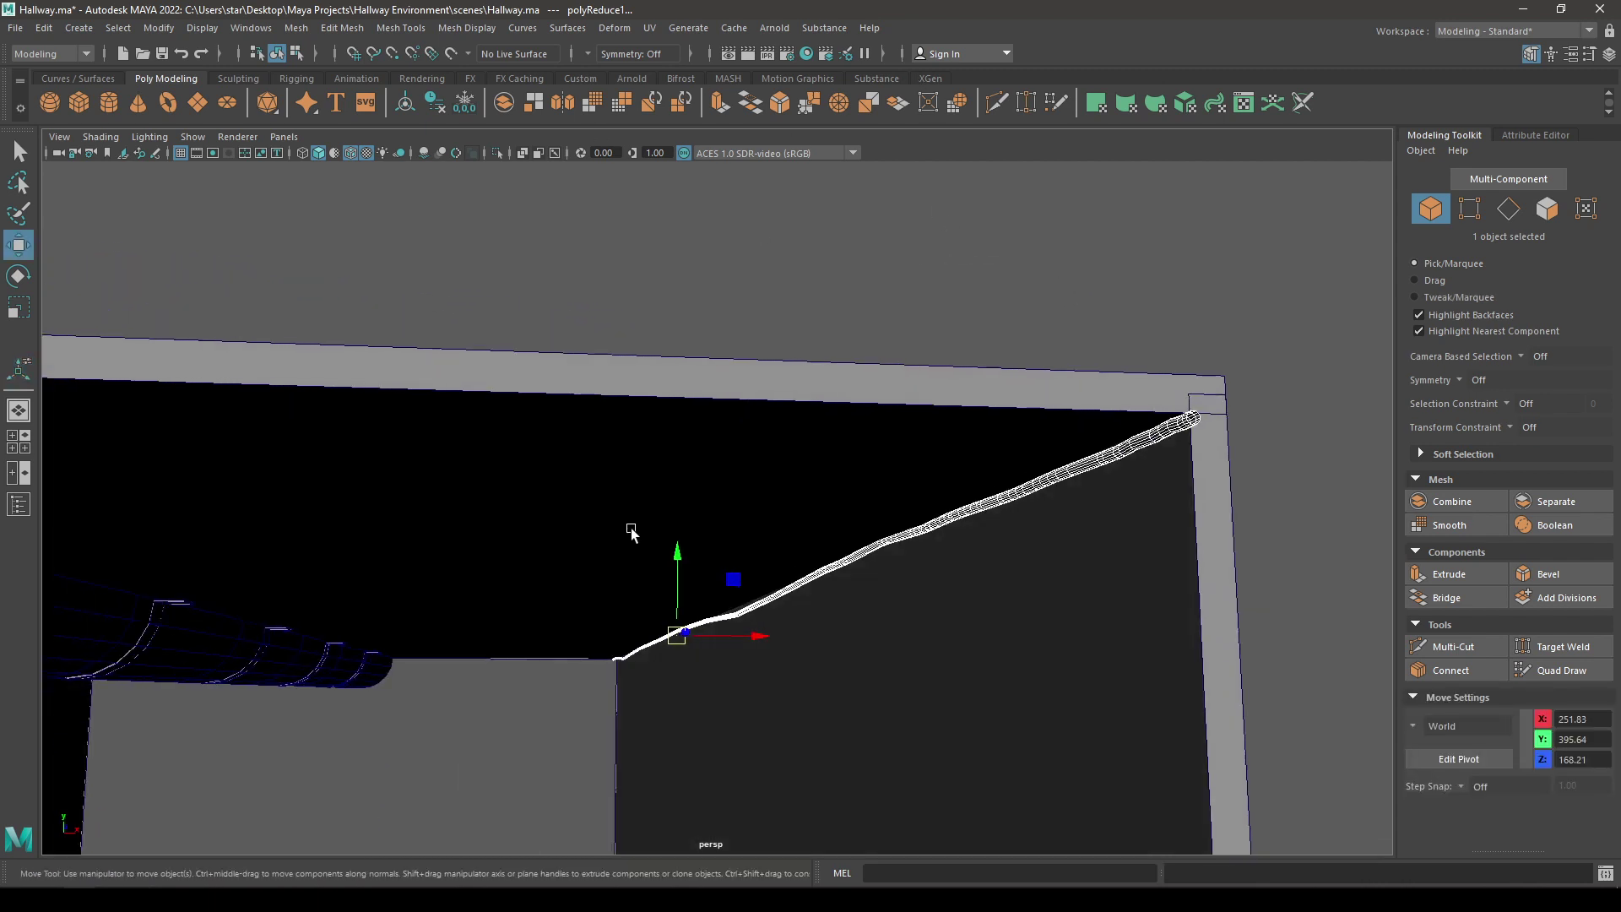
left_click(445, 328)
left_click_drag(445, 328, 362, 473, "alt")
middle_click_drag(362, 473, 713, 460, "alt")
left_click_drag(713, 460, 258, 490, "alt")
left_click(272, 478)
scroll(272, 479, "down", 3)
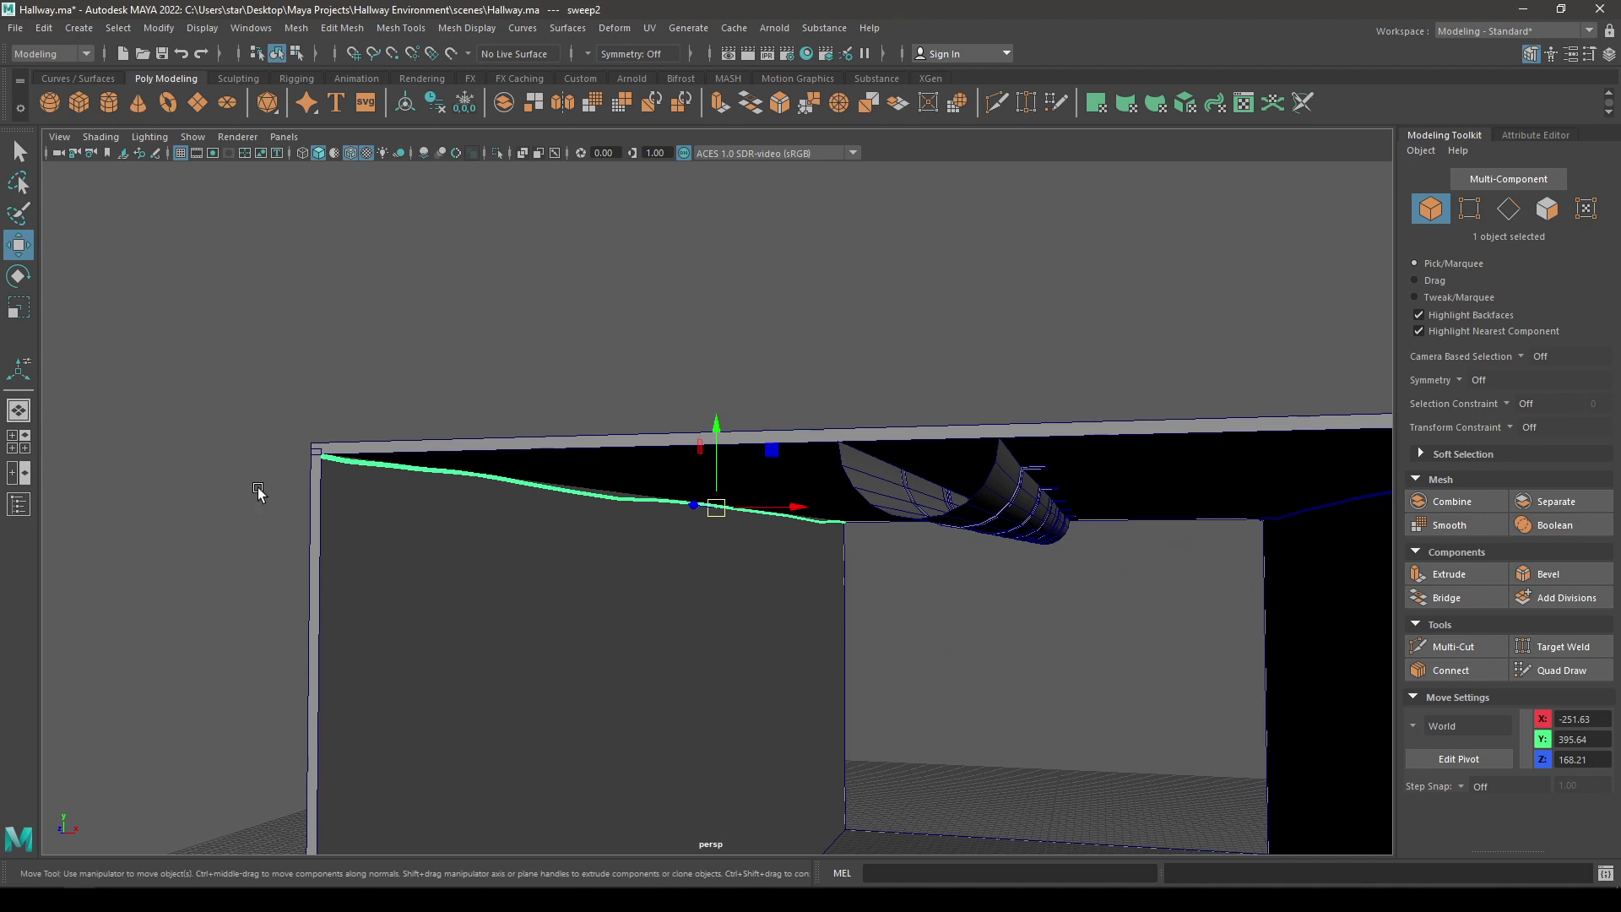
Step: Reduce the polygons of the second pipe with the Percentage method and set its reduction percentage to 95
right_click_drag(258, 489, 302, 537, "alt")
middle_click_drag(322, 491, 787, 477, "alt")
left_click_drag(770, 482, 414, 478, "alt")
right_click_drag(414, 478, 479, 482, "alt")
middle_click_drag(479, 481, 681, 580, "alt")
right_click_drag(532, 524, 607, 550, "alt")
scroll(465, 456, "down", 5)
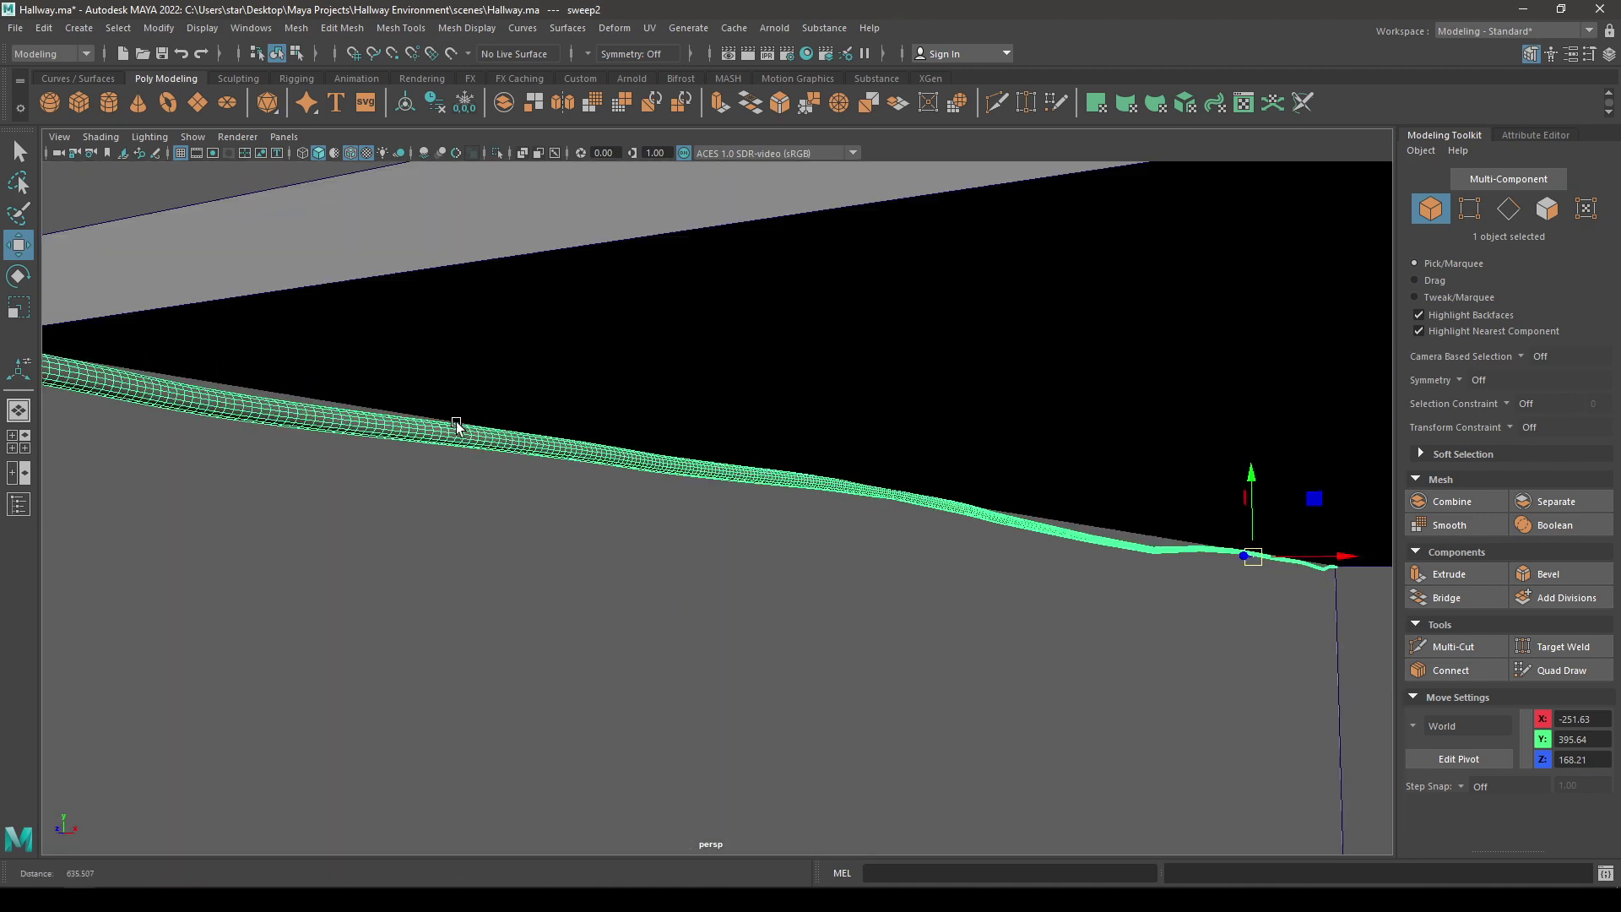
right_click_drag(412, 452, 371, 710, "shift")
left_click(1262, 341)
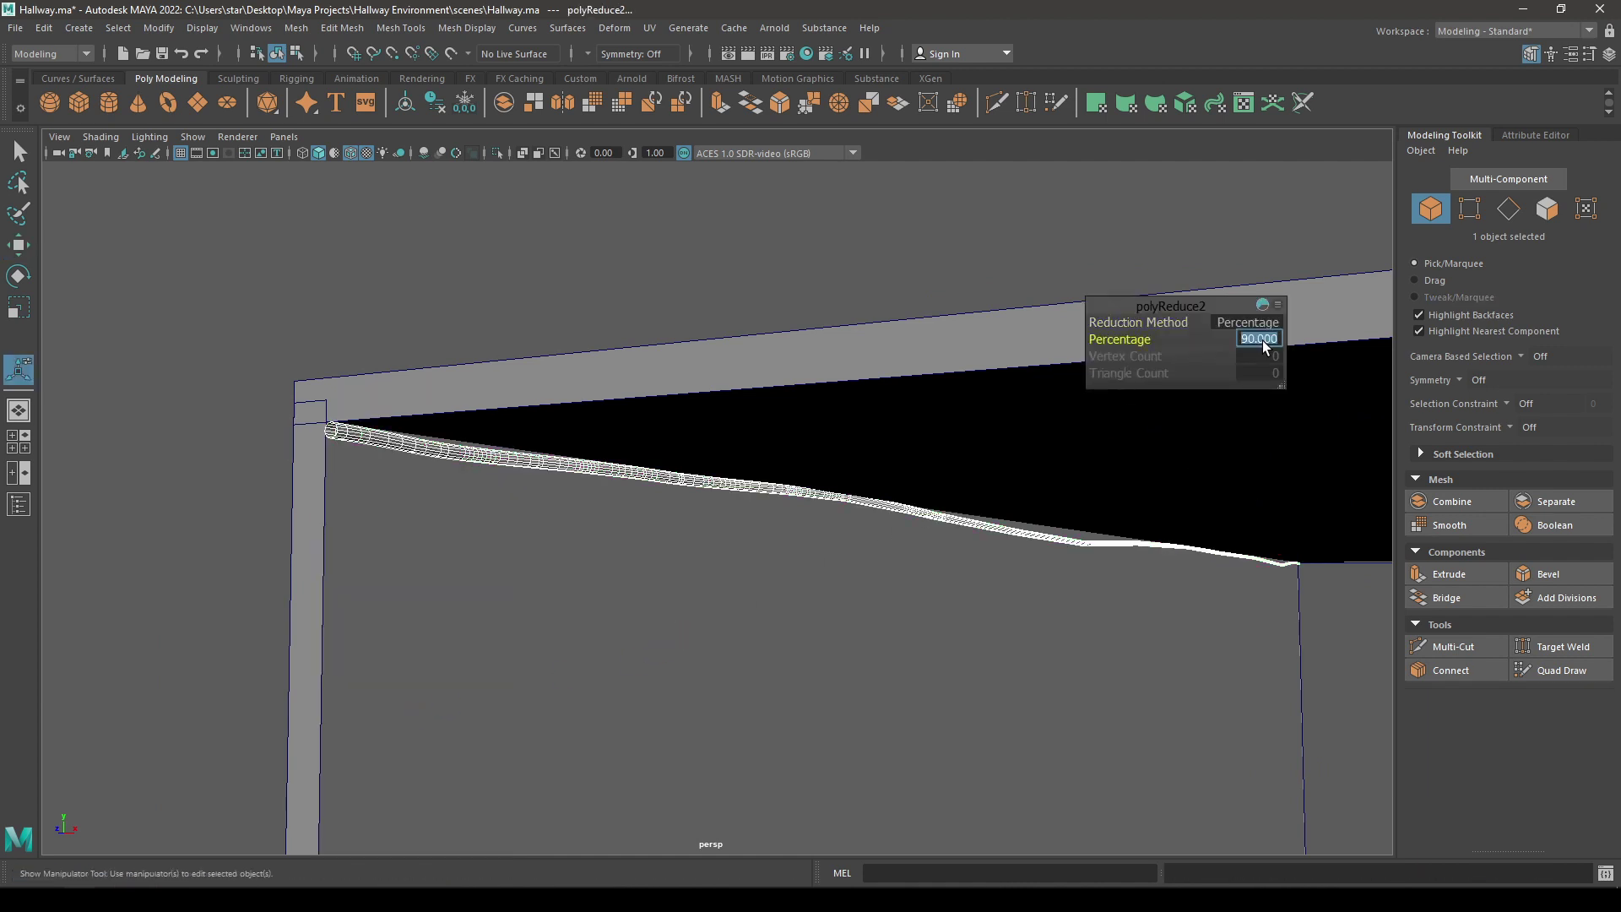
type("95")
key("Return")
key("w")
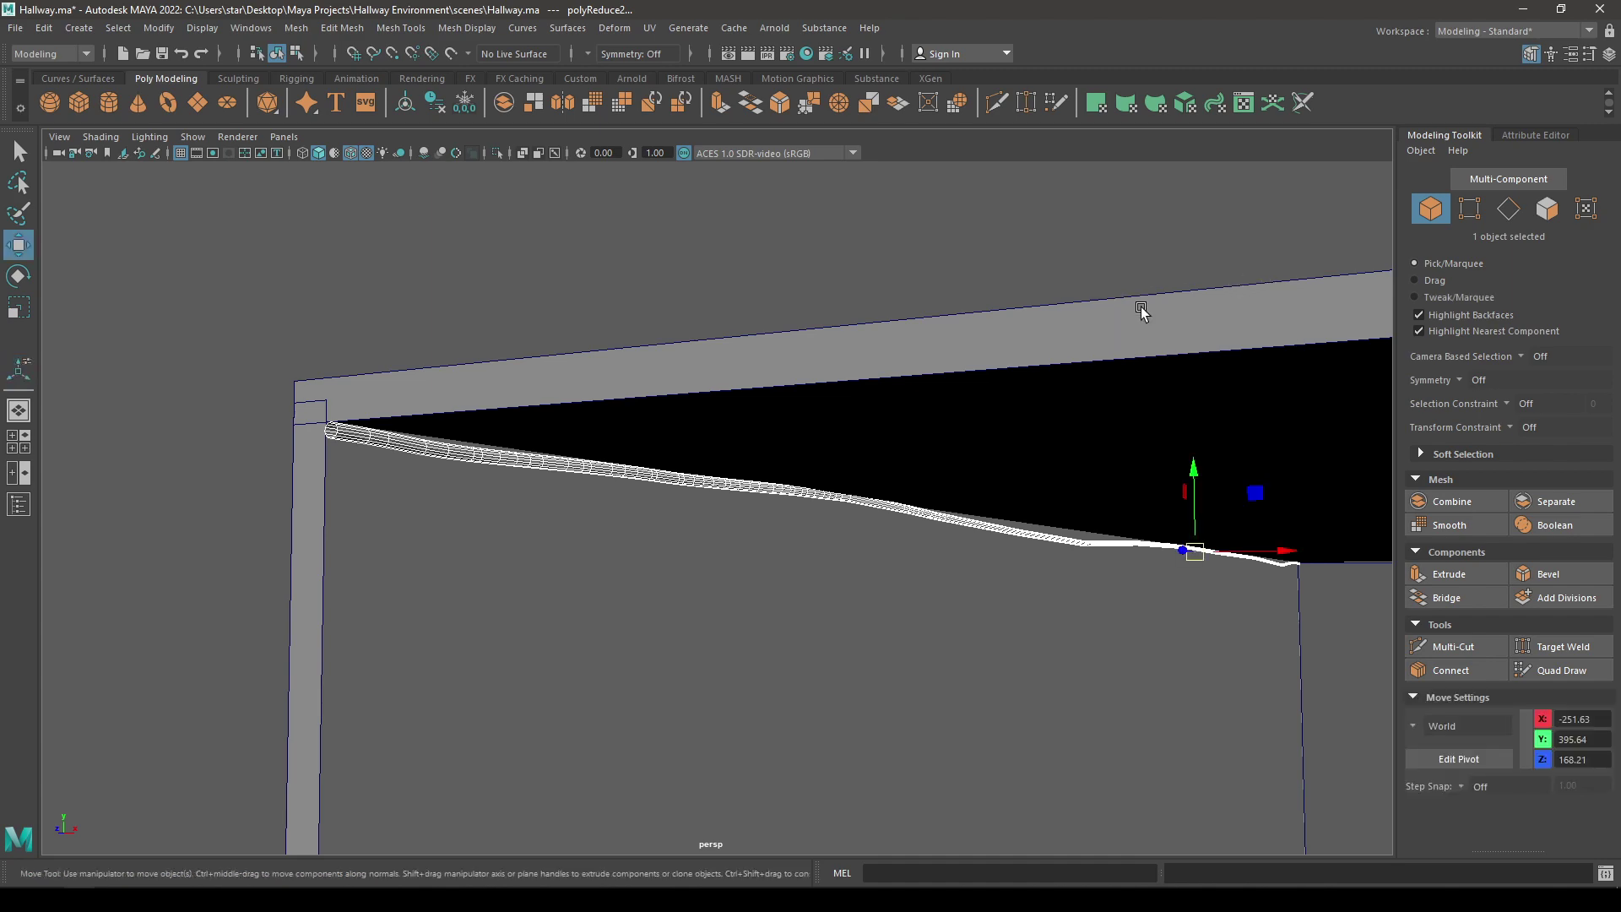
Step: Deselect the reduced pipe and save the hallway scene
right_click_drag(681, 359, 741, 285)
left_click(733, 258)
right_click_drag(808, 572, 644, 236, "alt")
left_click_drag(644, 237, 742, 452, "alt")
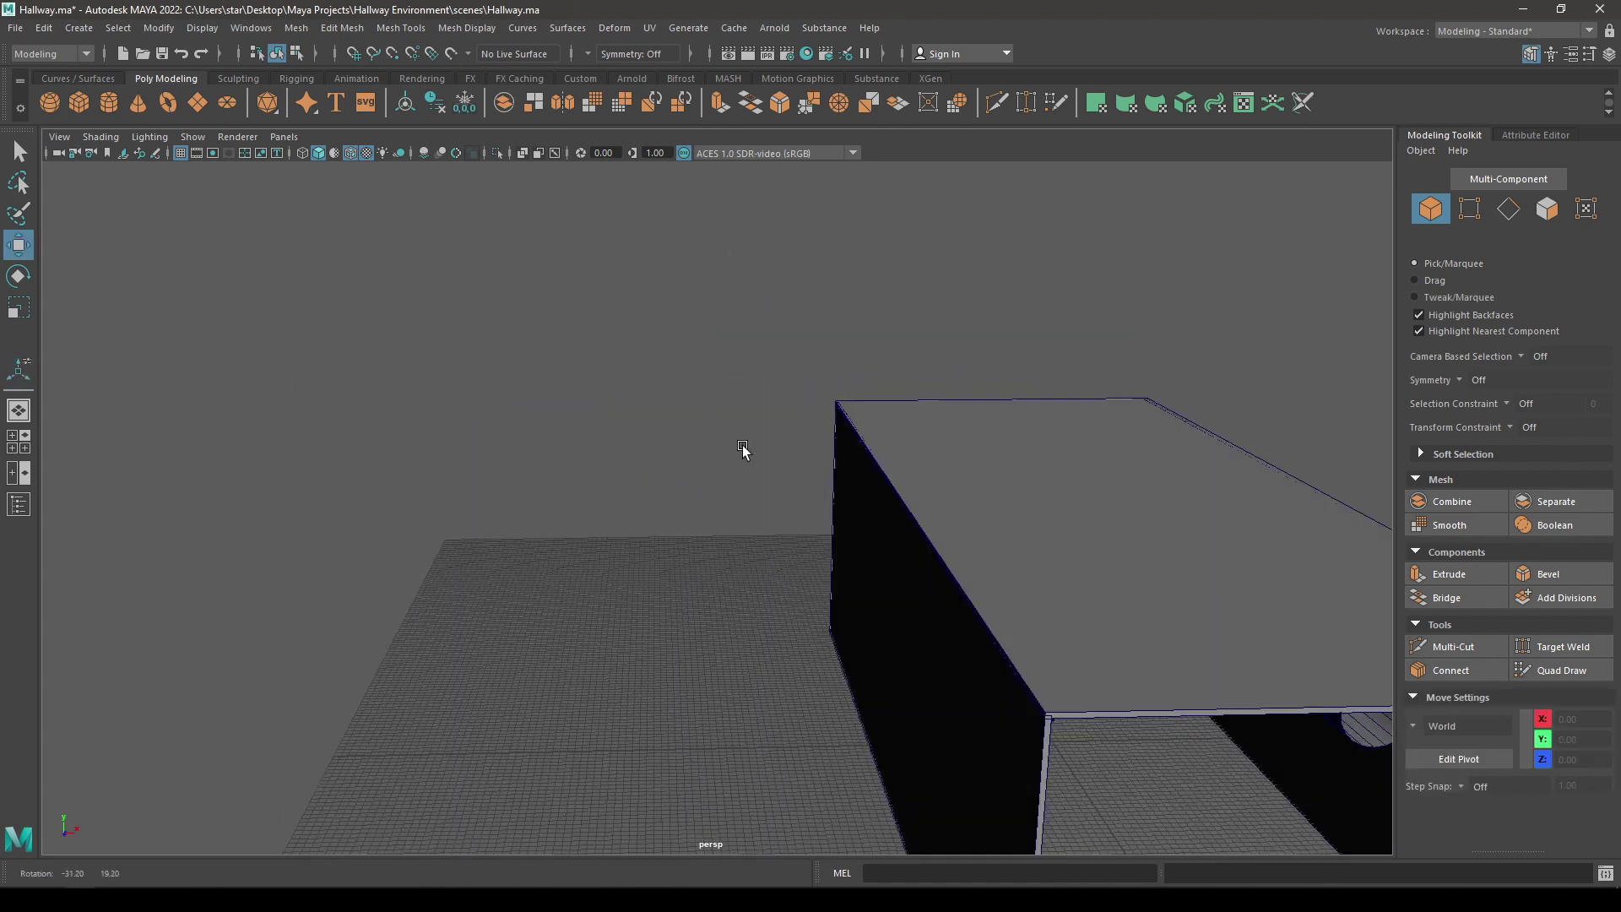
middle_click_drag(743, 452, 514, 242, "alt")
left_click_drag(616, 675, 625, 473, "alt")
right_click_drag(625, 473, 641, 572, "alt")
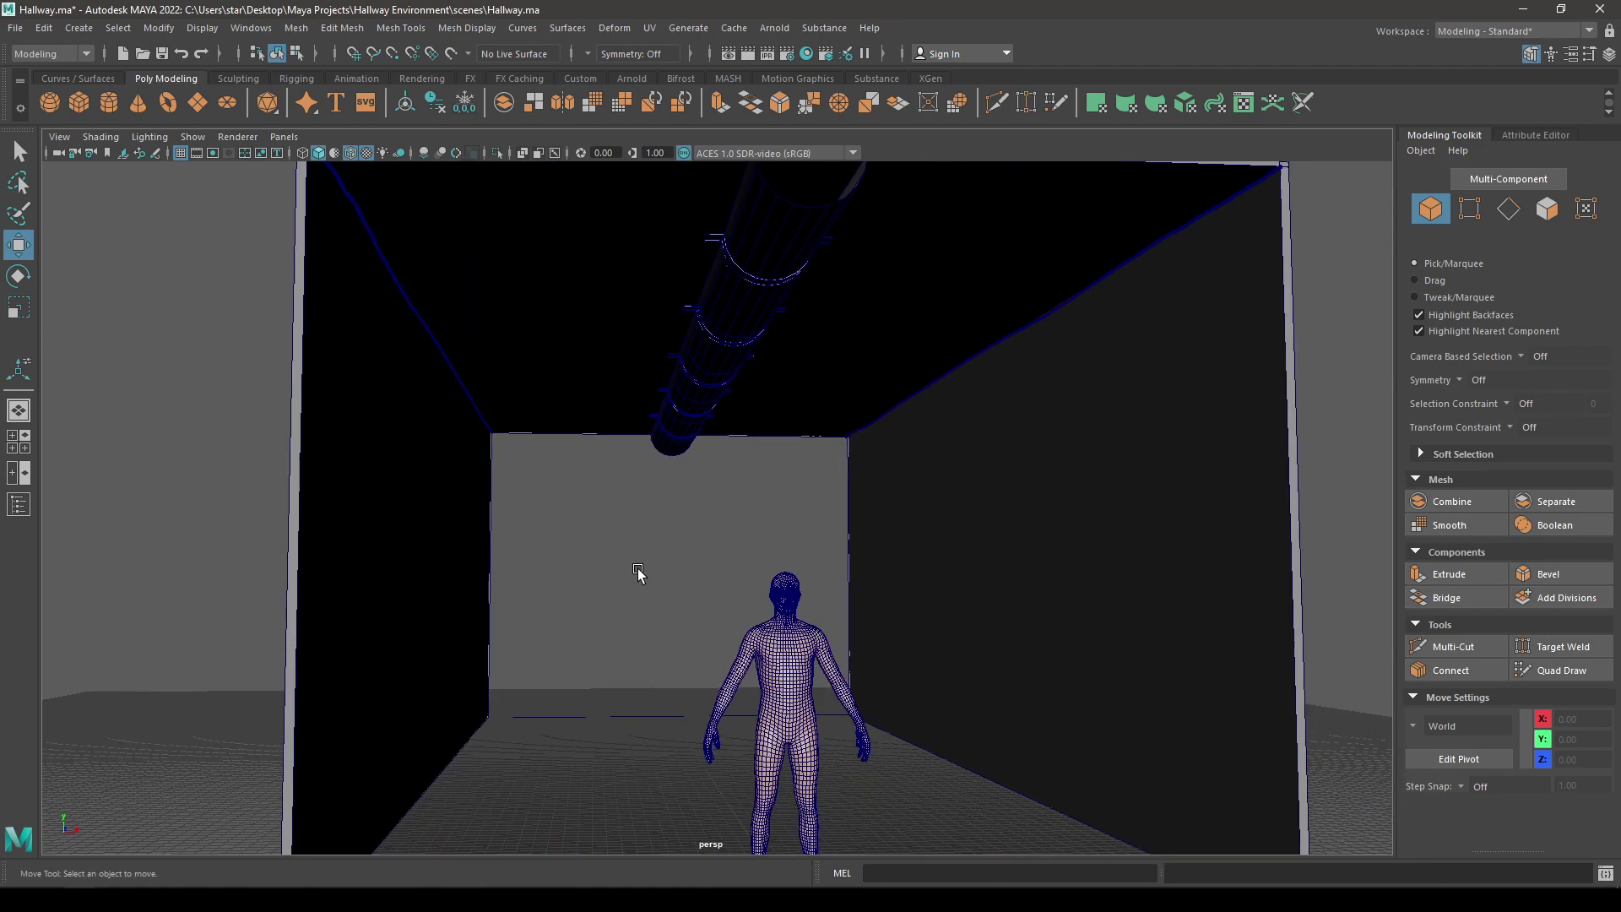
left_click_drag(654, 574, 662, 641, "alt")
right_click_drag(662, 641, 557, 380, "alt")
mouse_move(557, 380)
left_mouse_down("alt")
mouse_move(472, 456)
mouse_move(549, 380)
left_mouse_up("alt")
mouse_move(549, 380)
right_mouse_down("alt")
mouse_move(612, 456)
mouse_move(524, 380)
right_mouse_up("alt")
left_click_drag(523, 380, 571, 416, "alt")
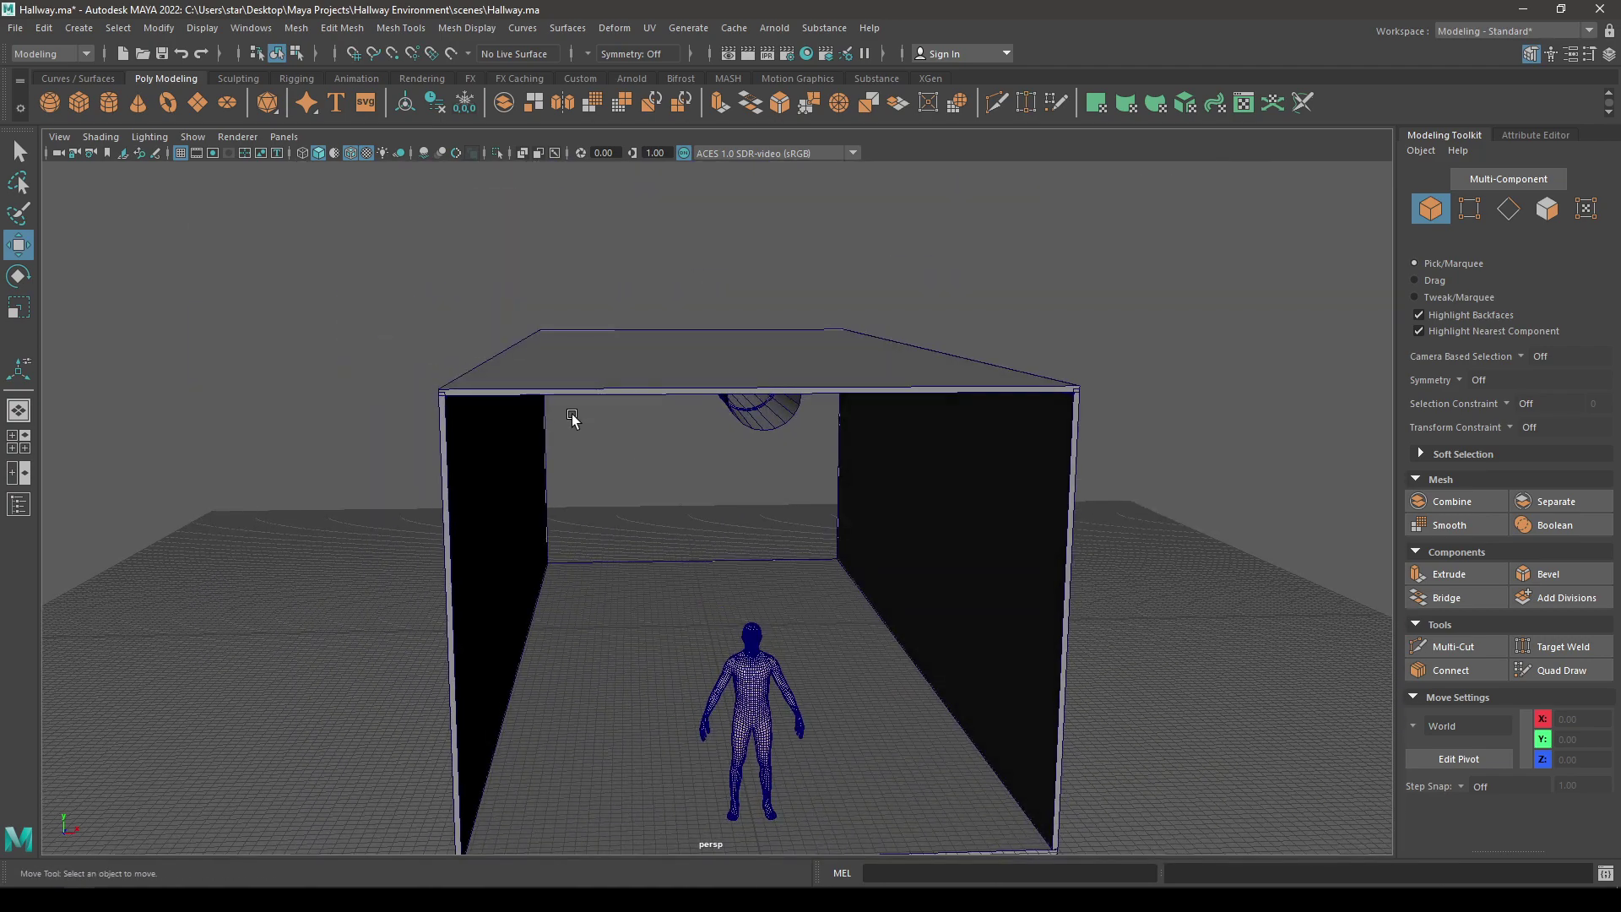
key("ctrl+s")
left_click_drag(639, 460, 622, 436, "alt")
right_click_drag(622, 437, 710, 477, "alt")
left_click_drag(1051, 500, 1205, 501, "alt")
right_click_drag(1226, 534, 1228, 534, "alt")
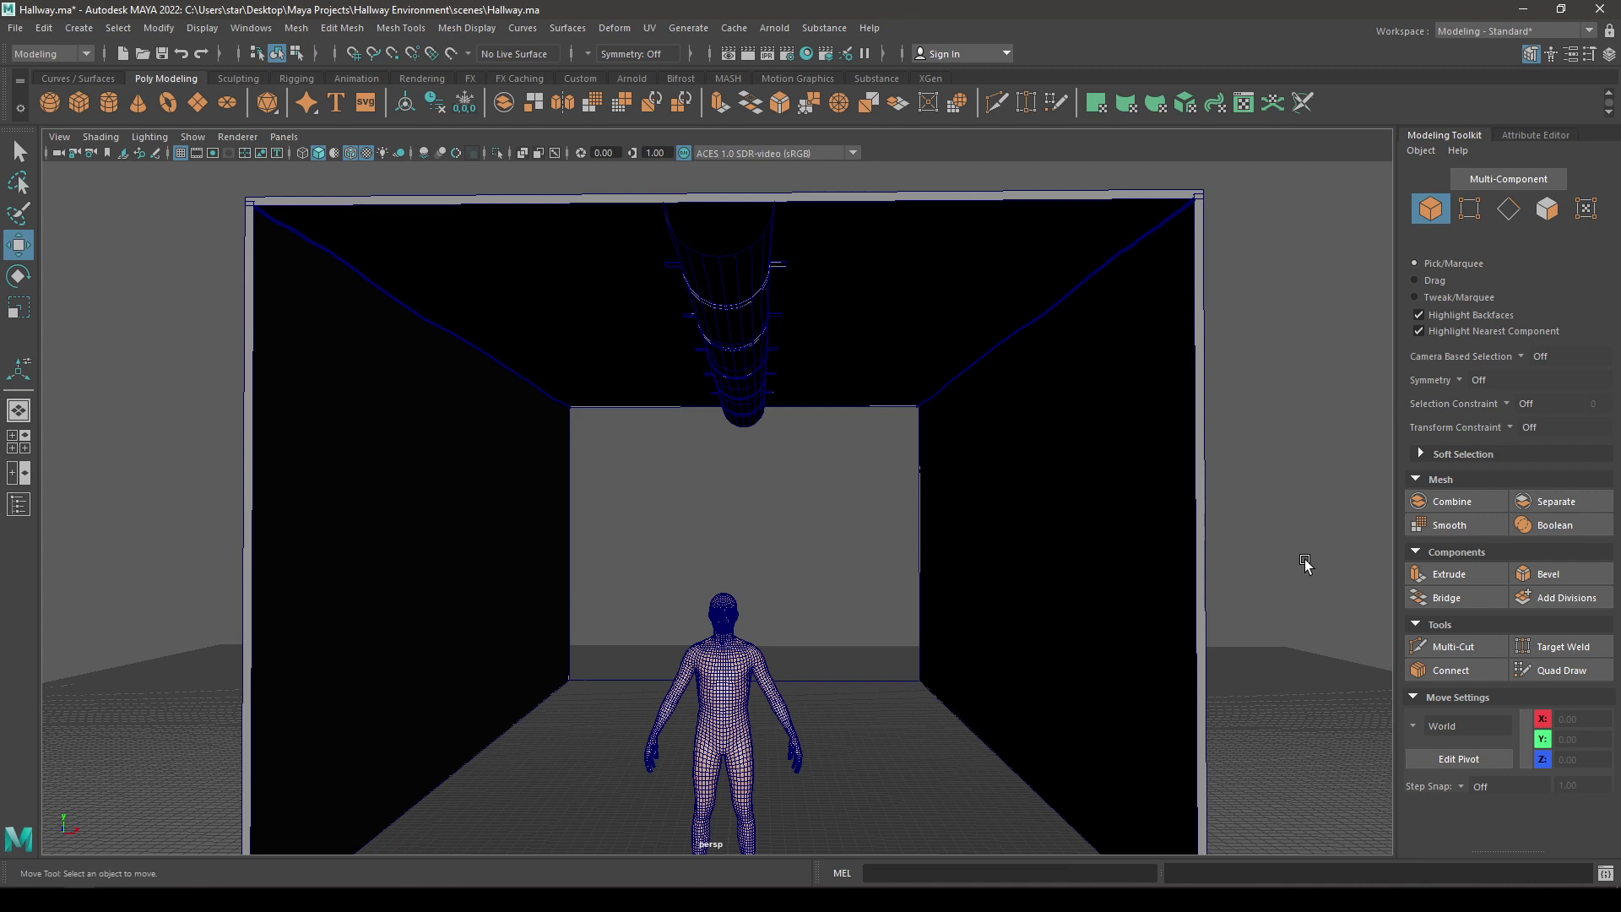
scroll(1222, 440, "down", 3)
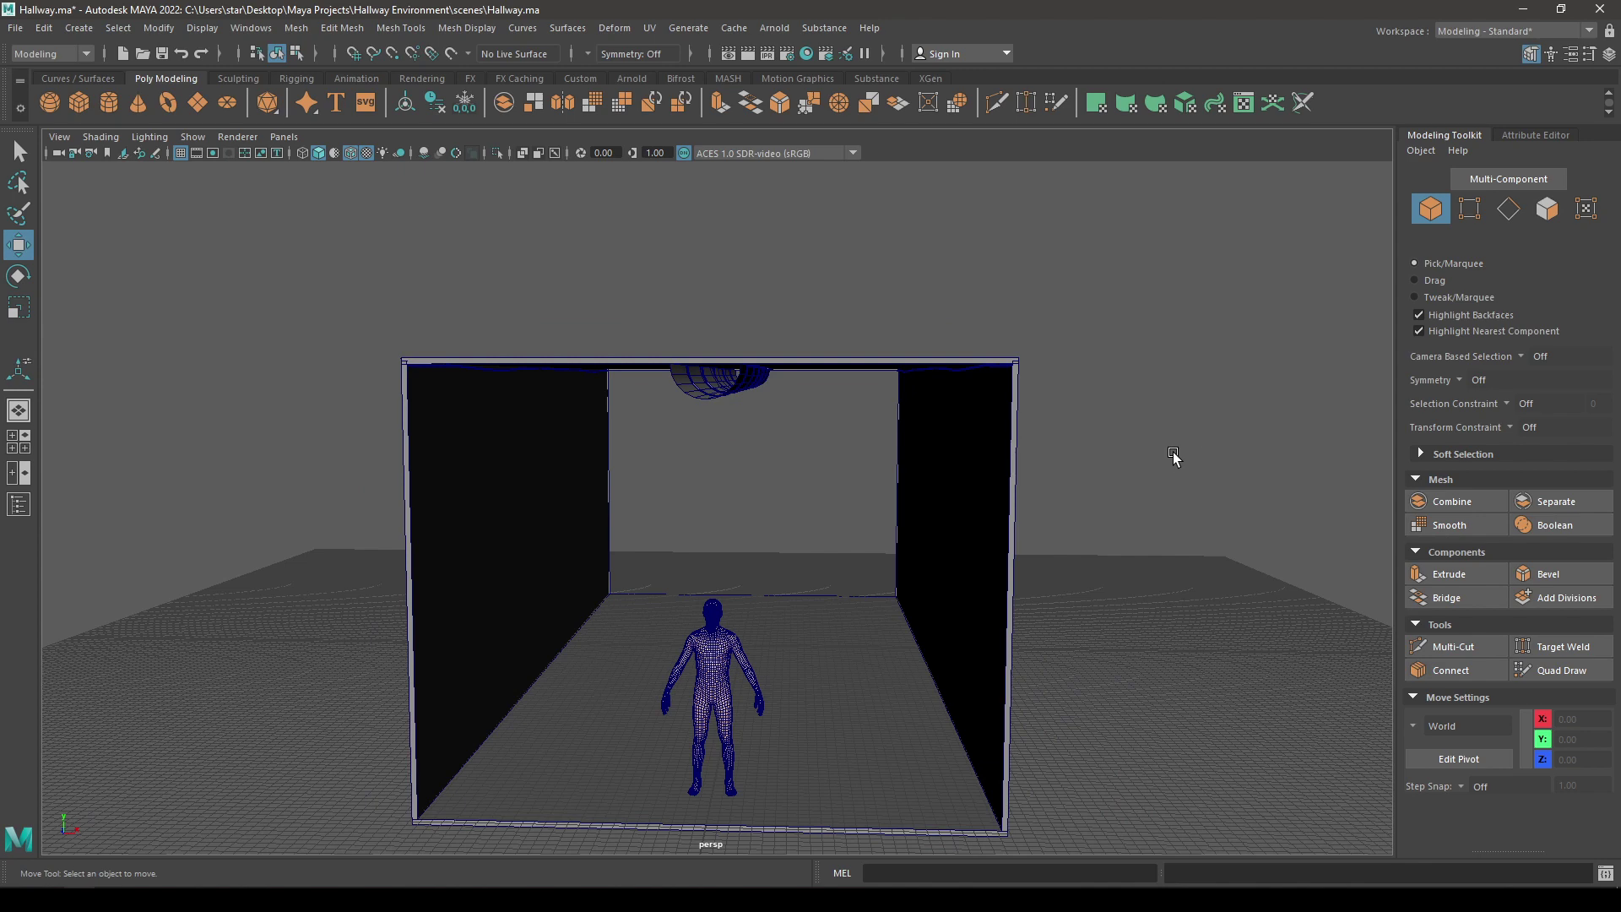
left_click_drag(1143, 444, 1160, 438, "alt")
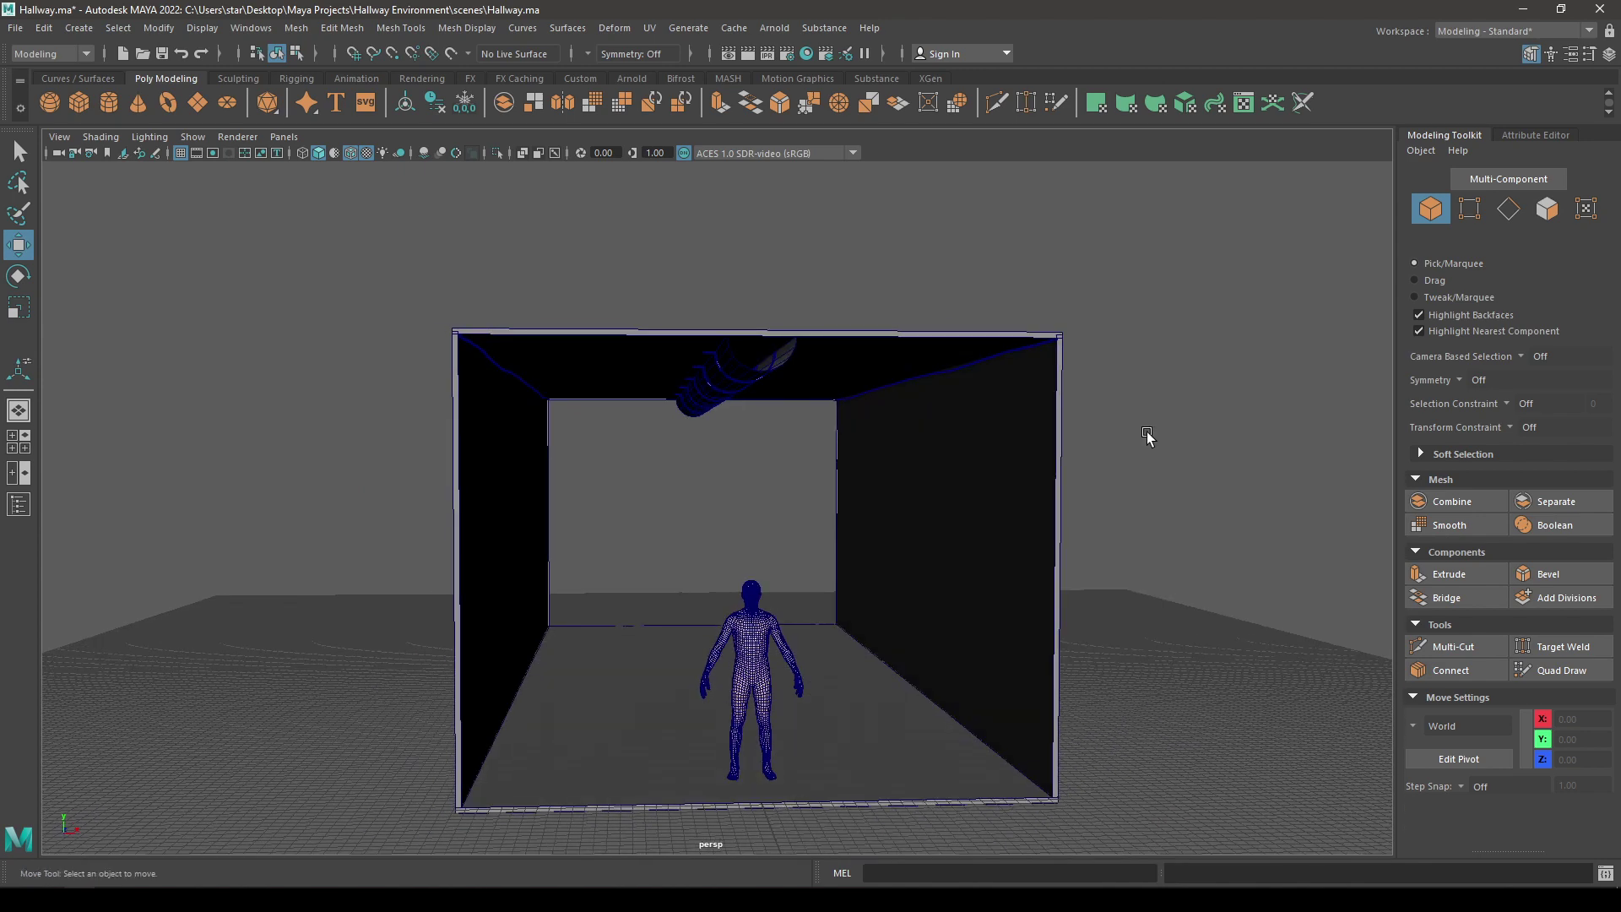